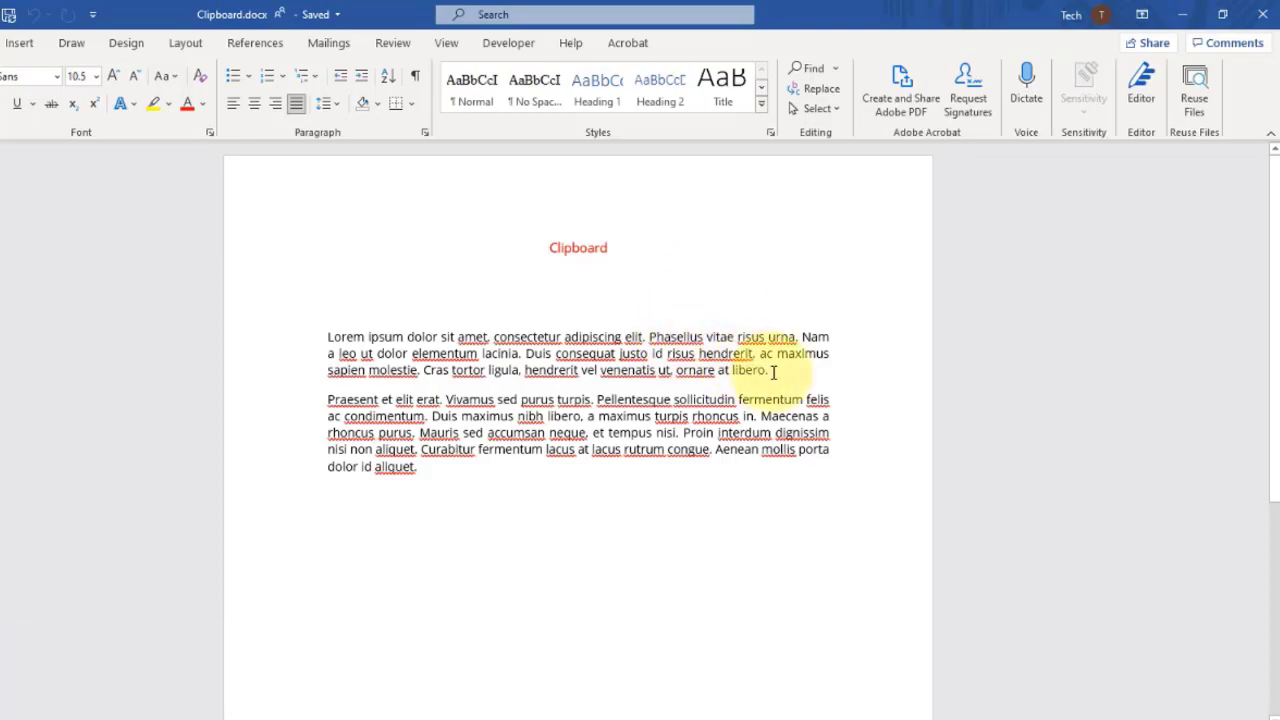
left_click_drag(773, 372, 337, 337)
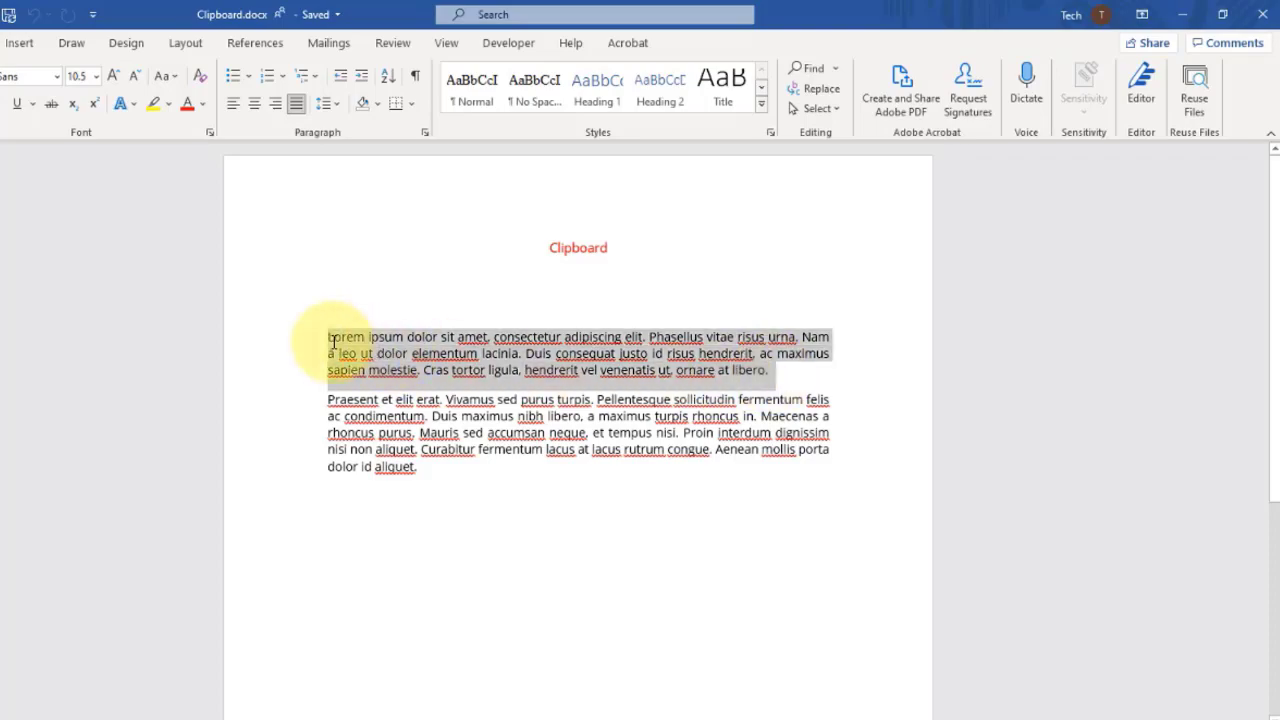
right_click(449, 347)
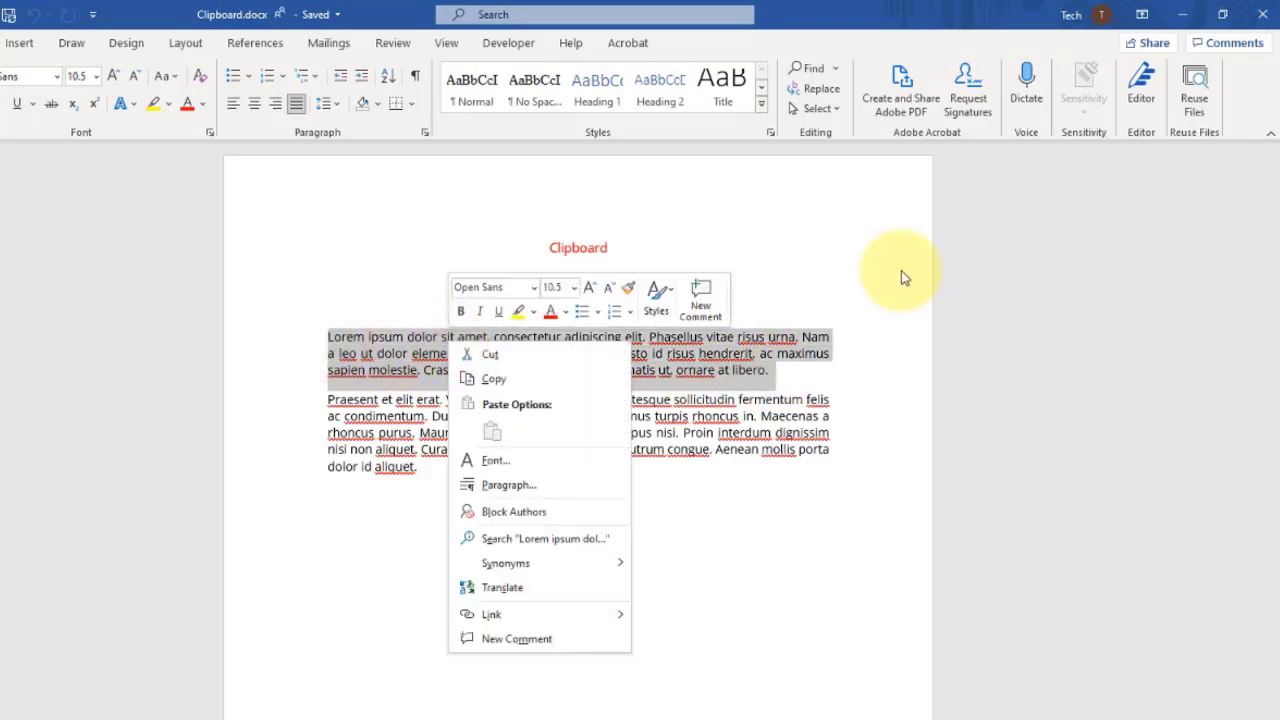
left_click(852, 278)
left_click(777, 274)
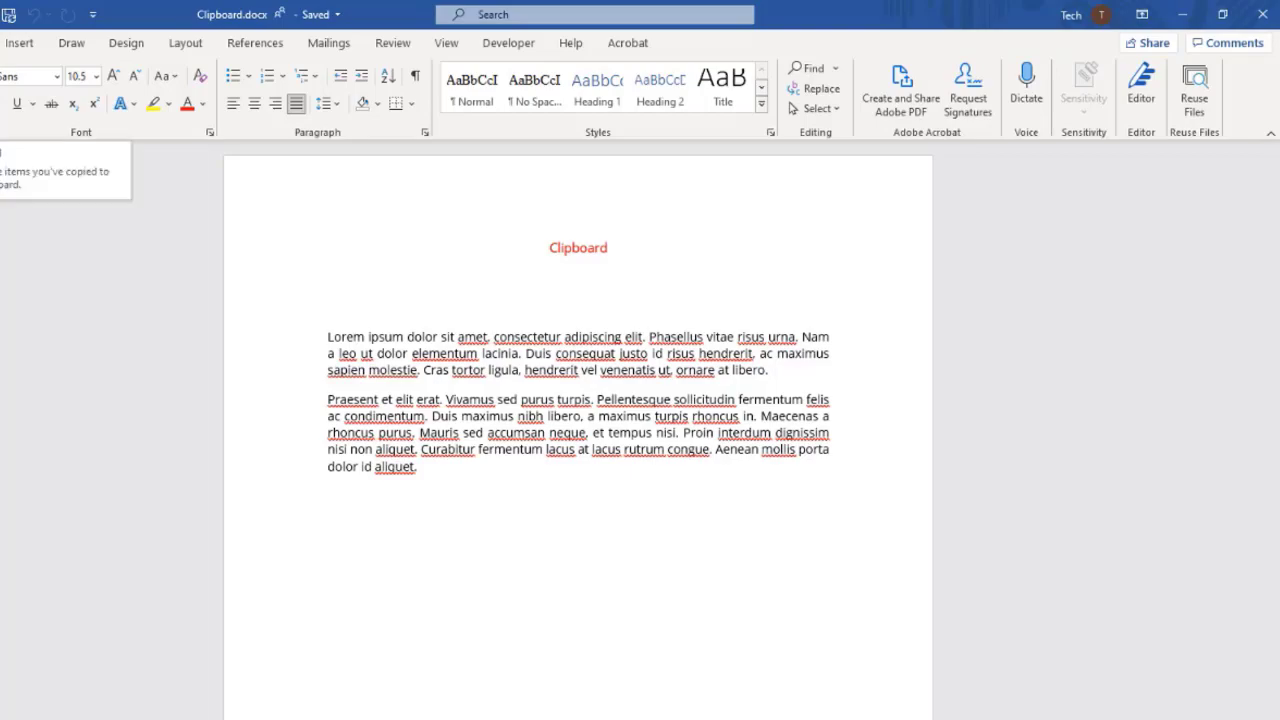
Show the Office clipboard history and copy the first body paragraph, starting "Lorem ipsum", to it
left_click(2, 132)
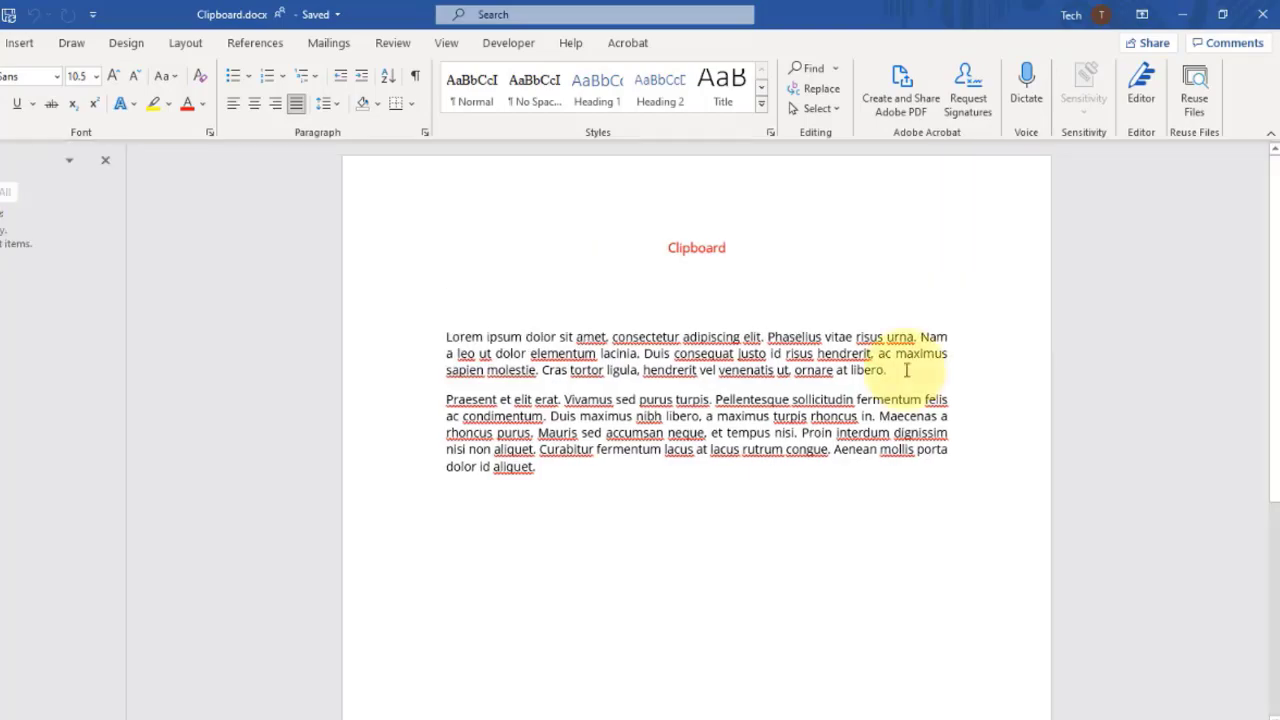
left_click_drag(887, 370, 450, 333)
right_click(517, 342)
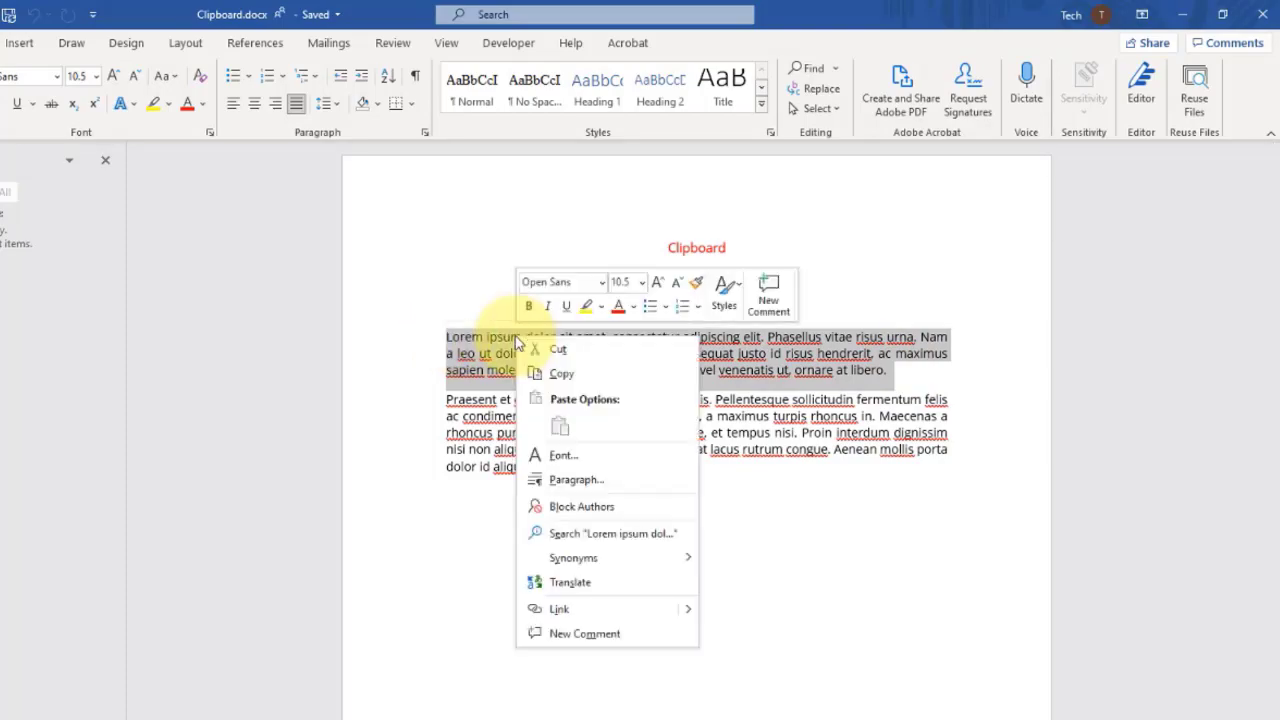
left_click(577, 375)
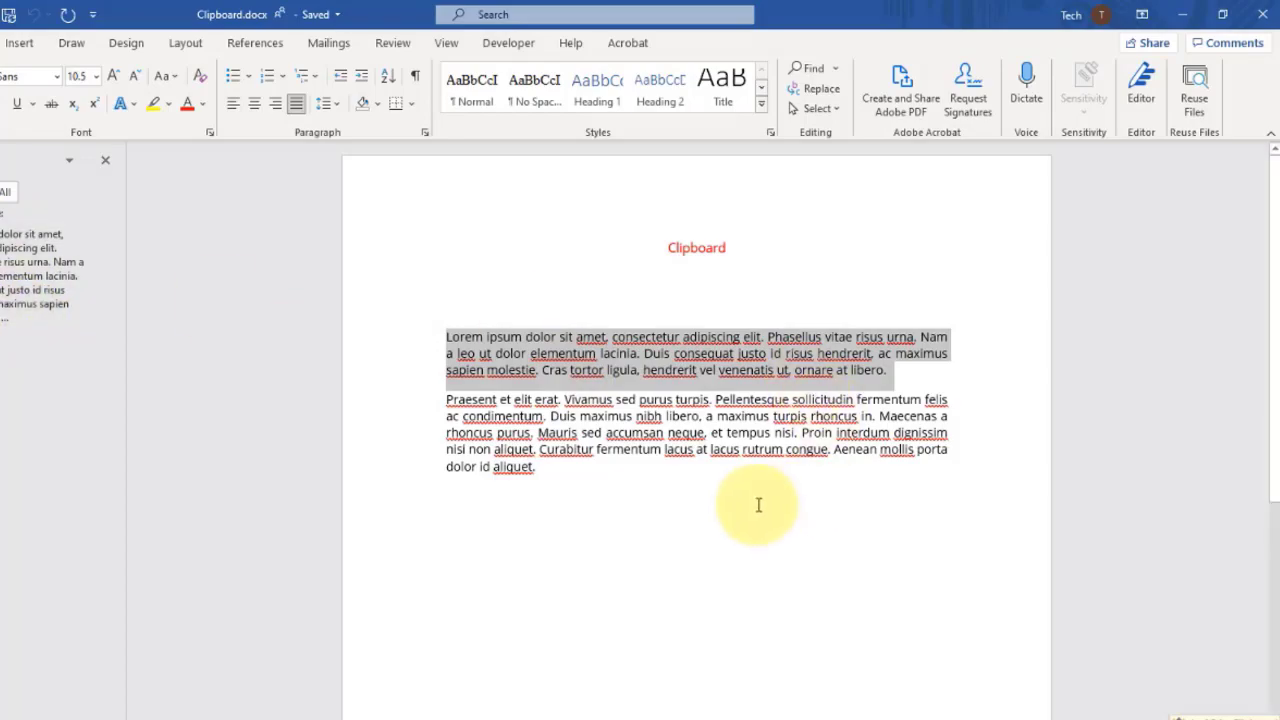
Copy the second body paragraph, starting "Praesent et elit erat", to the clipboard history
left_click(612, 525)
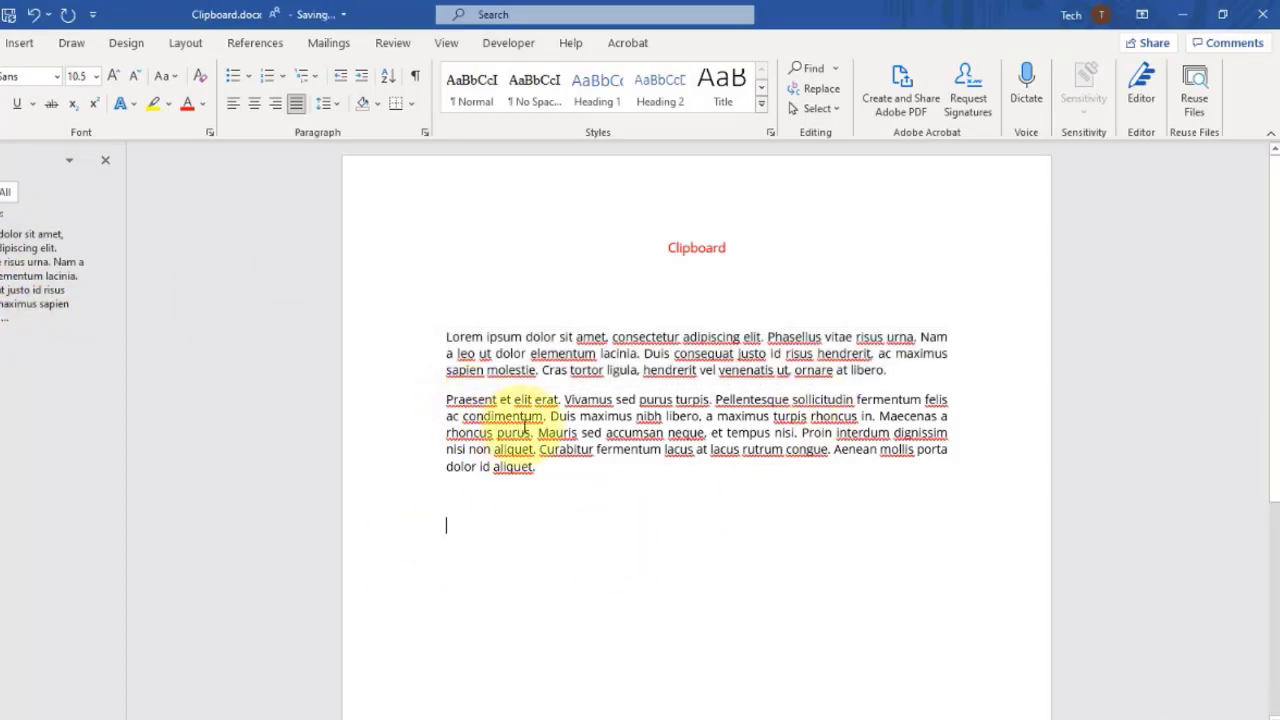
left_click_drag(565, 472, 416, 402)
right_click(568, 434)
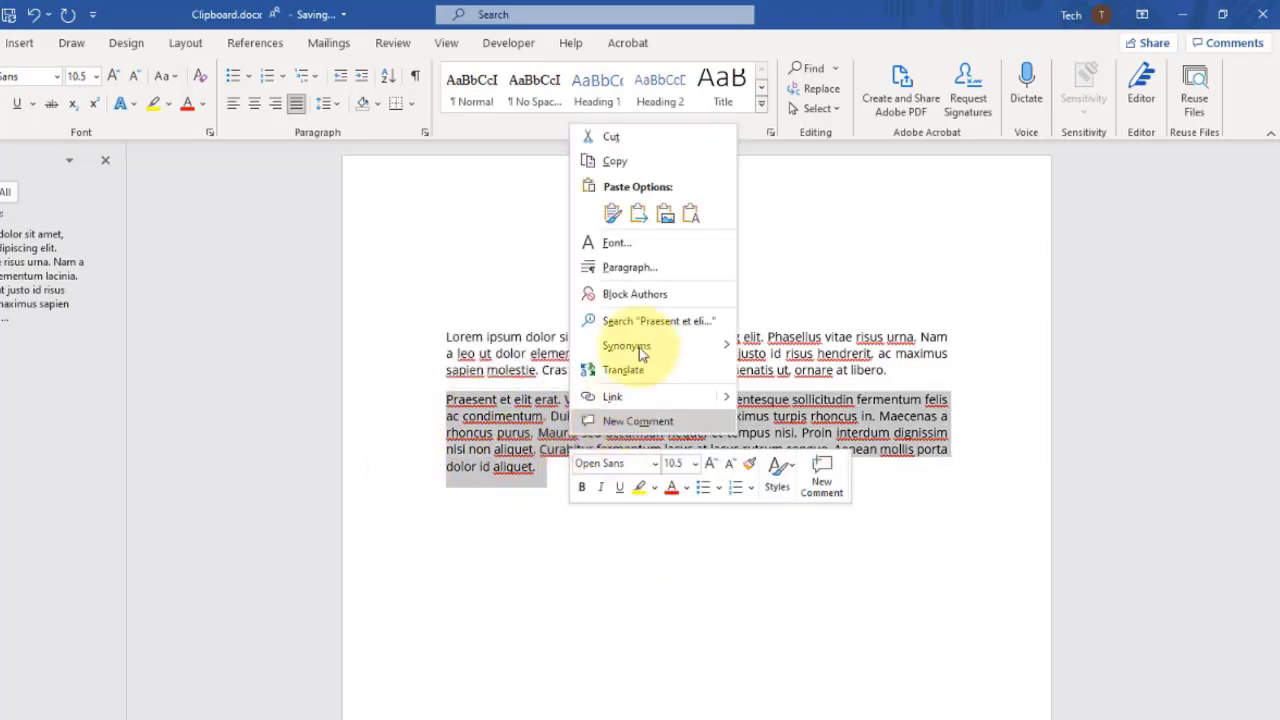
left_click(630, 162)
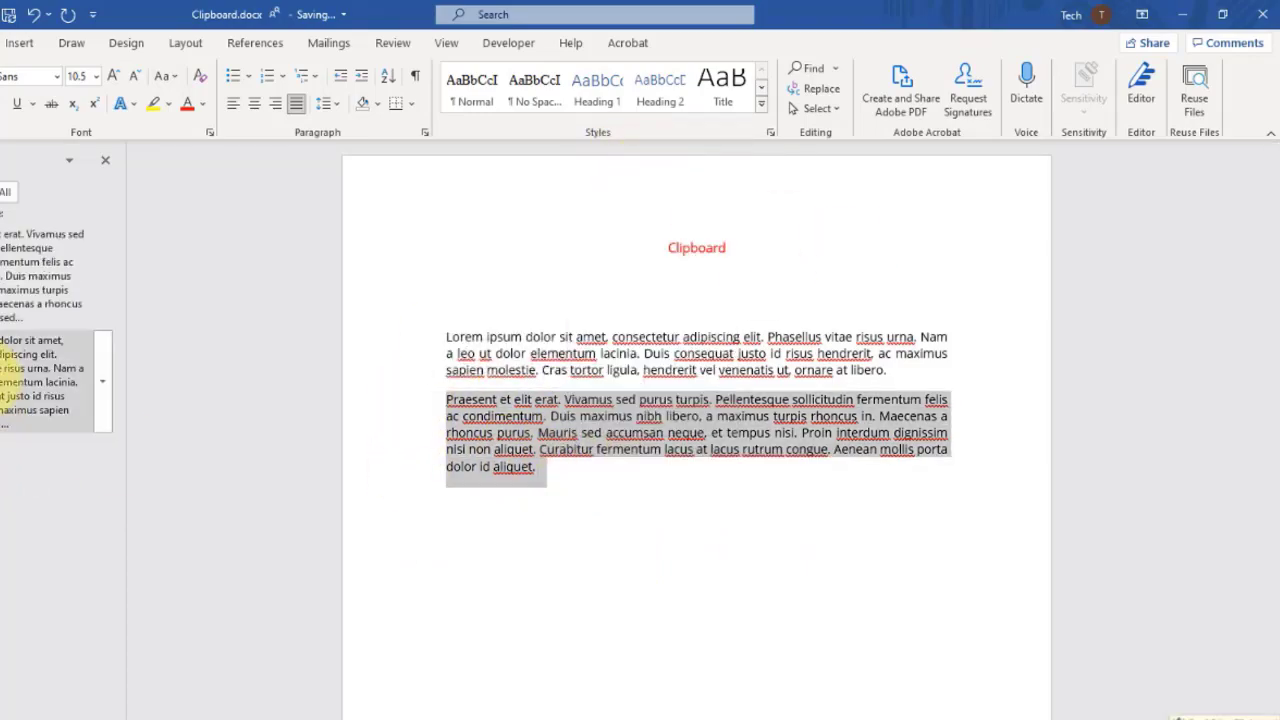
Paste the stored "Lorem ipsum" paragraph twice from the clipboard history below the second paragraph
left_click(500, 530)
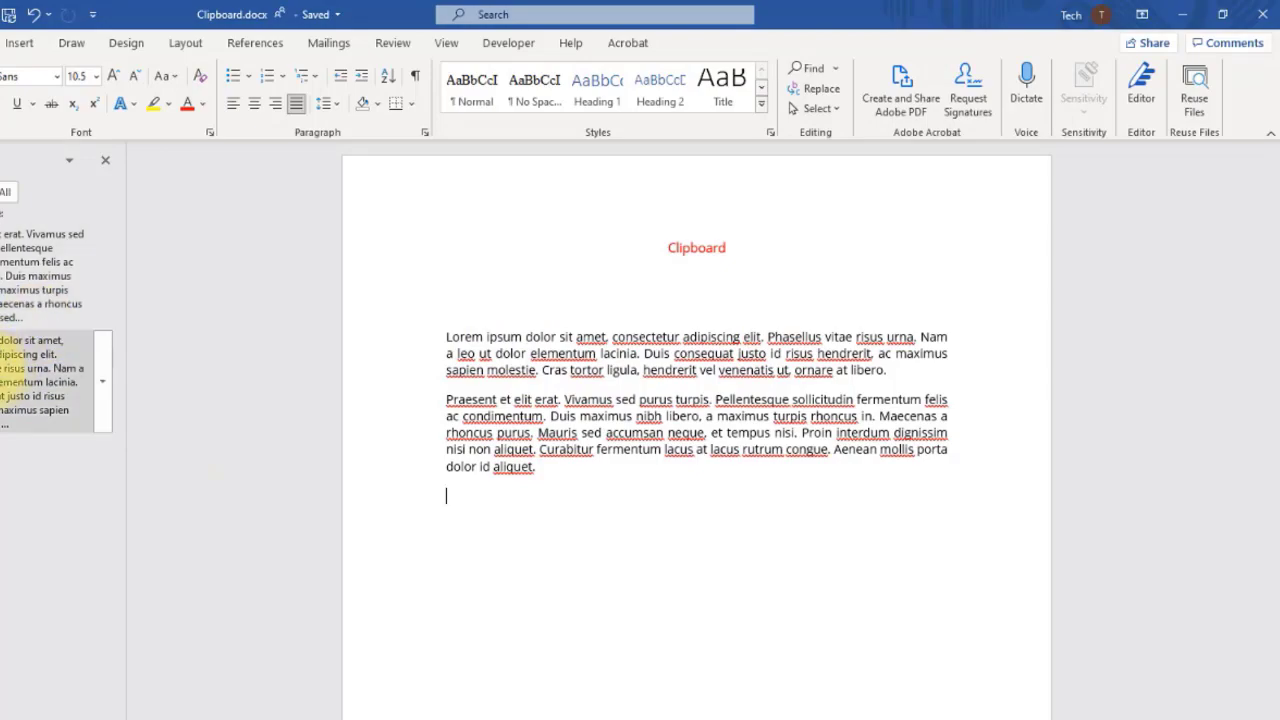
left_click(25, 372)
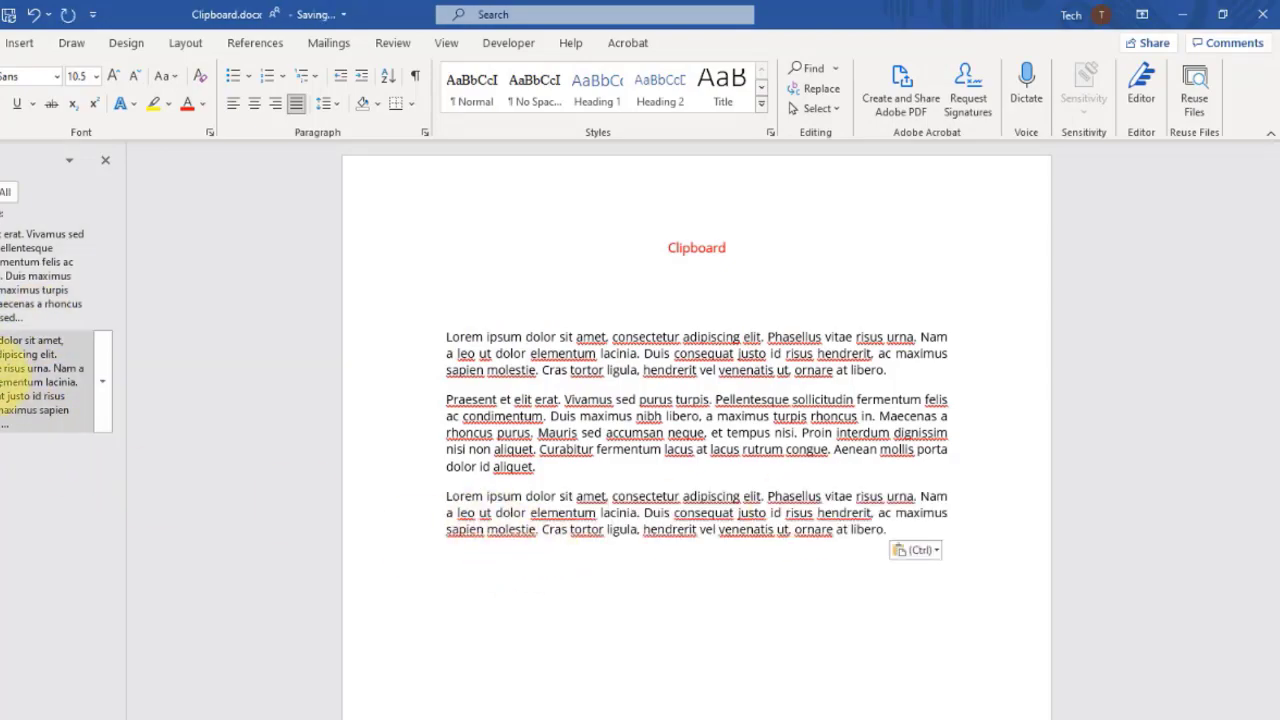
left_click(25, 372)
left_click(549, 490)
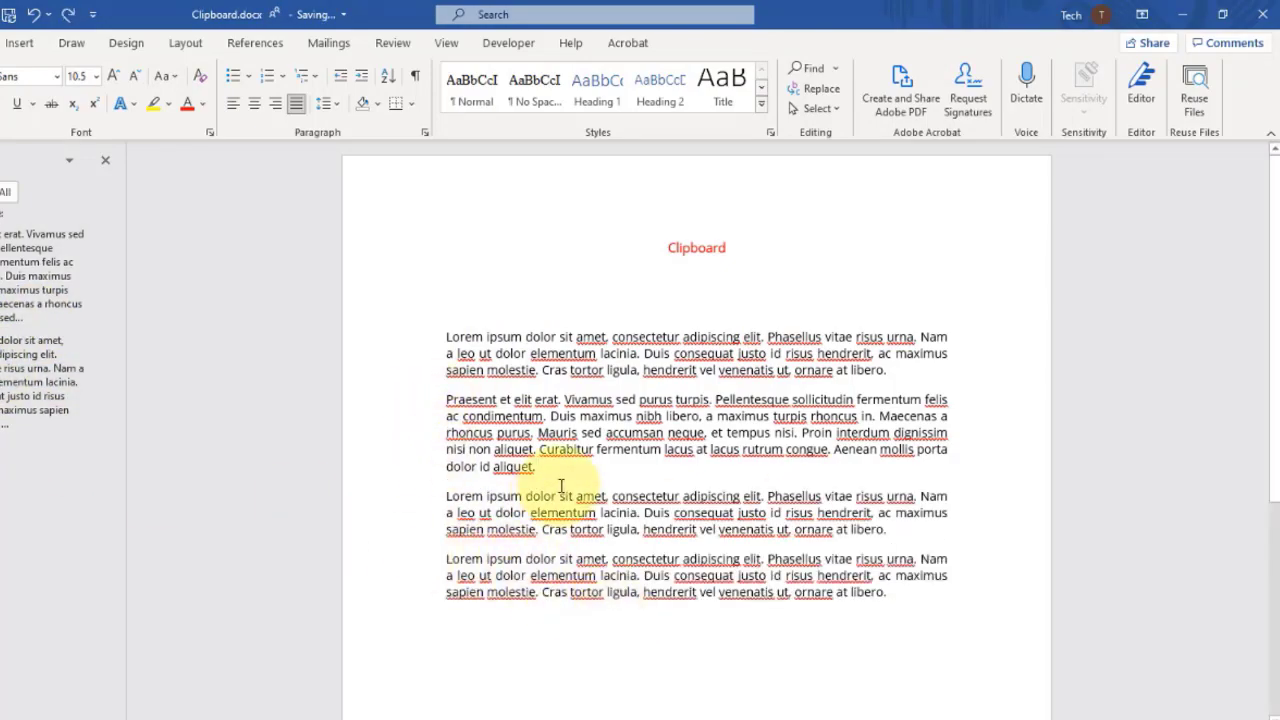
Add a new line after the last paragraph and paste the stored "Praesent et elit erat" paragraph there
left_click(949, 632)
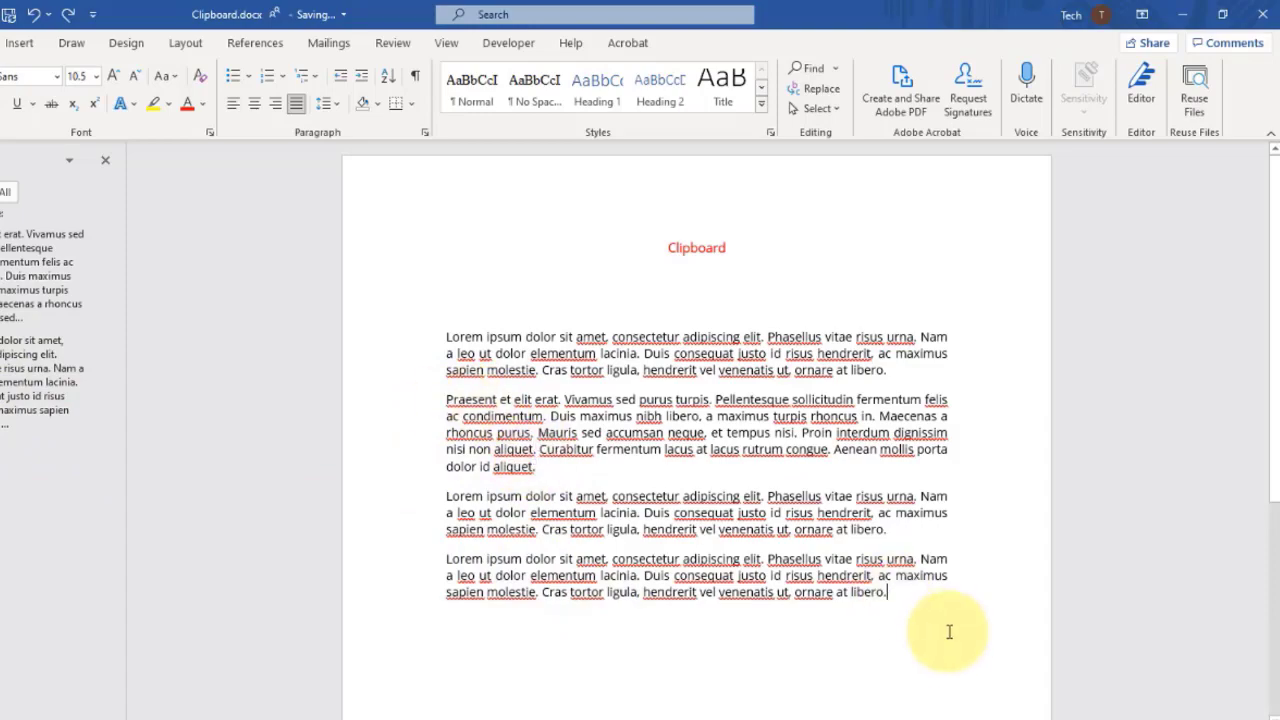
key("Return")
key("Return")
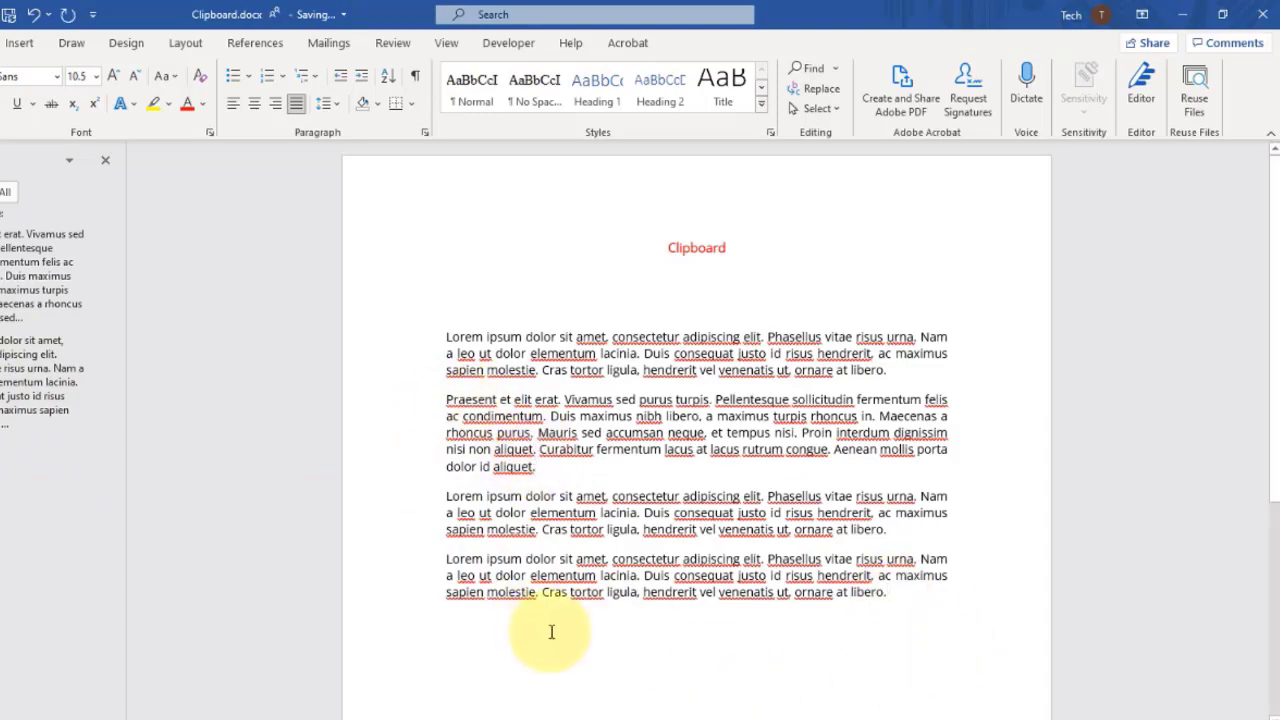
key("BackSpace")
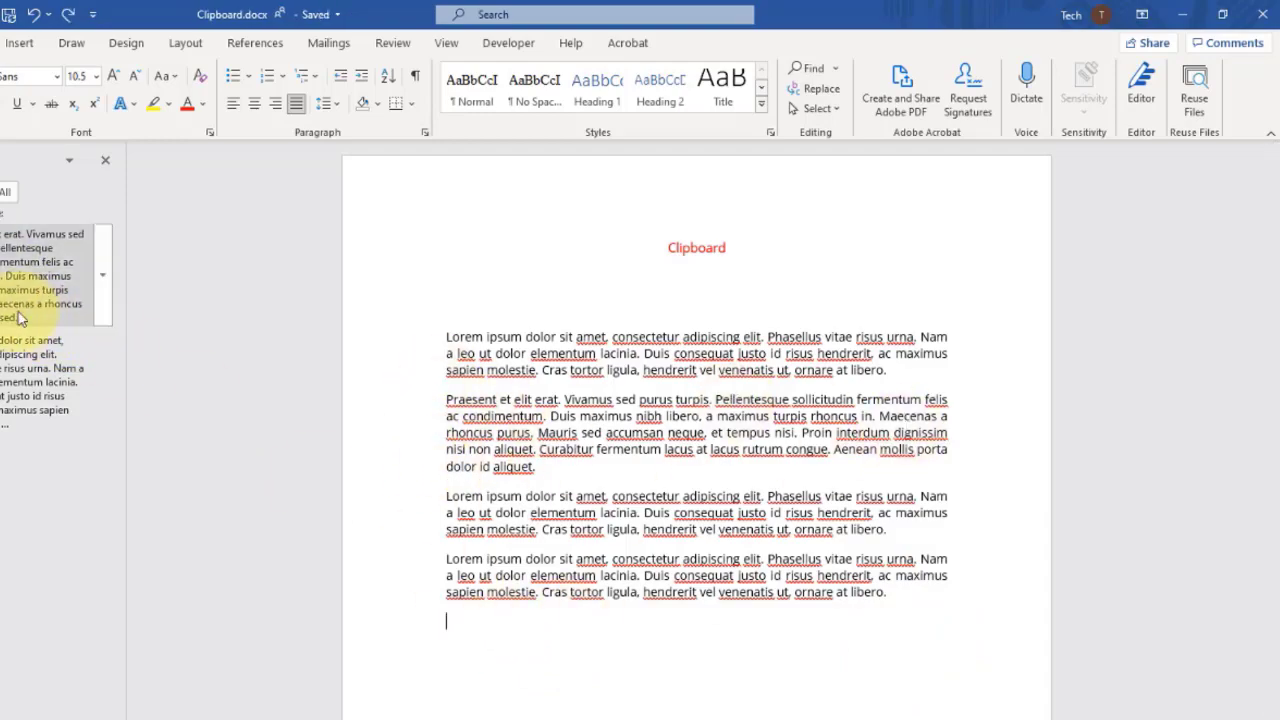
left_click(30, 258)
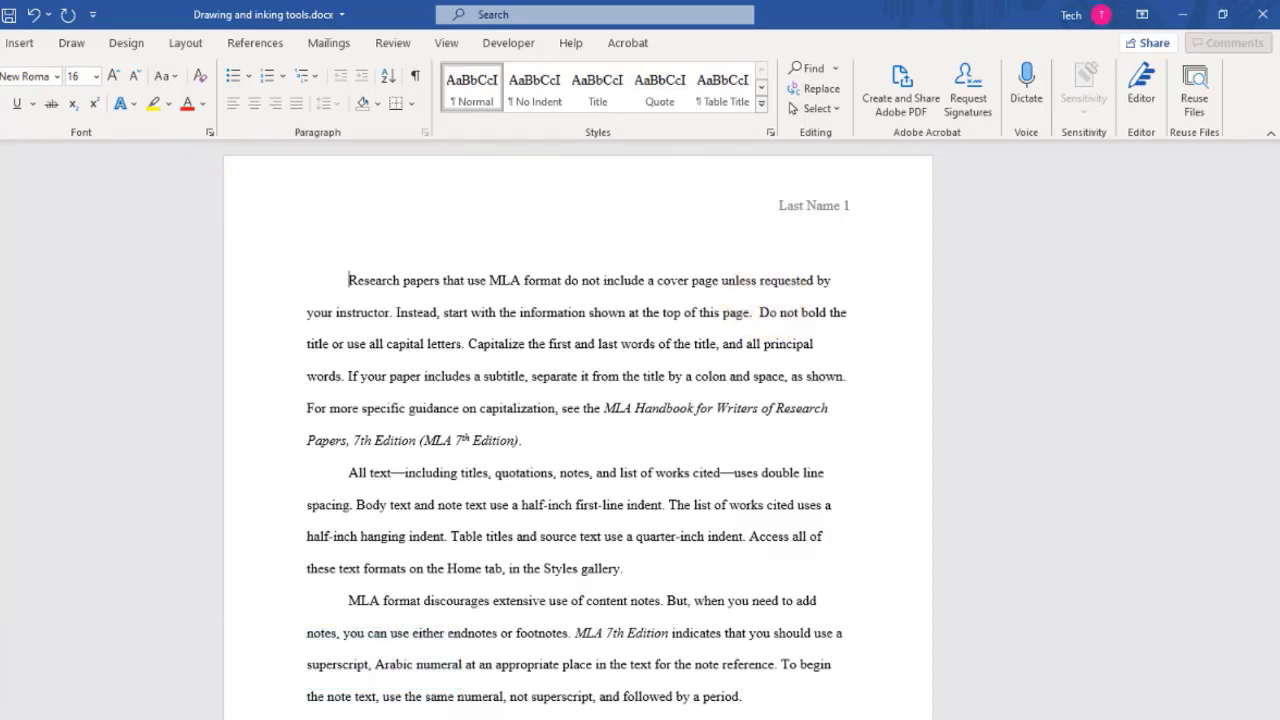
Set the Office theme to Black in the account settings
key("alt+f")
left_click(6, 648)
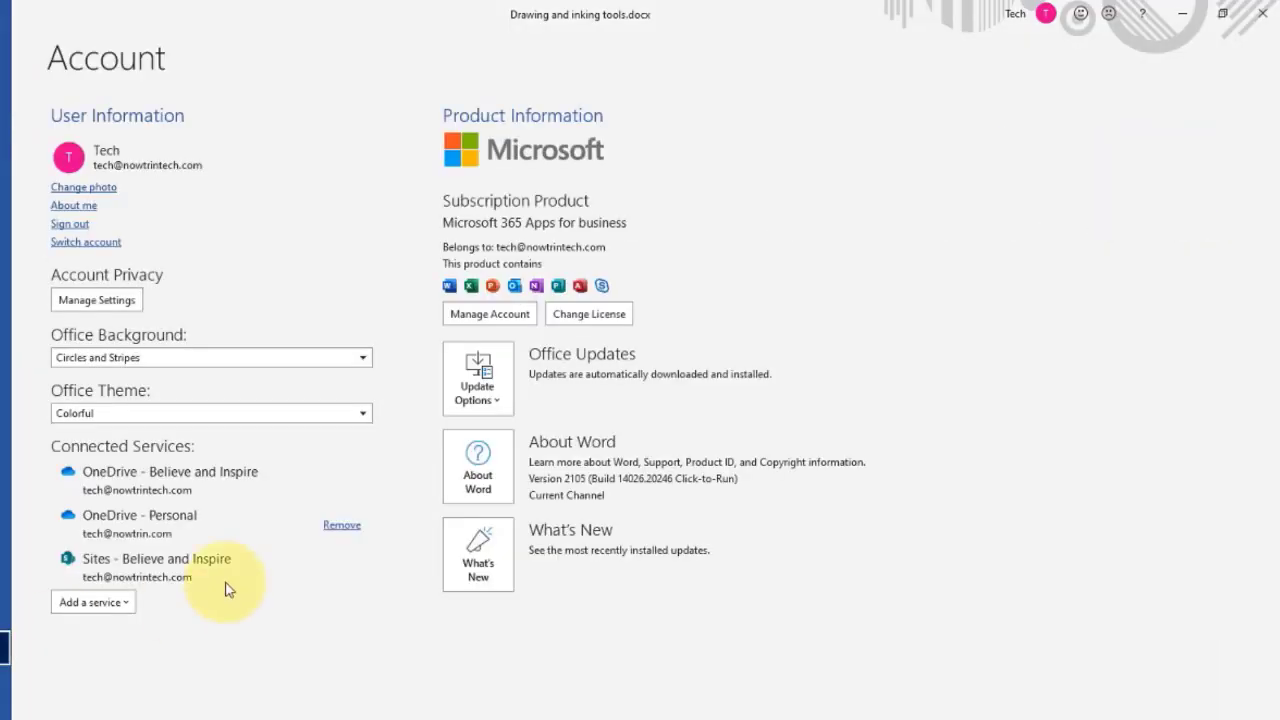
left_click(190, 422)
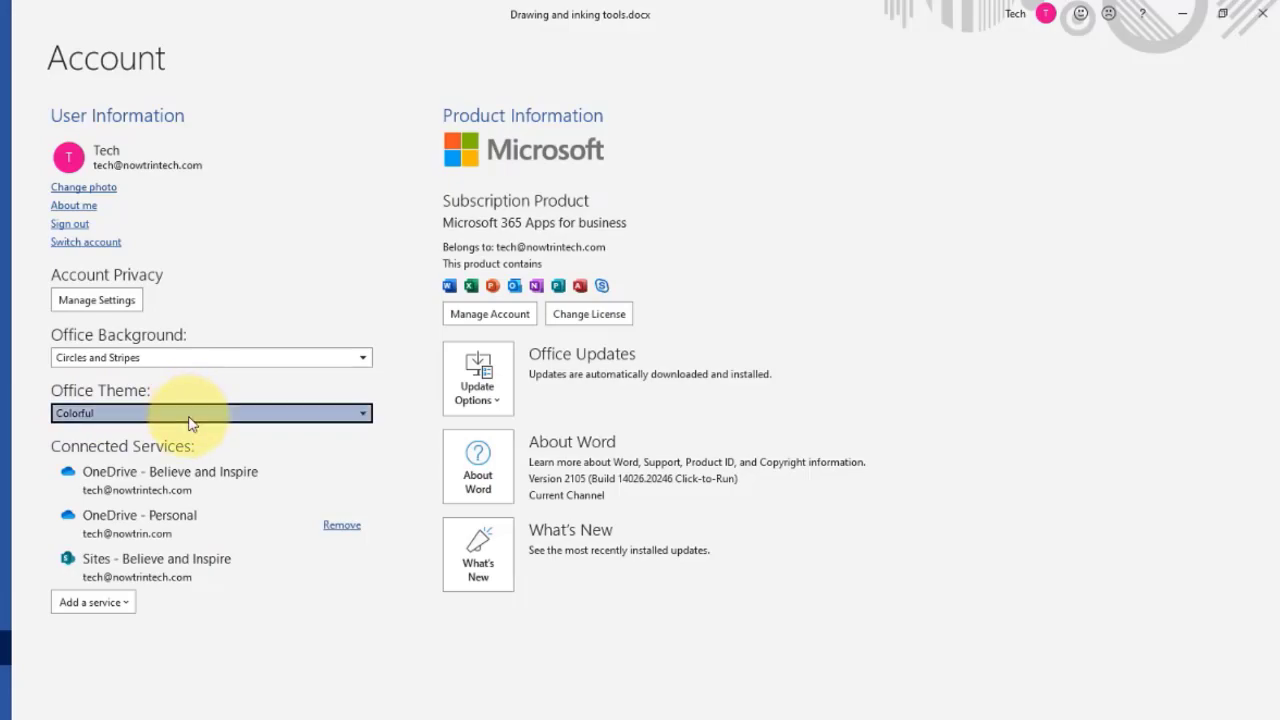
left_click(174, 468)
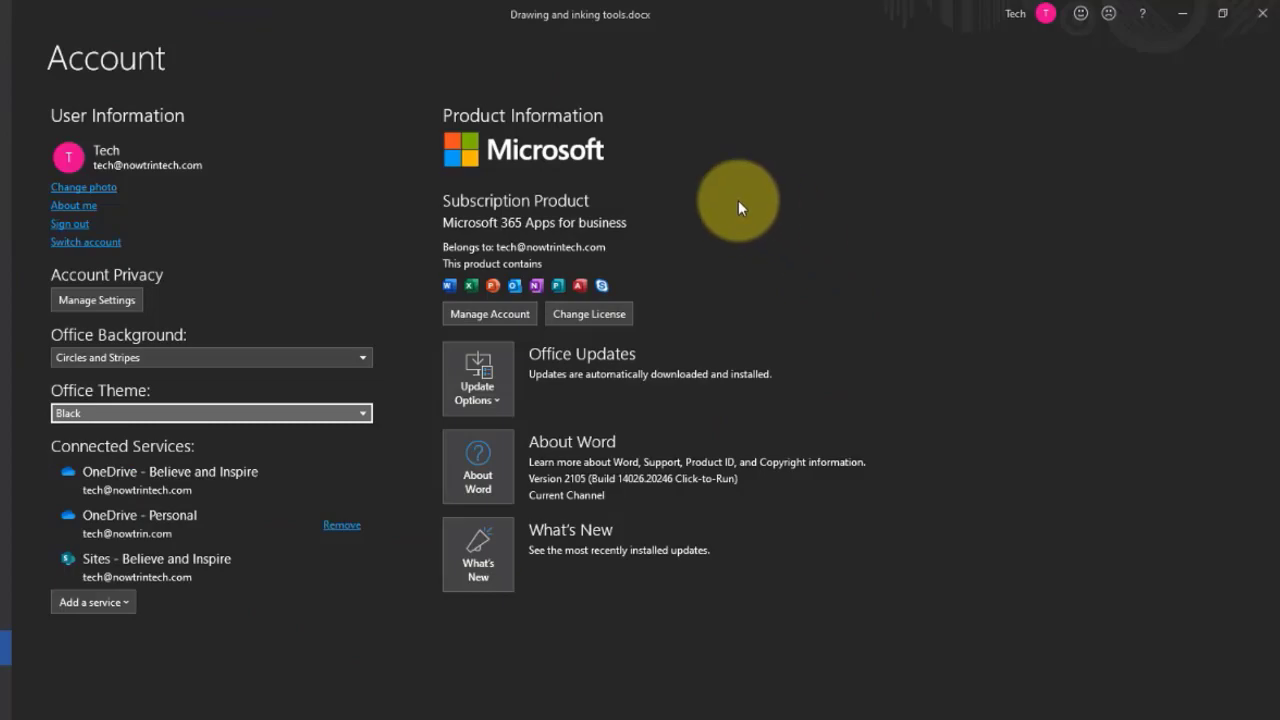
left_click(214, 412)
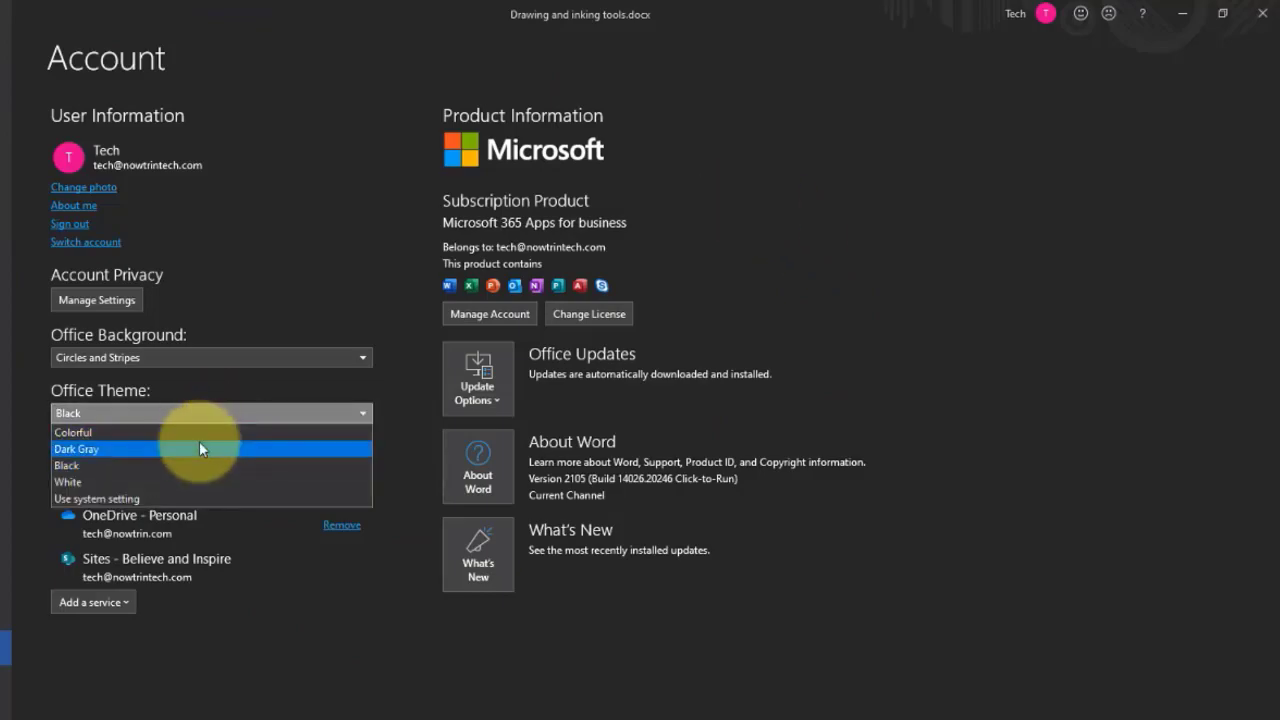
left_click(199, 449)
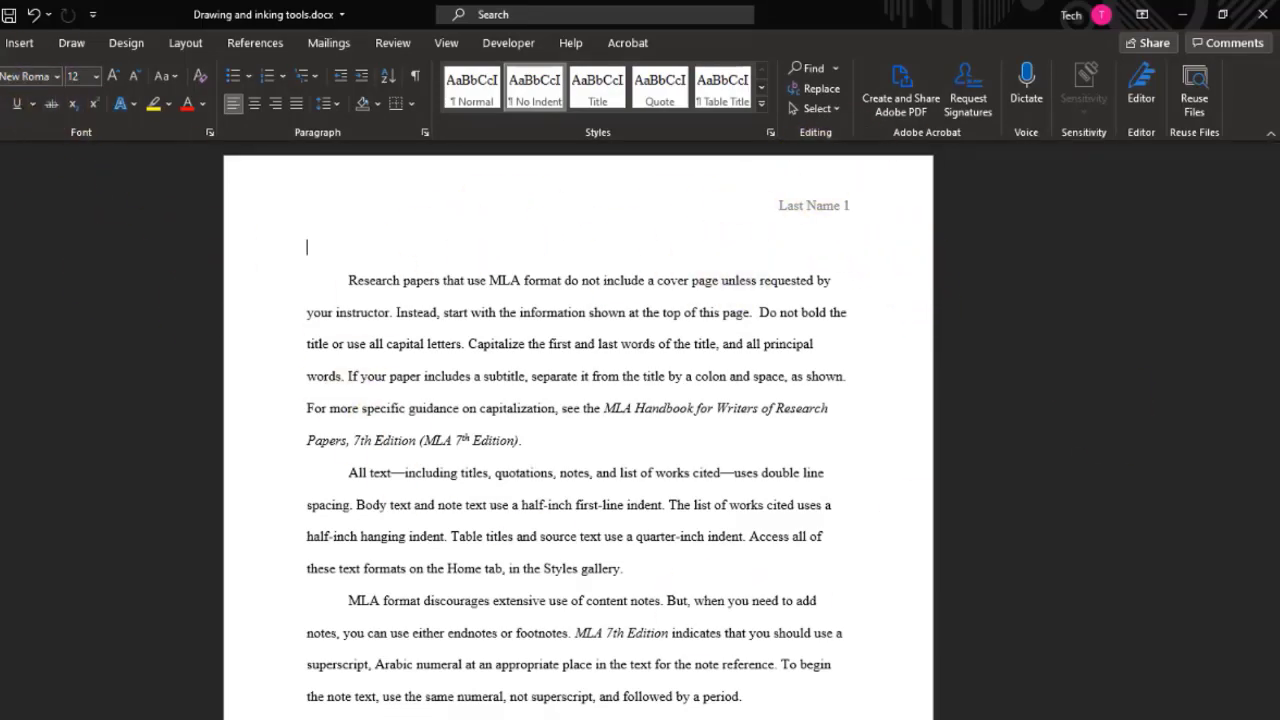
Set the document's page color to the standard green
left_click(128, 43)
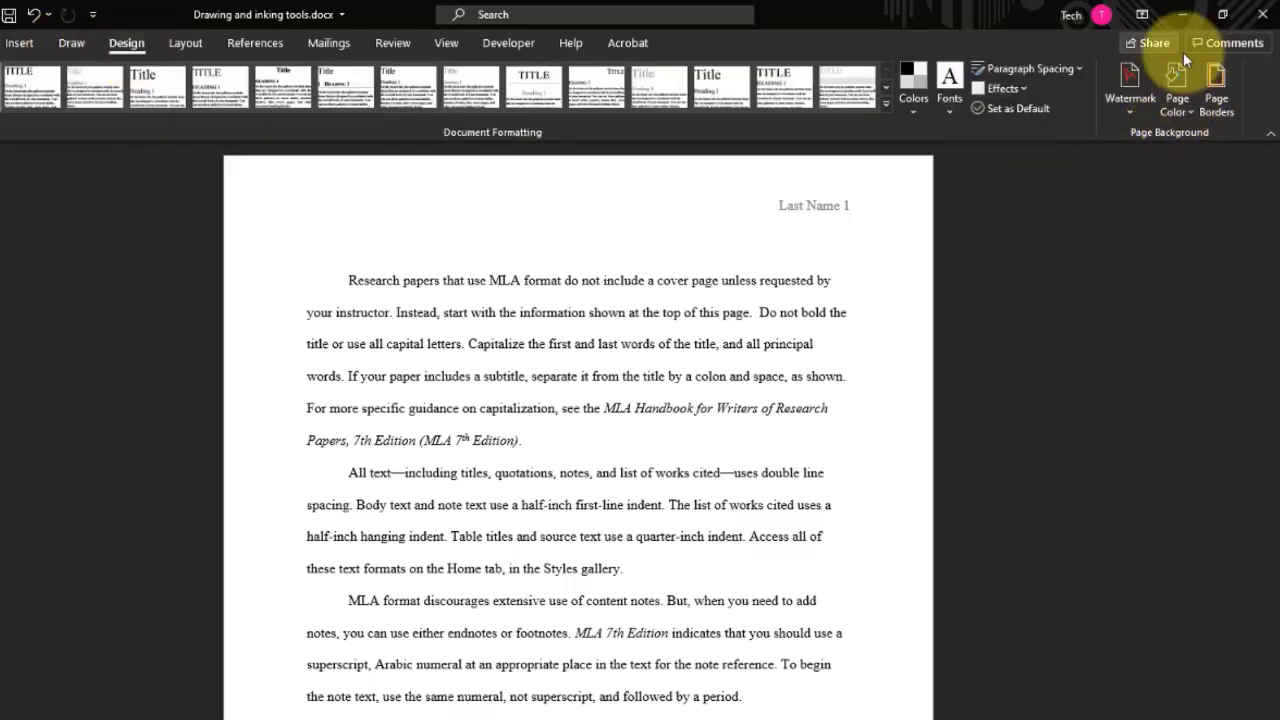
left_click(1193, 112)
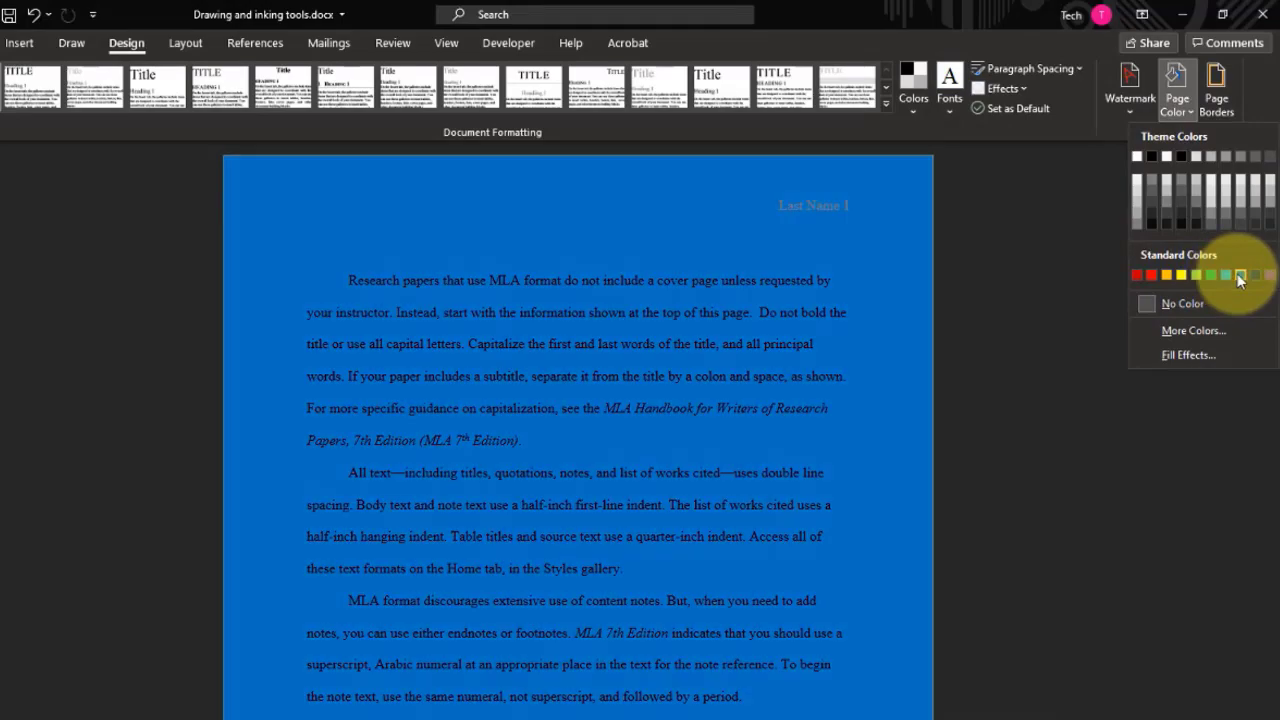
left_click(1211, 275)
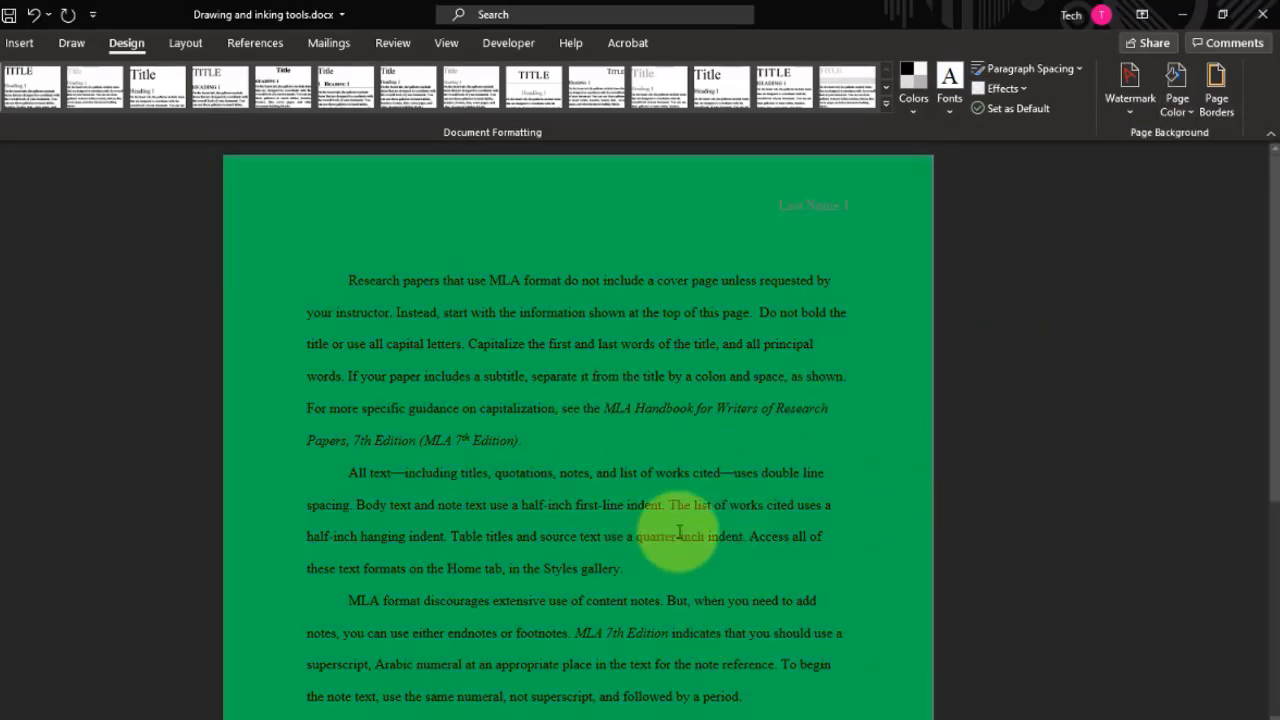
left_click(710, 719)
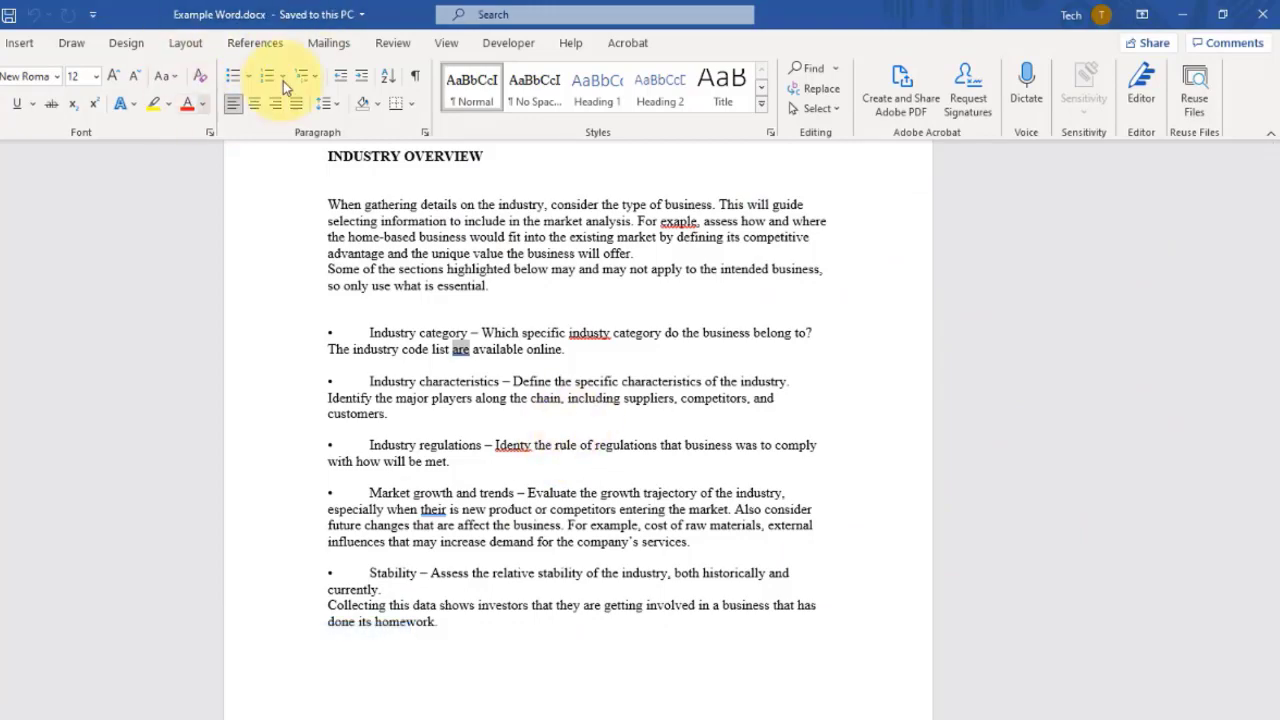
Run the Editor check on the Example Word document and look through its correction and refinement categories
left_click(390, 43)
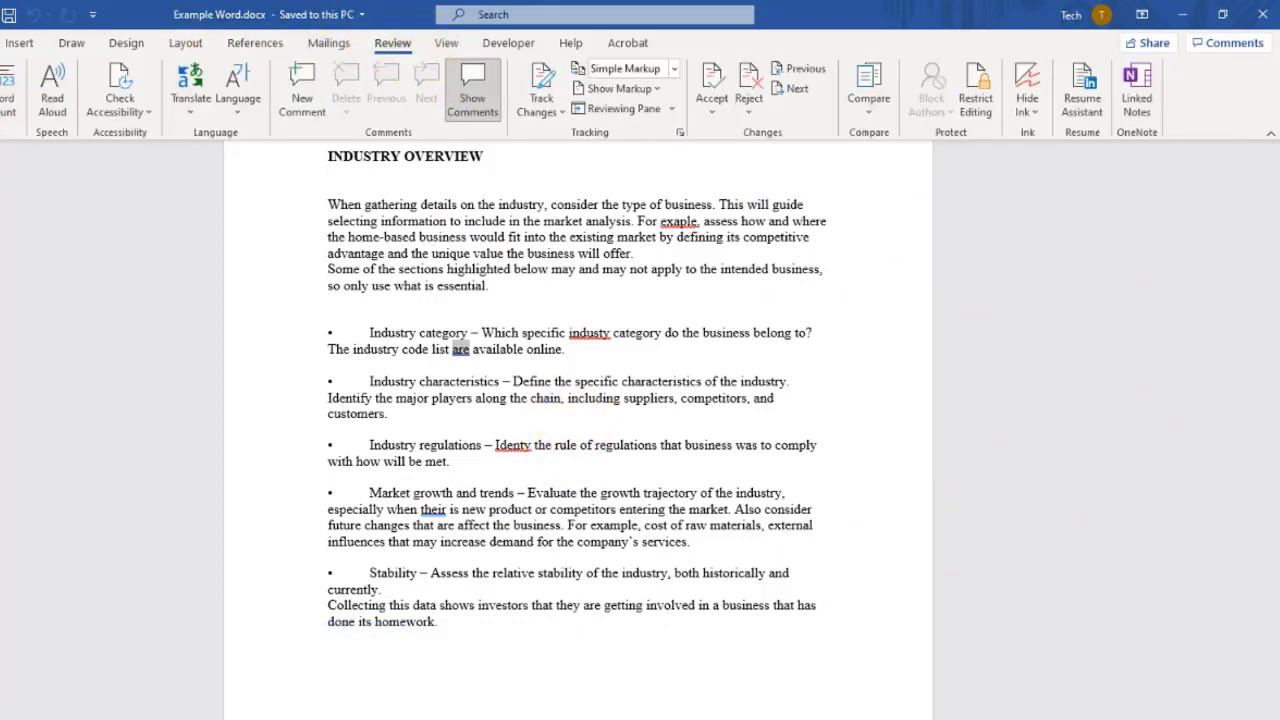
key("F7")
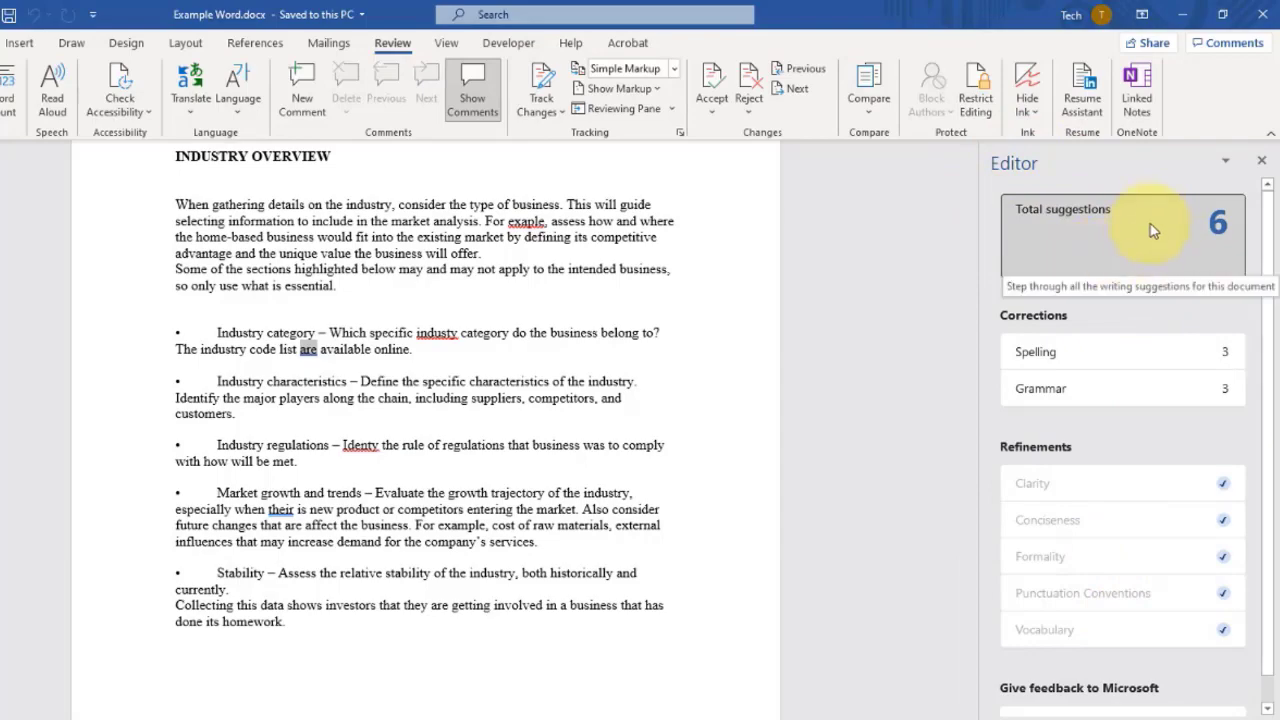
left_click(1205, 228)
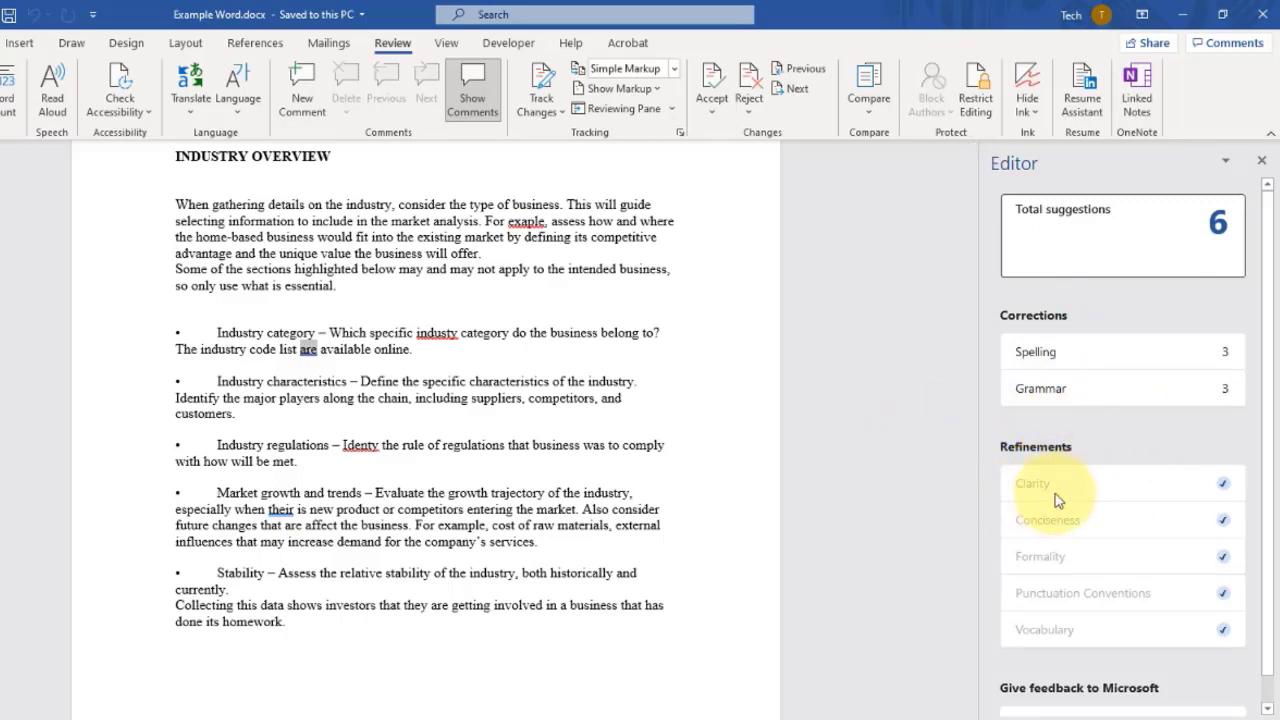
scroll(1190, 607, "down", 1)
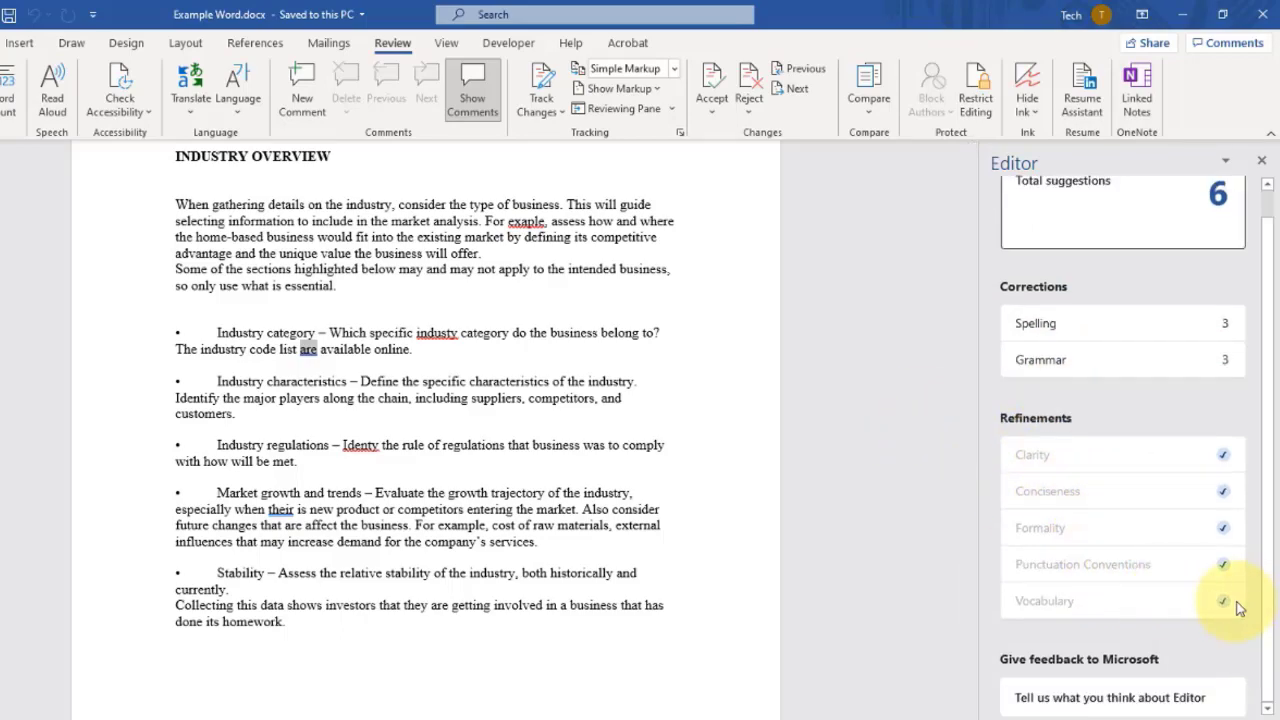
scroll(1236, 604, "up", 1)
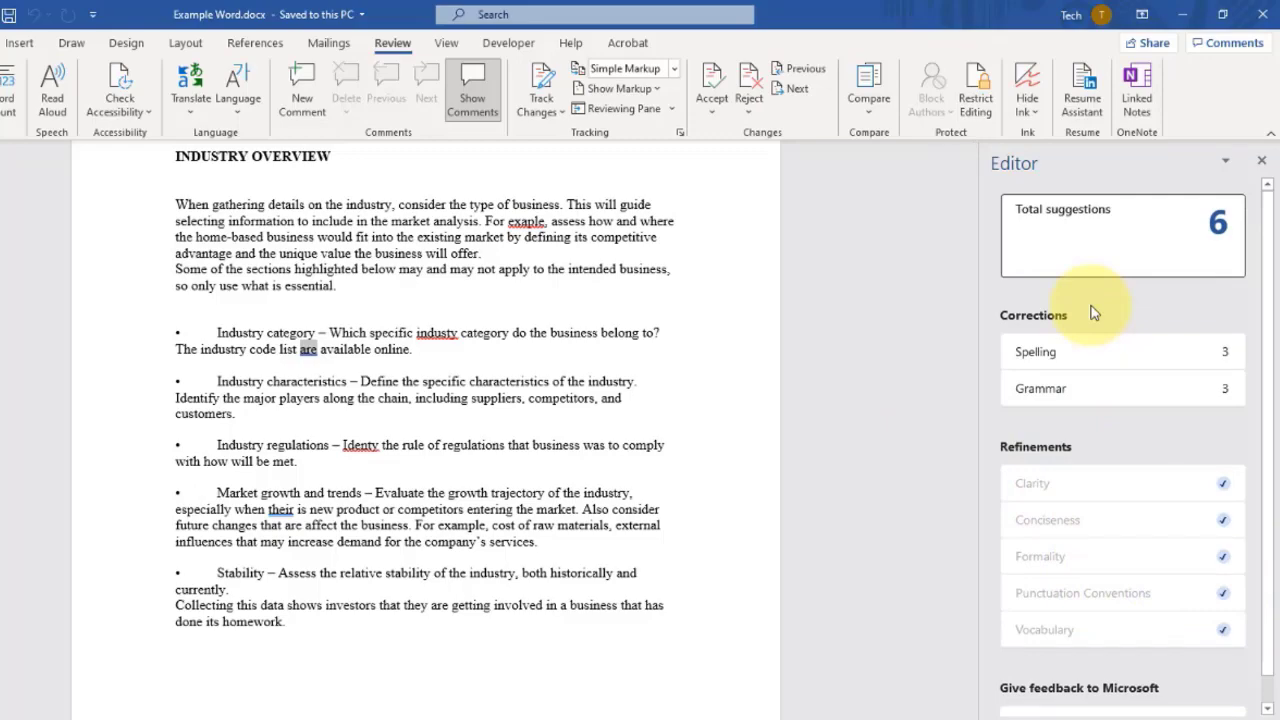
Review the Editor's spelling suggestions for "Identy" and its grammar suggestion for "their", returning to the overview after each
left_click(1066, 358)
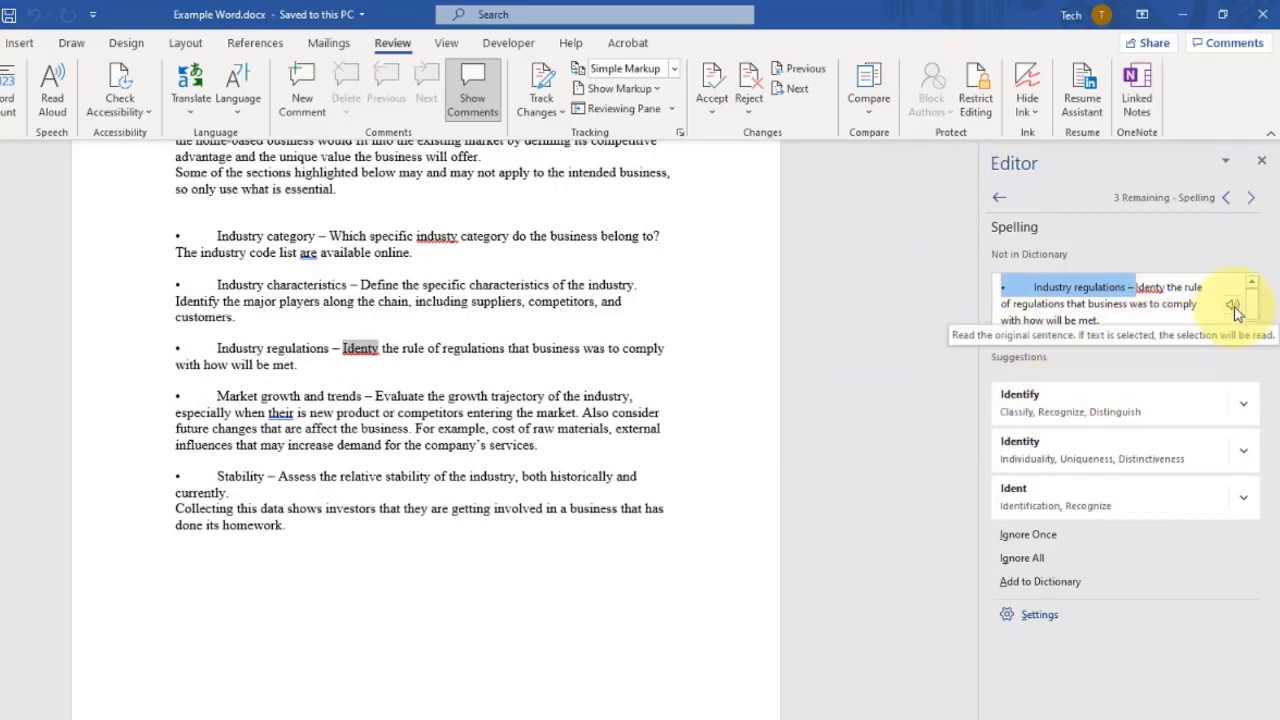
left_click_drag(1237, 313, 977, 278)
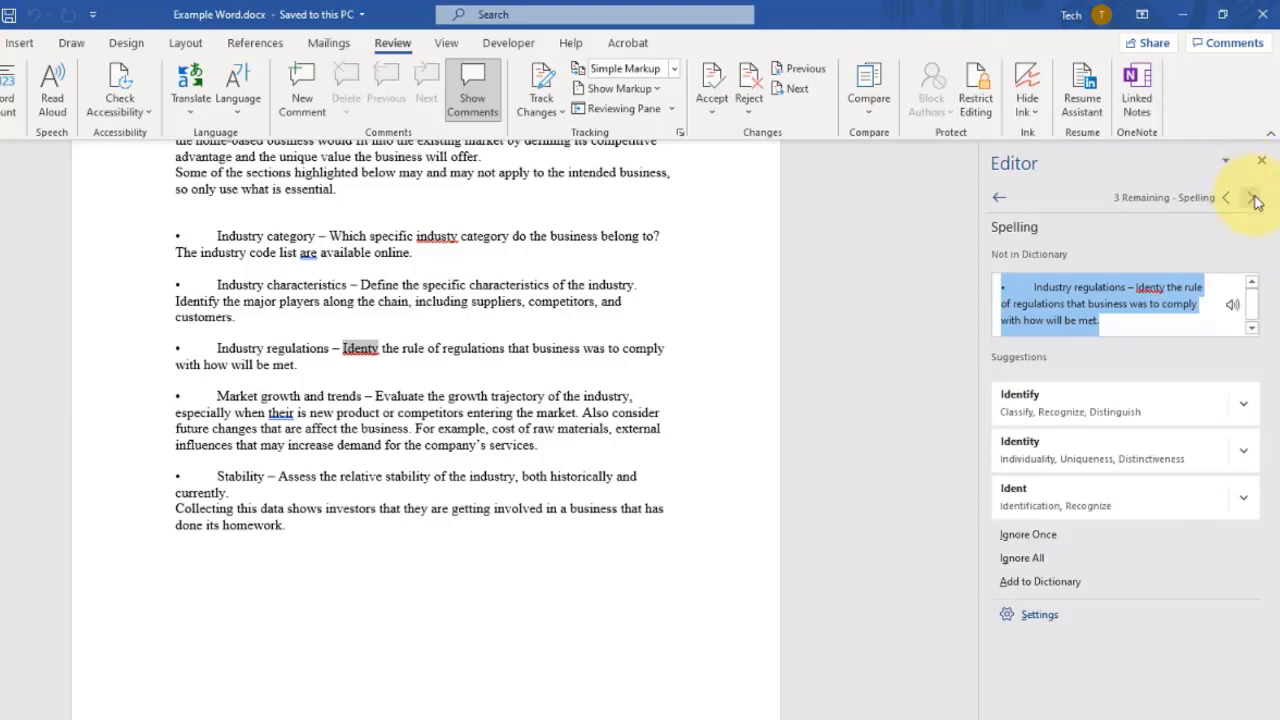
left_click(1000, 201)
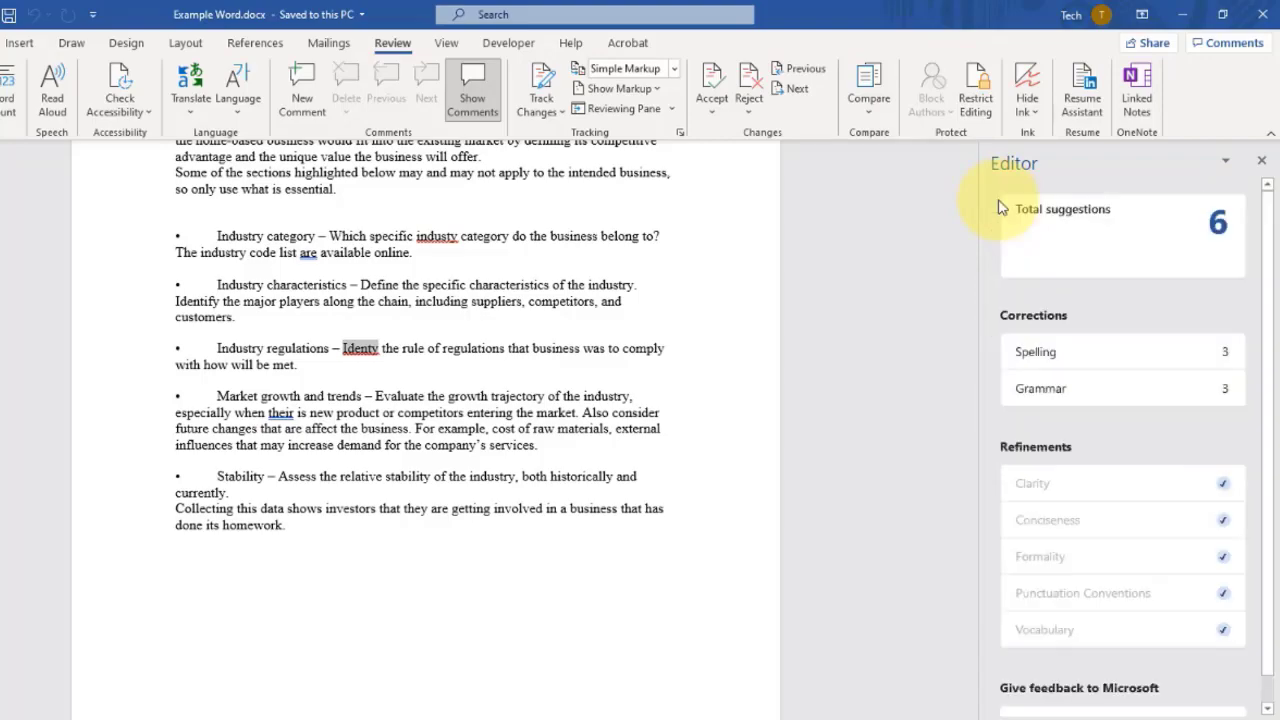
left_click(1127, 400)
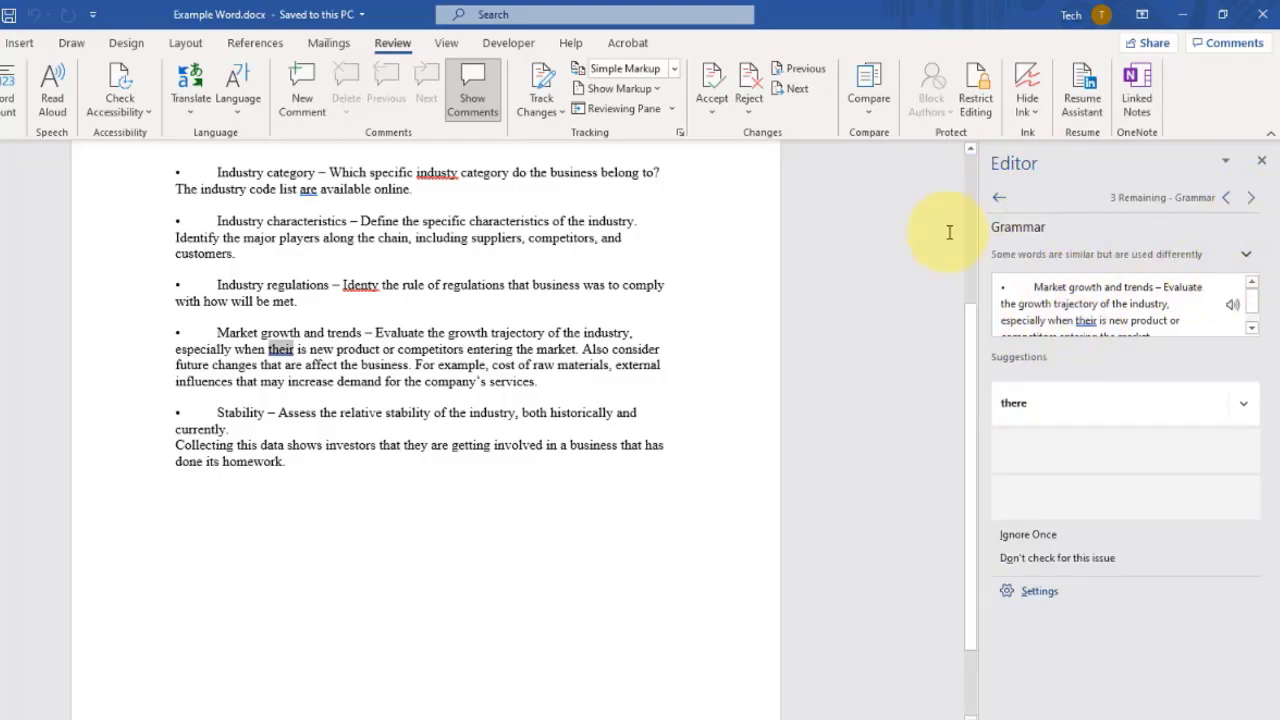
left_click(996, 198)
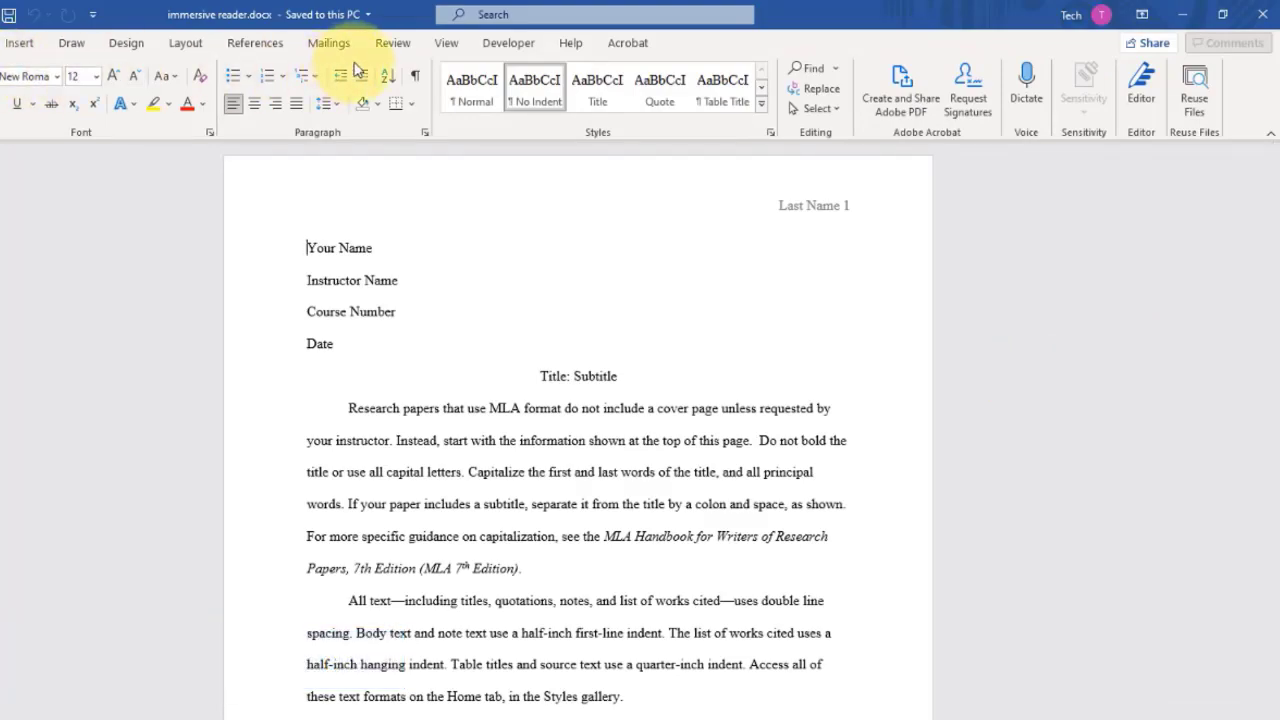
Open the immersive reader document in Immersive Reader and look over its beginning
left_click(446, 42)
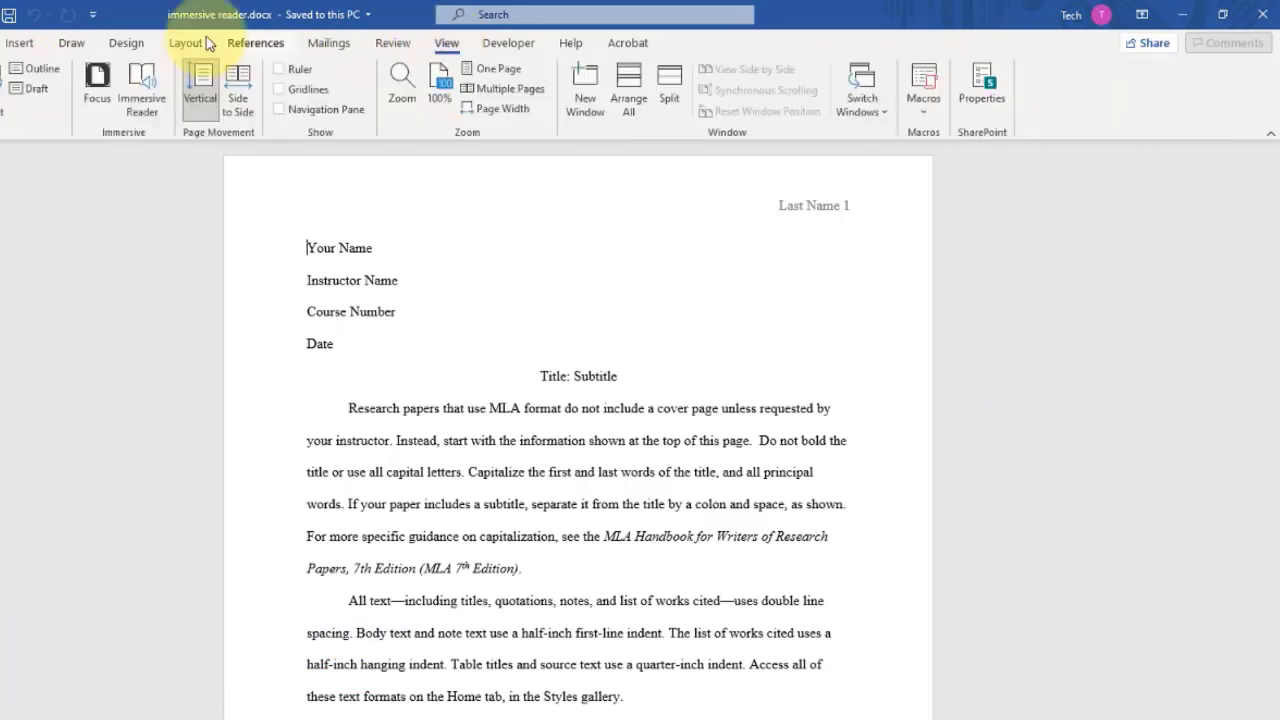
left_click(141, 82)
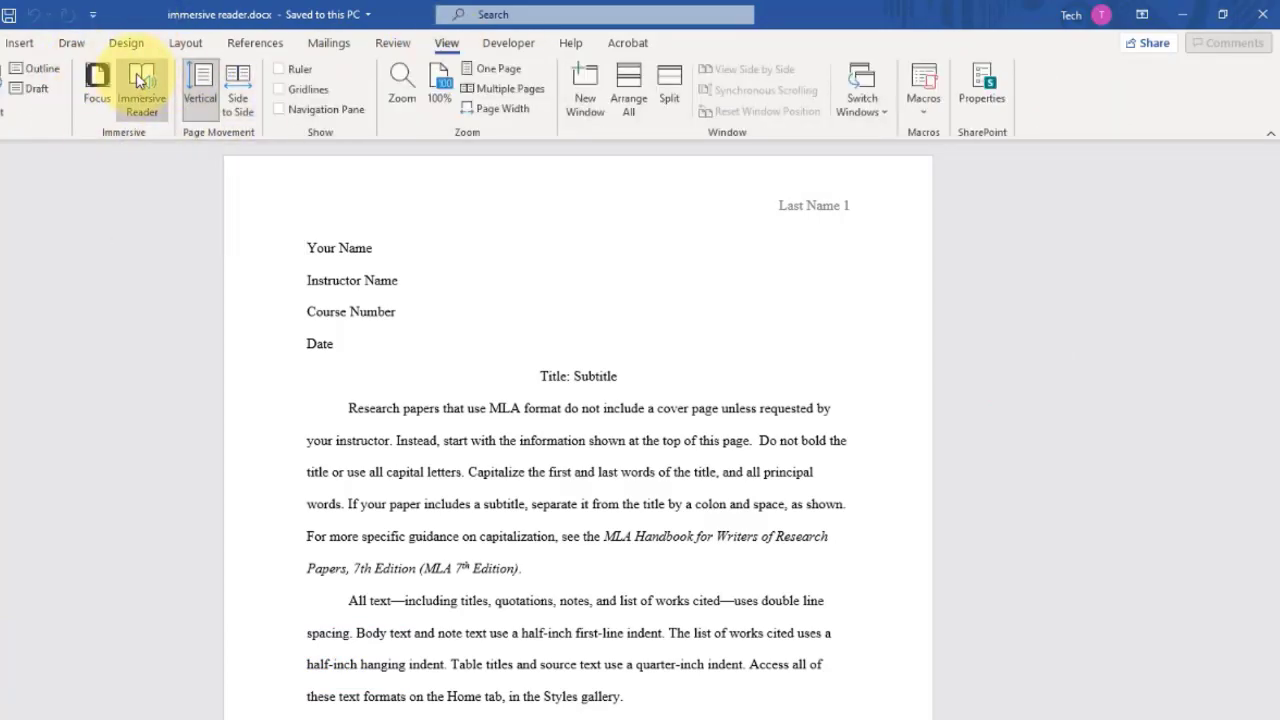
scroll(1000, 313, "down", 3)
scroll(1000, 313, "up", 3)
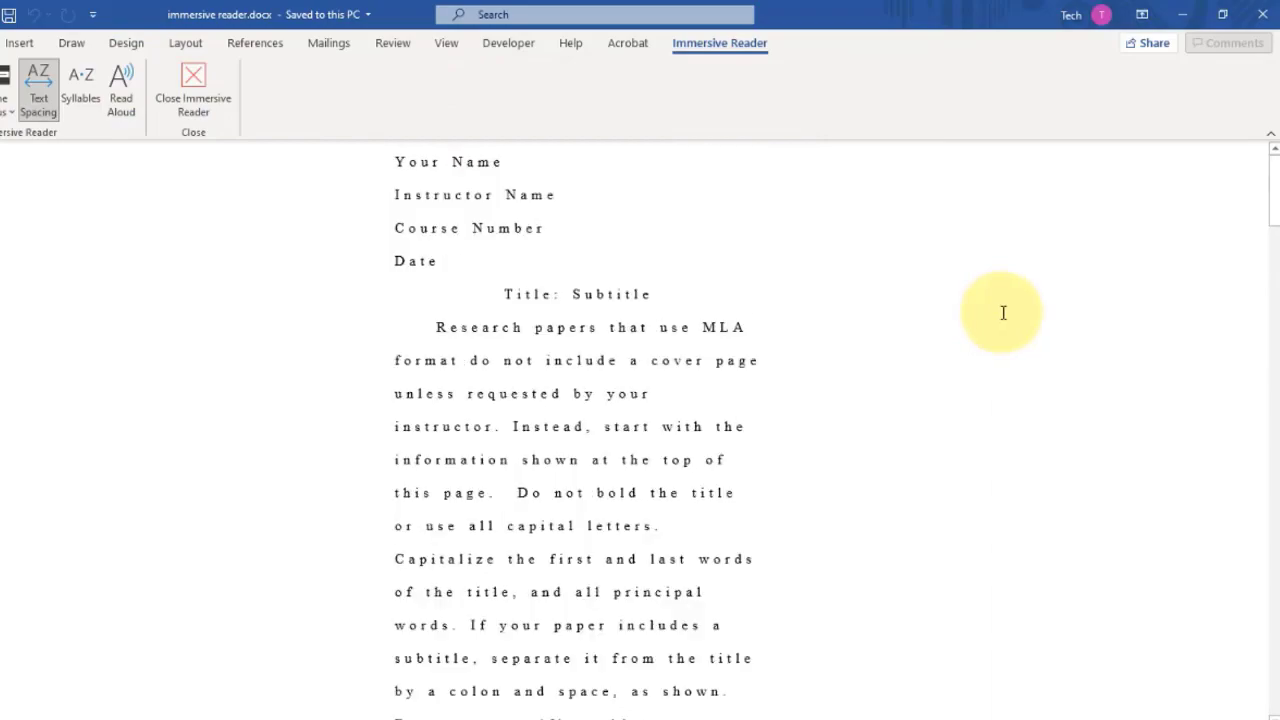
Show syllable breaks, toggling text spacing off and back on, and have the document text read aloud
left_click(40, 92)
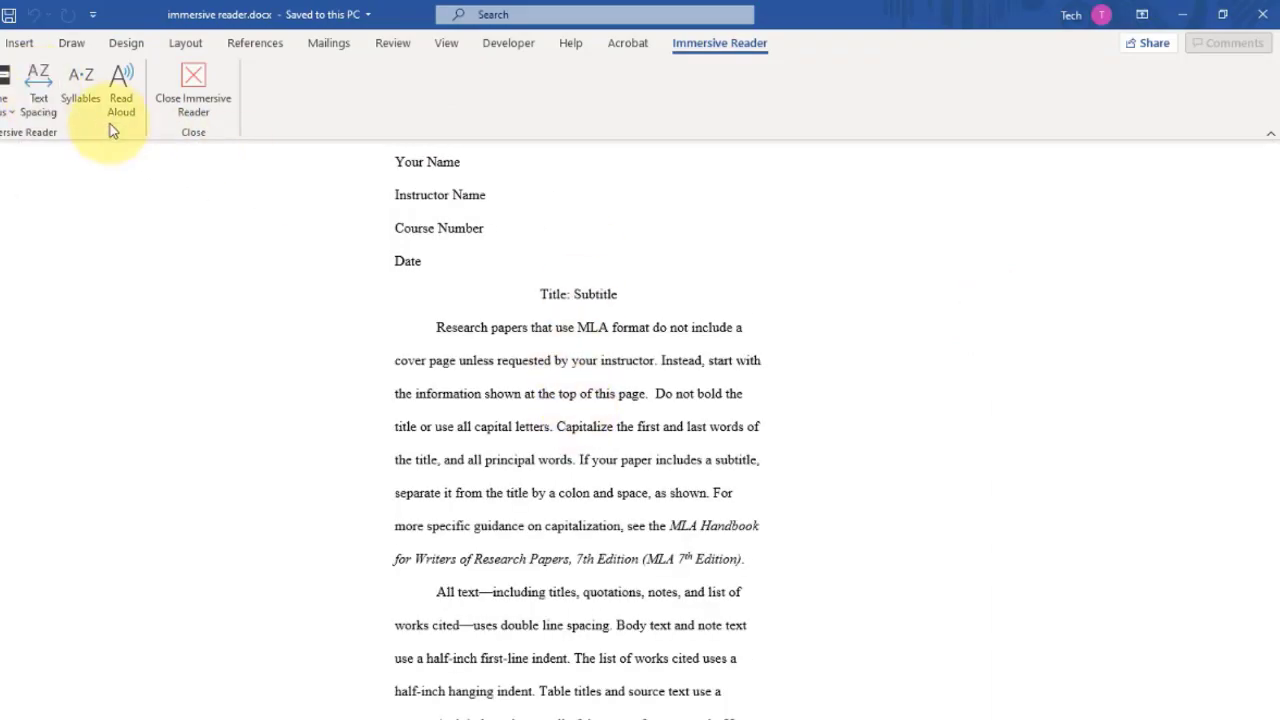
left_click(83, 78)
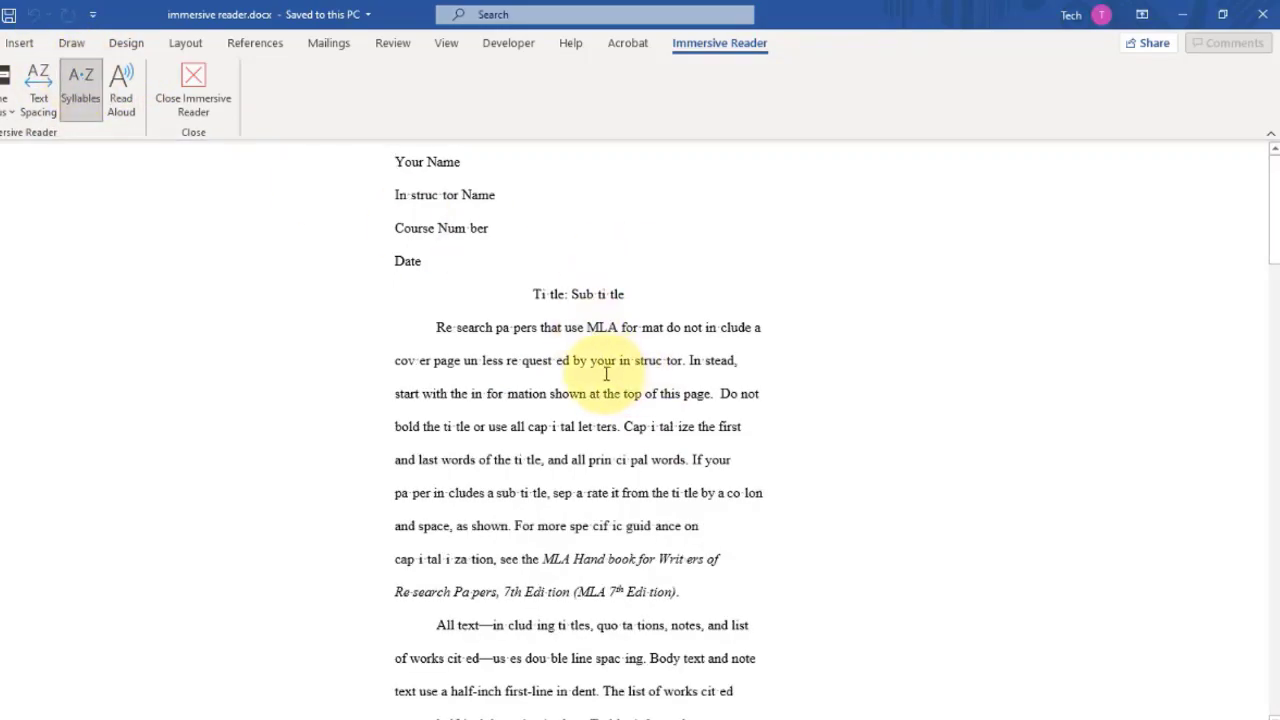
left_click(38, 88)
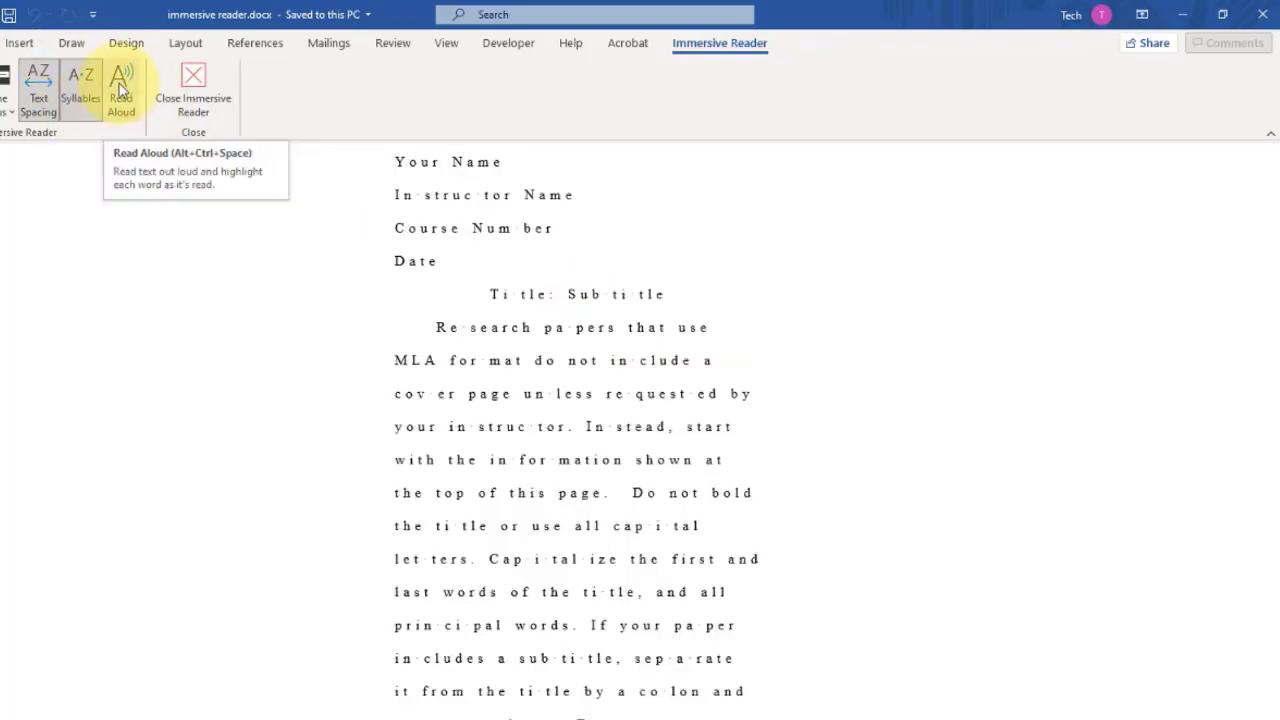
left_click(120, 88)
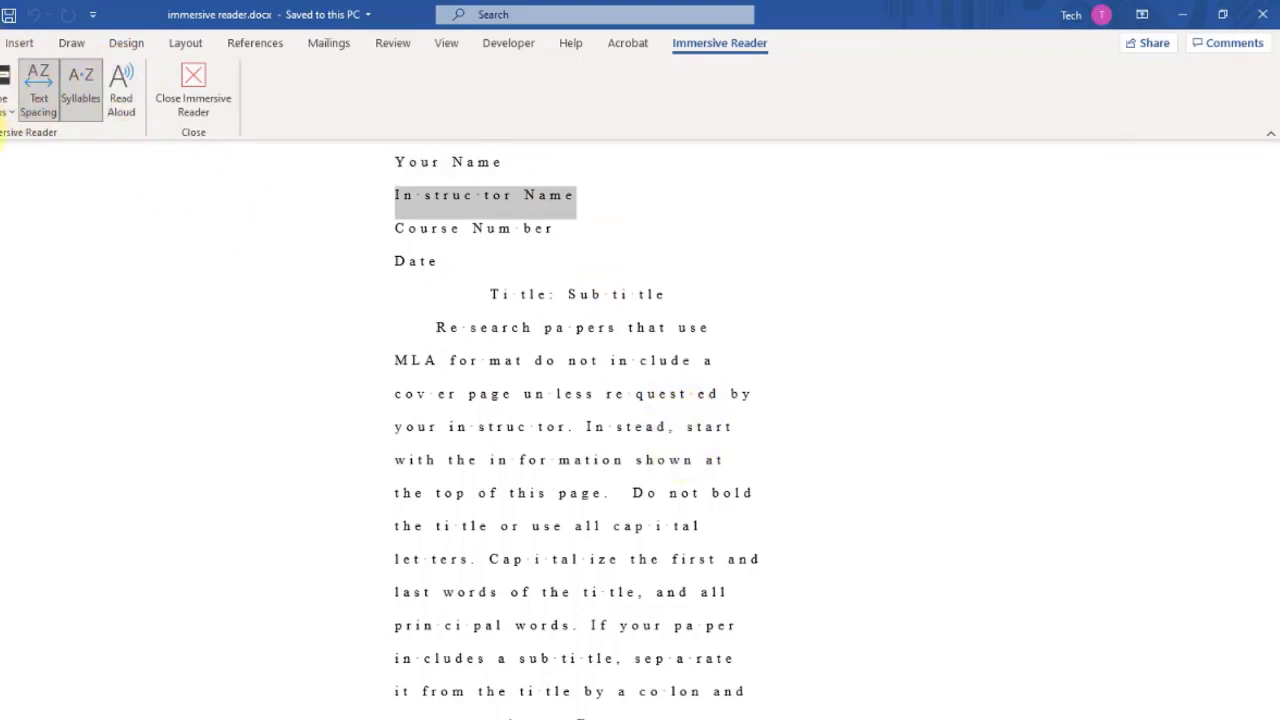
Set the line focus to One Line and move the focus down to the first line of the opening paragraph
left_click(10, 112)
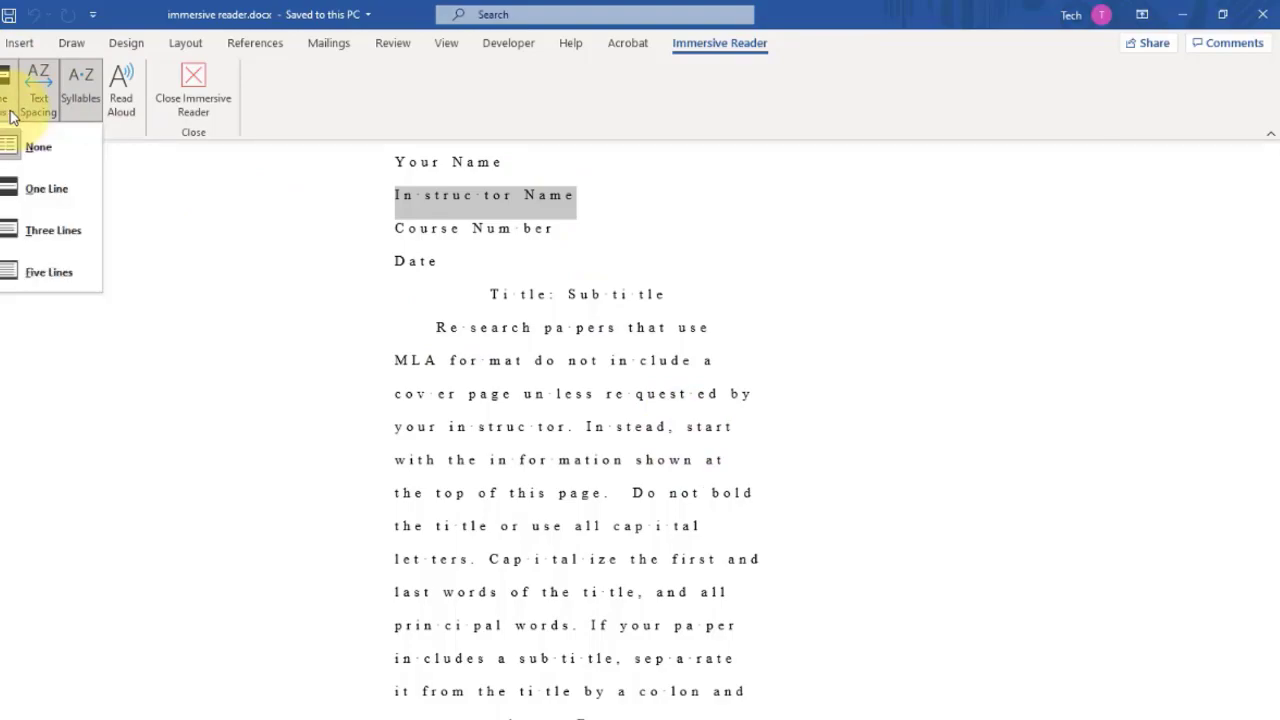
left_click(43, 202)
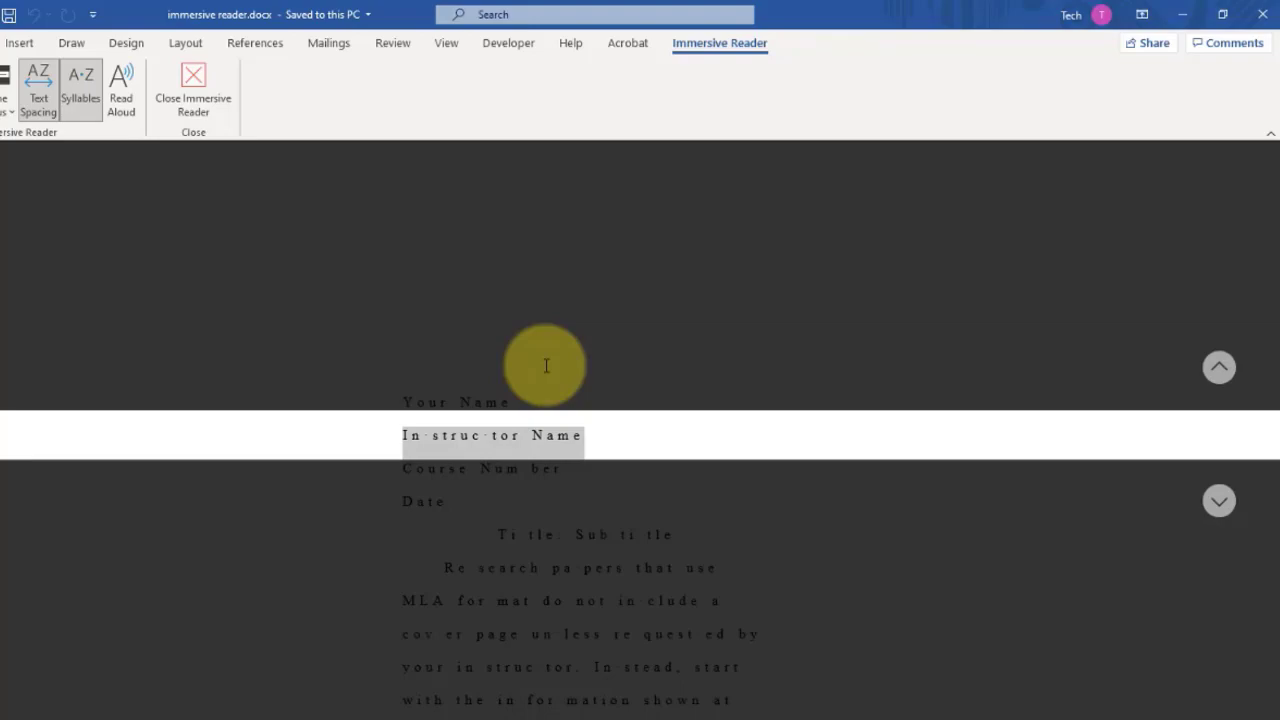
scroll(546, 366, "down", 1)
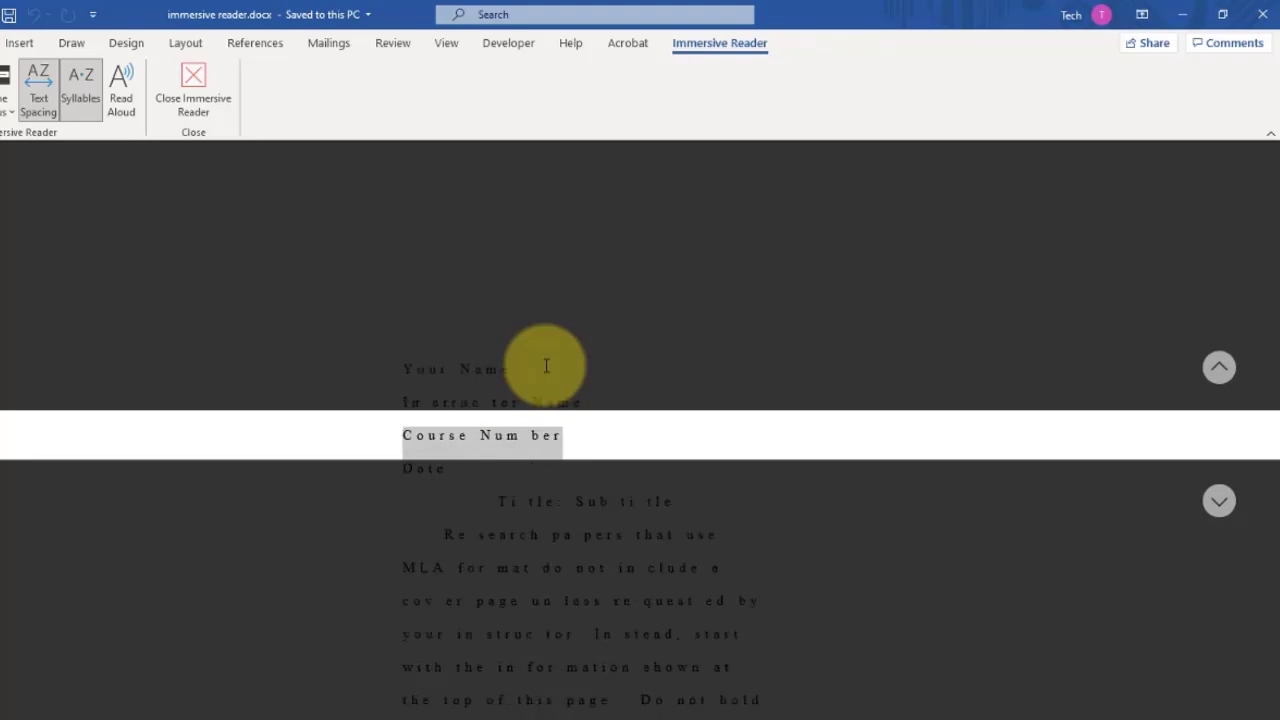
scroll(546, 366, "down", 2)
scroll(546, 366, "down", 1)
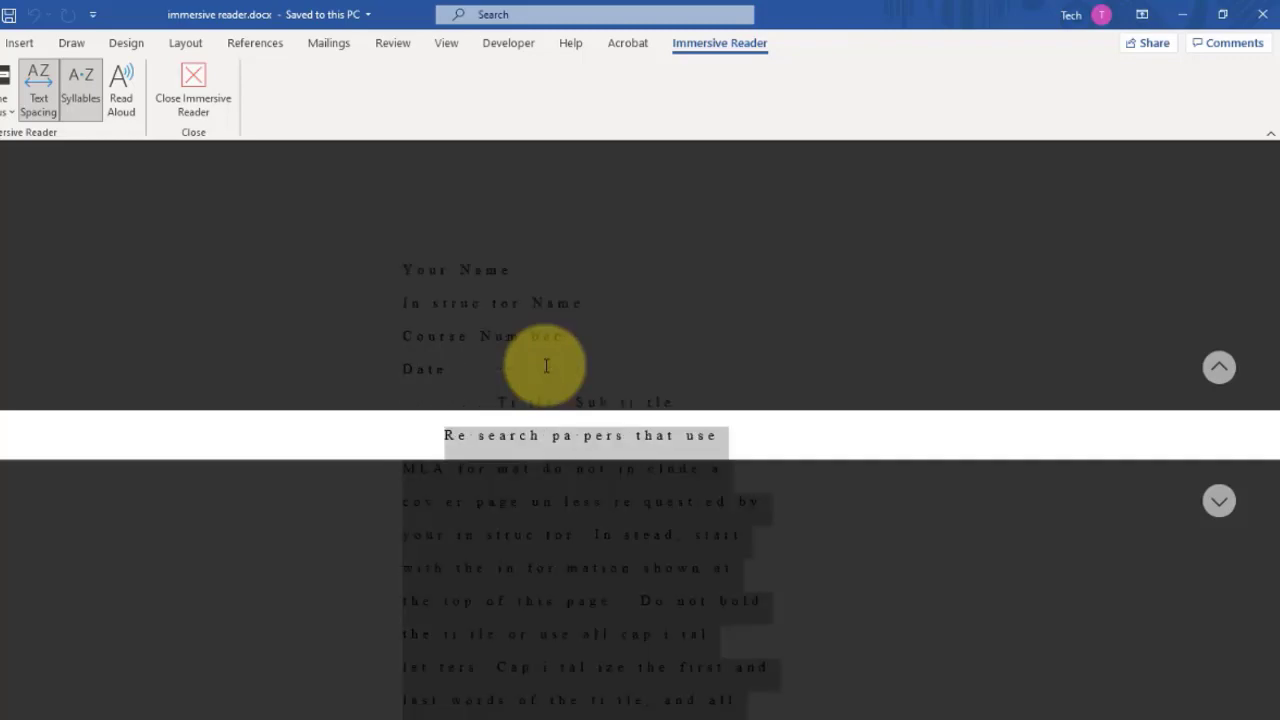
Try the Three Lines and Five Lines focus settings and return the line focus to One Line
left_click(10, 114)
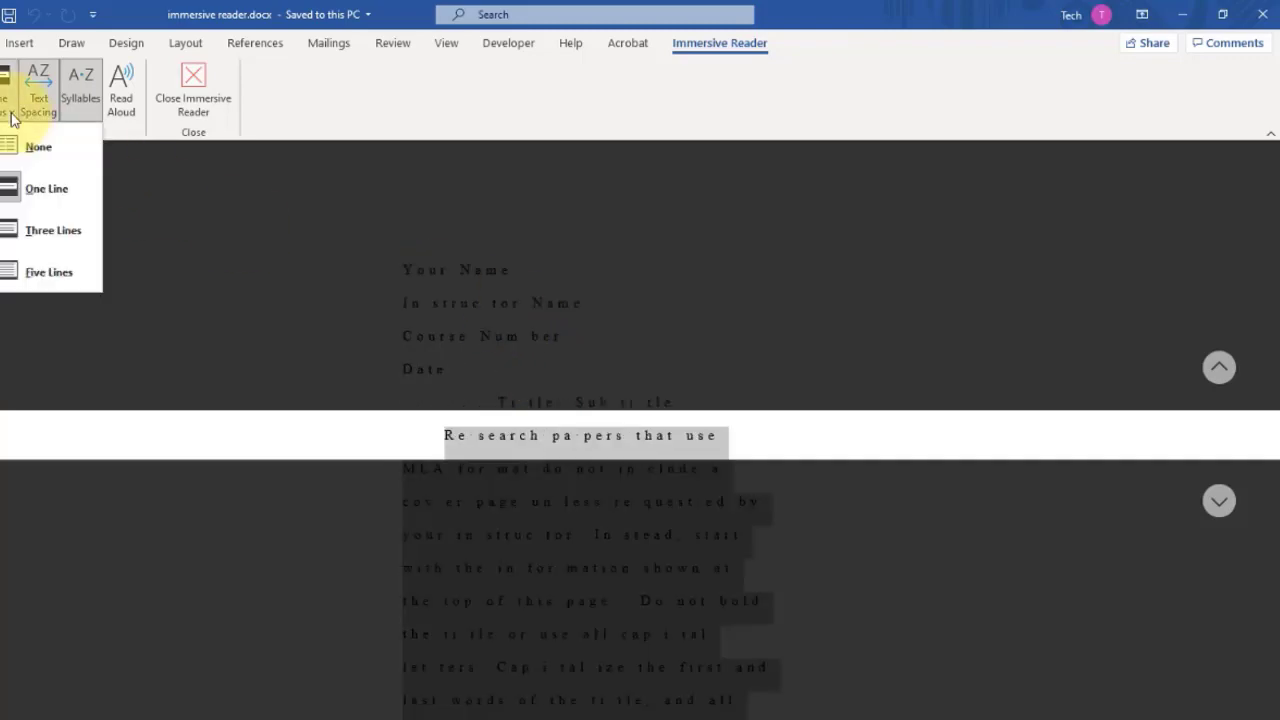
left_click(42, 228)
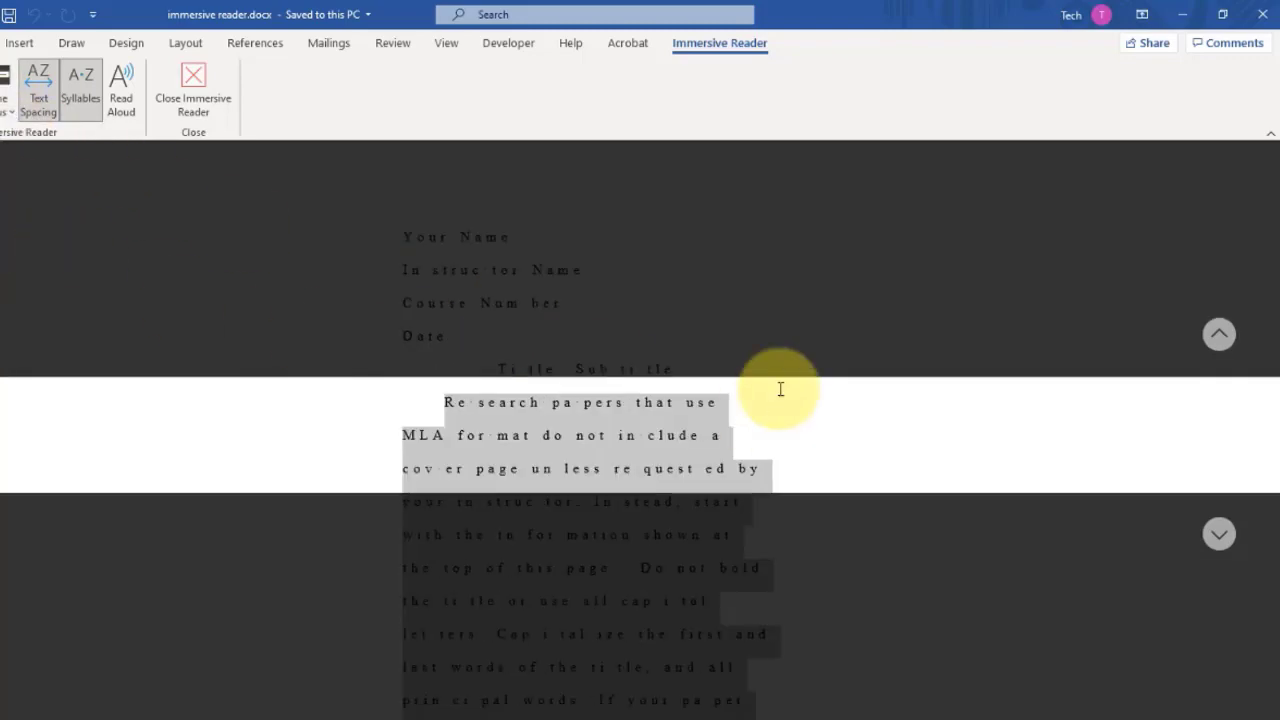
left_click(10, 114)
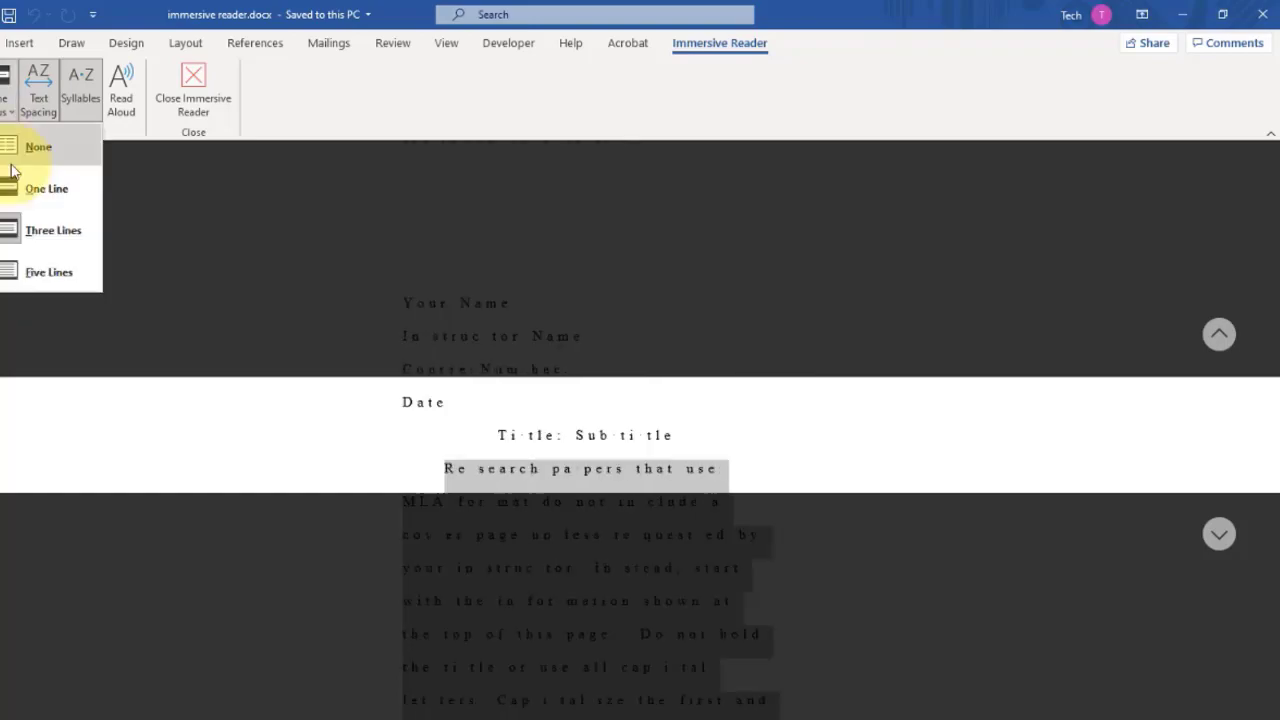
left_click(40, 268)
left_click(10, 114)
left_click(40, 188)
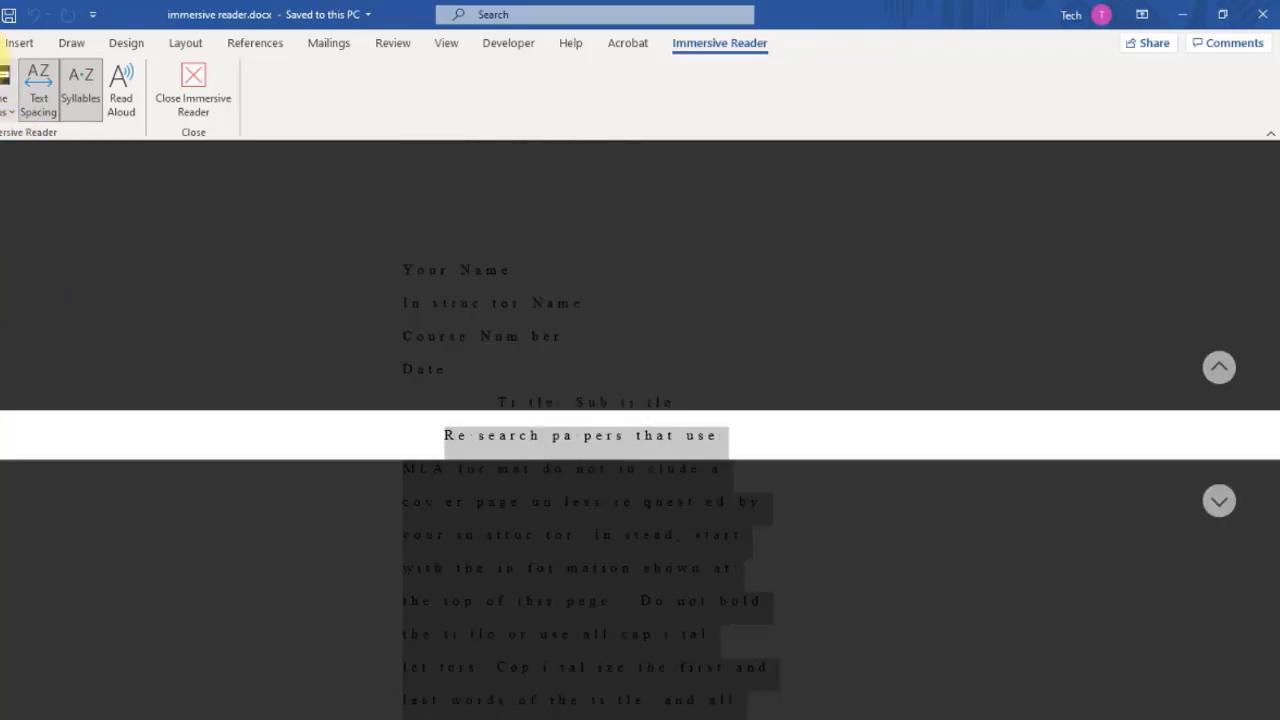
Set the Immersive Reader page color to yellow
left_click(6, 110)
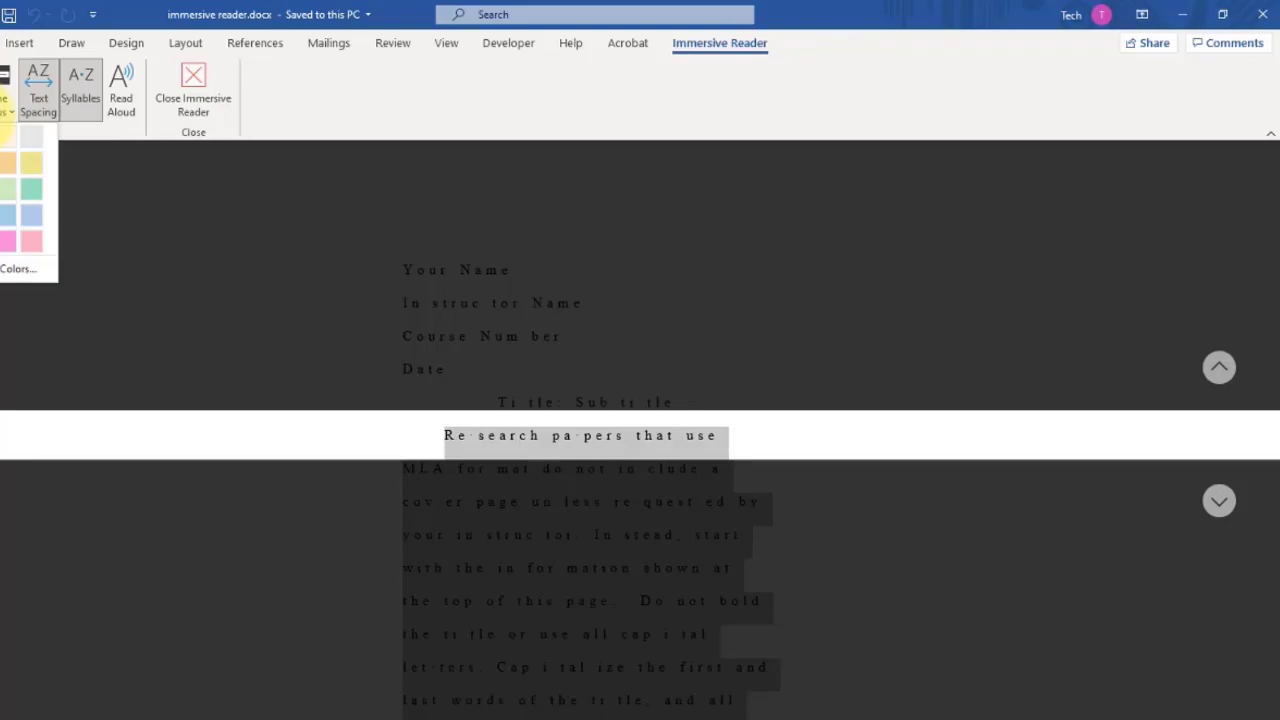
left_click(31, 162)
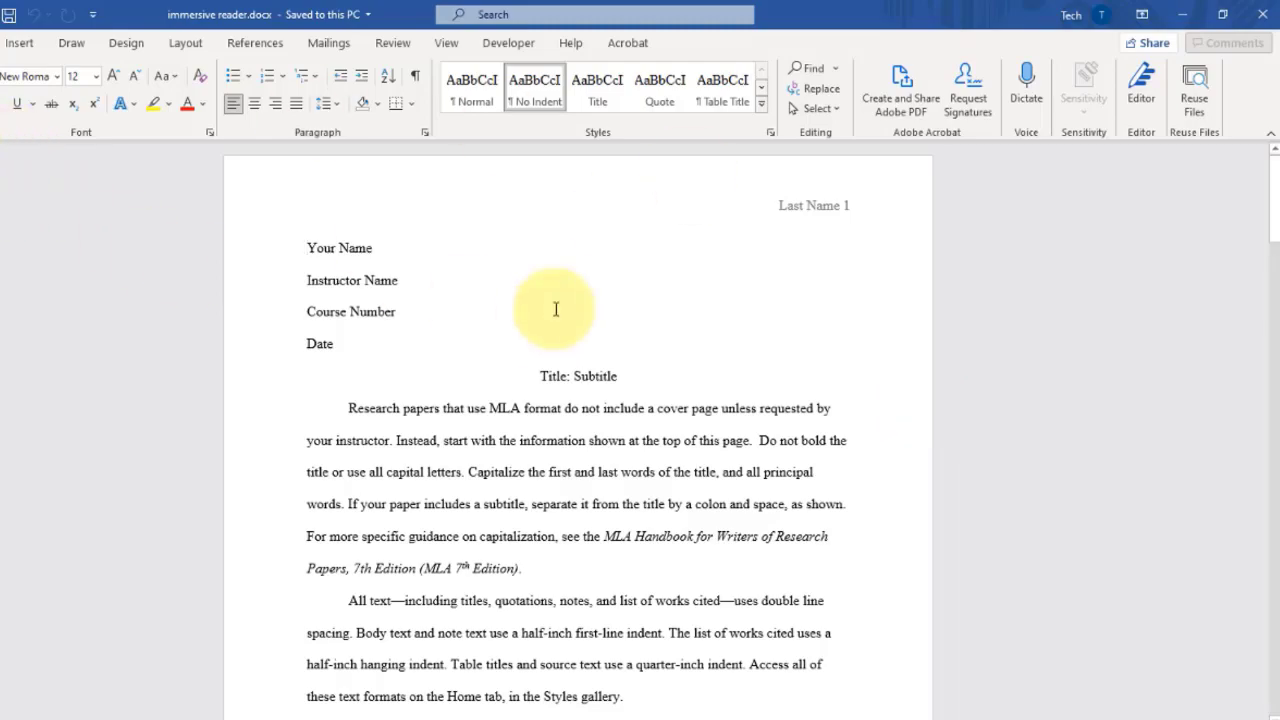
Prepare to save a copy of the immersive reader document in its current folder, with PDF (*.pdf) as the file type
key("alt+f")
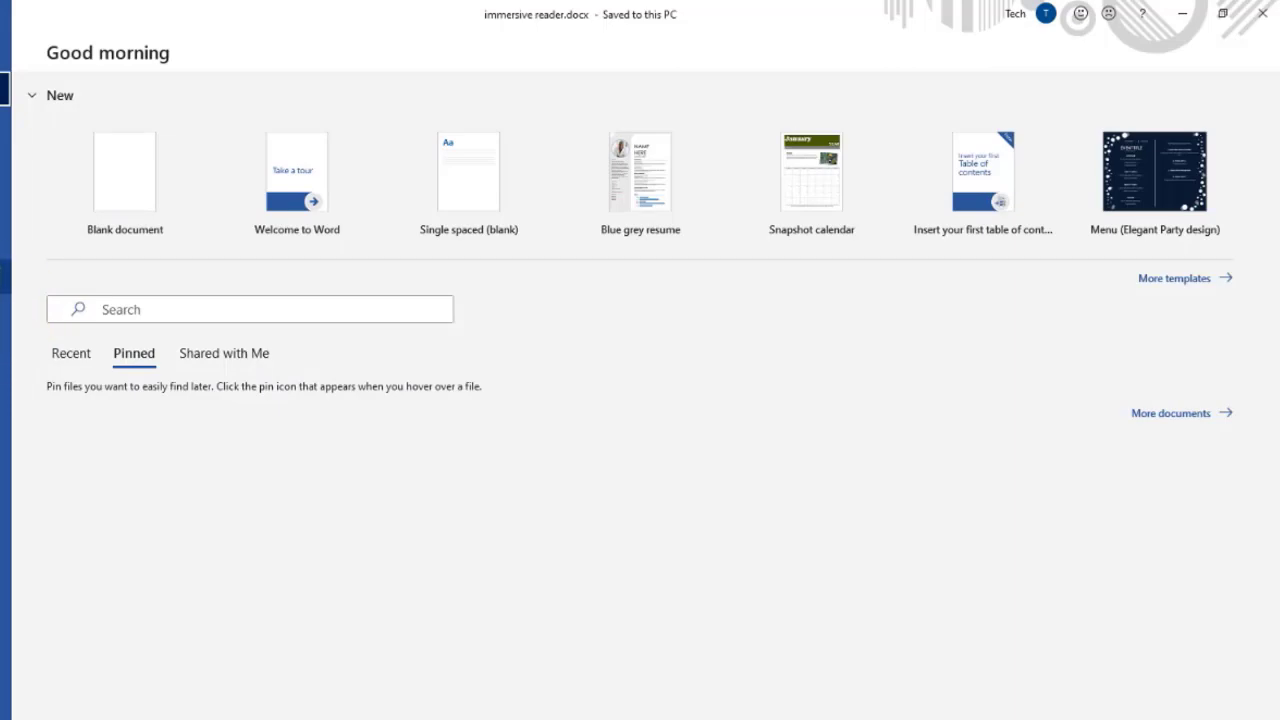
left_click(5, 278)
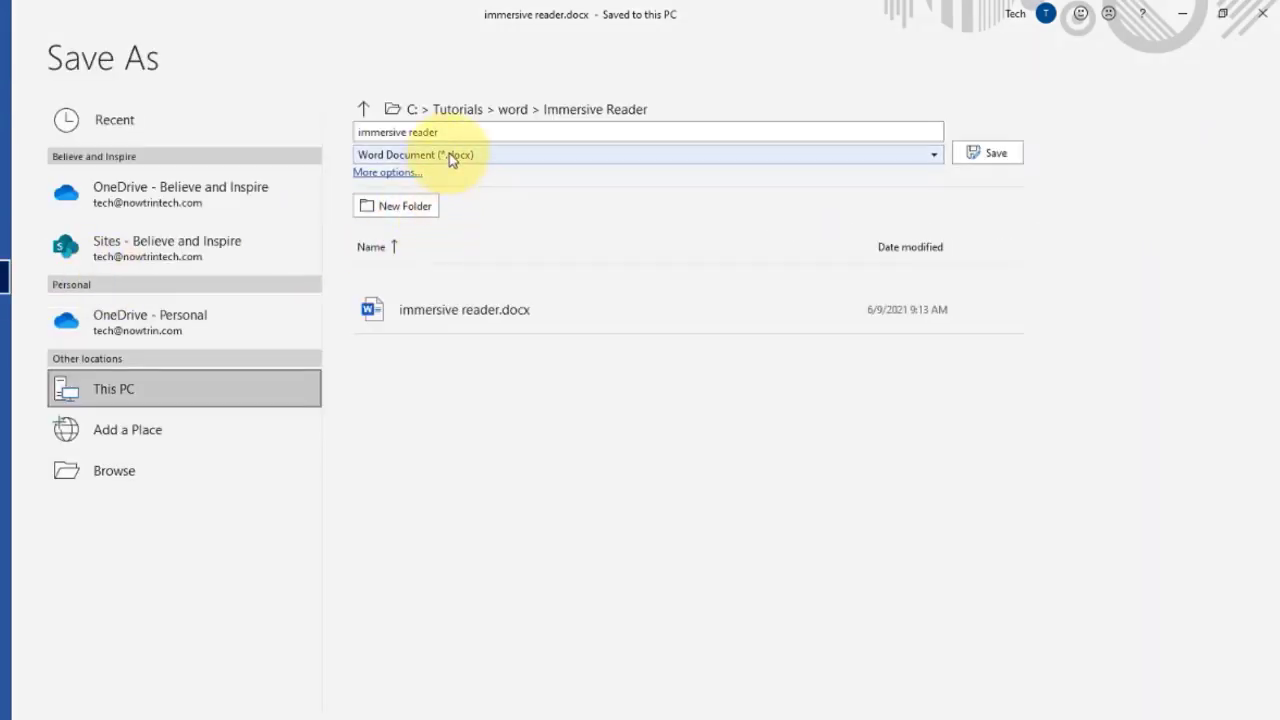
left_click(935, 157)
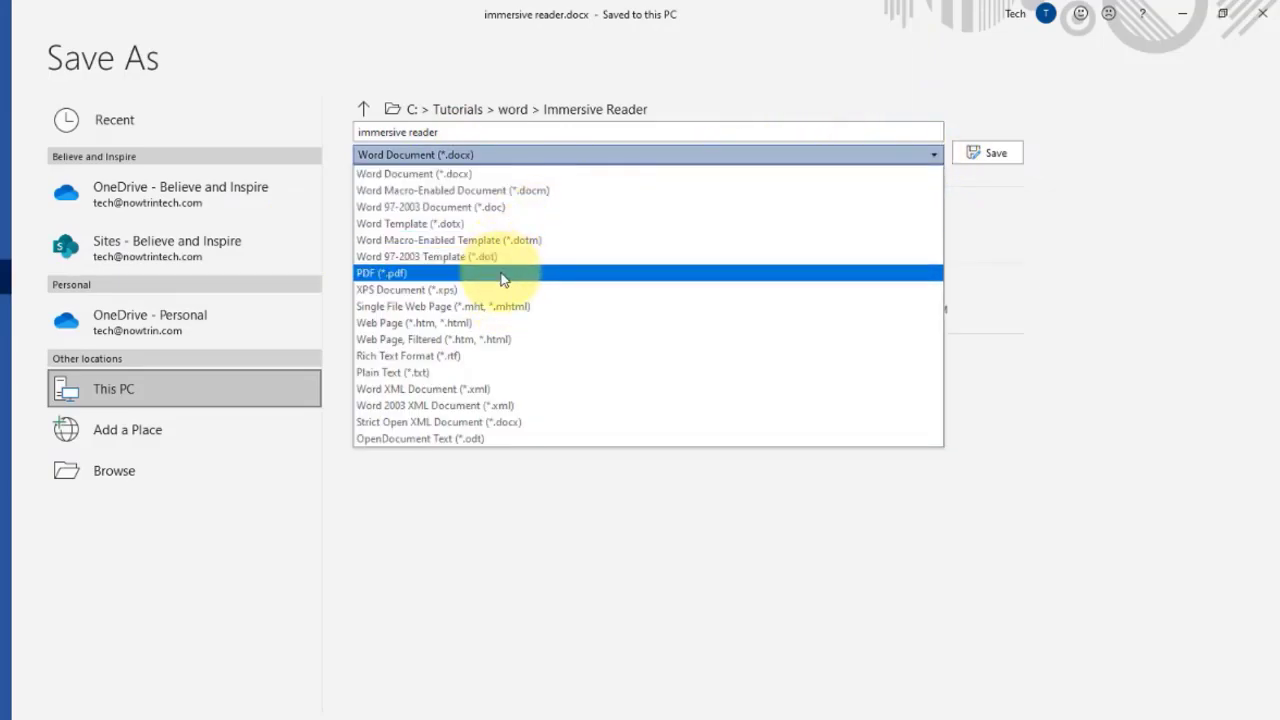
left_click(395, 273)
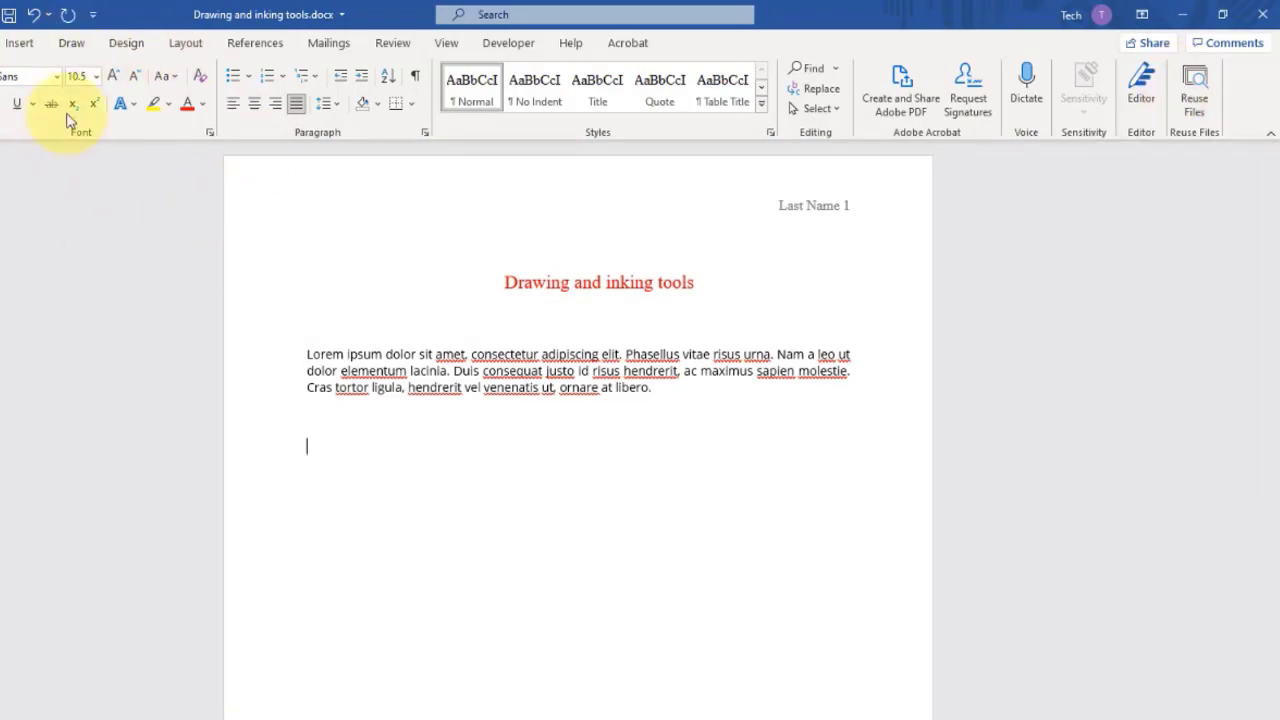
Mark the last line of the paragraph in the Drawing and inking tools document with the yellow highlighter
left_click(72, 44)
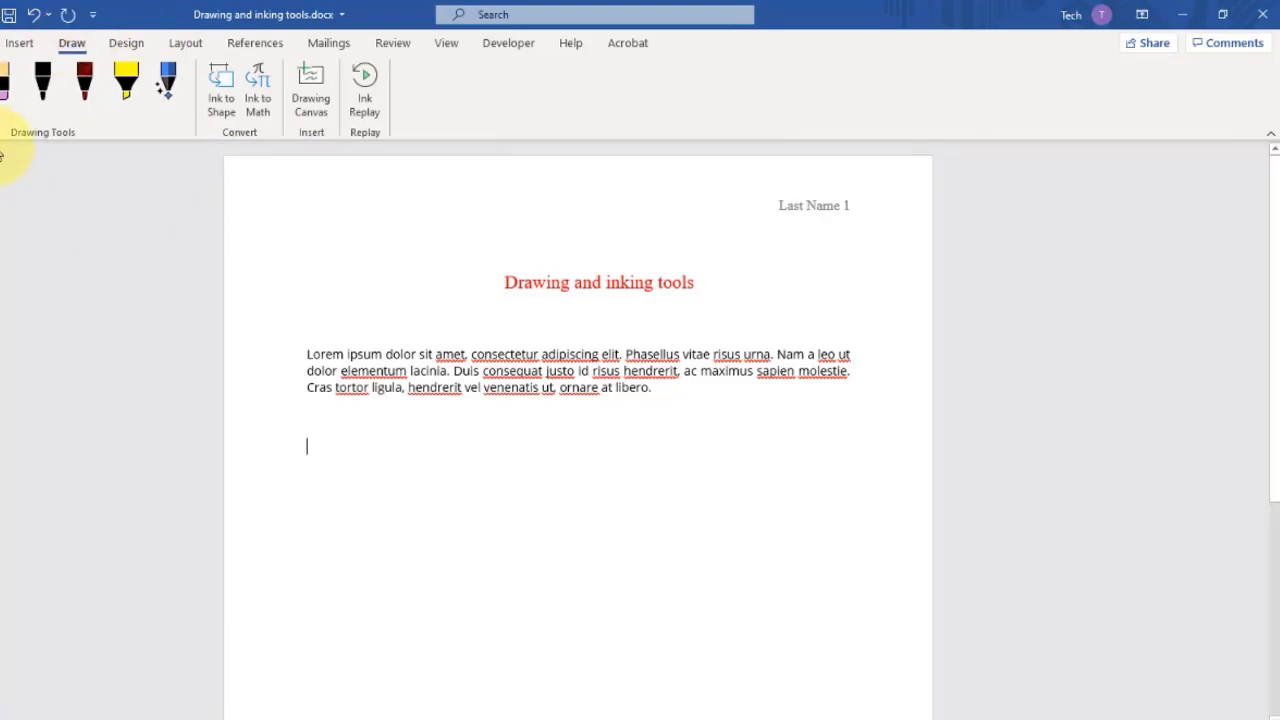
left_click(120, 82)
left_click_drag(305, 388, 660, 392)
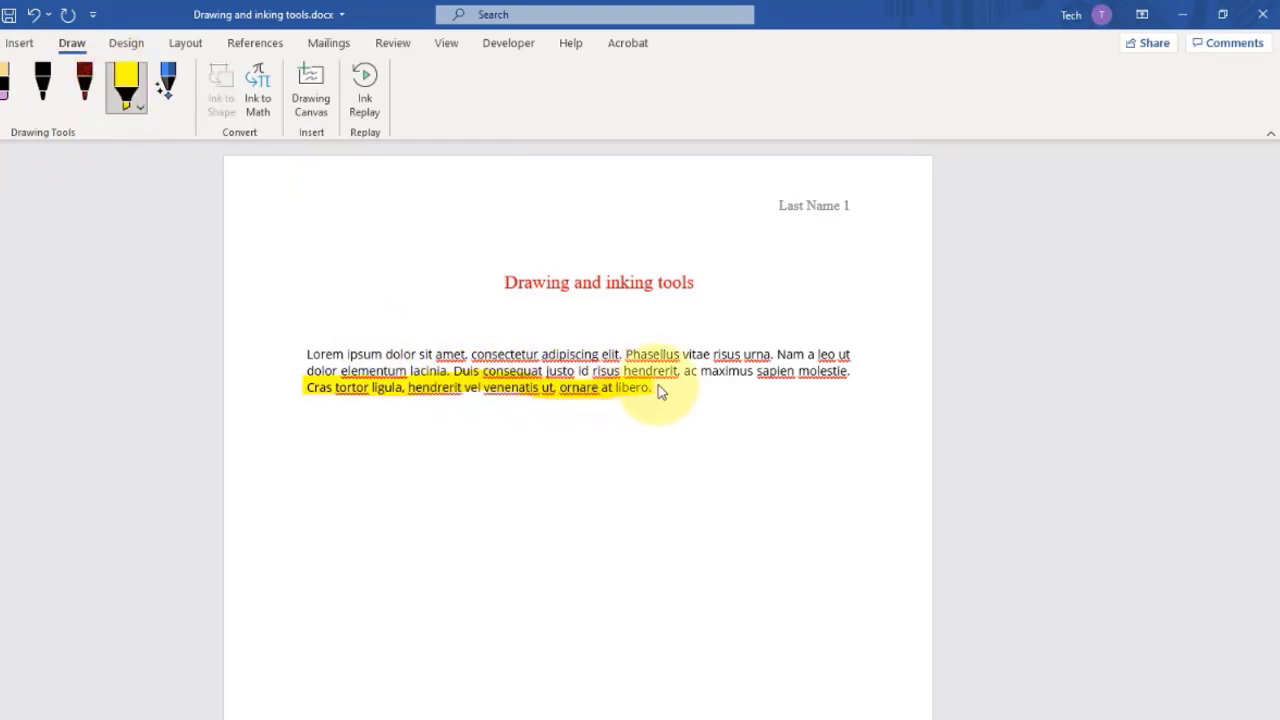
Set the dark red pen to the thickest stroke and light blue, and draw a straight line and a scribble below the paragraph
left_click(85, 84)
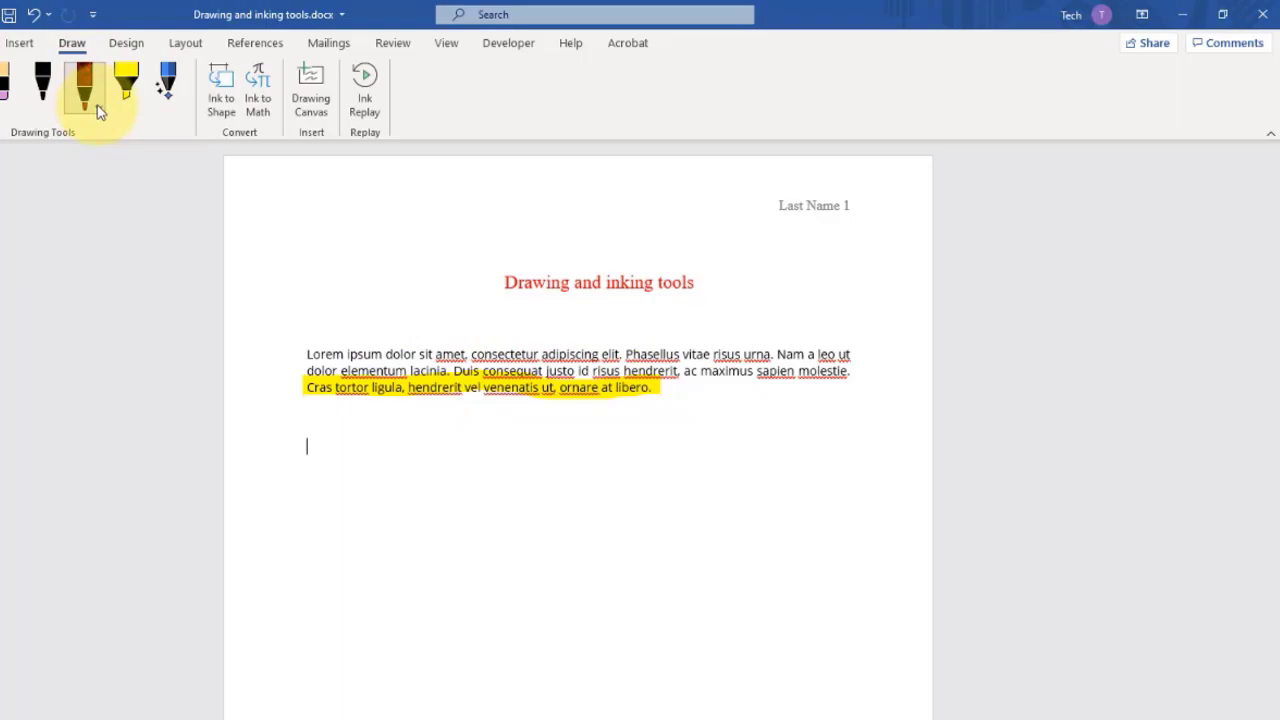
left_click(98, 108)
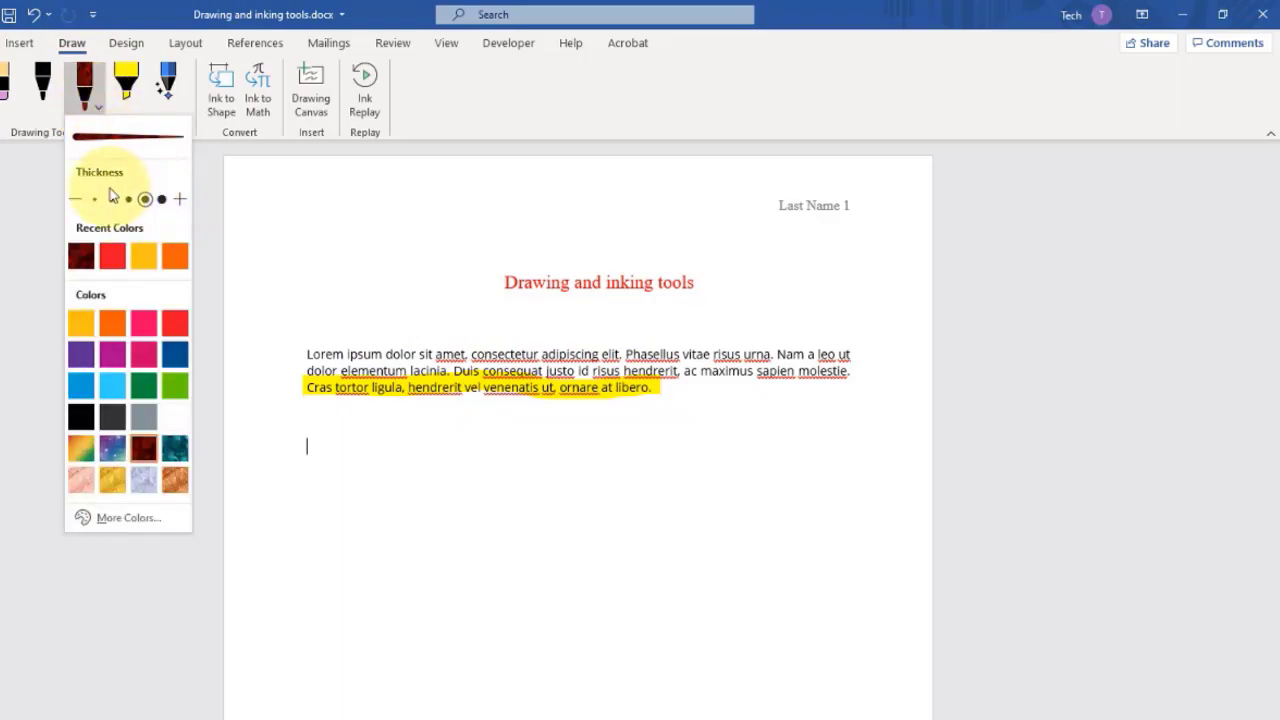
left_click(161, 199)
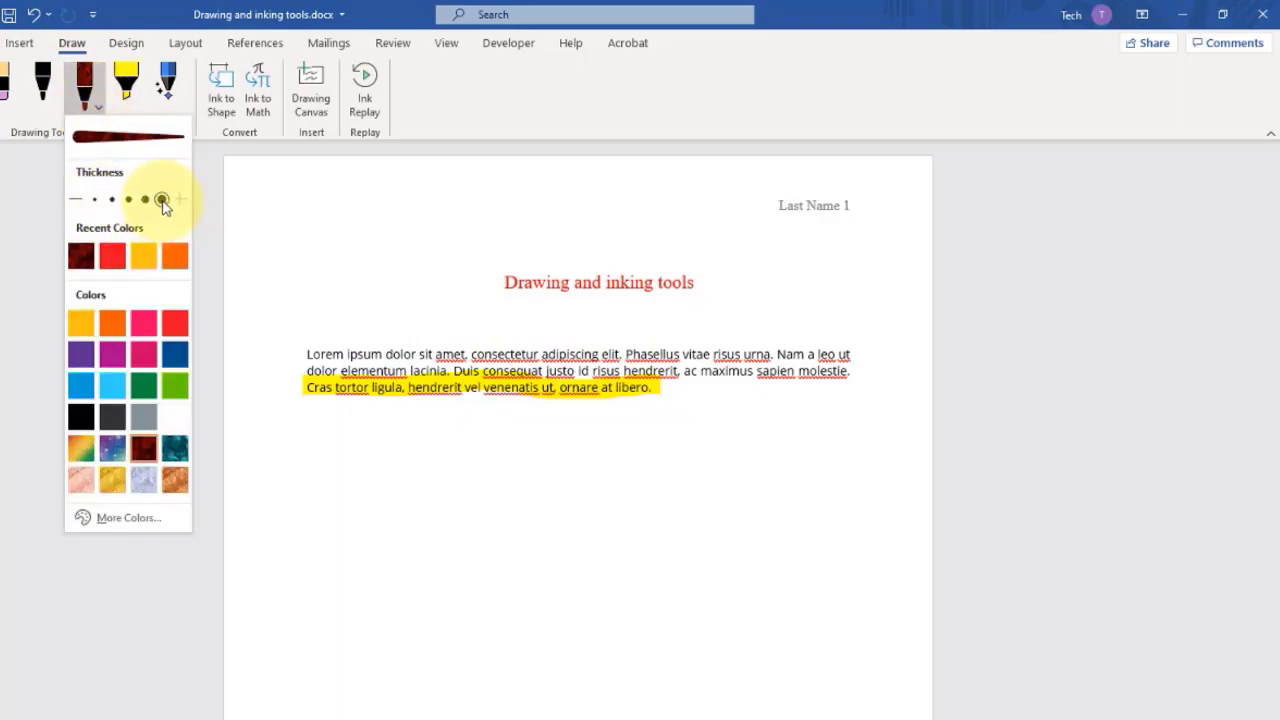
left_click(114, 387)
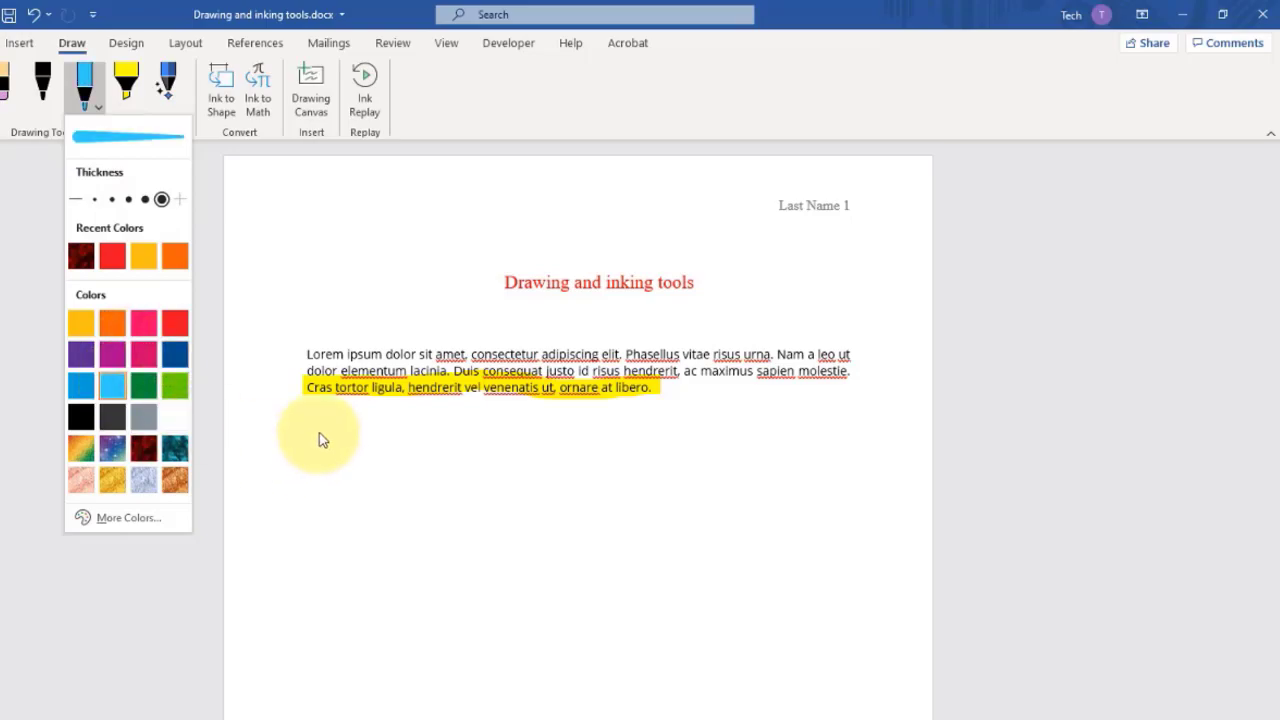
mouse_move(315, 422)
left_mouse_down()
mouse_move(426, 426)
mouse_move(369, 467)
mouse_move(440, 497)
mouse_move(491, 491)
mouse_move(497, 510)
left_mouse_up()
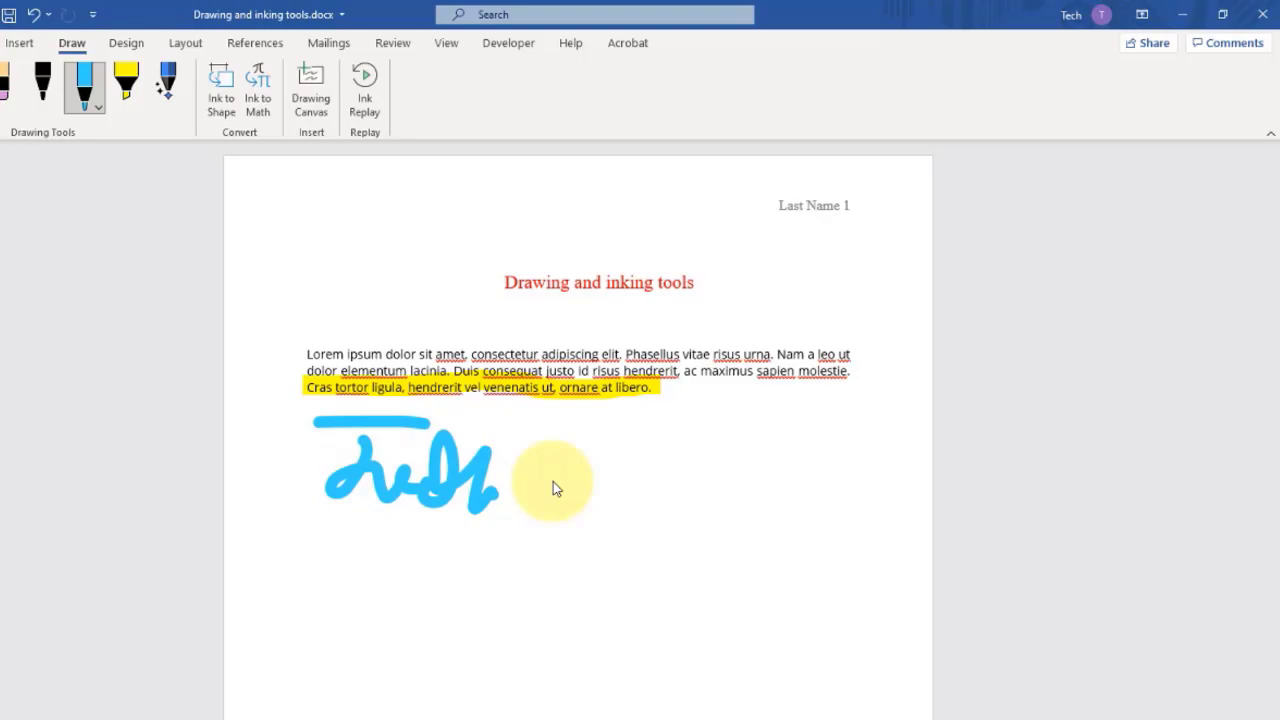
Change the black pen's color to red and draw a looping scribble and an overlapping rectangle below the blue ink
left_click(42, 85)
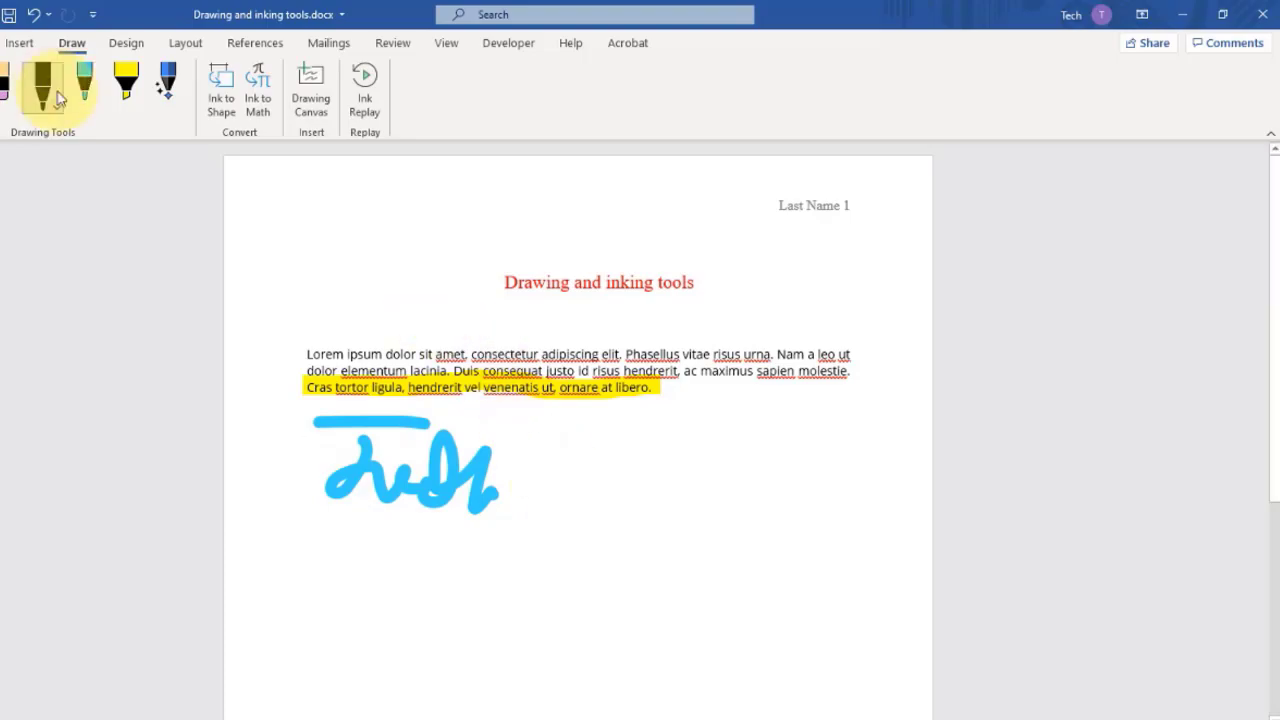
left_click(52, 107)
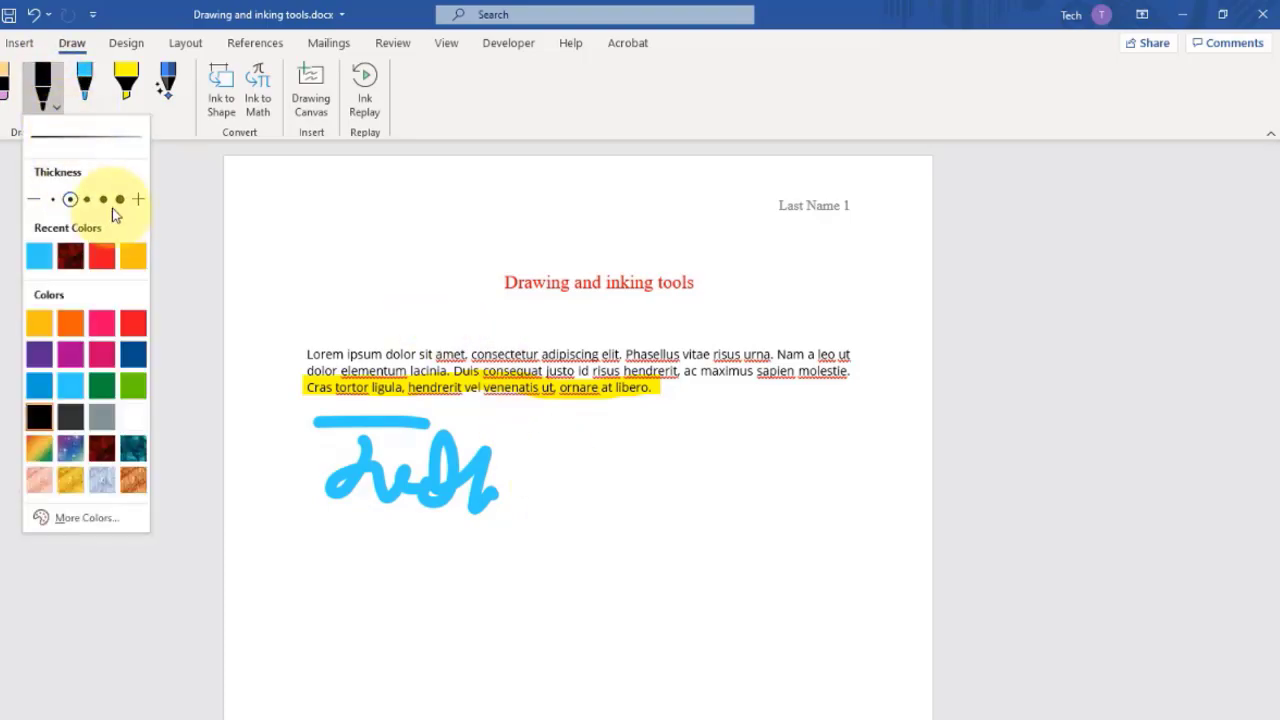
left_click(102, 256)
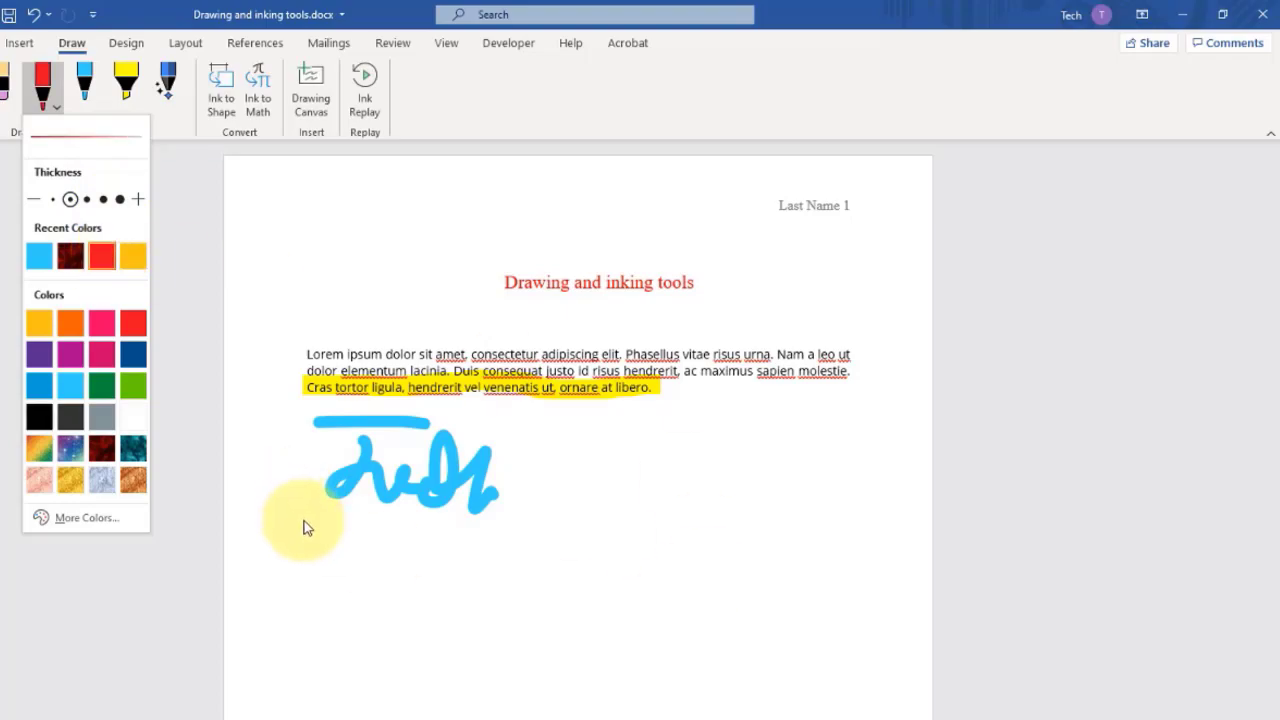
left_click(326, 581)
mouse_move(318, 577)
left_mouse_down()
mouse_move(614, 610)
mouse_move(668, 598)
left_mouse_up()
mouse_move(491, 548)
left_mouse_down()
mouse_move(741, 558)
mouse_move(741, 667)
mouse_move(490, 596)
mouse_move(516, 547)
left_mouse_up()
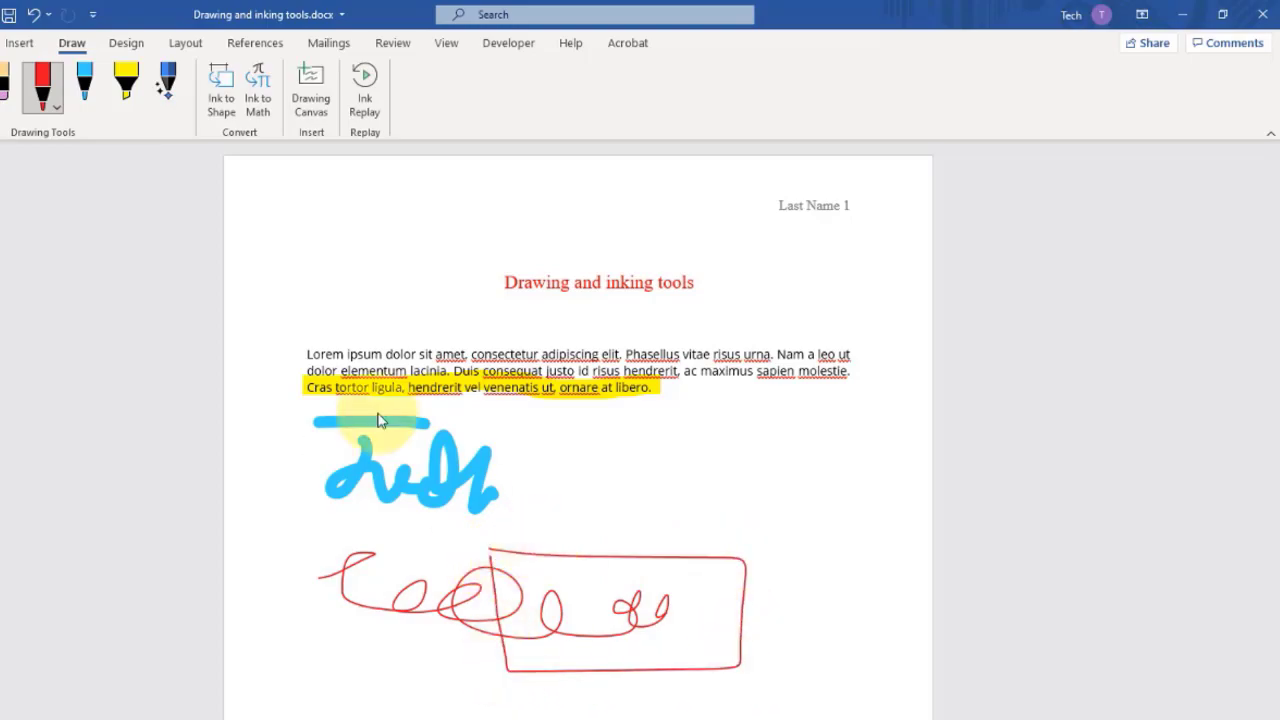
Erase the red rectangle and the red scribble, keeping the blue ink and the yellow highlight
left_click(6, 90)
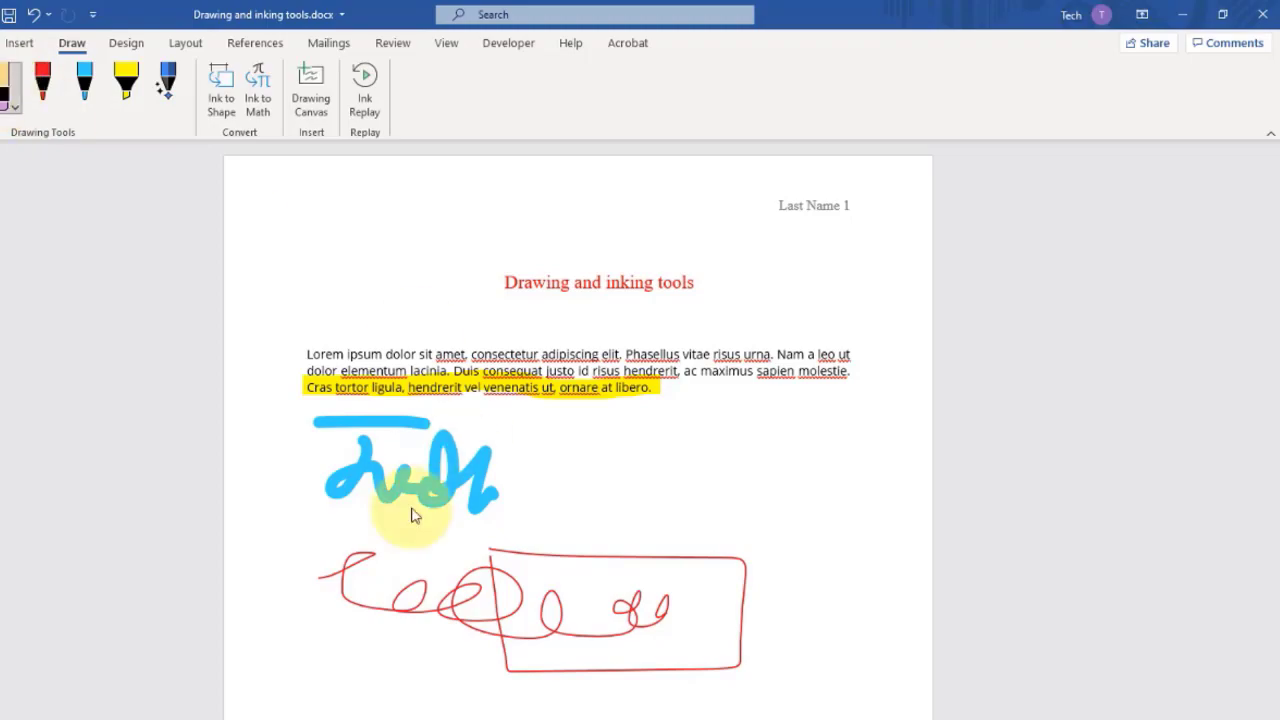
left_click_drag(720, 623, 749, 594)
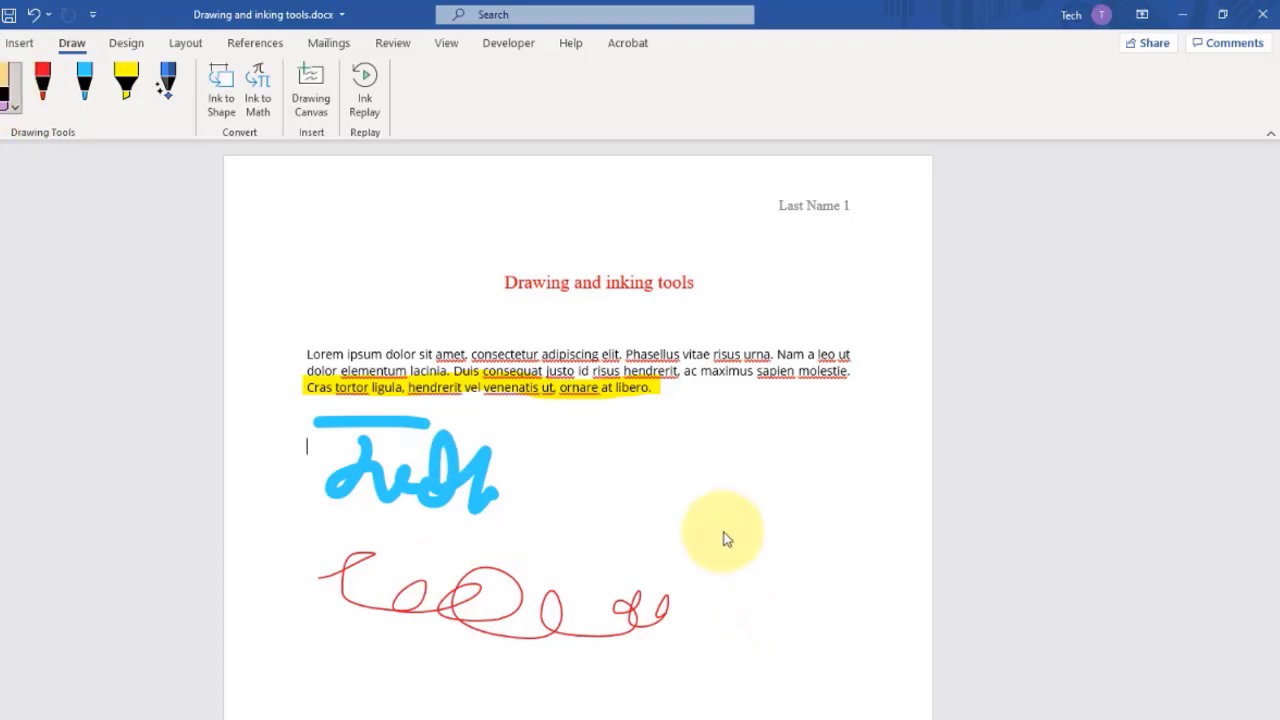
left_click_drag(271, 549, 666, 609)
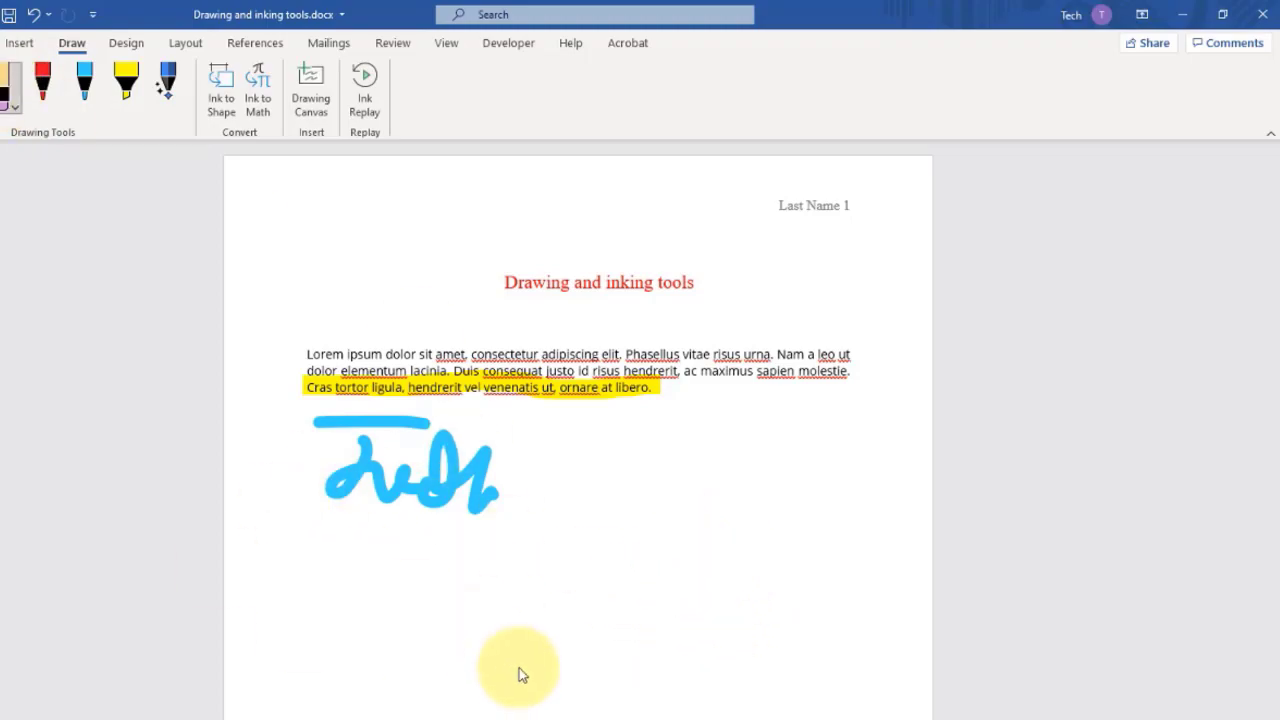
Replay the creation of the visible ink strokes in the Drawing and inking tools document, and close the replay
left_click(369, 119)
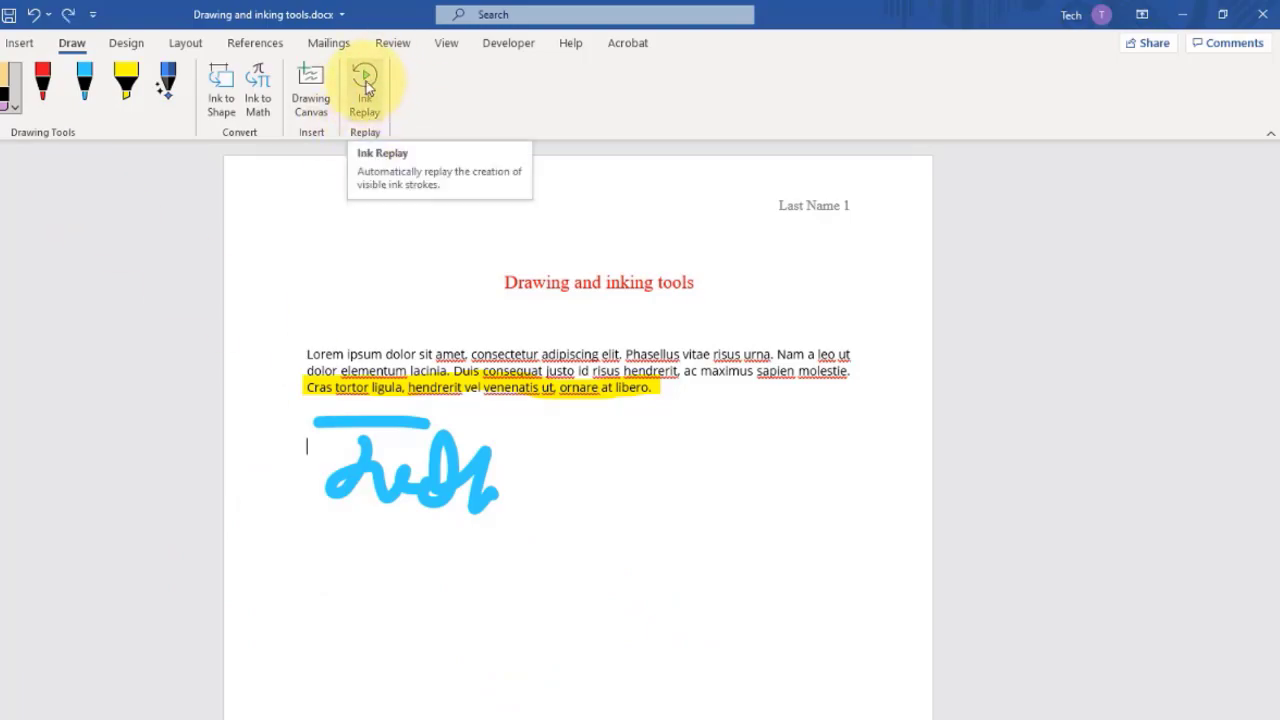
left_click(366, 88)
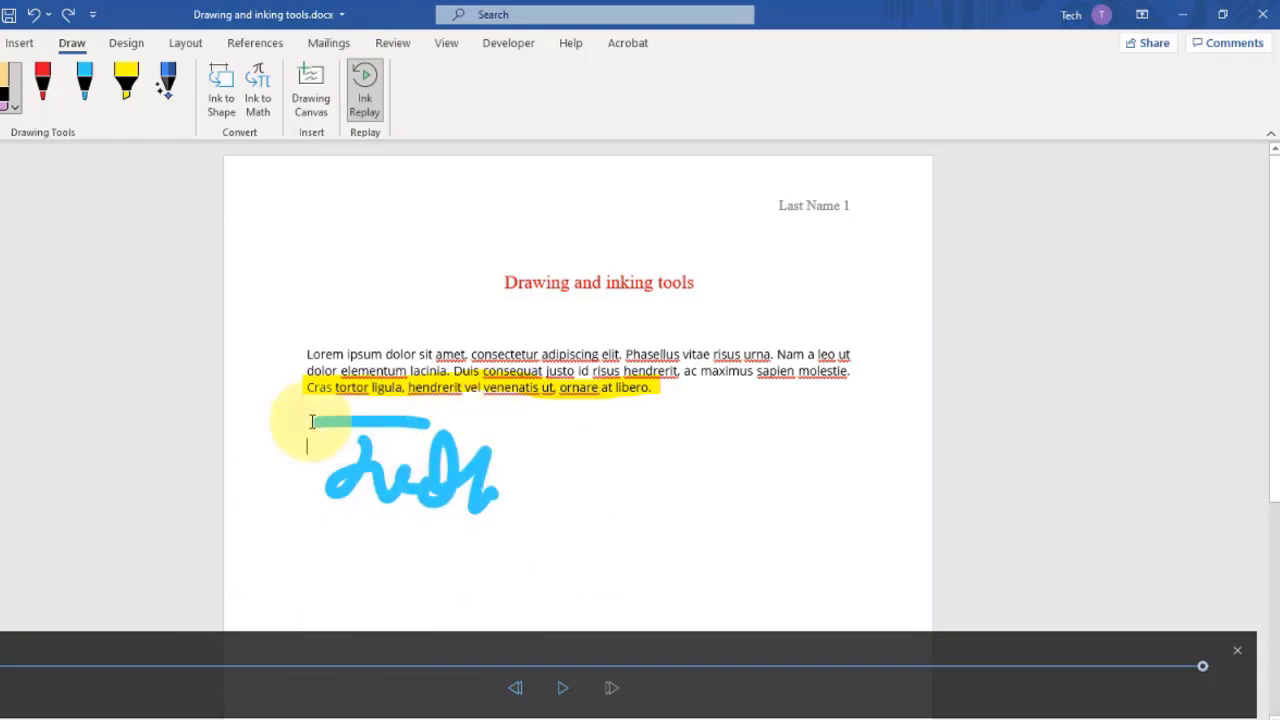
left_click(553, 694)
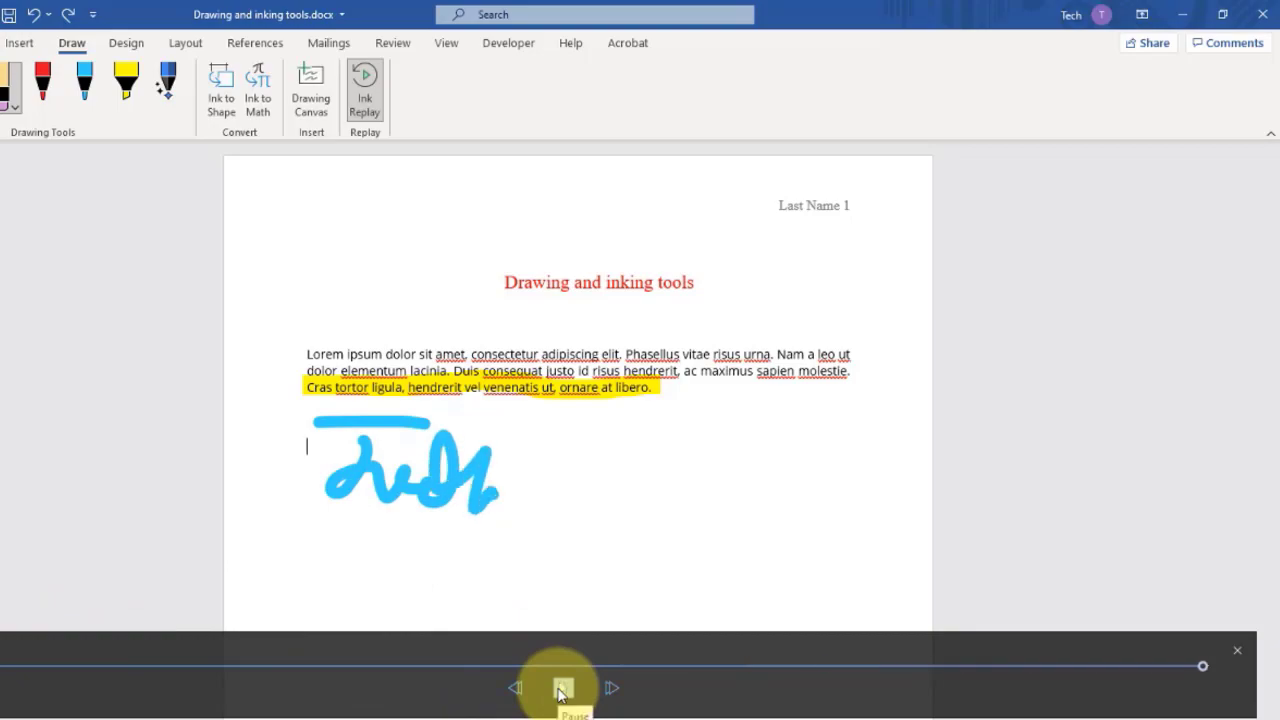
left_click(560, 690)
With ink-to-shape conversion on, draw a red square beside the blue scribble and another freehand stroke beneath the scribble
left_click(221, 97)
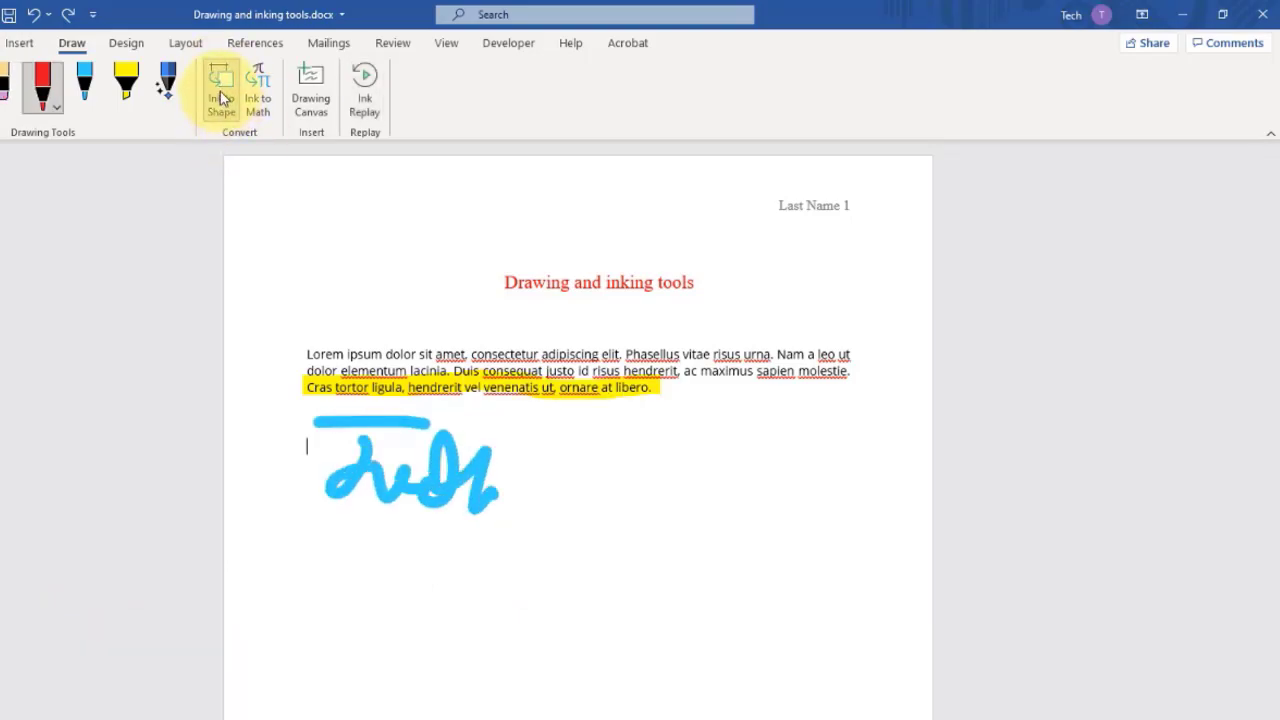
mouse_move(660, 503)
left_mouse_down()
mouse_move(786, 509)
mouse_move(820, 614)
mouse_move(661, 510)
left_mouse_up()
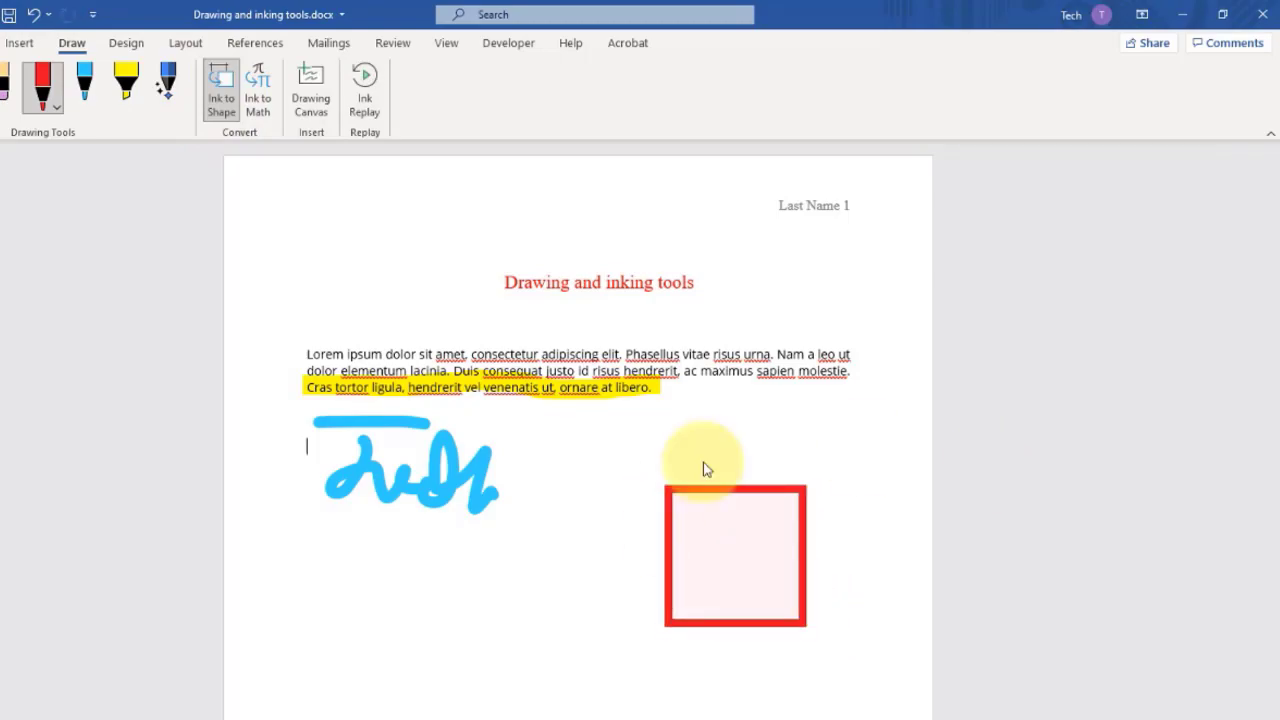
left_click(494, 541)
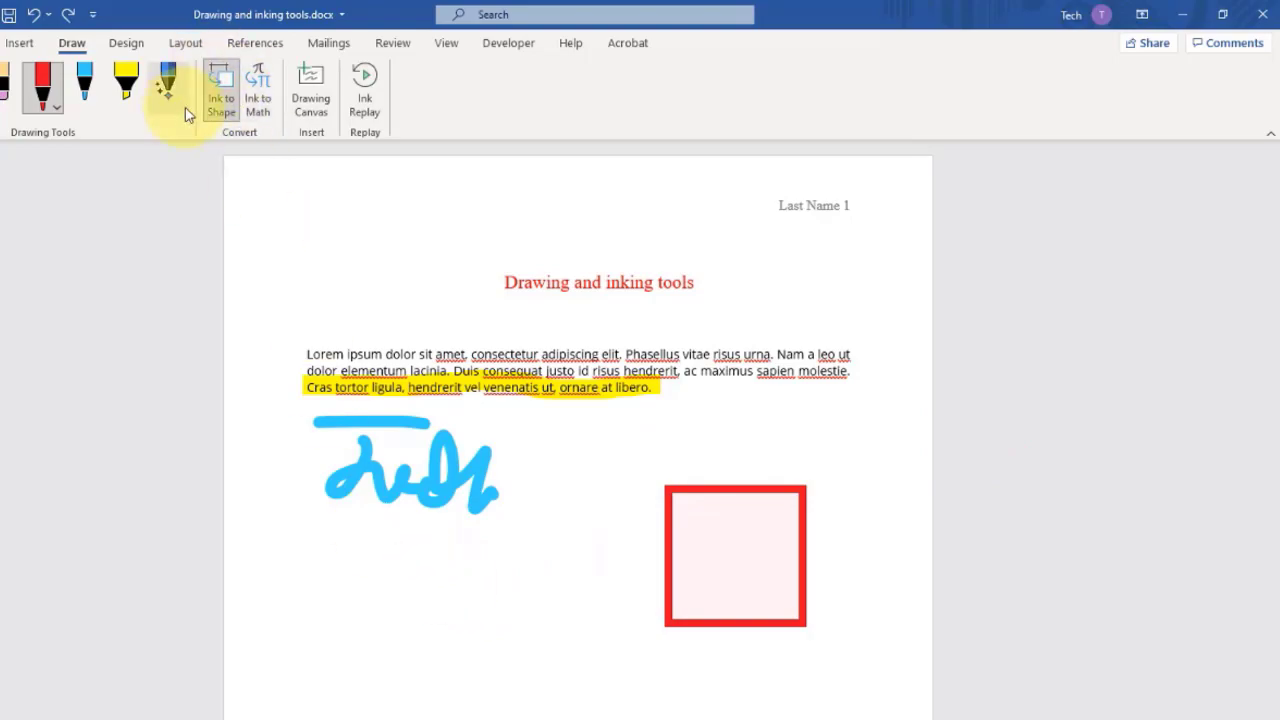
left_click(218, 85)
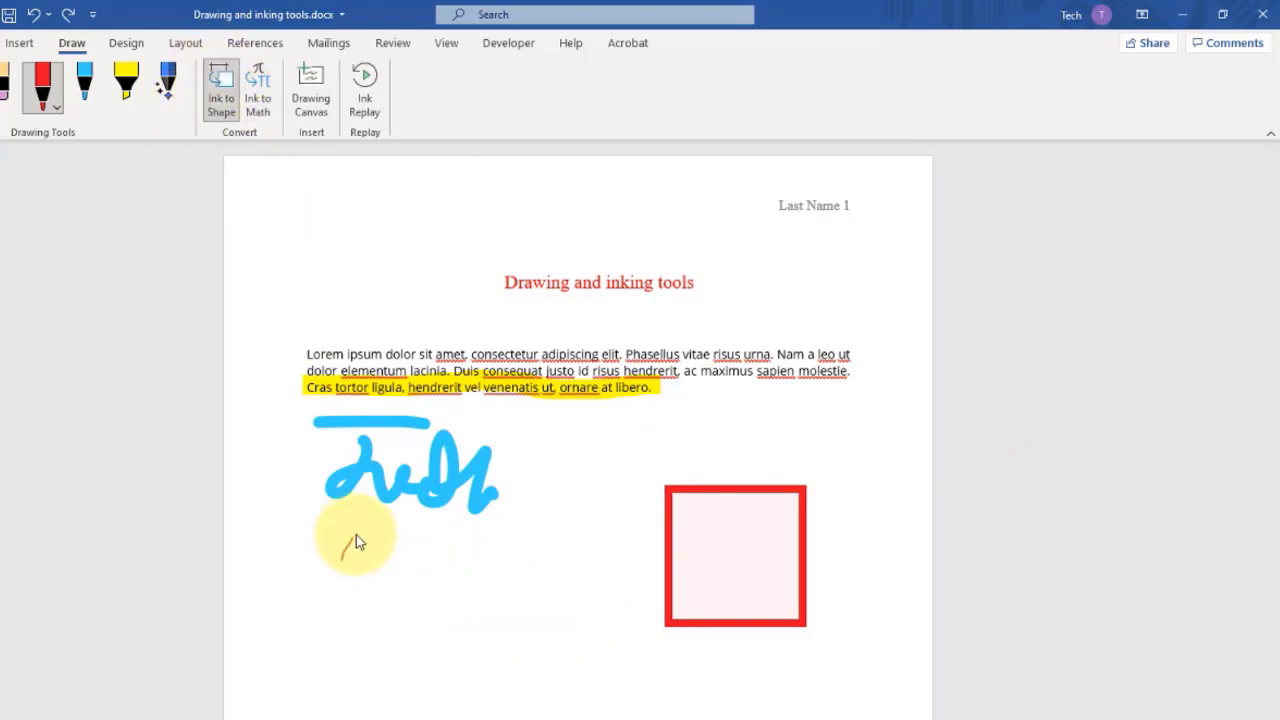
mouse_move(342, 557)
left_mouse_down()
mouse_move(427, 537)
mouse_move(494, 614)
mouse_move(466, 674)
mouse_move(357, 671)
mouse_move(342, 570)
left_mouse_up()
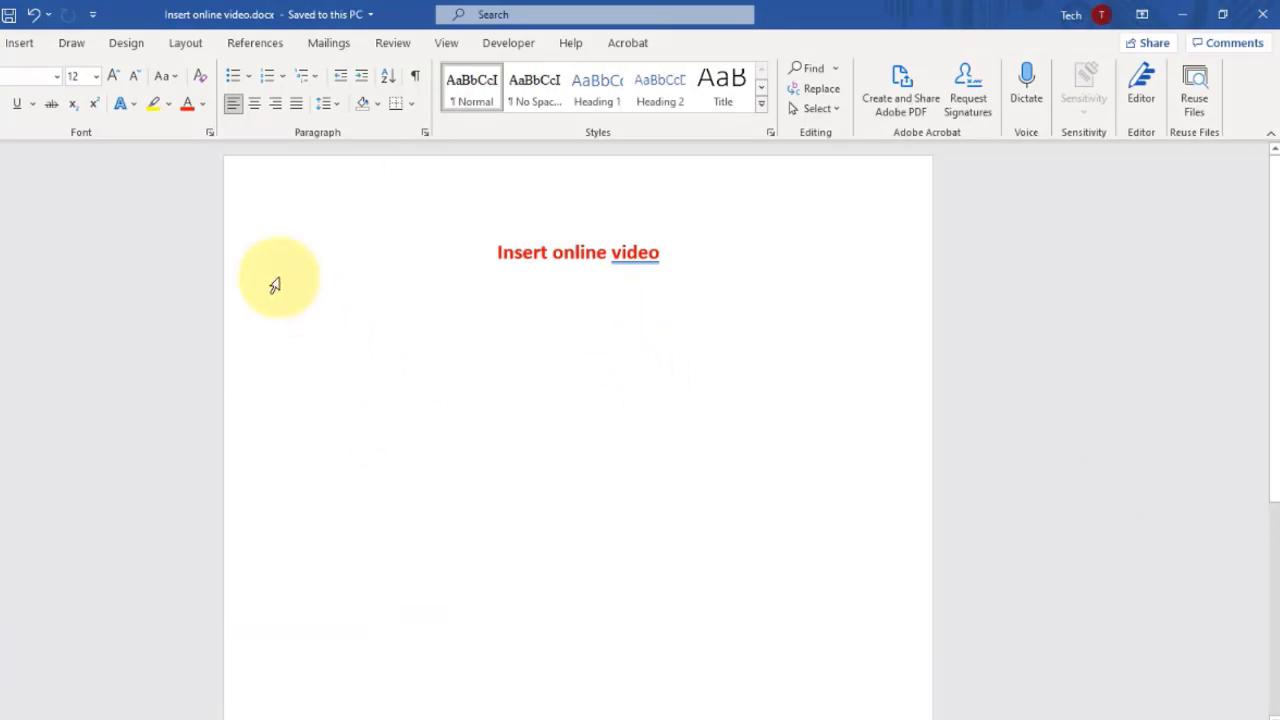
Insert an online video below the Insert online video heading using the copied URL, and enlarge its frame from a corner
left_click(20, 44)
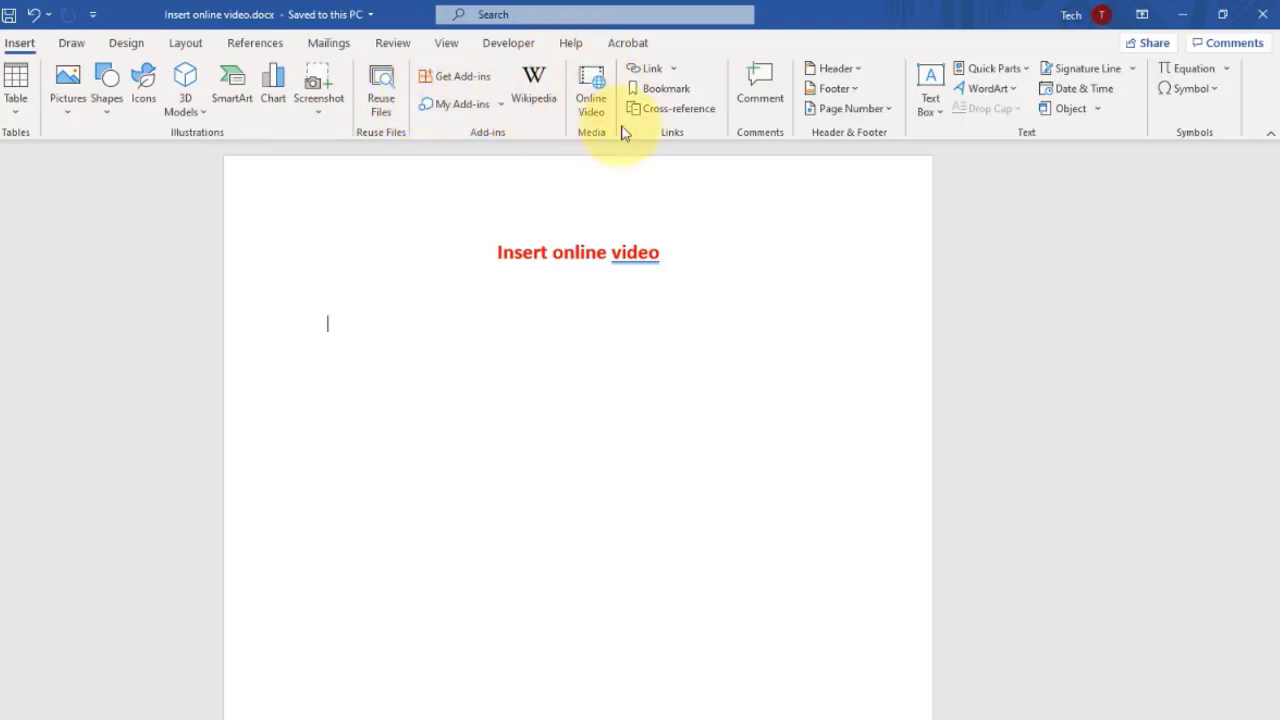
left_click(595, 92)
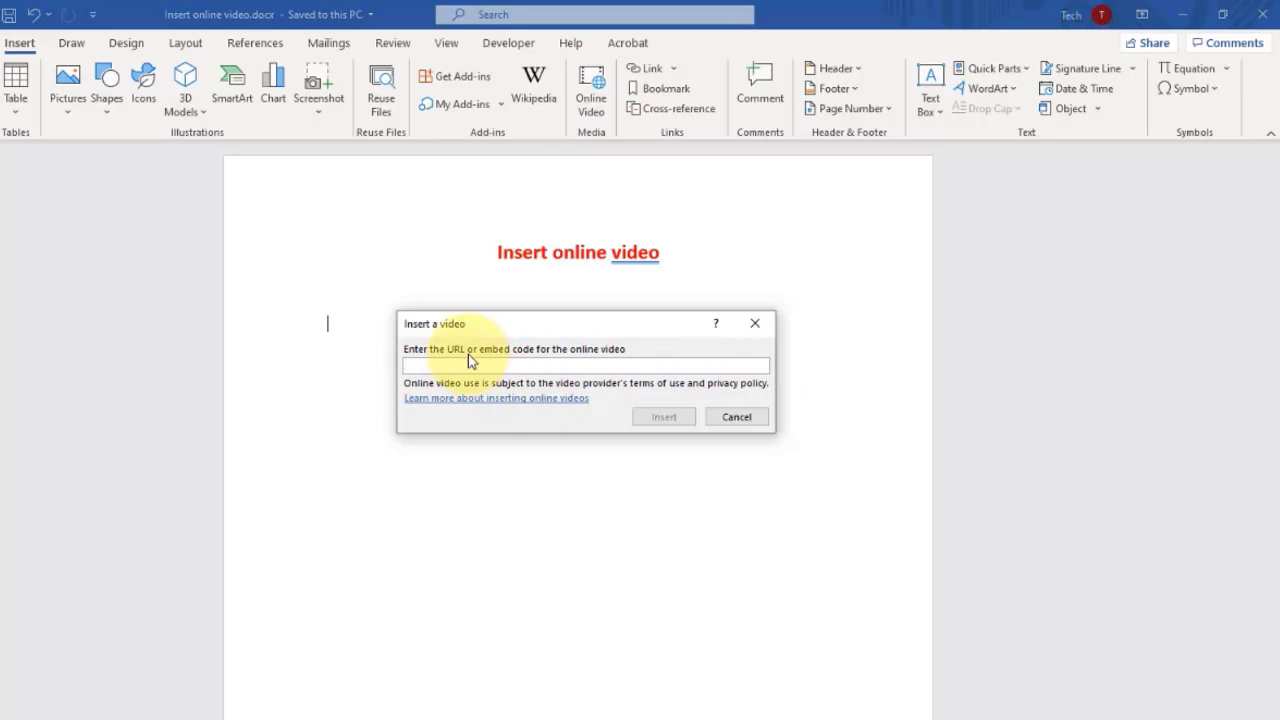
right_click(471, 364)
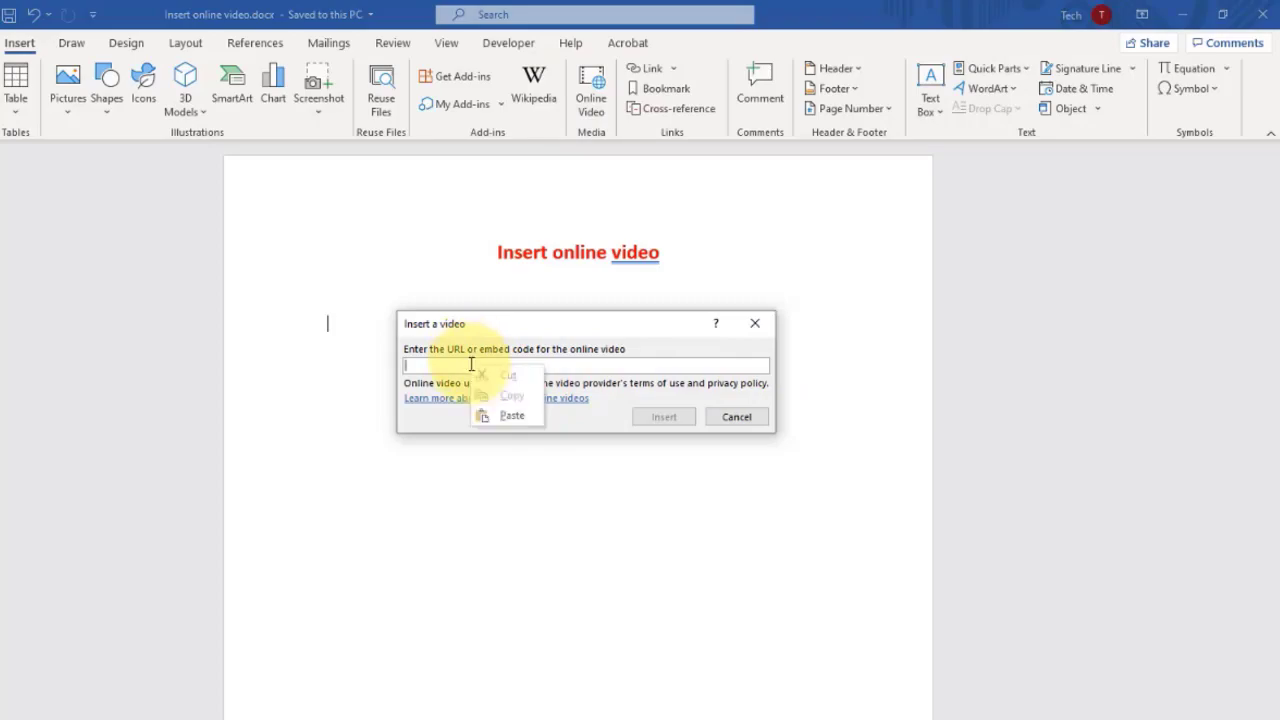
left_click(491, 418)
left_click(656, 416)
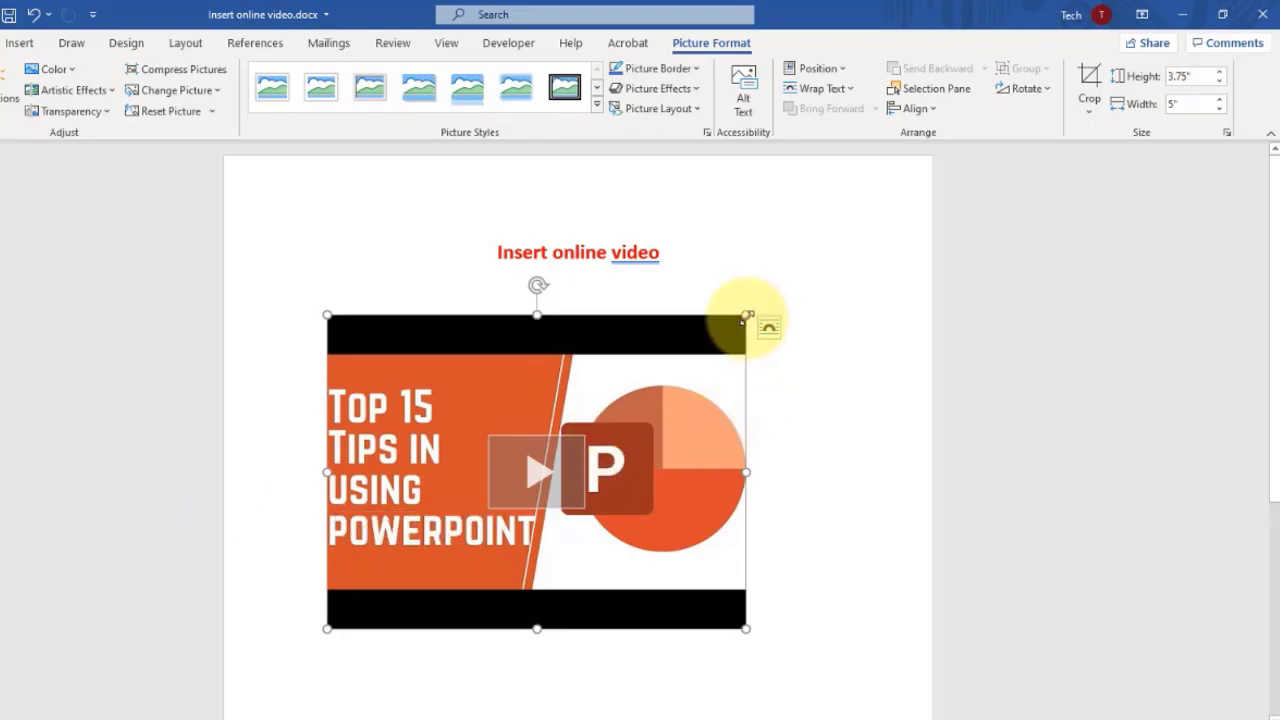
left_click_drag(745, 317, 779, 313)
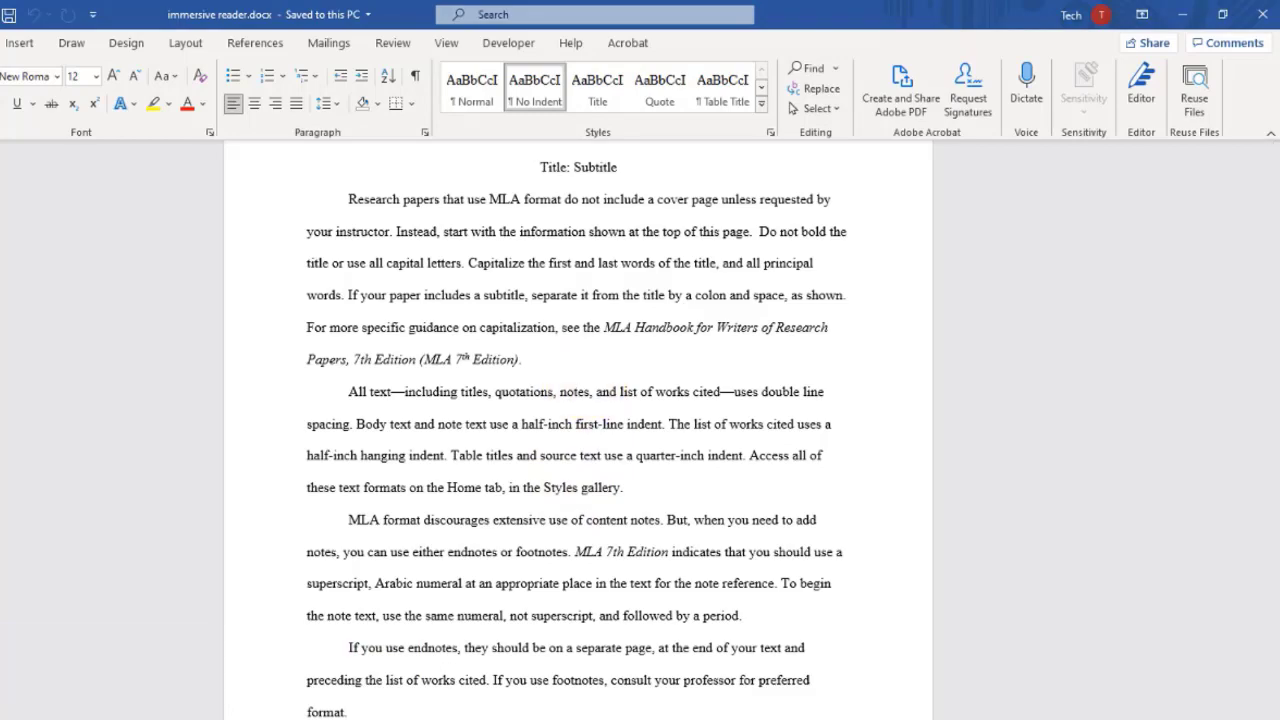
Look at the default resolution choices for images in immersive reader.docx within Word's advanced options
key("alt+f")
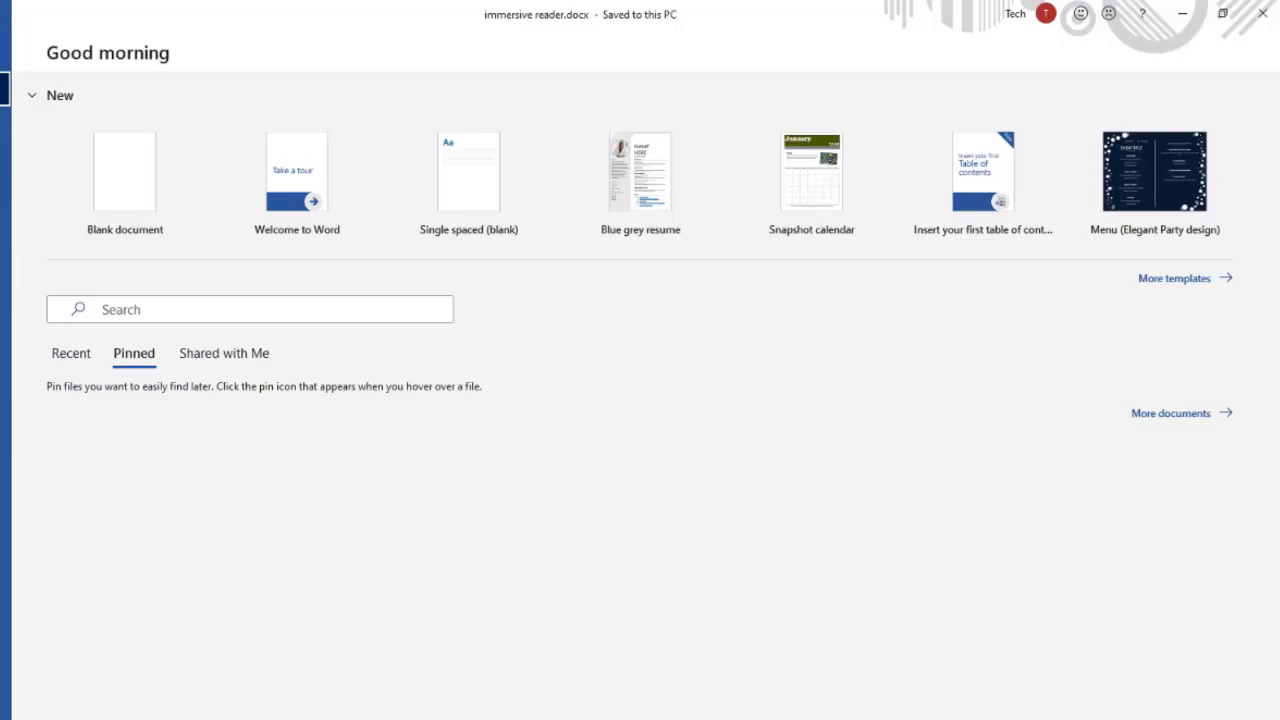
left_click(6, 705)
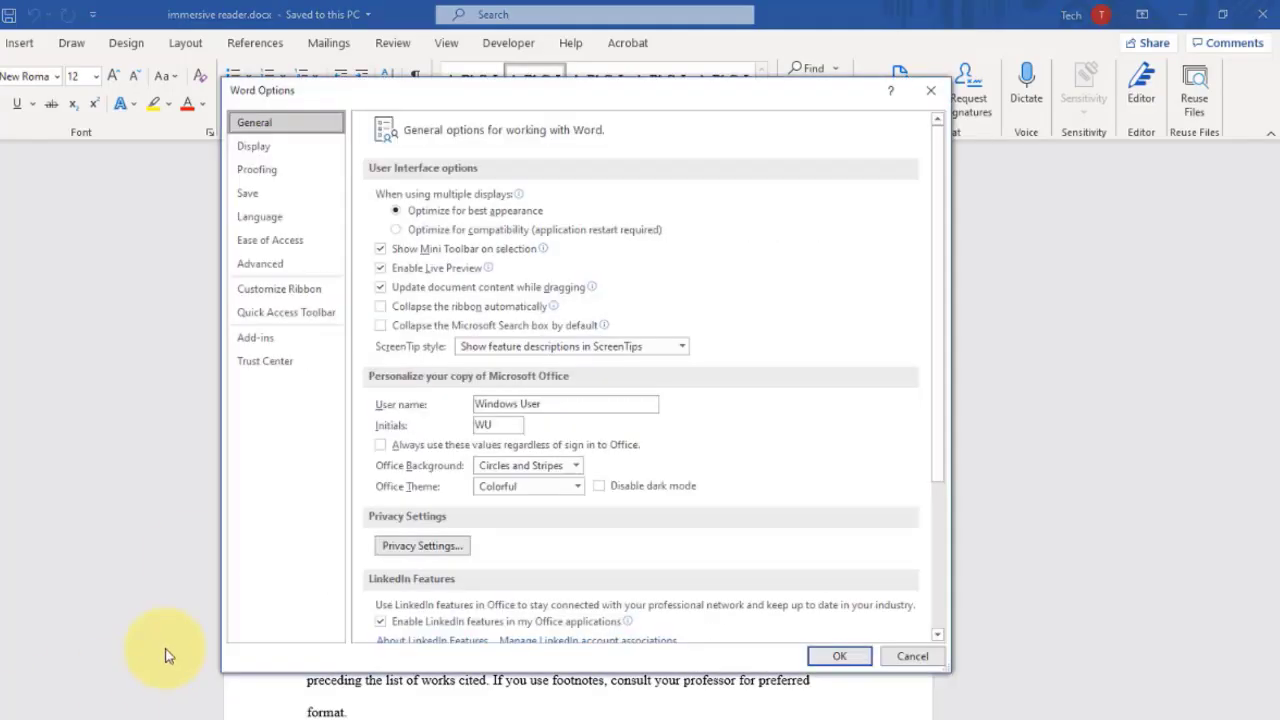
left_click(271, 268)
scroll(486, 290, "down", 10)
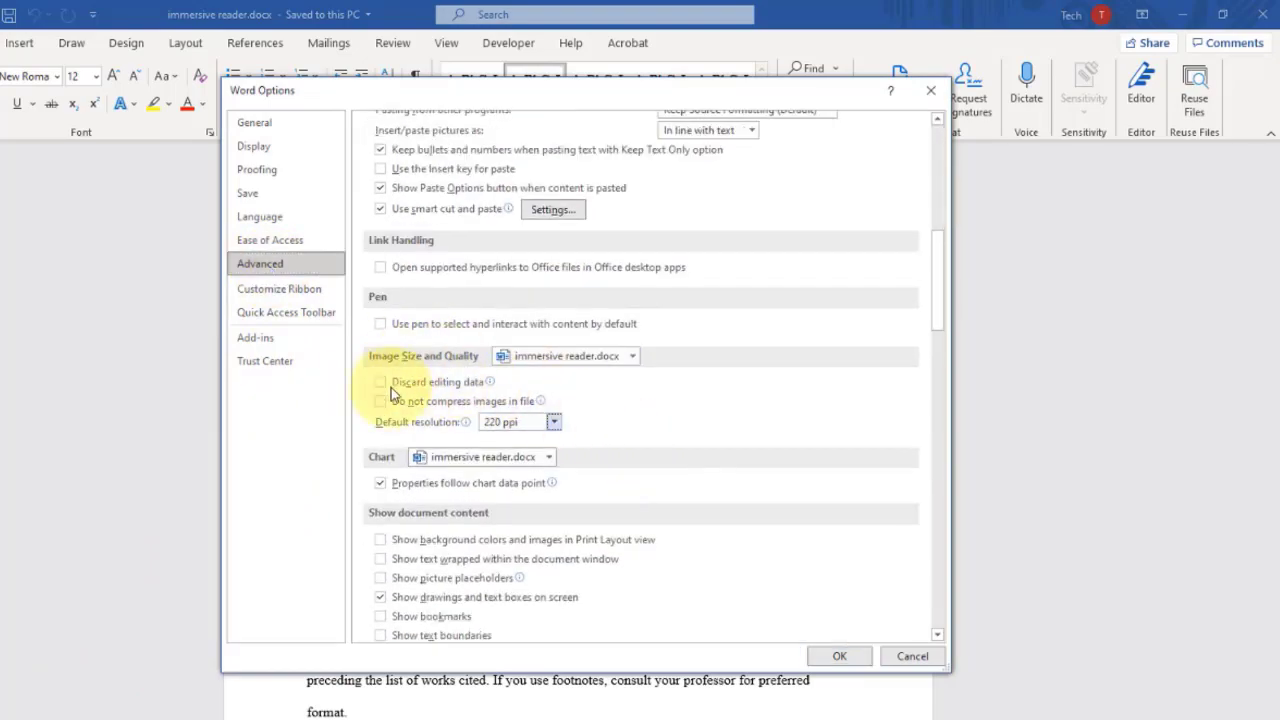
left_click(555, 424)
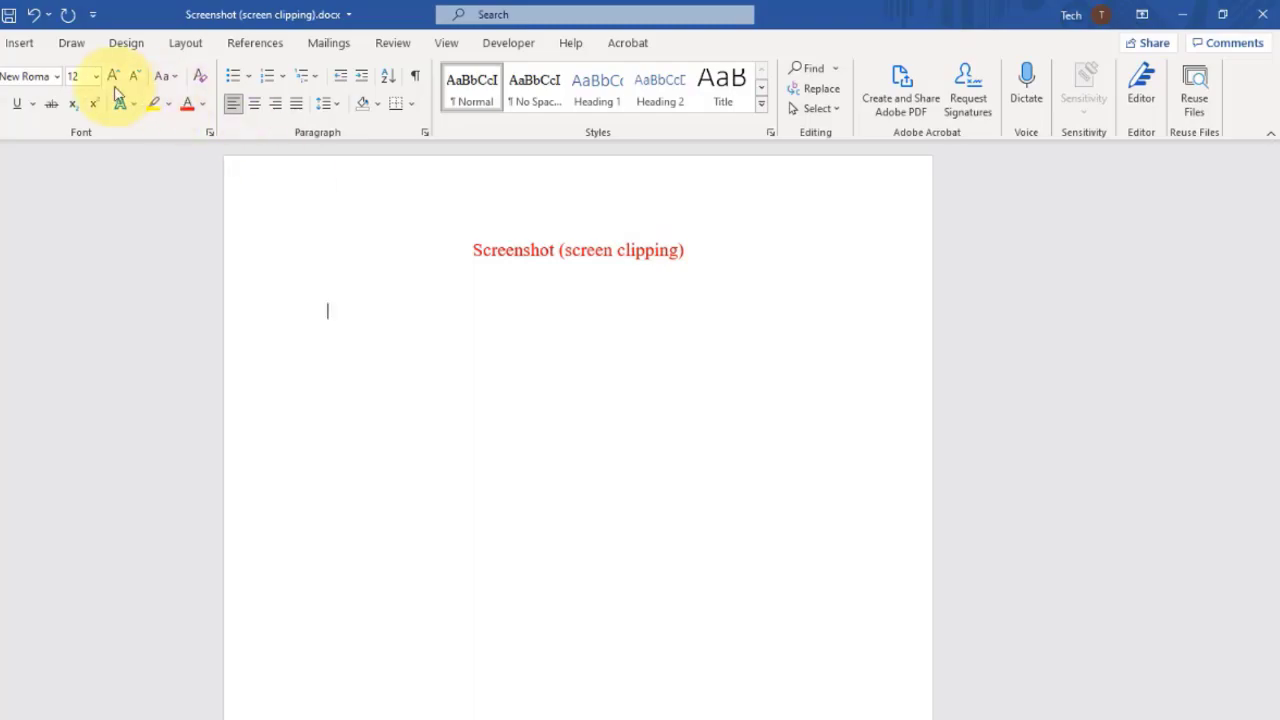
Insert a screen clipping of the whole apple tree photo from the open Wikipedia page below the heading, and undo a trial enlargement of it
left_click(19, 45)
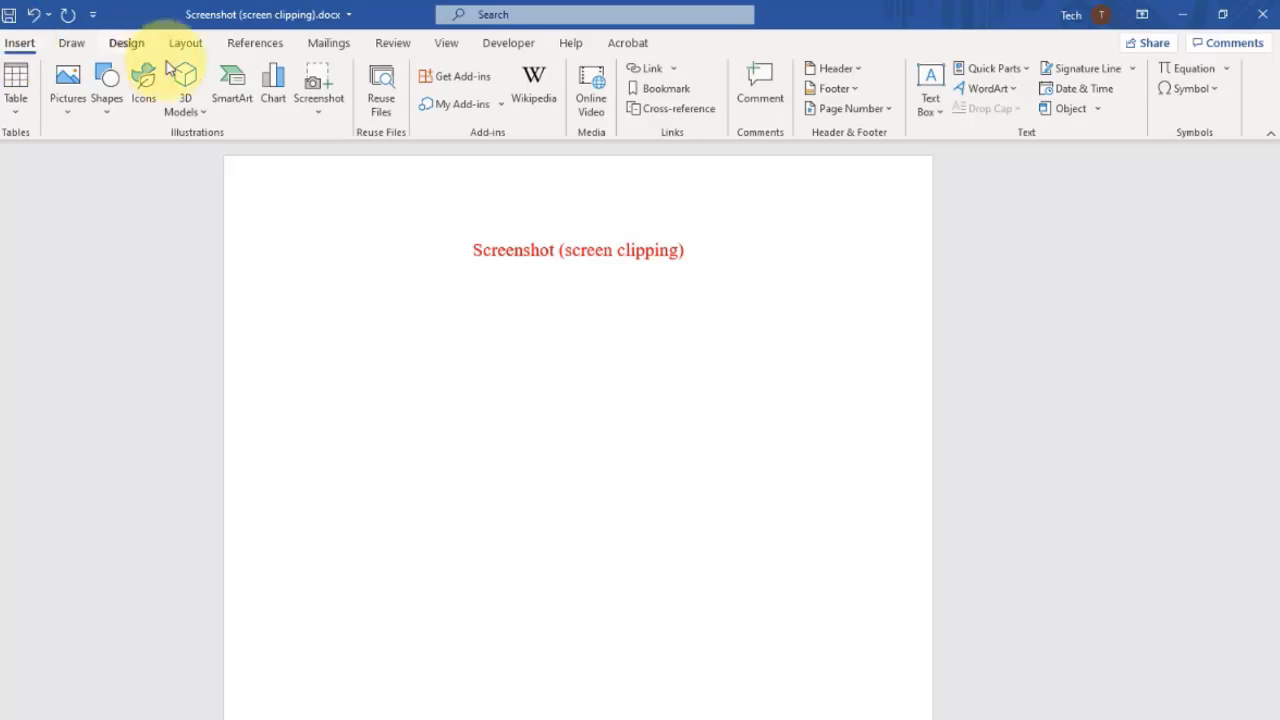
left_click(318, 90)
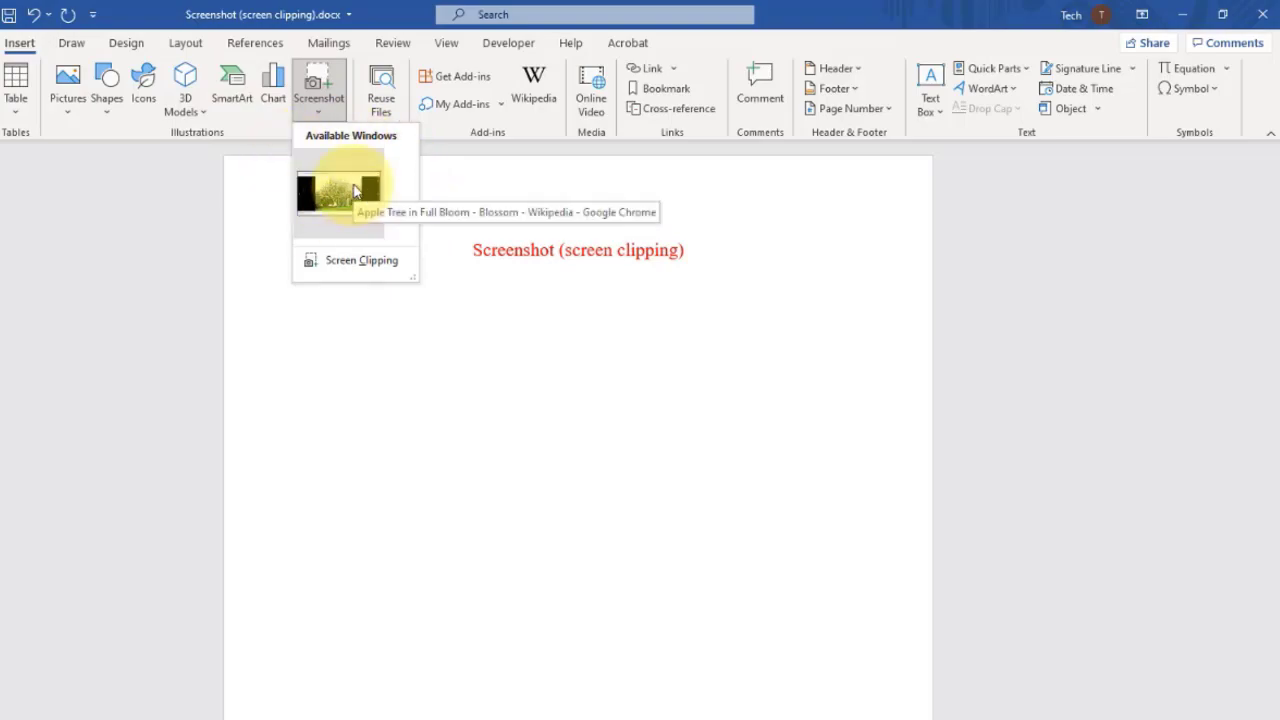
left_click(339, 263)
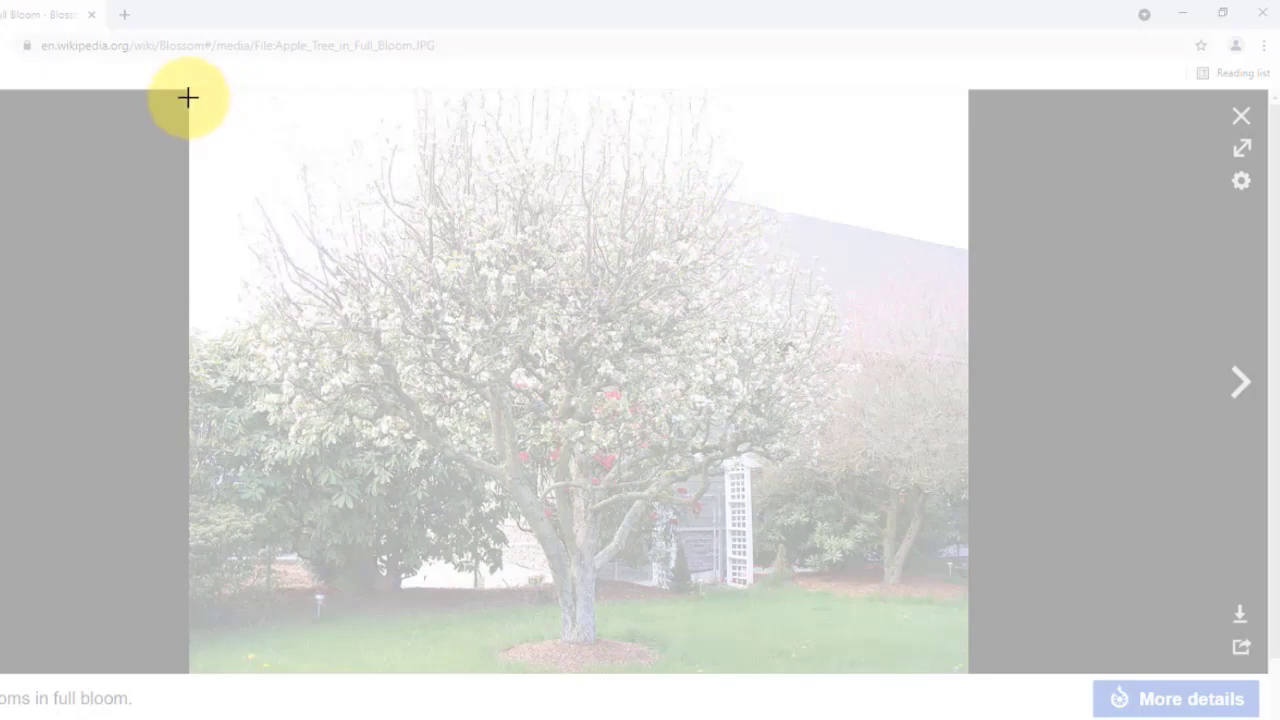
left_click_drag(186, 91, 968, 672)
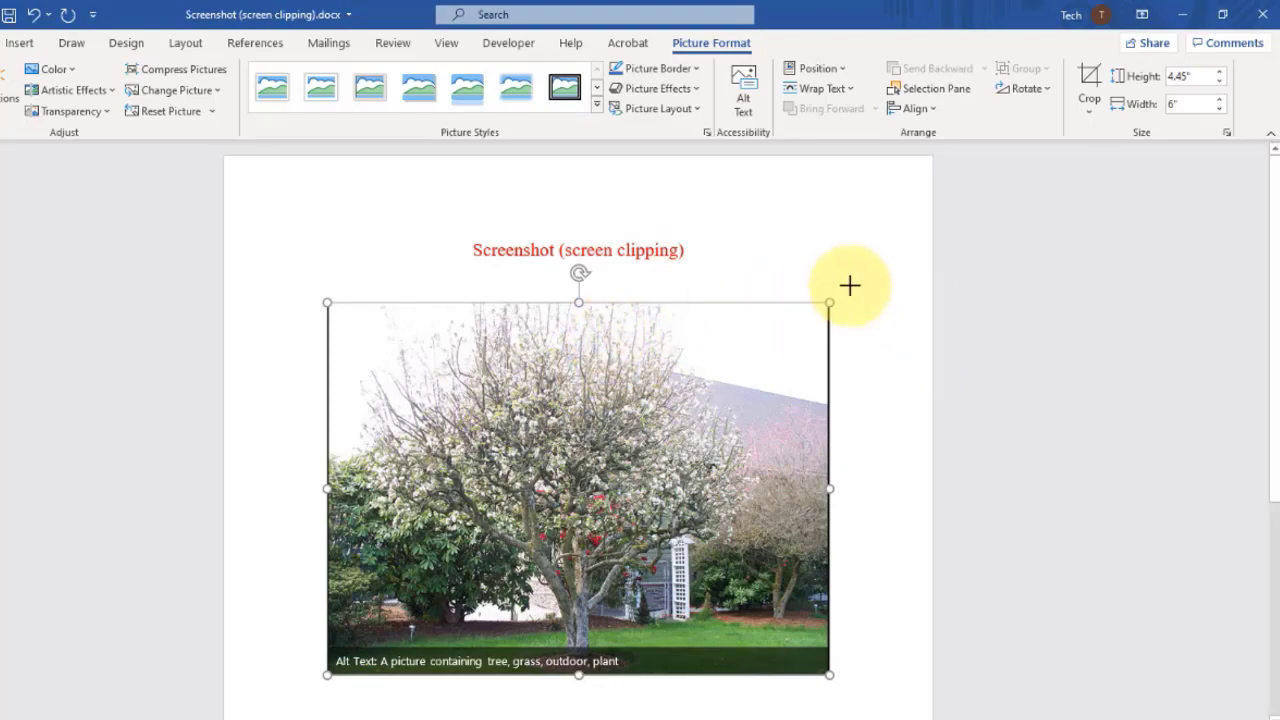
left_click_drag(829, 302, 831, 300)
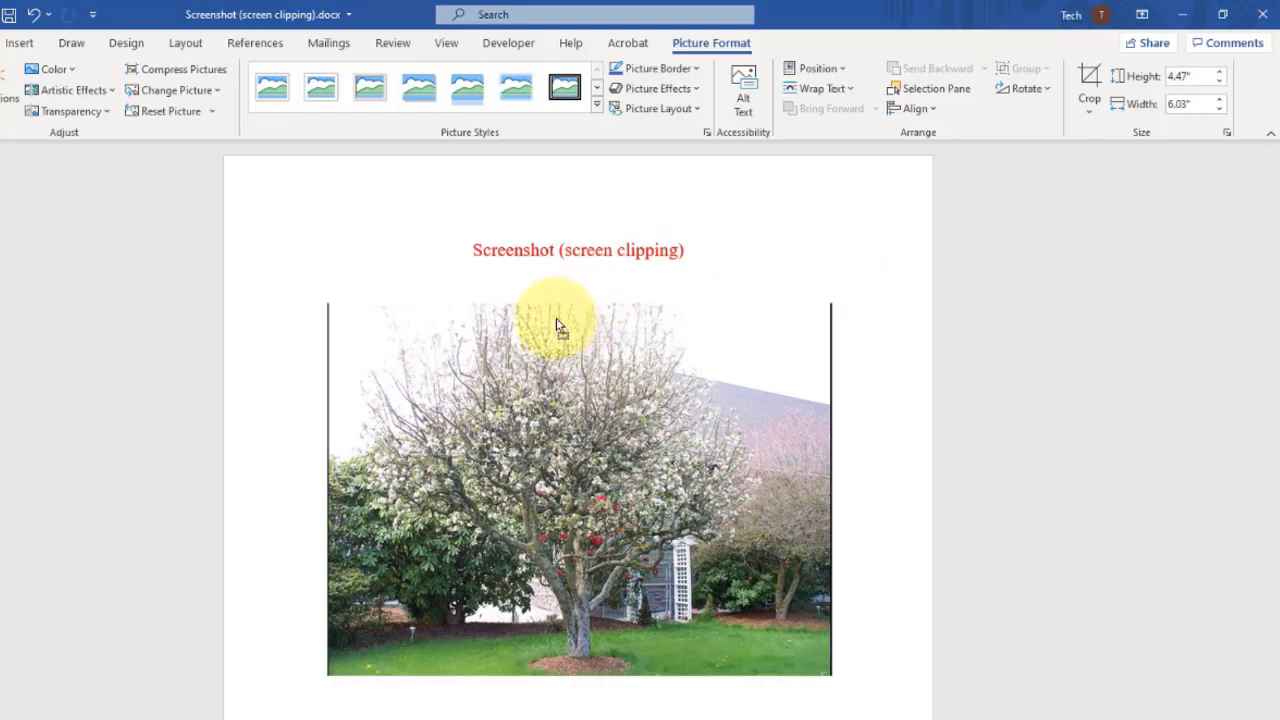
key("ctrl+z")
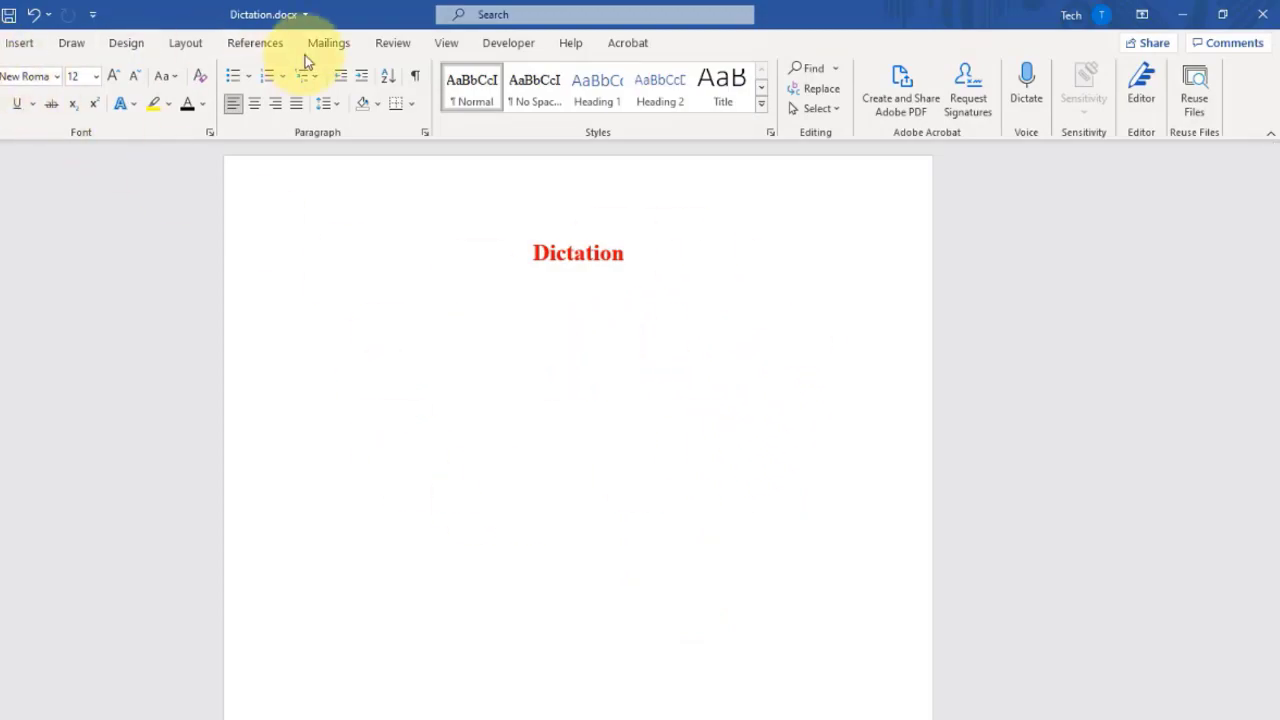
Dictate "Hello everyone. How are you today?" below the Dictation heading, and pause the microphone
left_click(1034, 77)
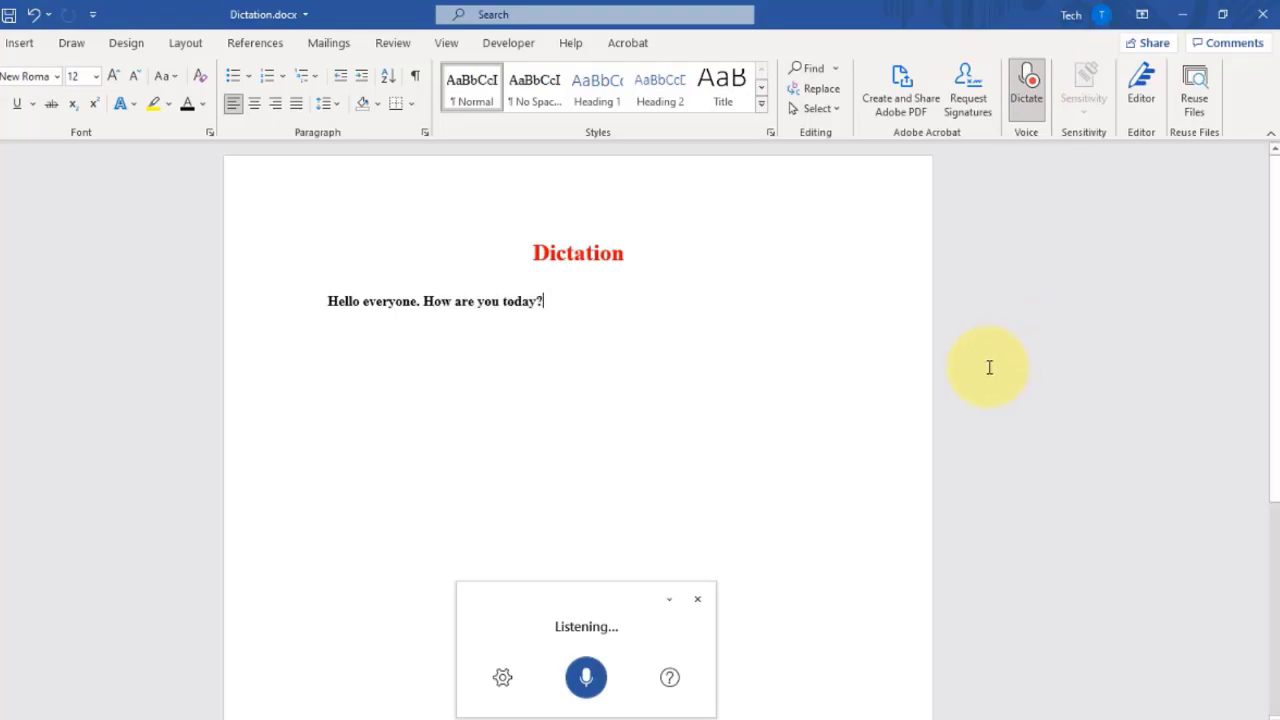
left_click(582, 679)
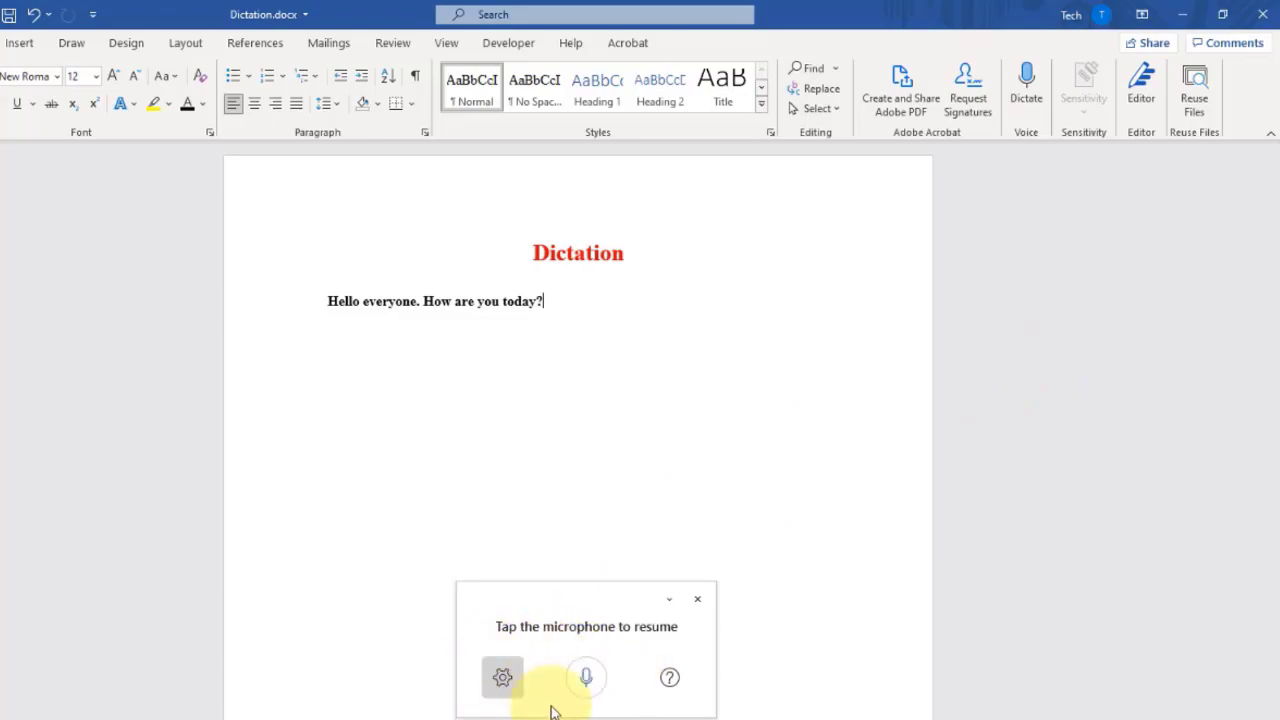
Examine the dictation settings and the full list of spoken languages, including the preview languages, without changing anything
left_click(507, 680)
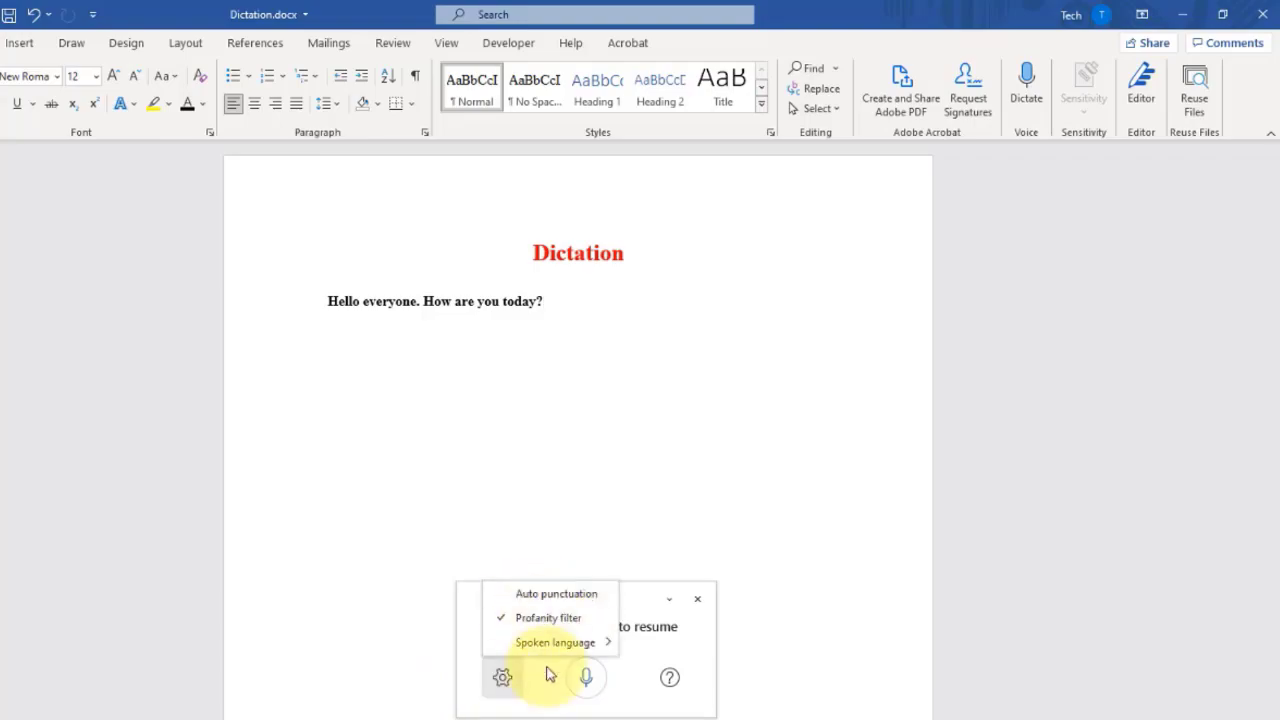
mouse_move(528, 650)
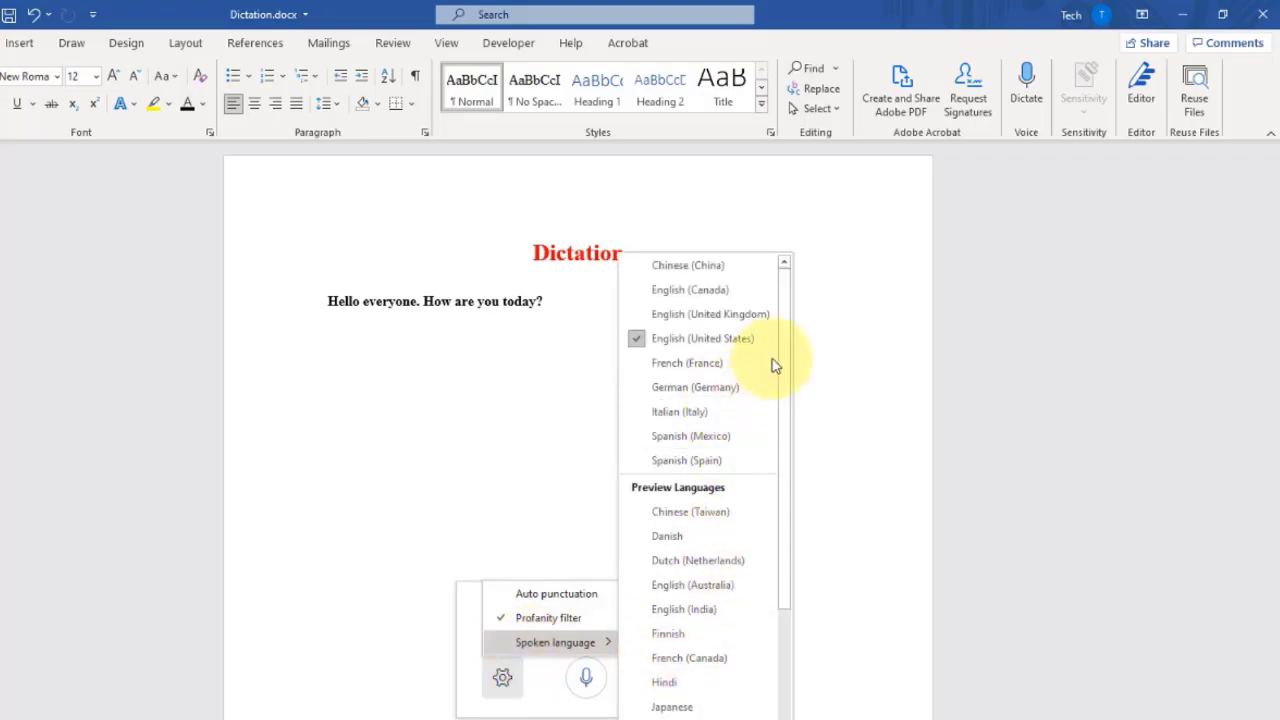
left_click_drag(788, 331, 786, 468)
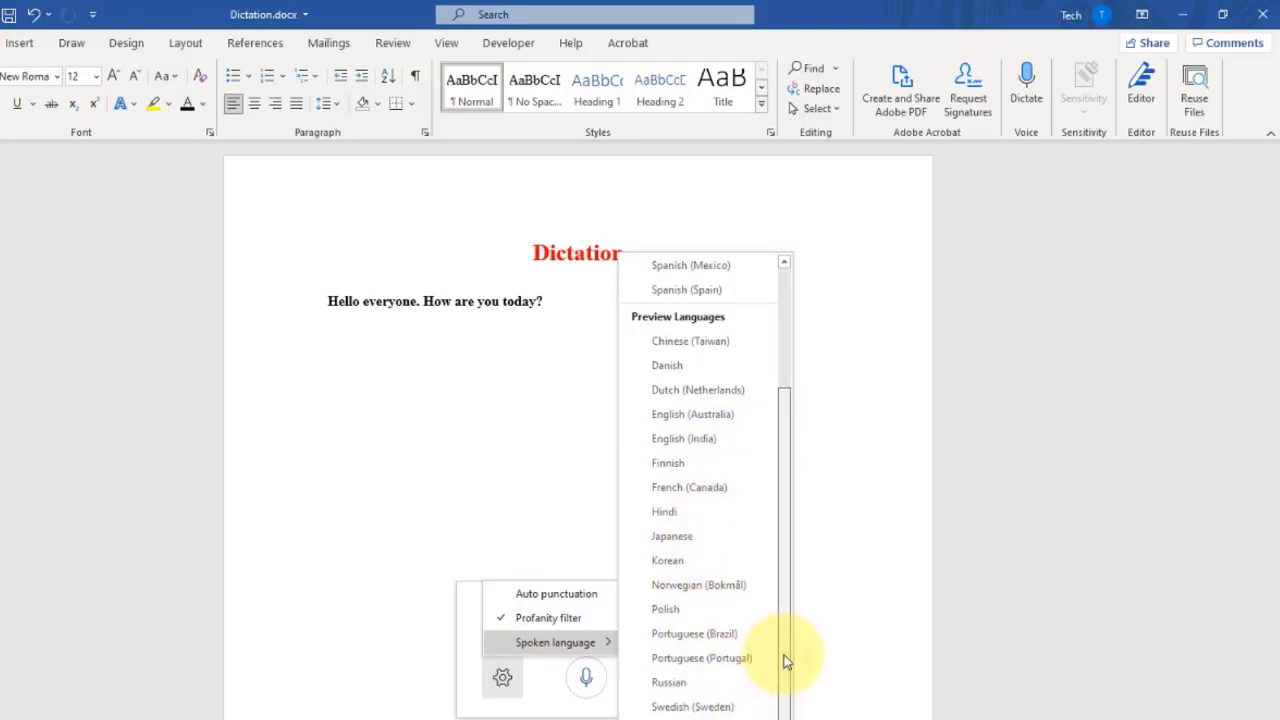
left_click_drag(786, 666, 788, 536)
left_click(920, 491)
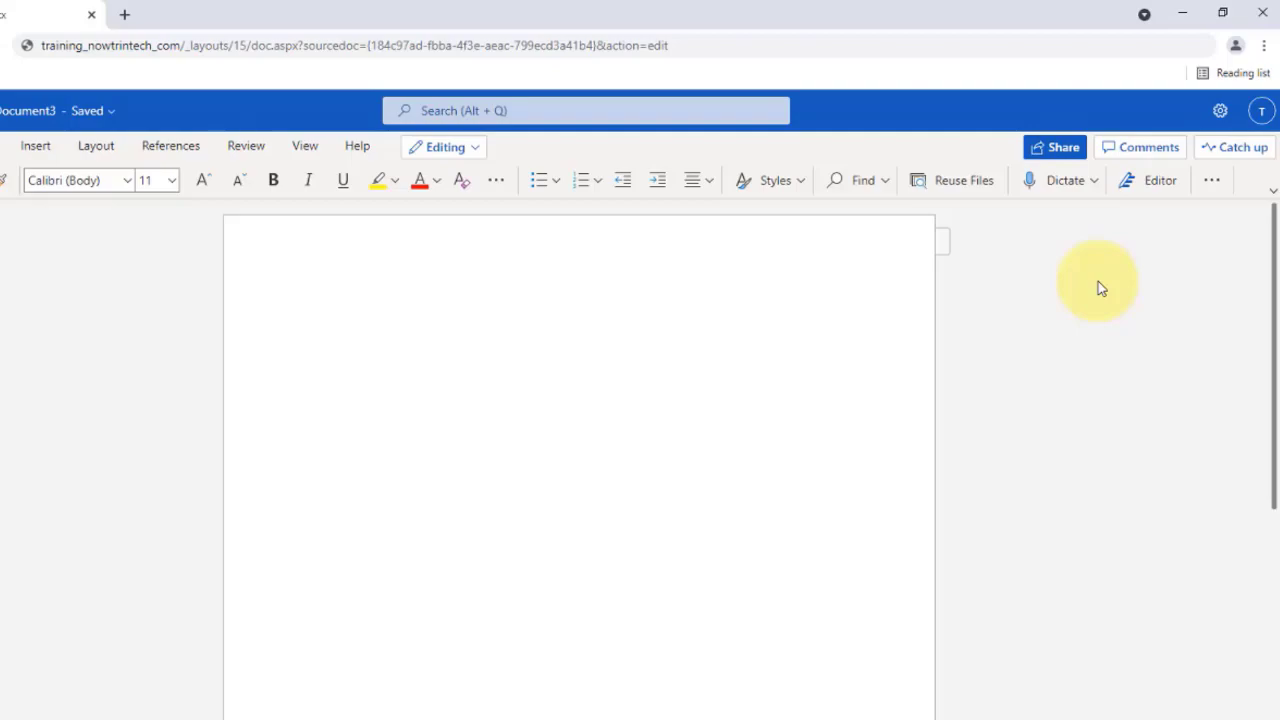
Start an English (United States) transcription by uploading transcribe test.m4a from the transcribe test folder inside the word folder
left_click(1099, 186)
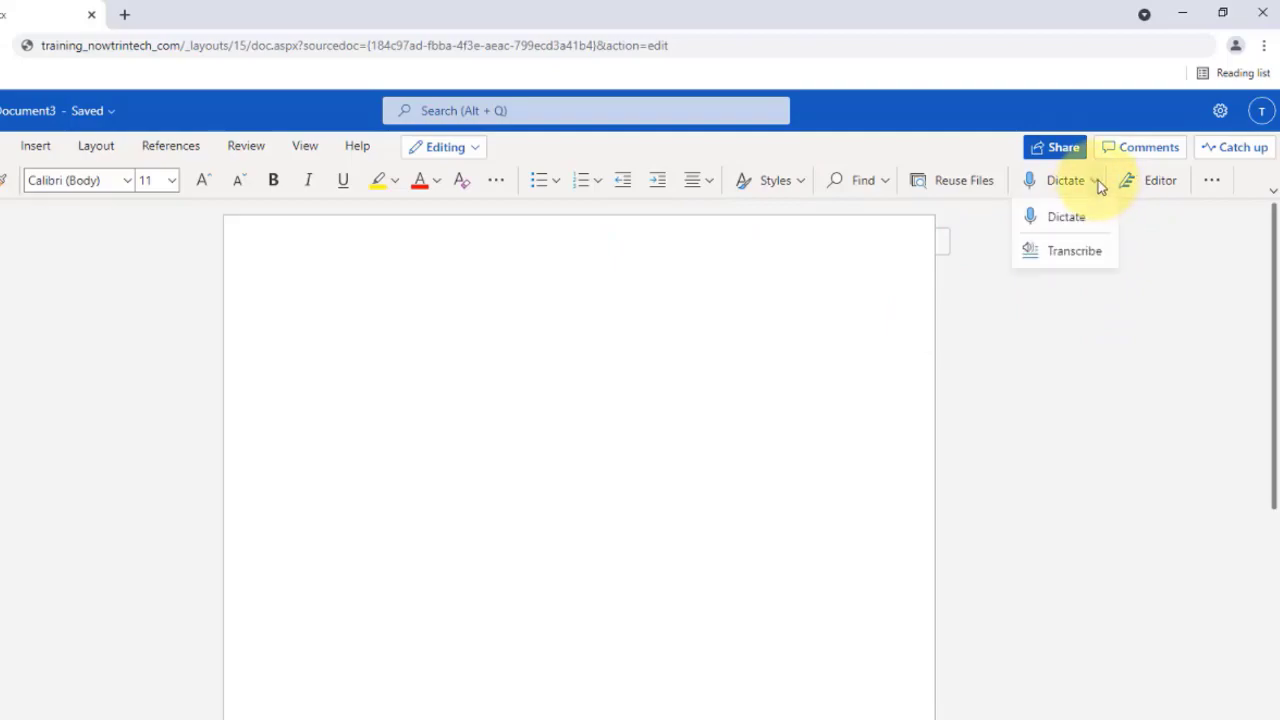
left_click(1080, 253)
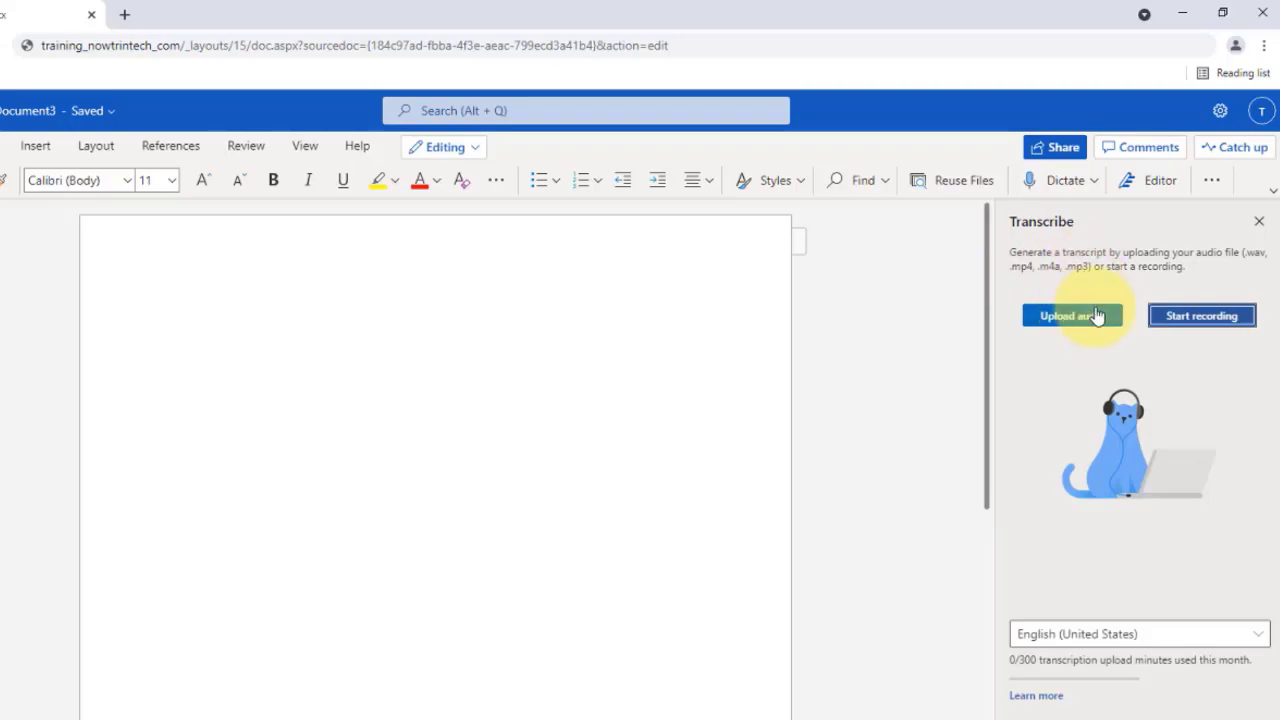
left_click(1062, 318)
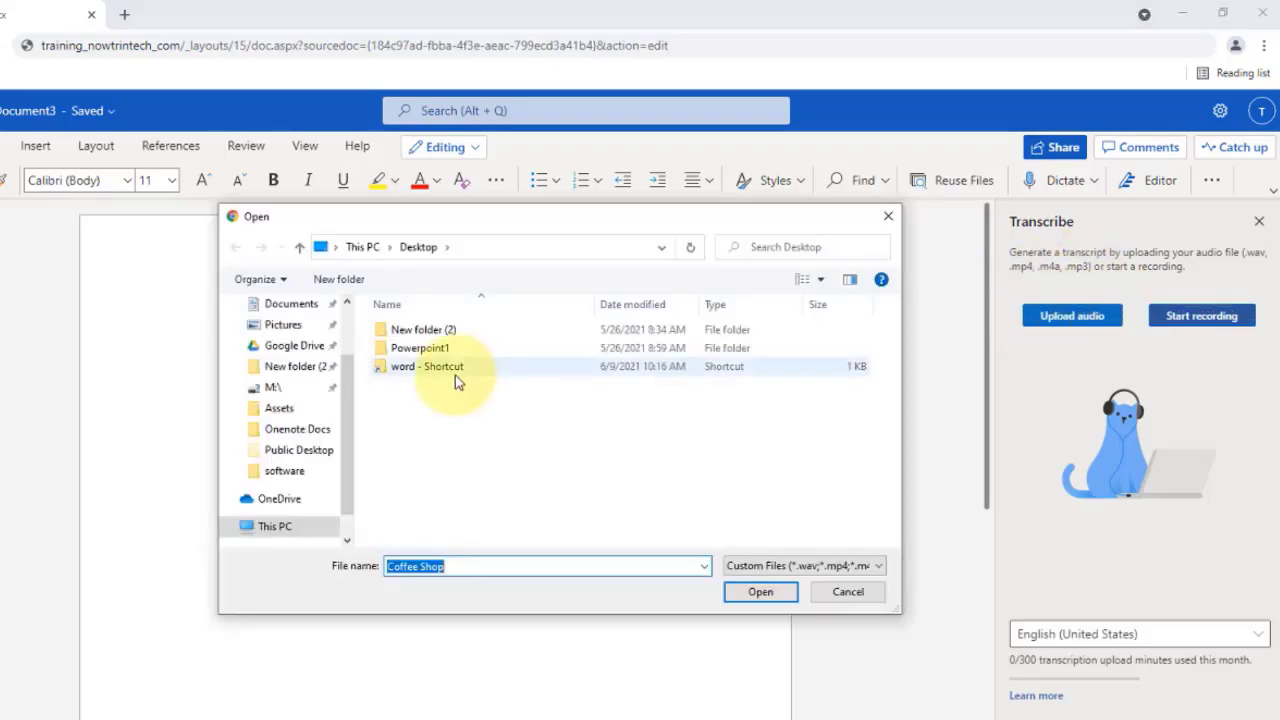
double_click(456, 375)
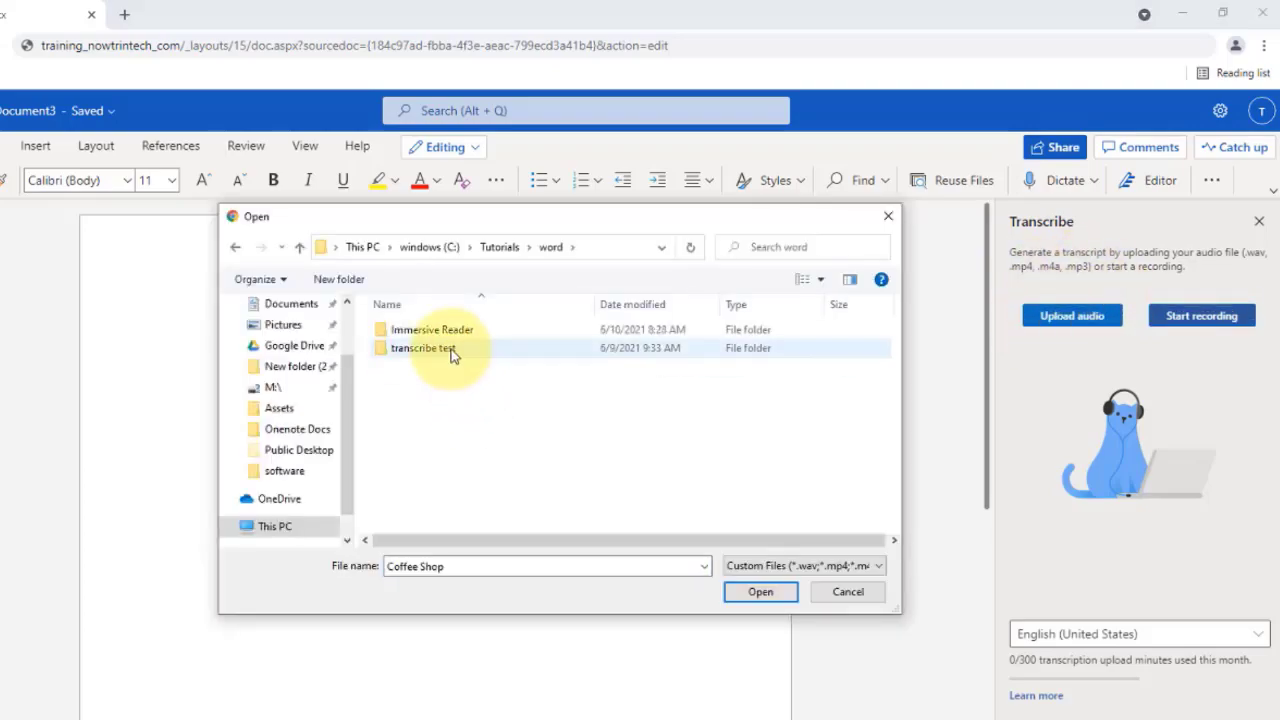
double_click(450, 350)
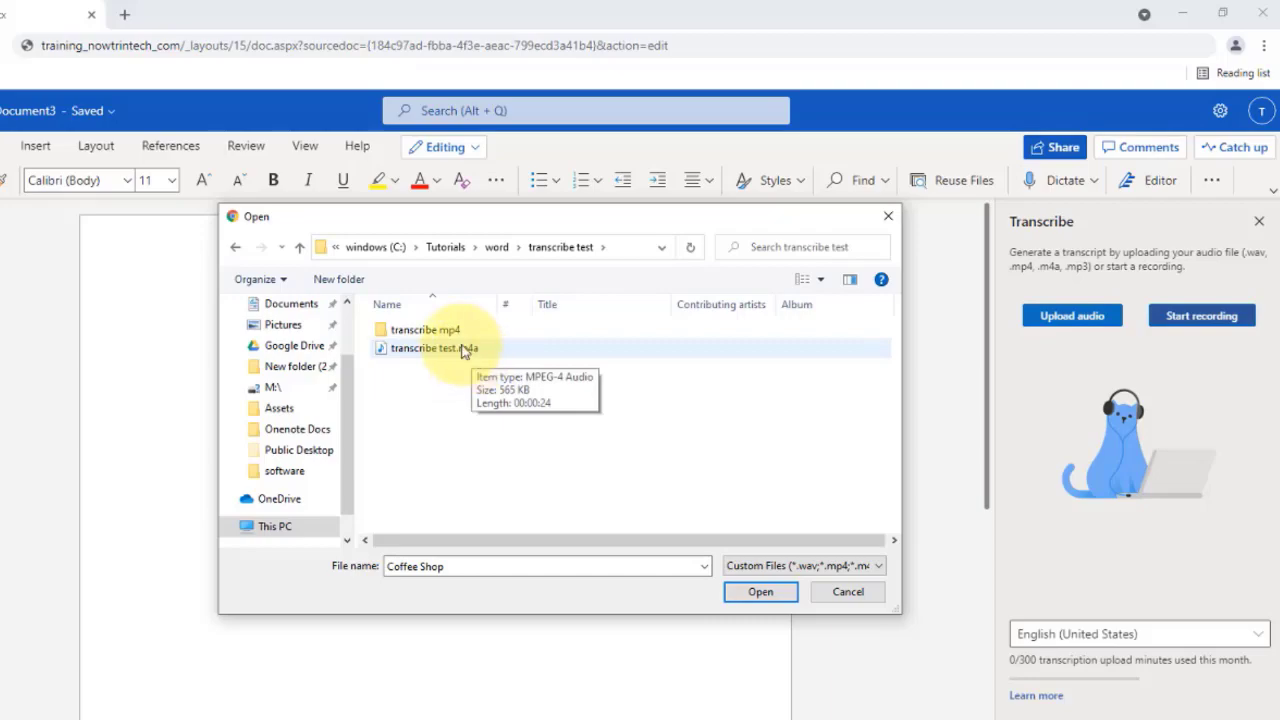
left_click(462, 350)
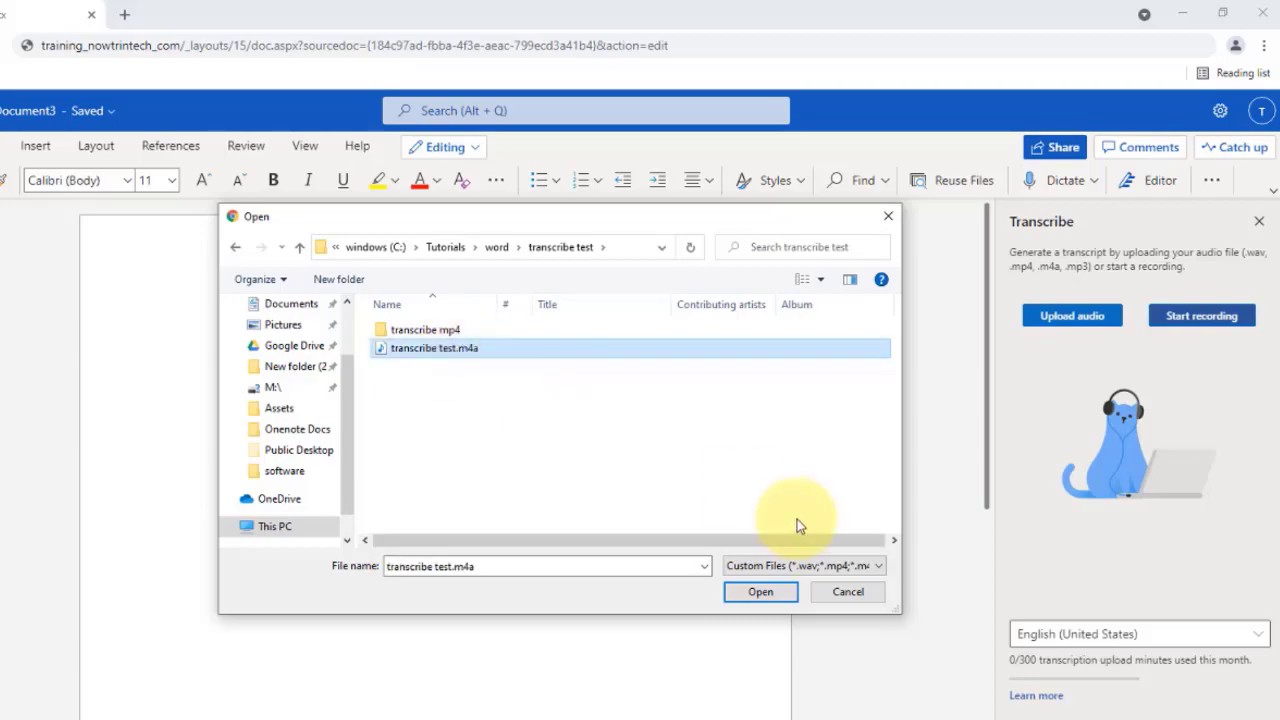
left_click(752, 594)
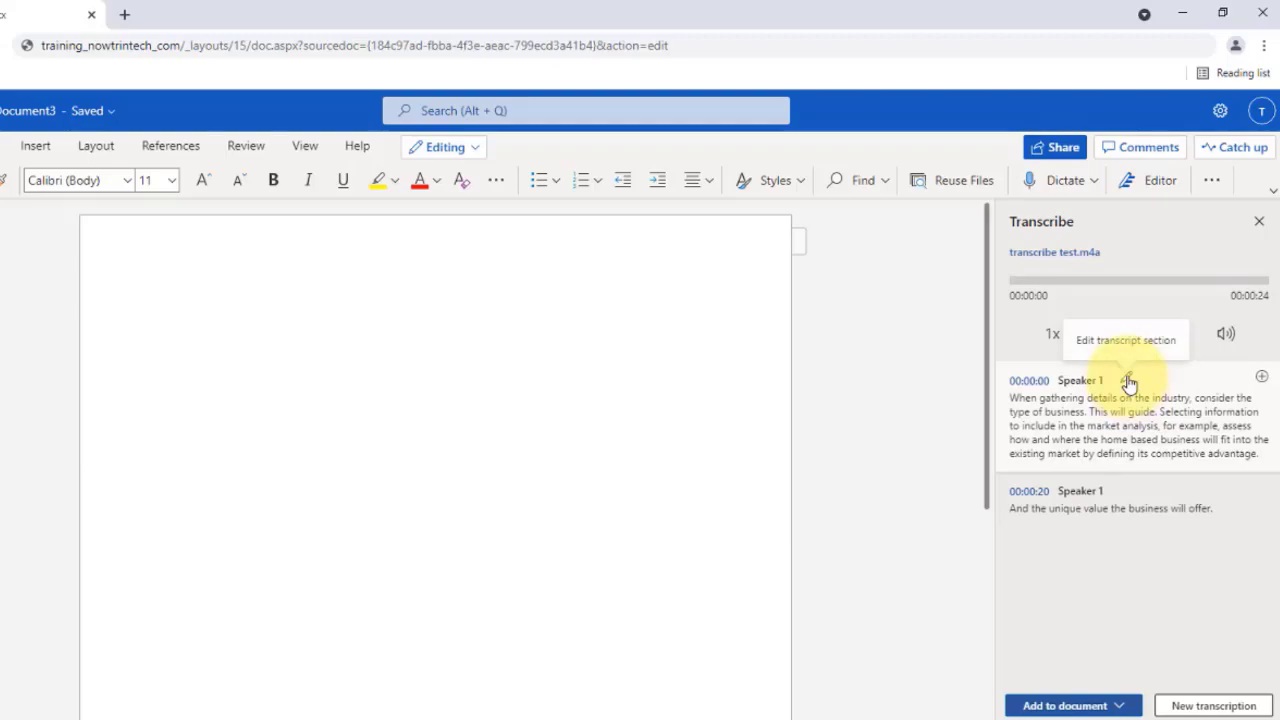
Examine the editable speaker name and text of the first transcript section, and discard the edit
left_click(1127, 386)
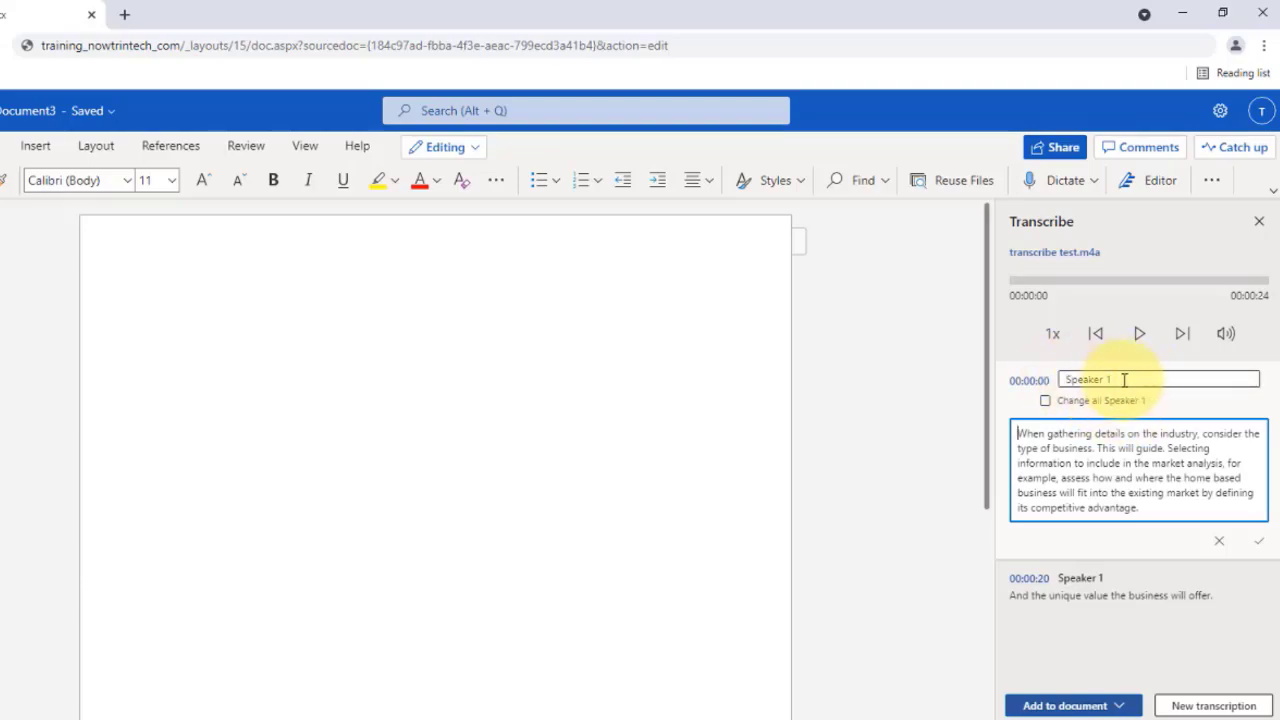
double_click(1122, 379)
left_click(1072, 485)
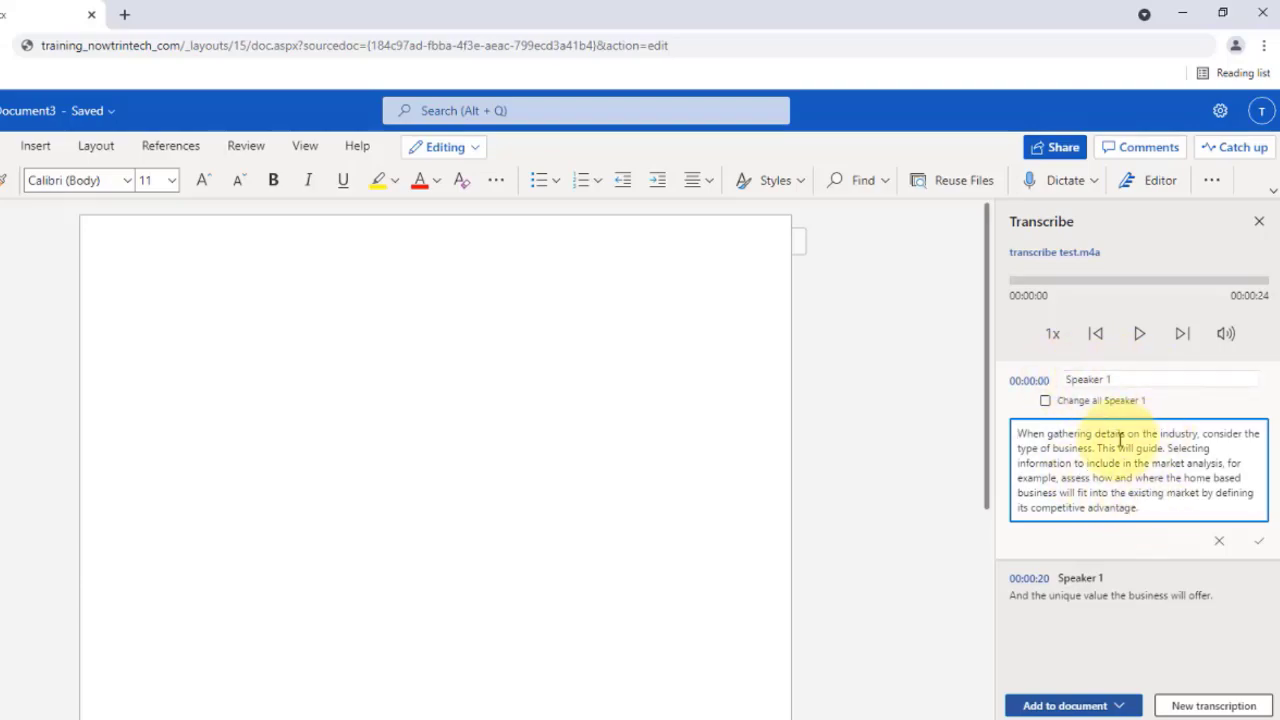
left_click(1219, 545)
Review the options for adding the transcript, and insert it into the document as just text
left_click(1119, 705)
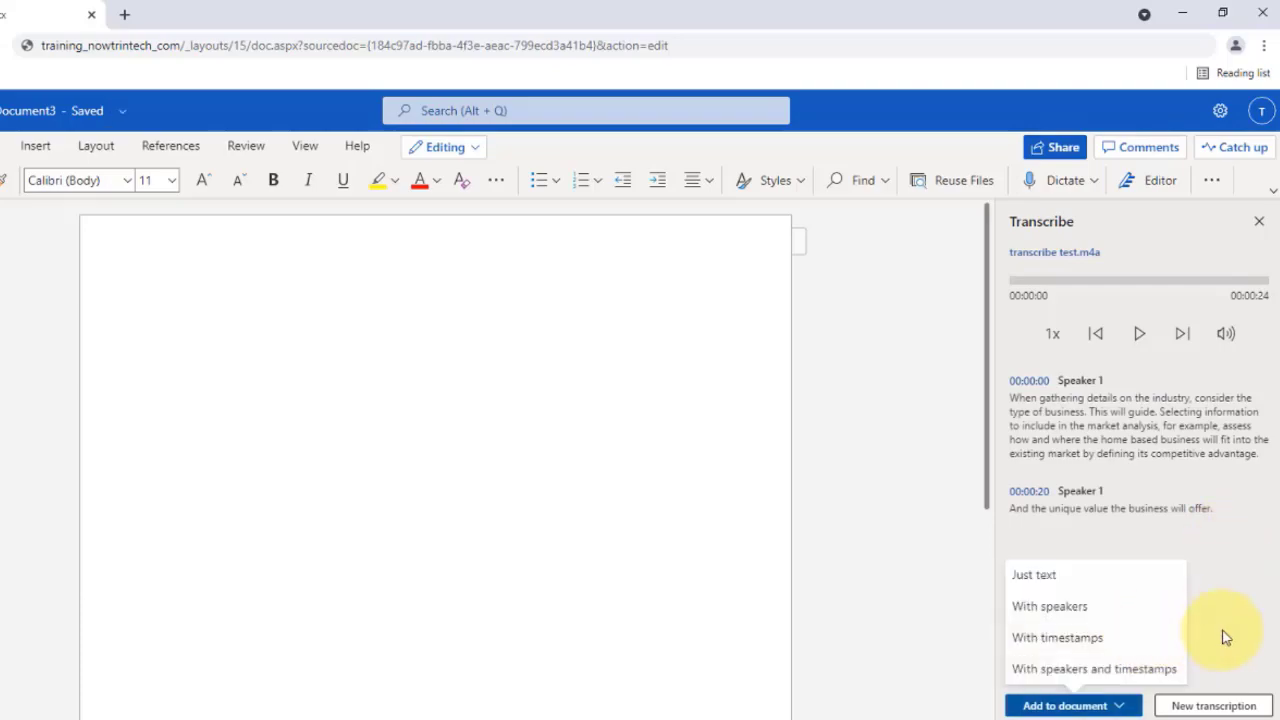
left_click(1226, 637)
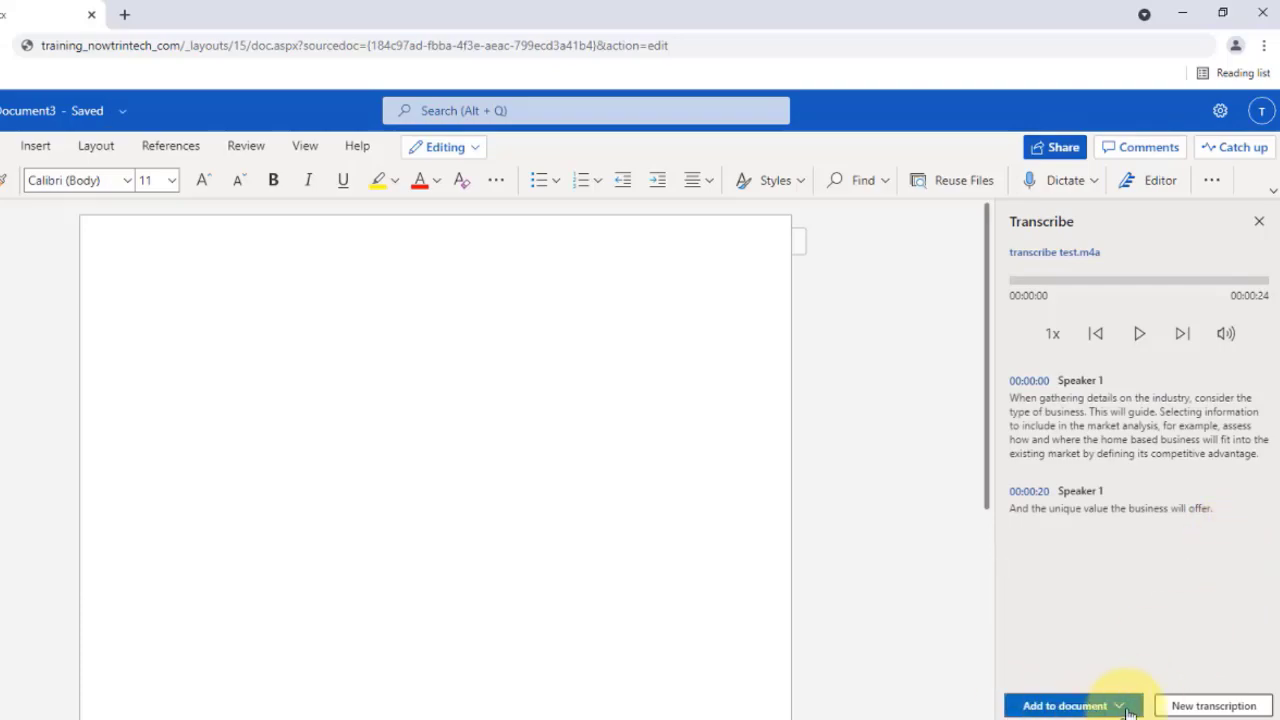
left_click(1122, 707)
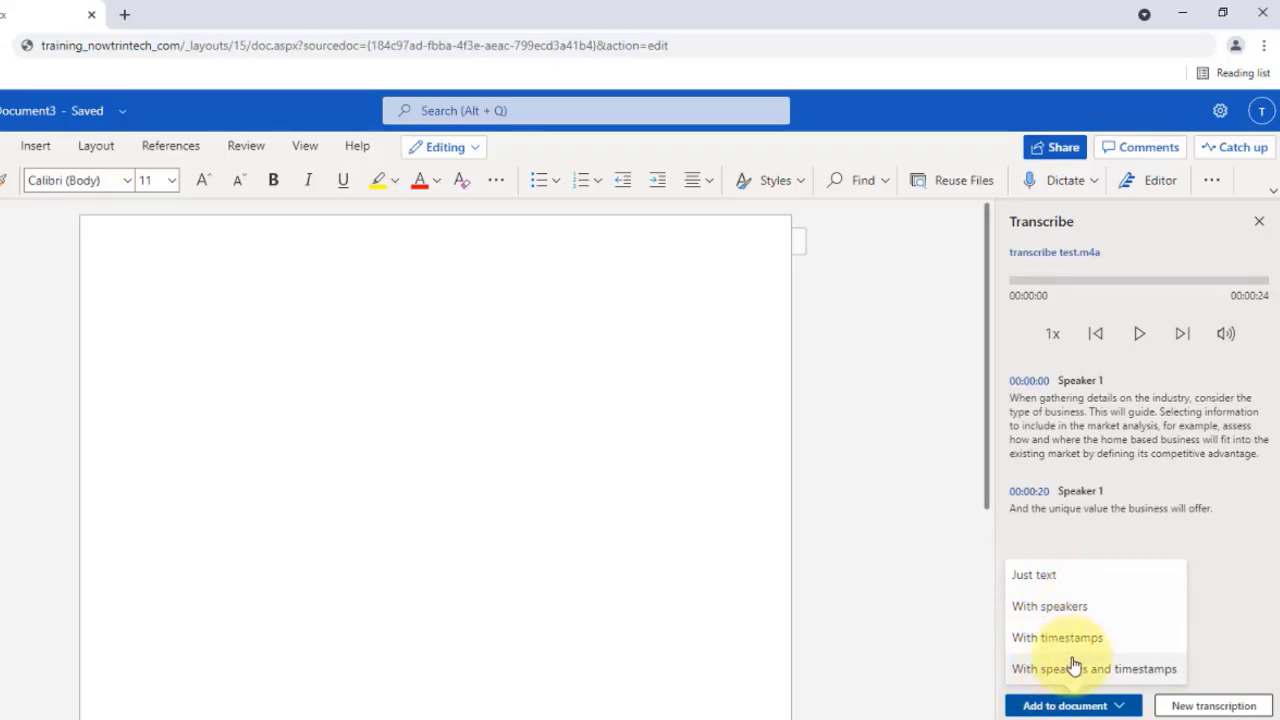
left_click(1060, 584)
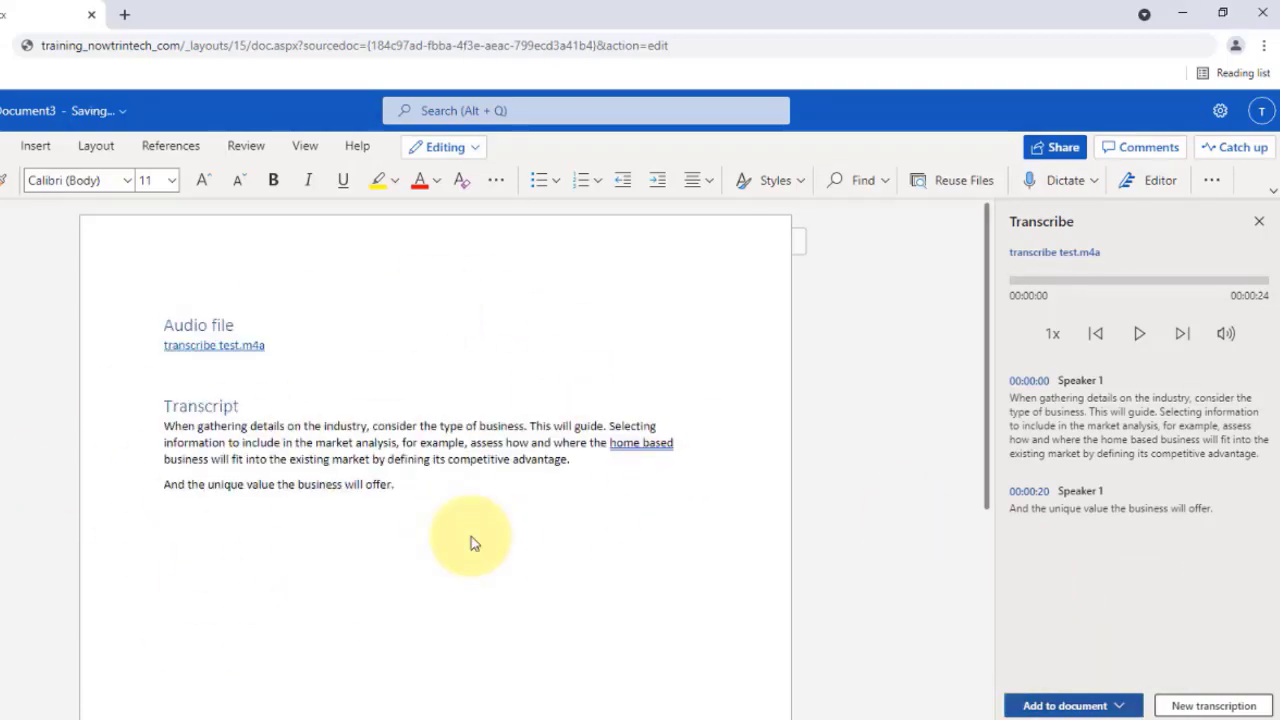
left_click(436, 503)
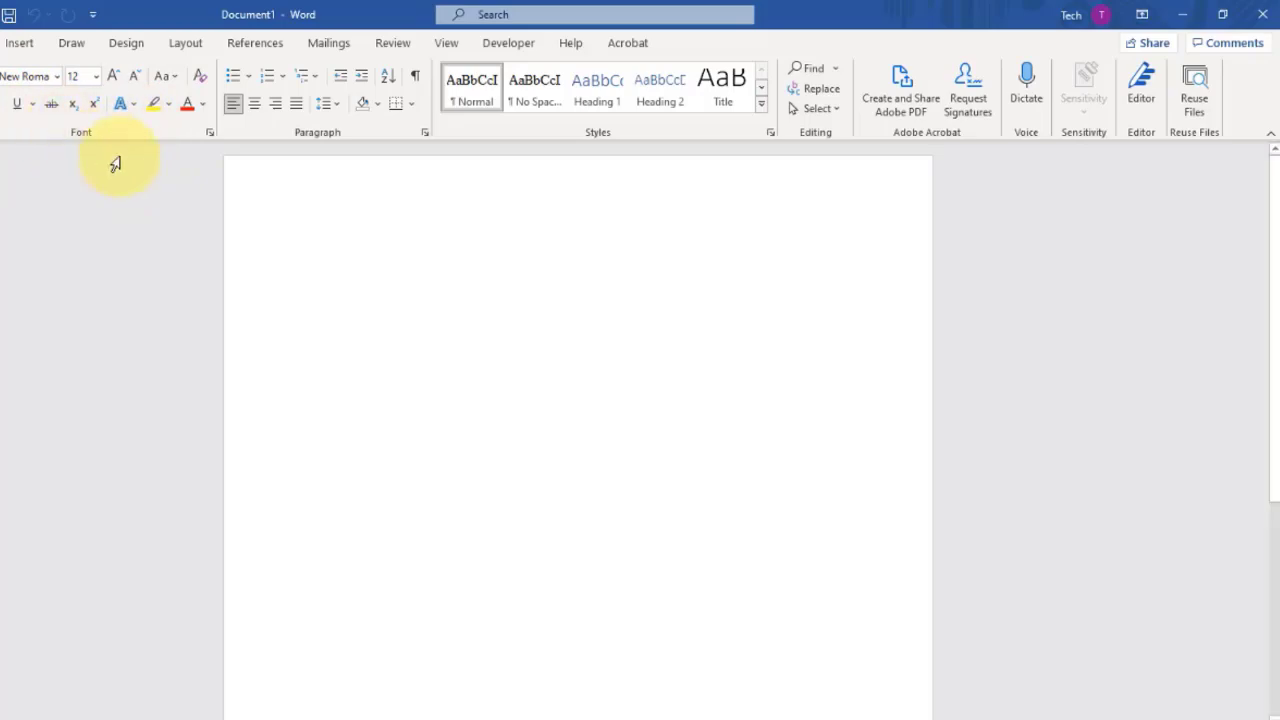
Choose The Hand Light in Bold in the font settings of the blank Document1
left_click(209, 133)
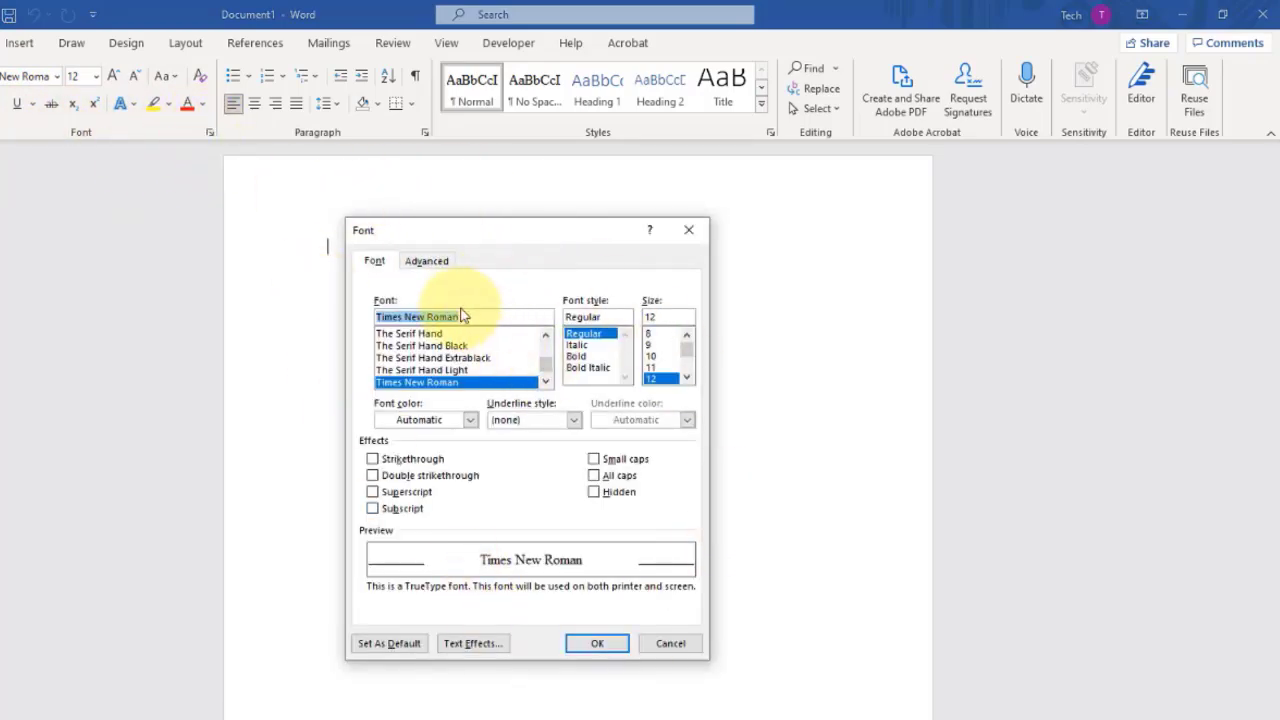
left_click(545, 334)
left_click(545, 334)
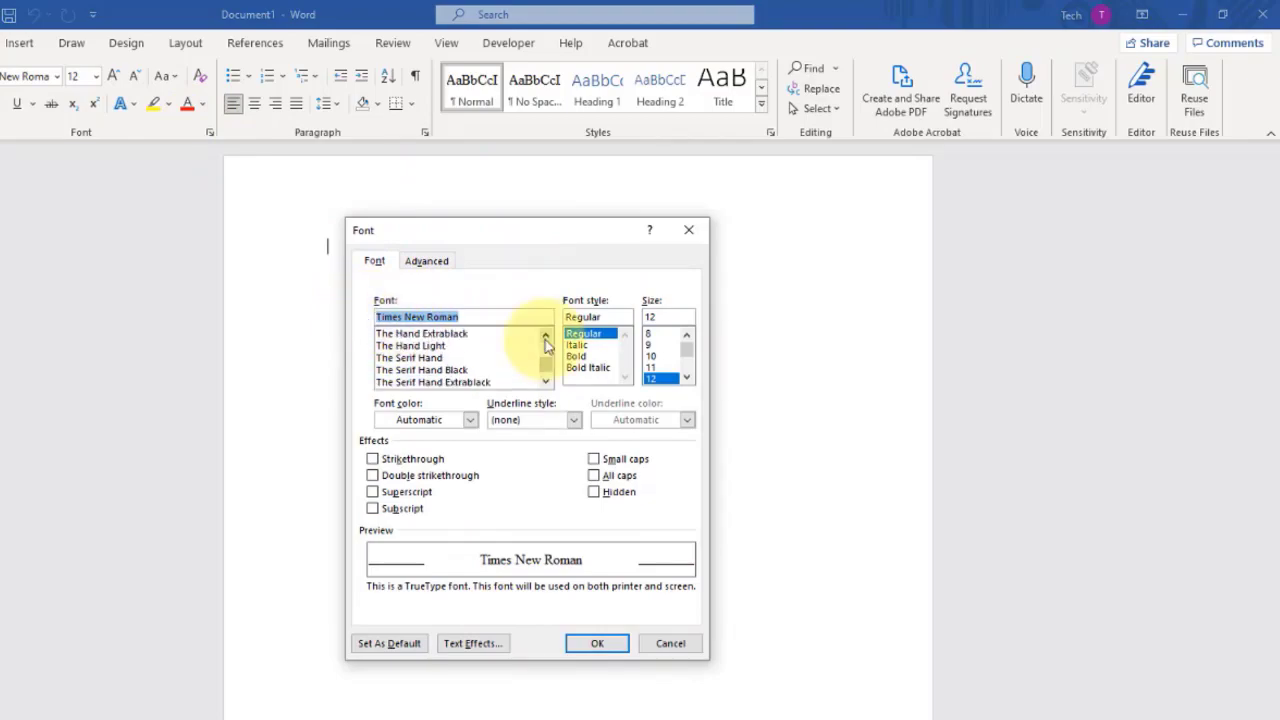
left_click(422, 346)
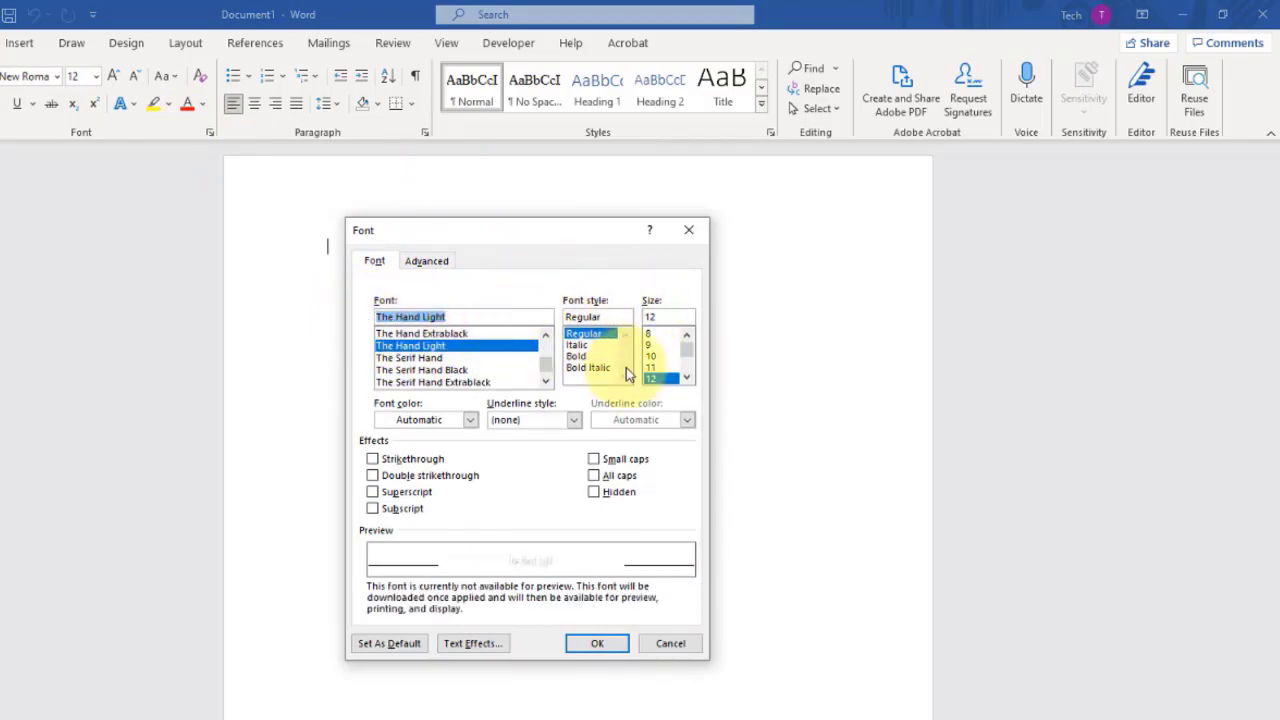
left_click(580, 357)
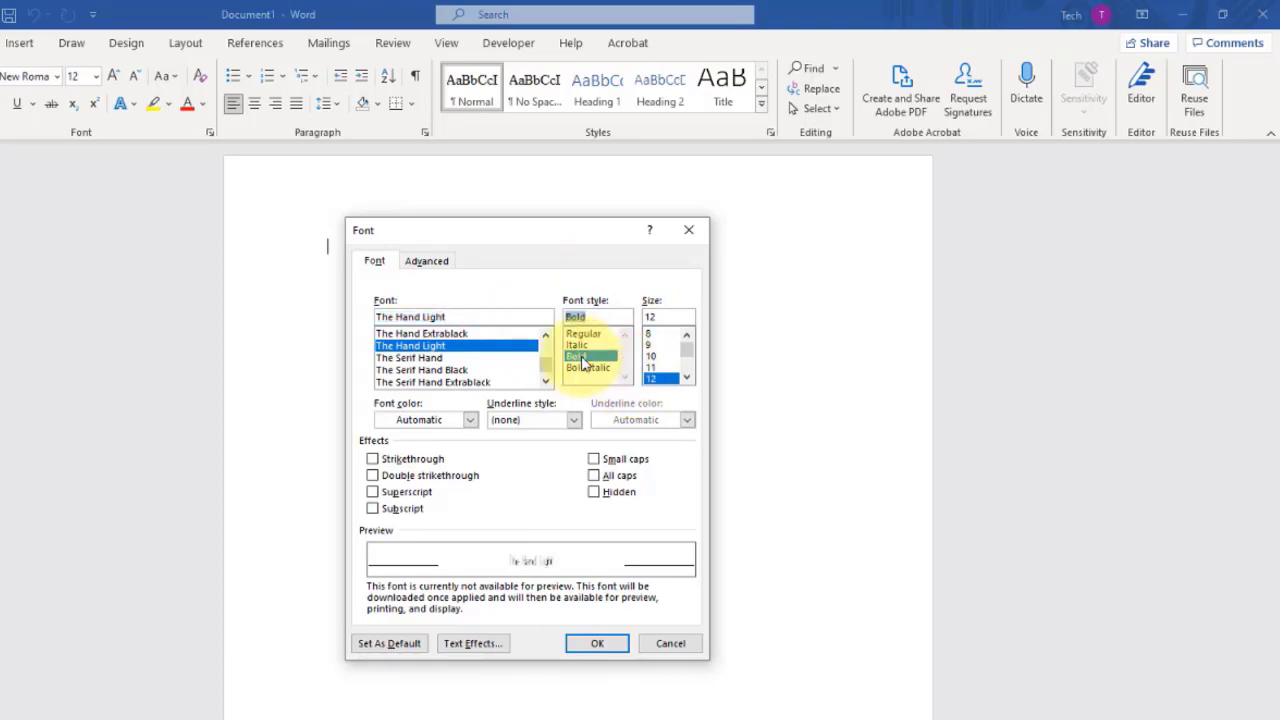
Set the font size to 20 in the font settings
left_click(686, 378)
left_click(686, 378)
left_click(686, 378)
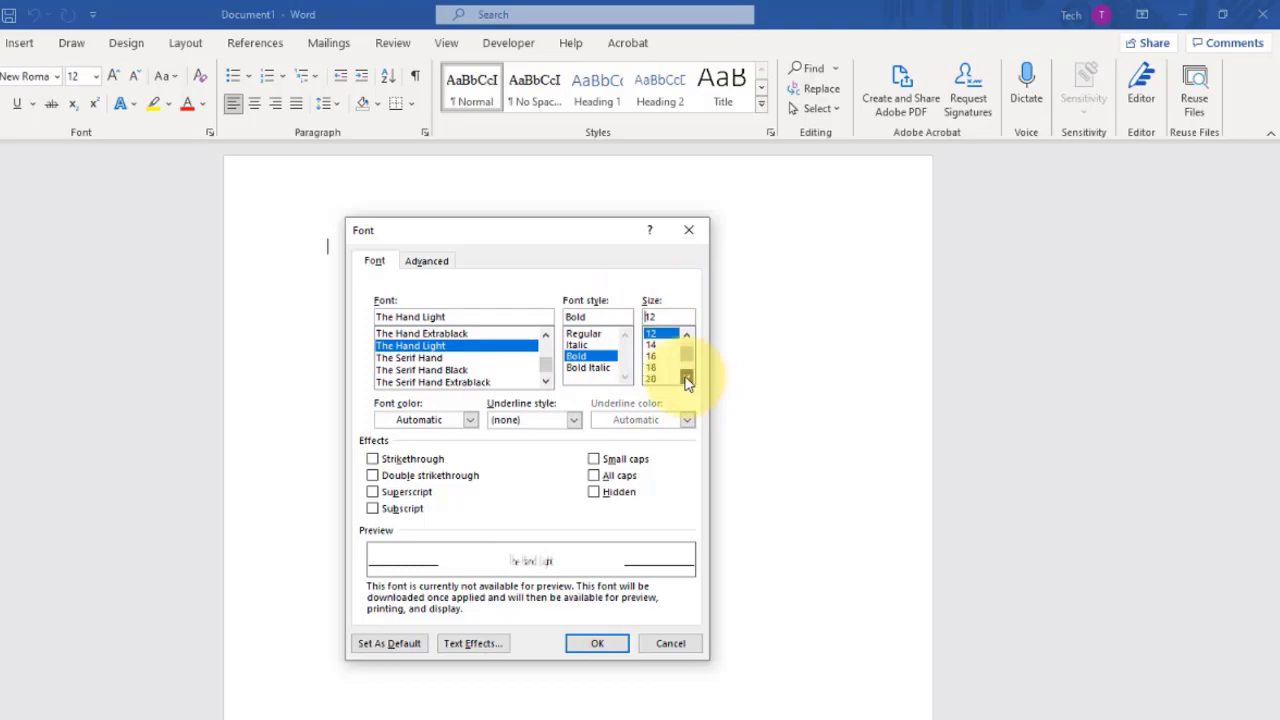
left_click(686, 378)
left_click(686, 378)
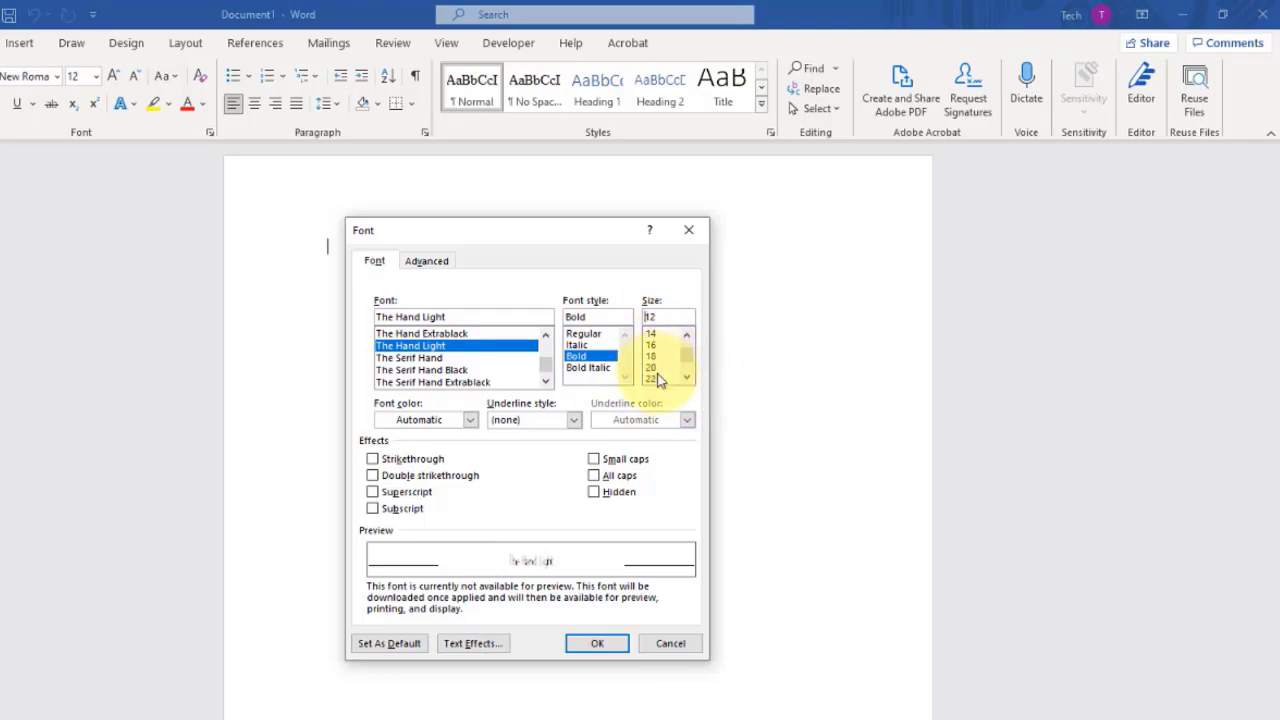
left_click(657, 370)
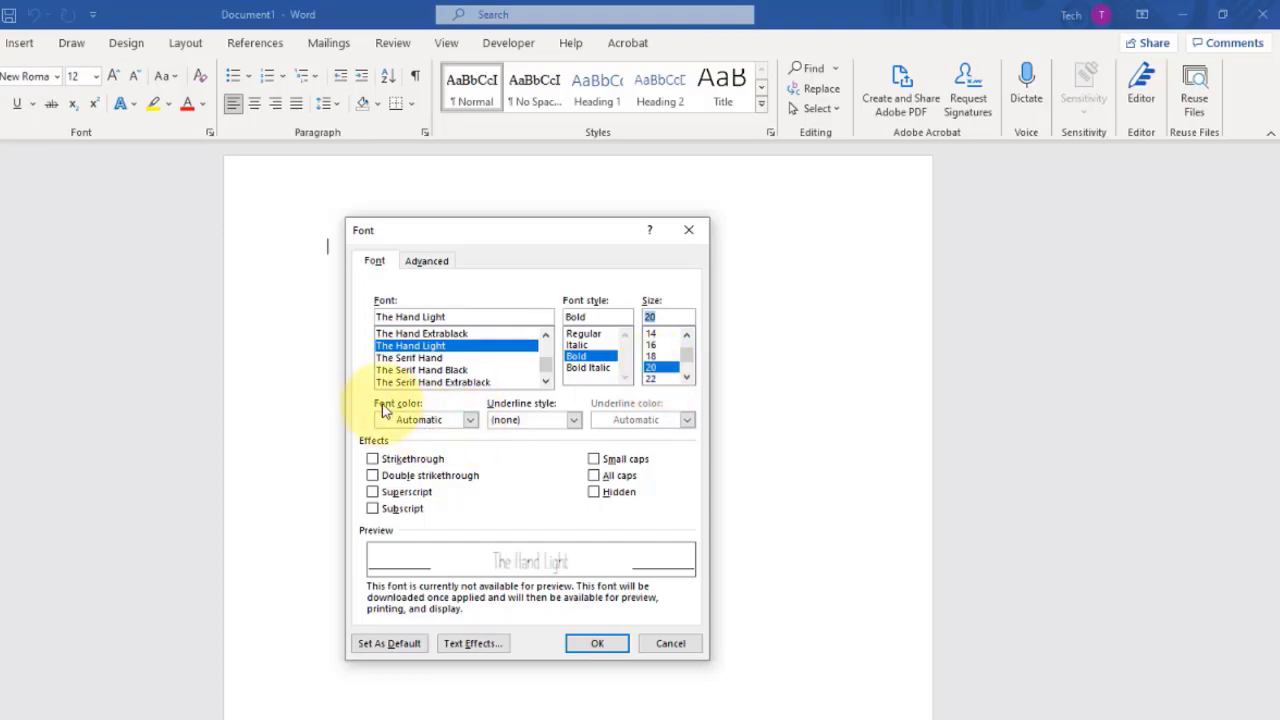
Set the font color to the blue Accent 1 theme color and make these font settings the default for this document only
left_click(470, 421)
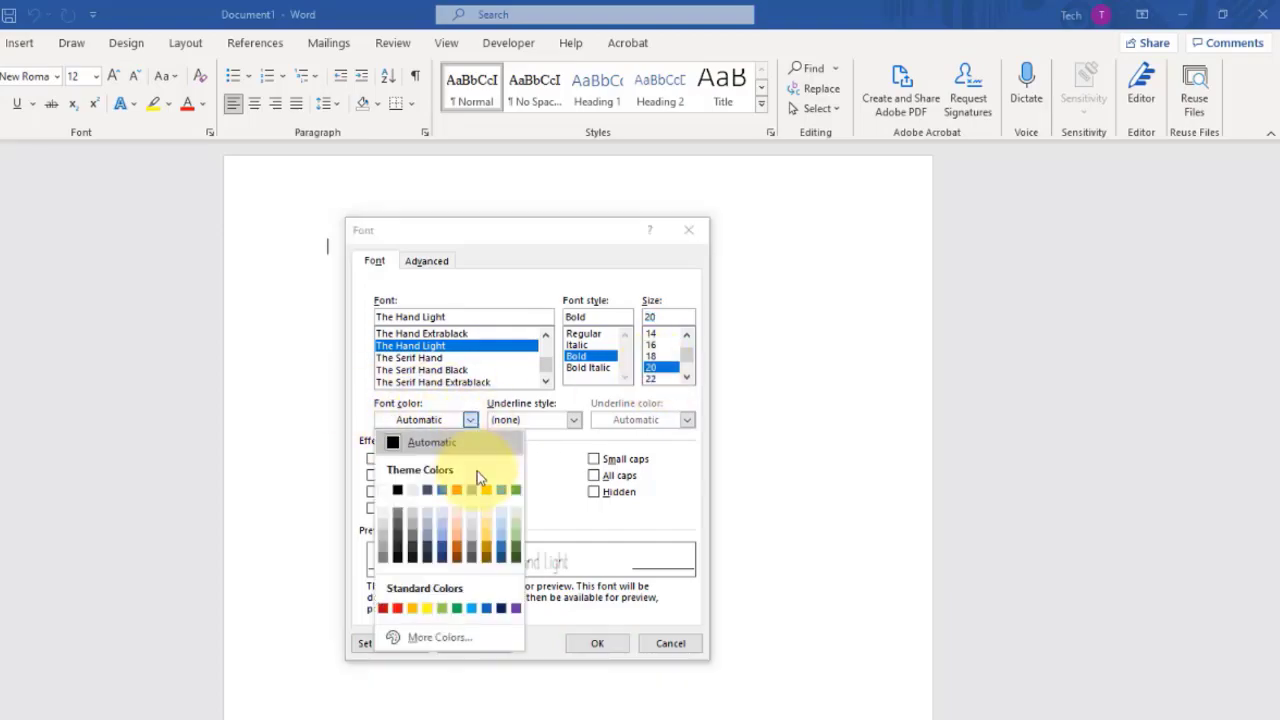
left_click(442, 491)
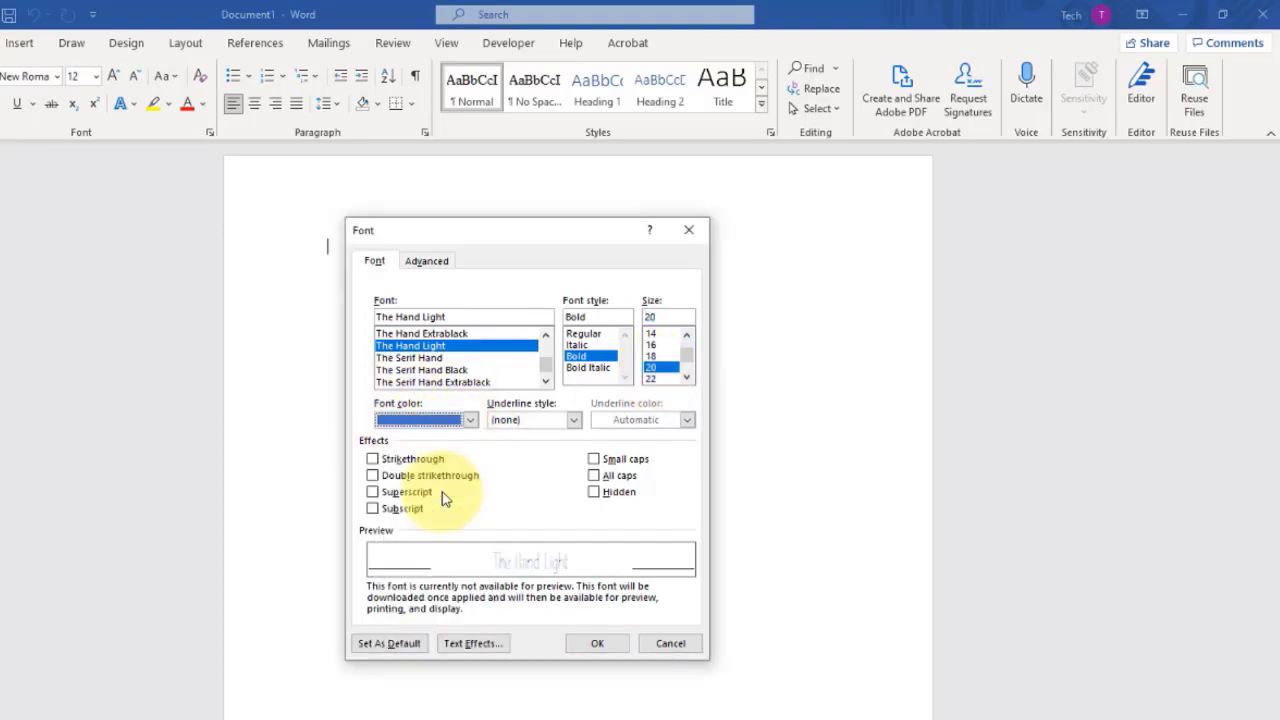
left_click(390, 645)
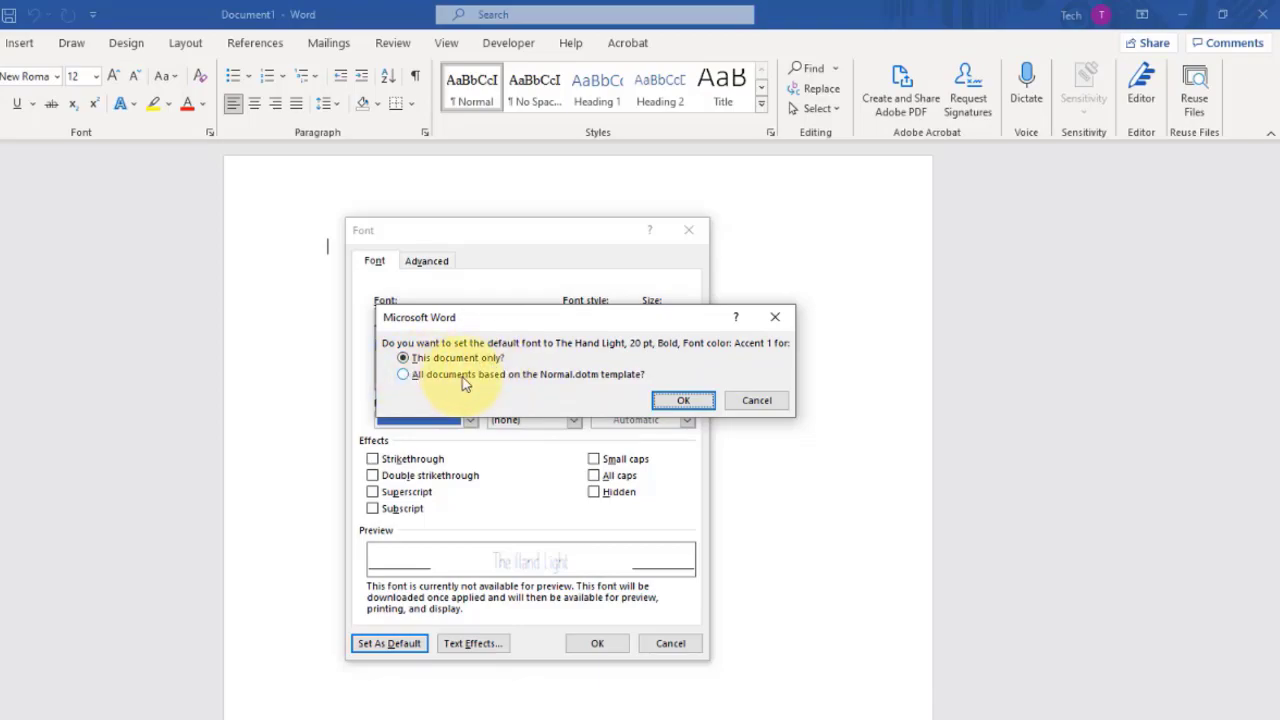
left_click(684, 401)
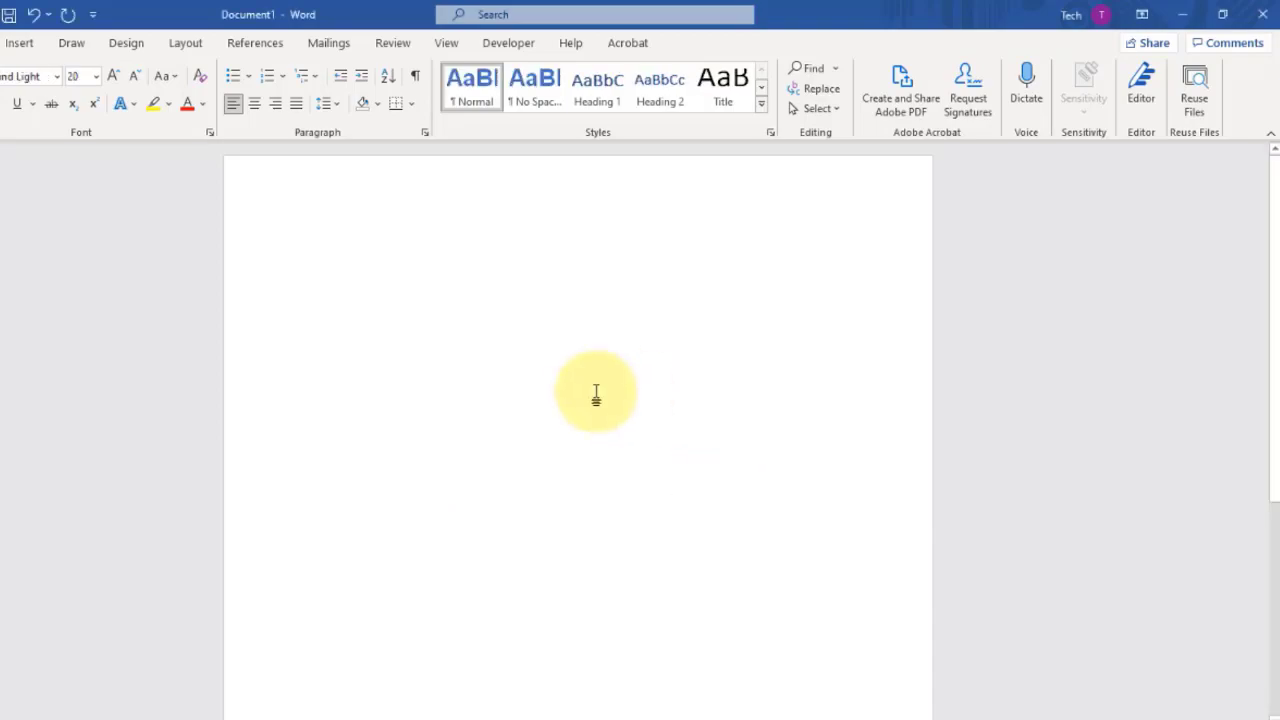
Enter the sample text "Nnn testing 1" on the blank page to try out the new default font
type("m")
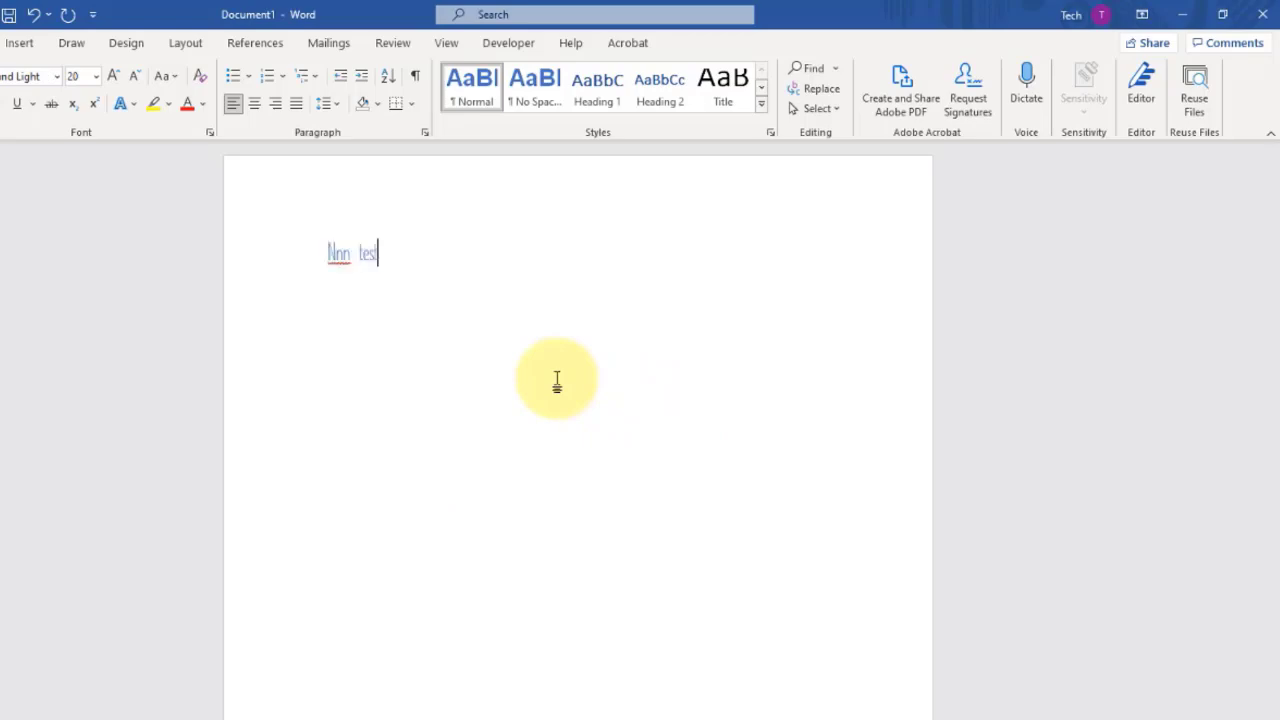
type("nn testing ")
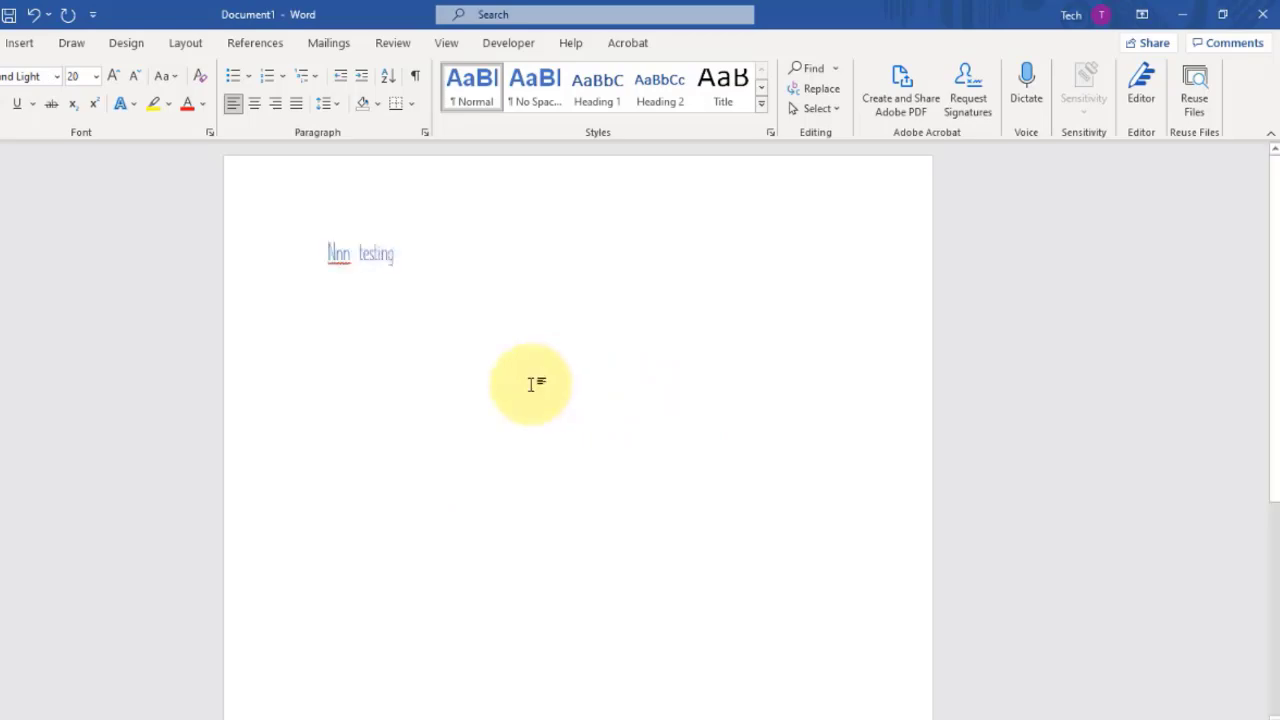
type("1")
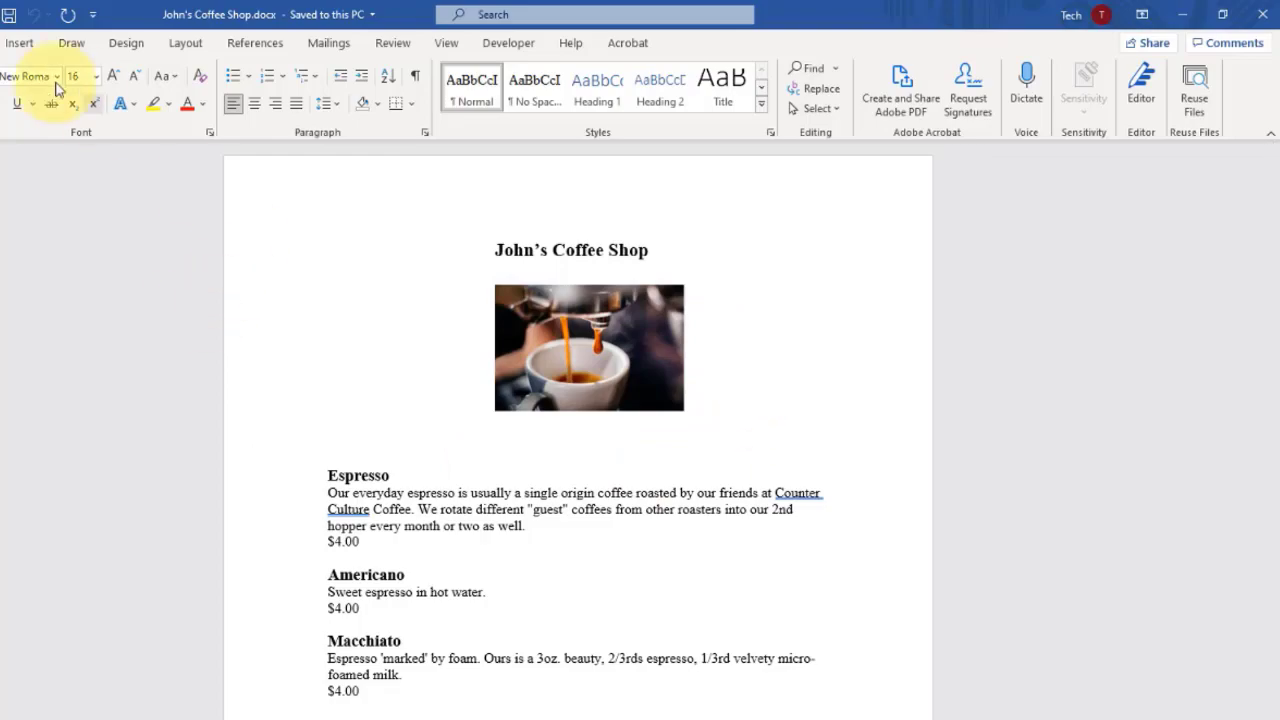
Transform John's Coffee Shop.docx into a Microsoft Sway web page with the Convergence style, using the signed-in account
left_click(3, 43)
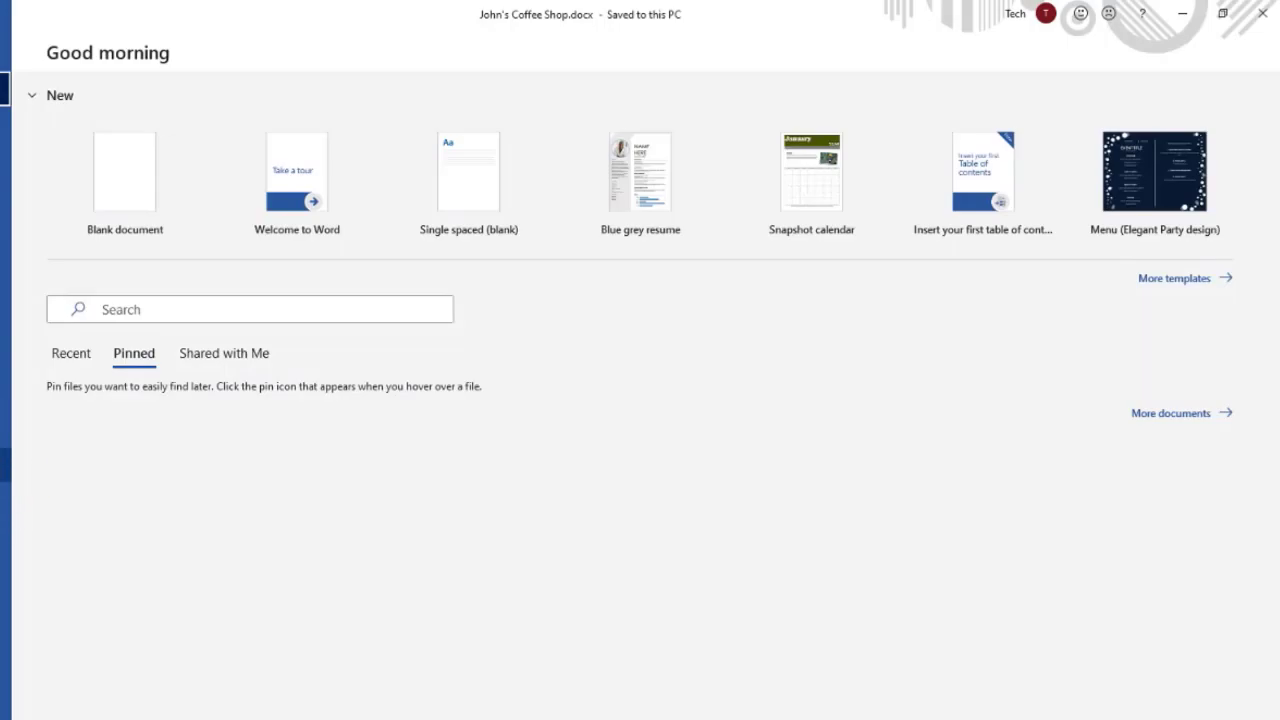
left_click(6, 465)
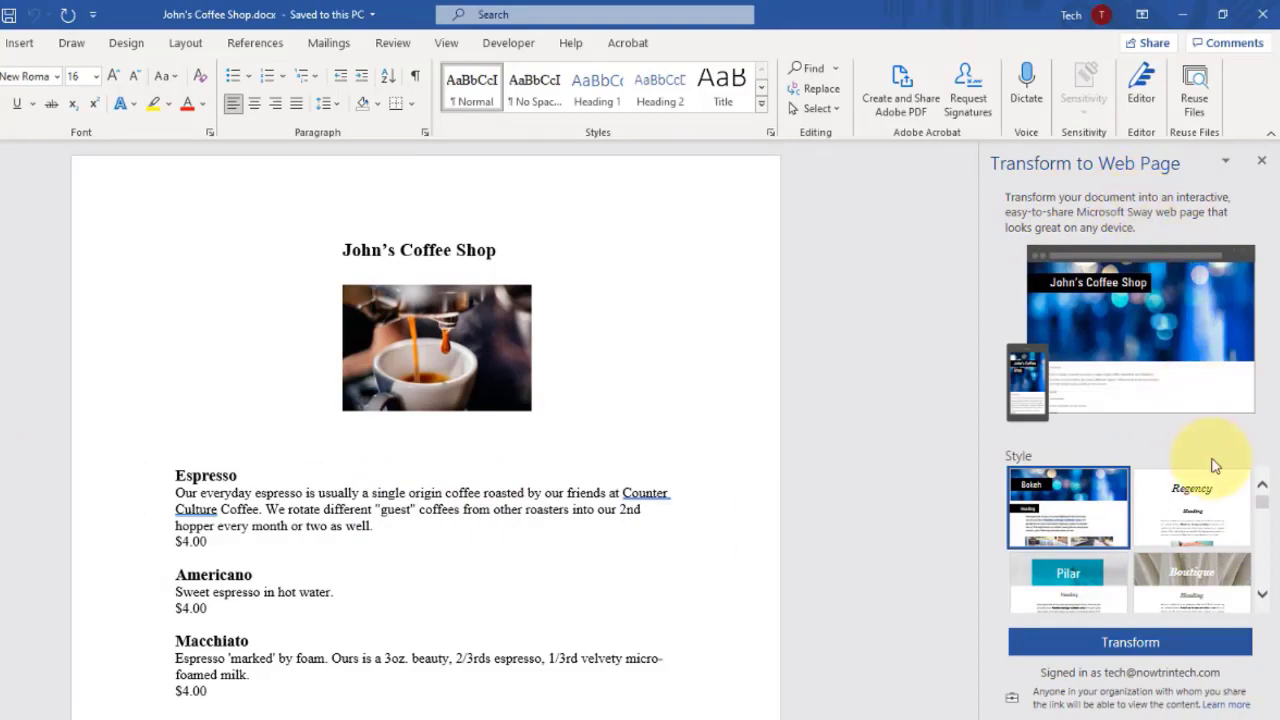
left_click(1264, 598)
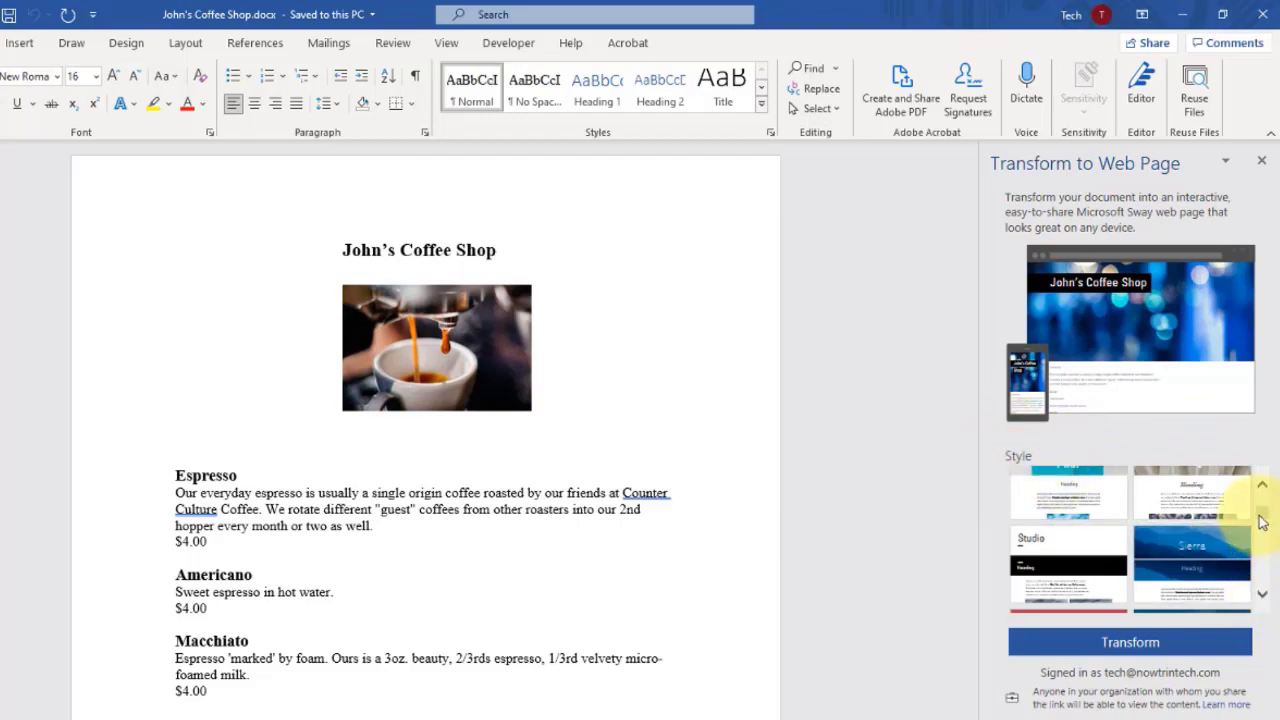
left_click_drag(1262, 512, 1264, 557)
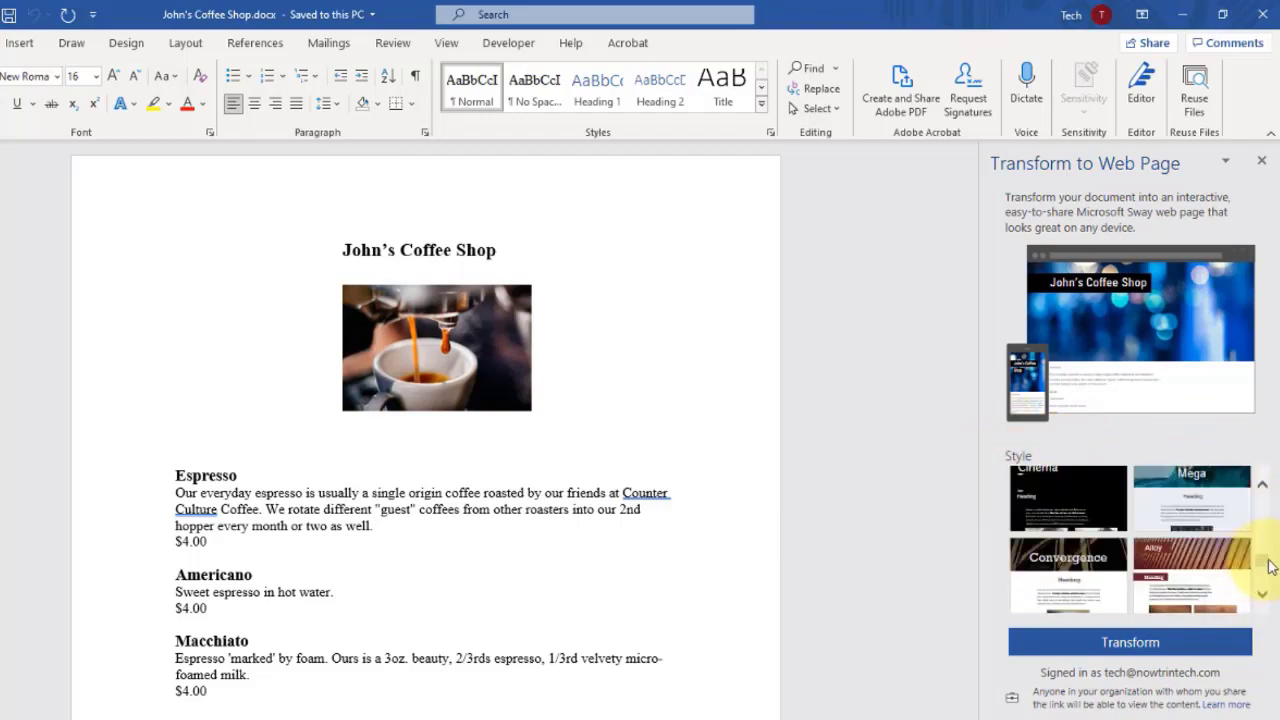
left_click(1075, 575)
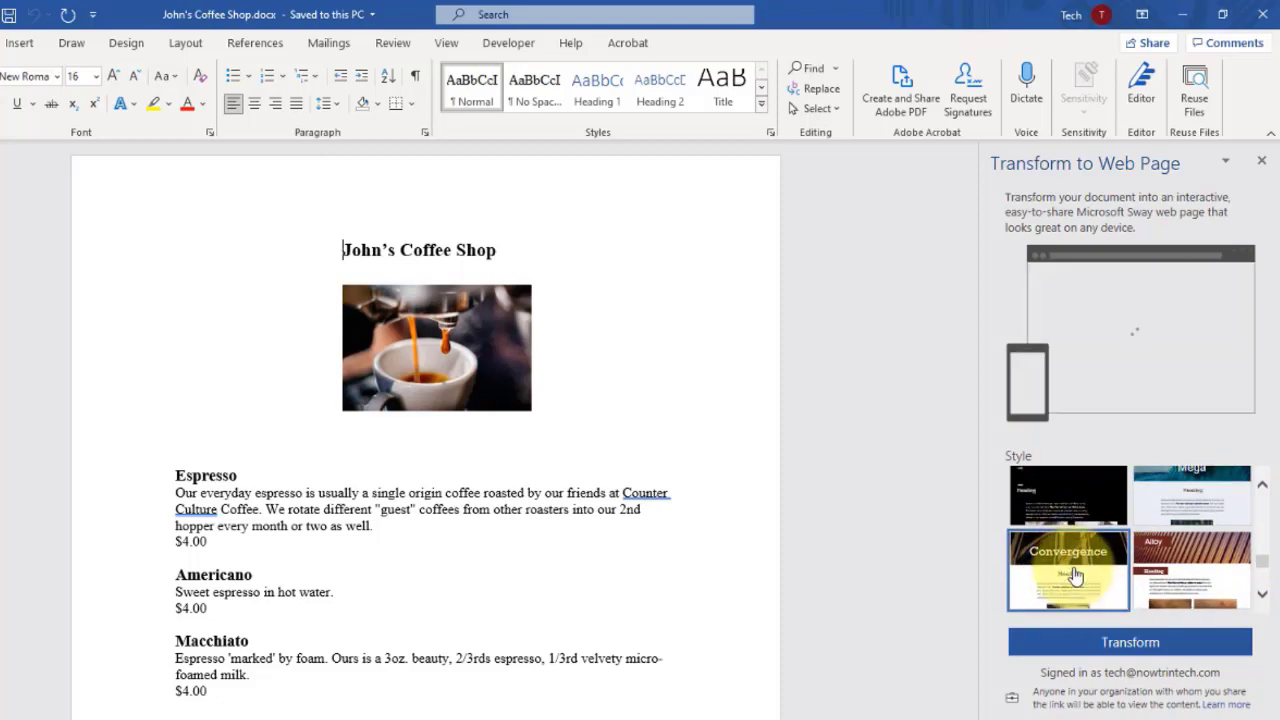
left_click(1129, 655)
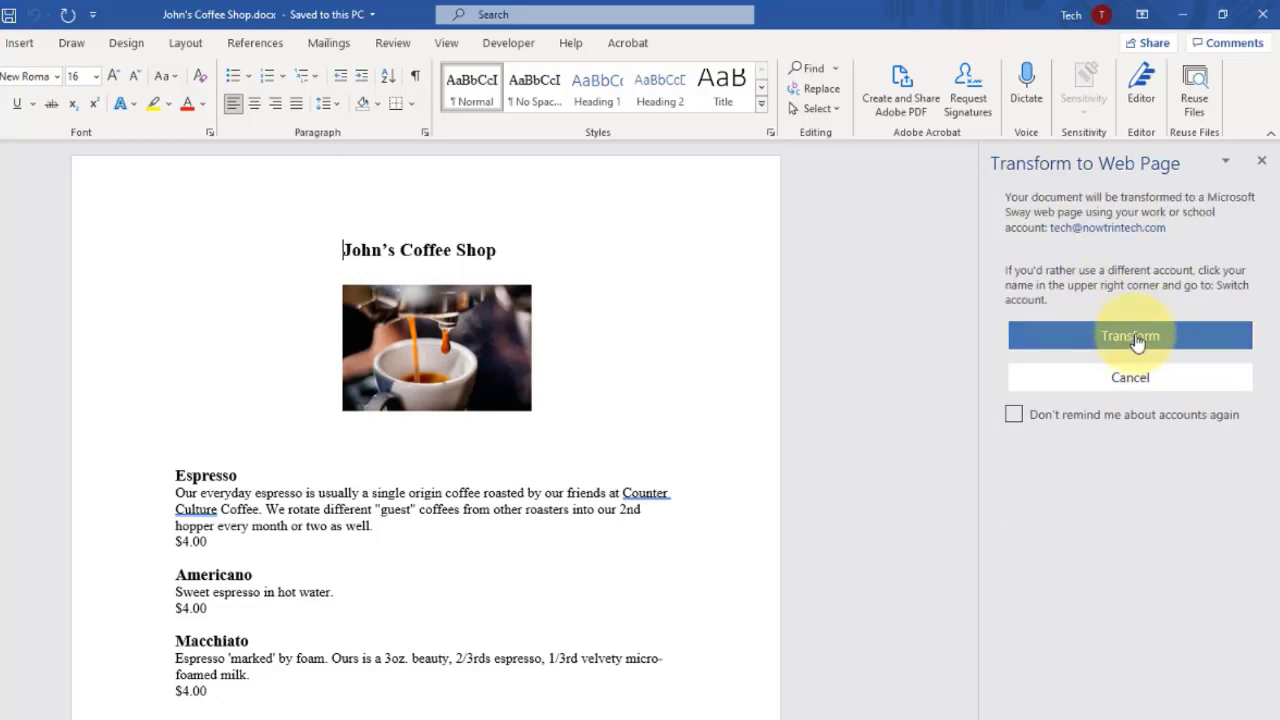
left_click(1141, 340)
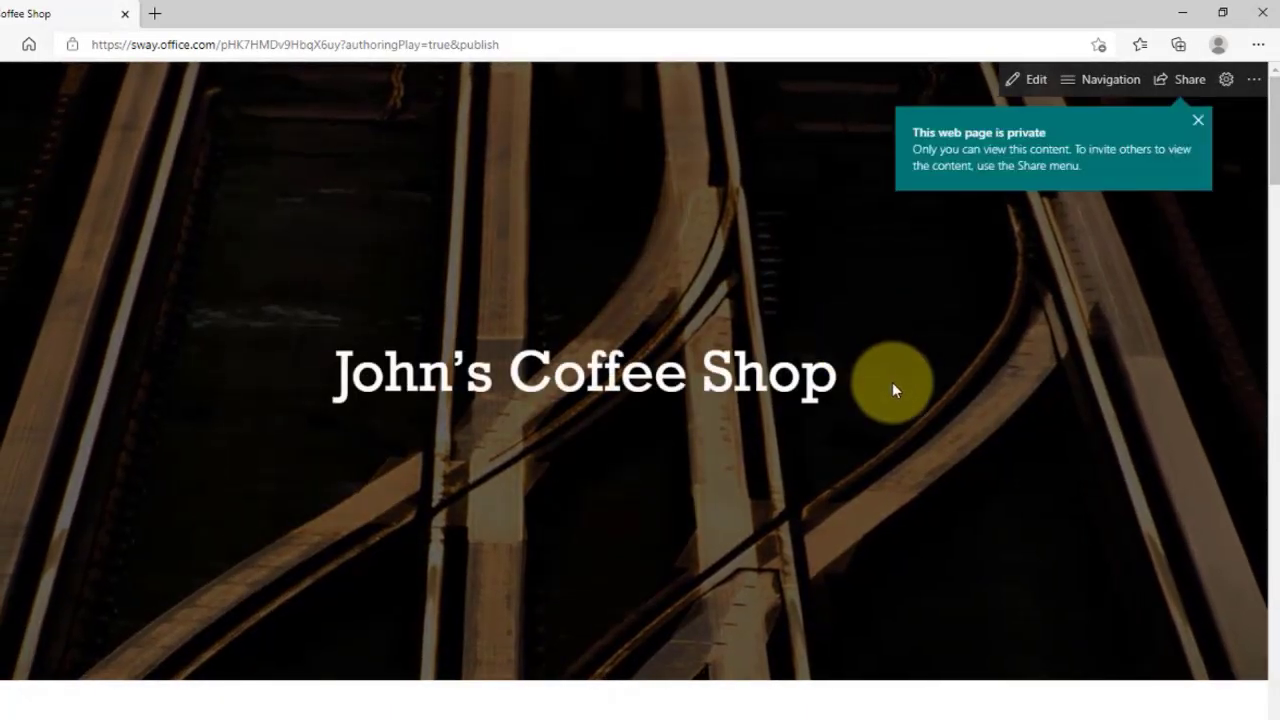
Look through the generated John's Coffee Shop Sway web page to review its title banner, photo and menu items
scroll(892, 385, "down", 3)
scroll(903, 407, "down", 10)
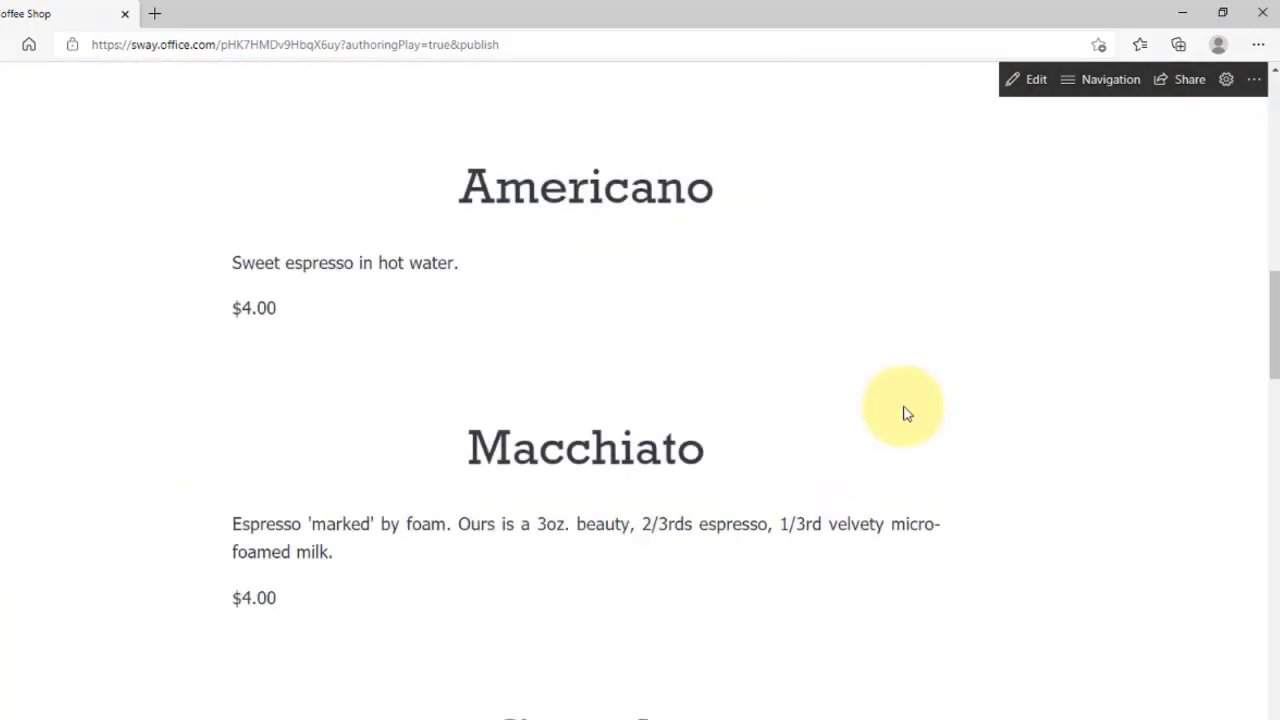
scroll(906, 413, "down", 8)
scroll(911, 420, "up", 3)
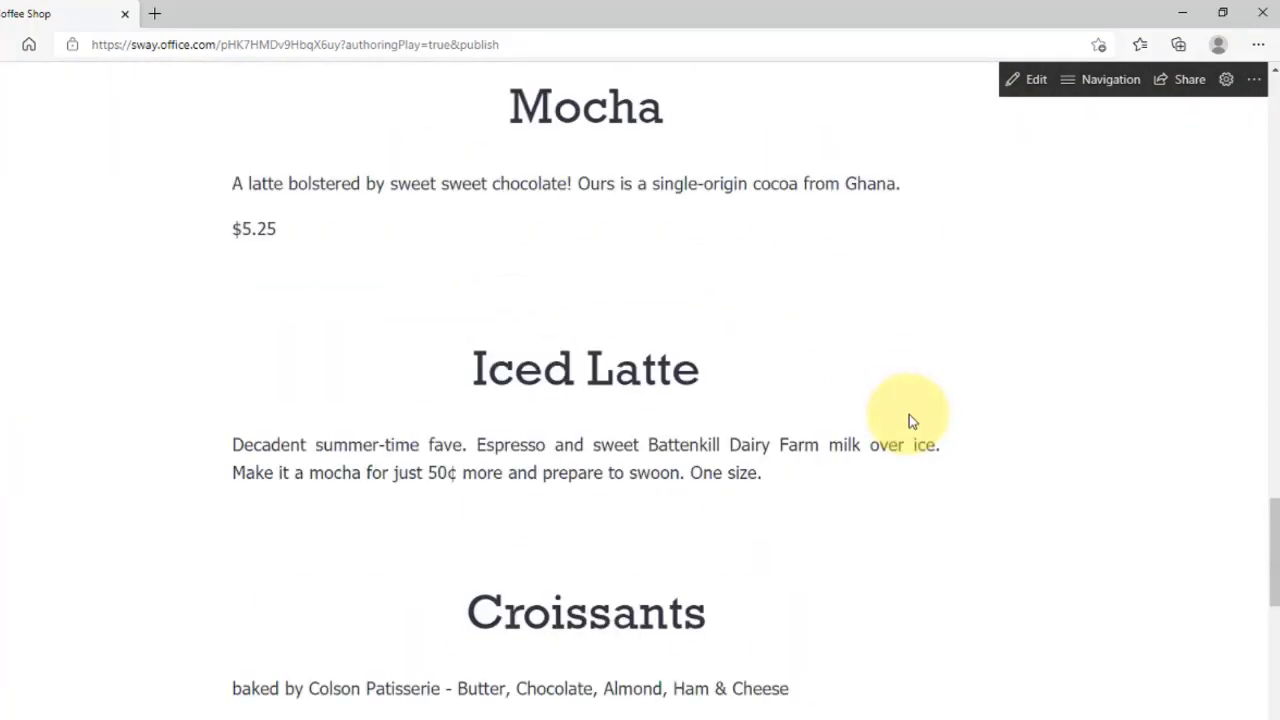
scroll(909, 415, "up", 15)
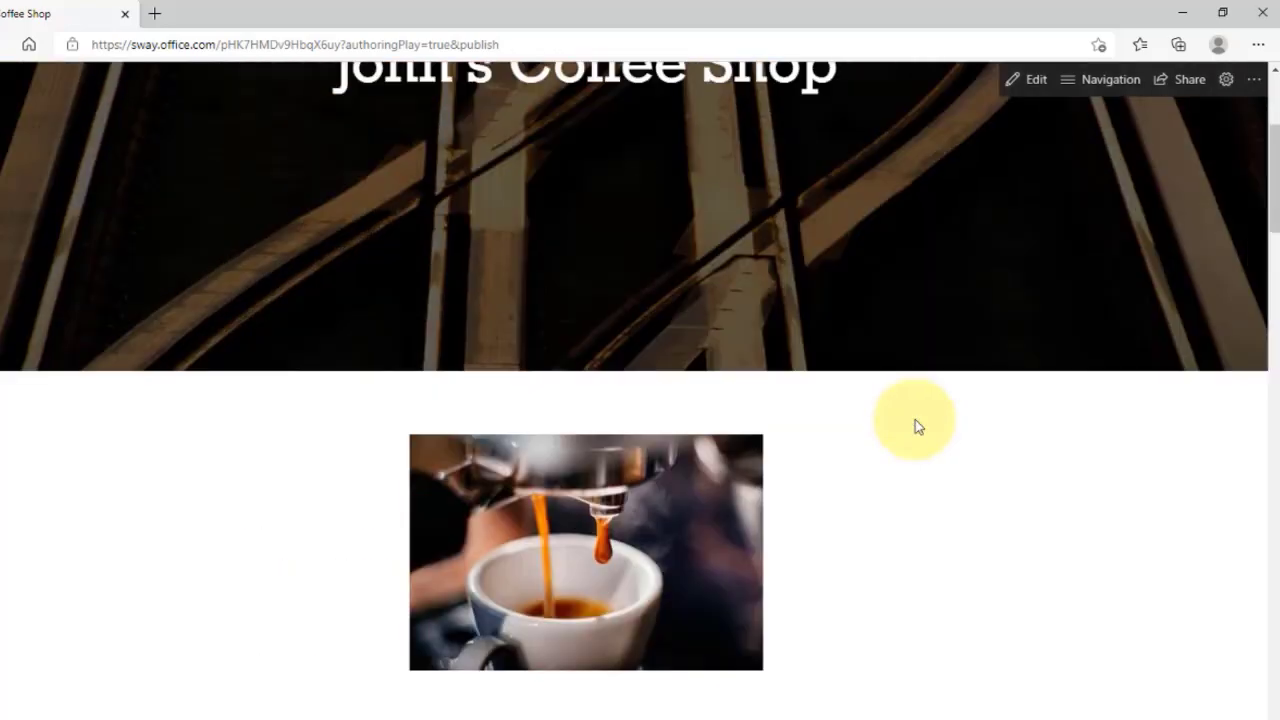
scroll(916, 420, "up", 5)
scroll(932, 435, "down", 1)
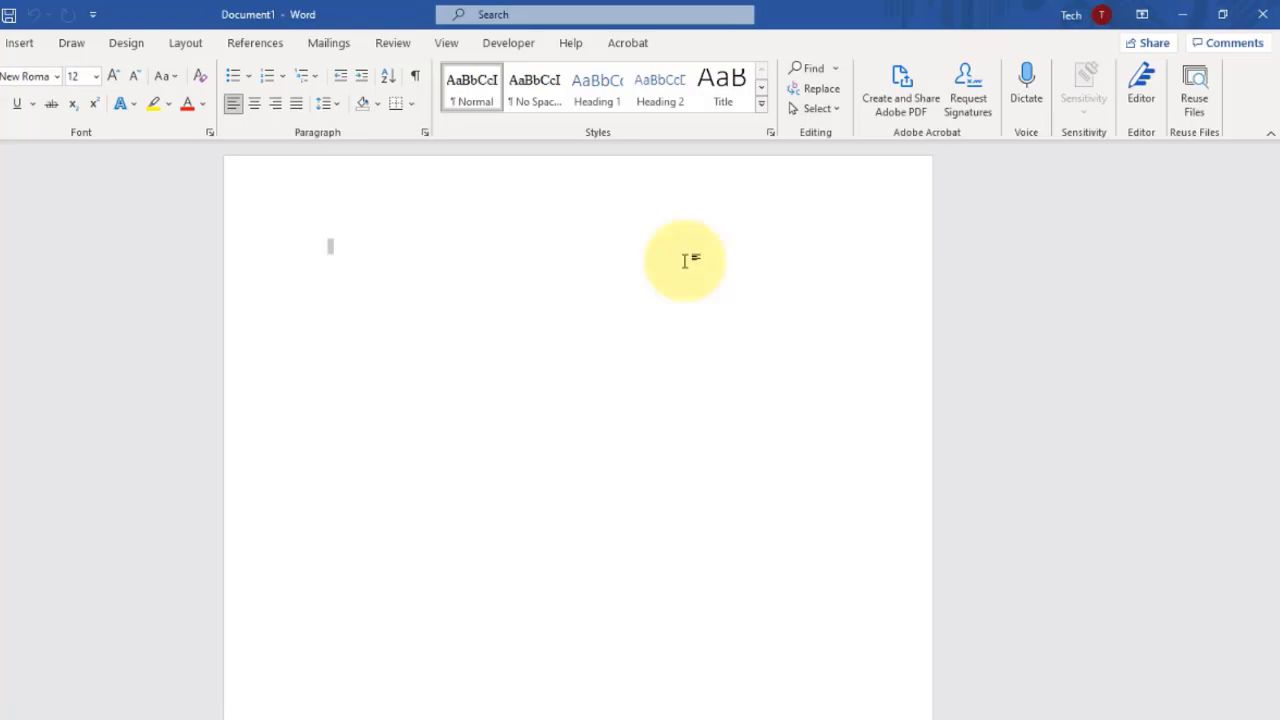
Open the stock image library from the blank document and browse the Food And Drinks icons
left_click(20, 43)
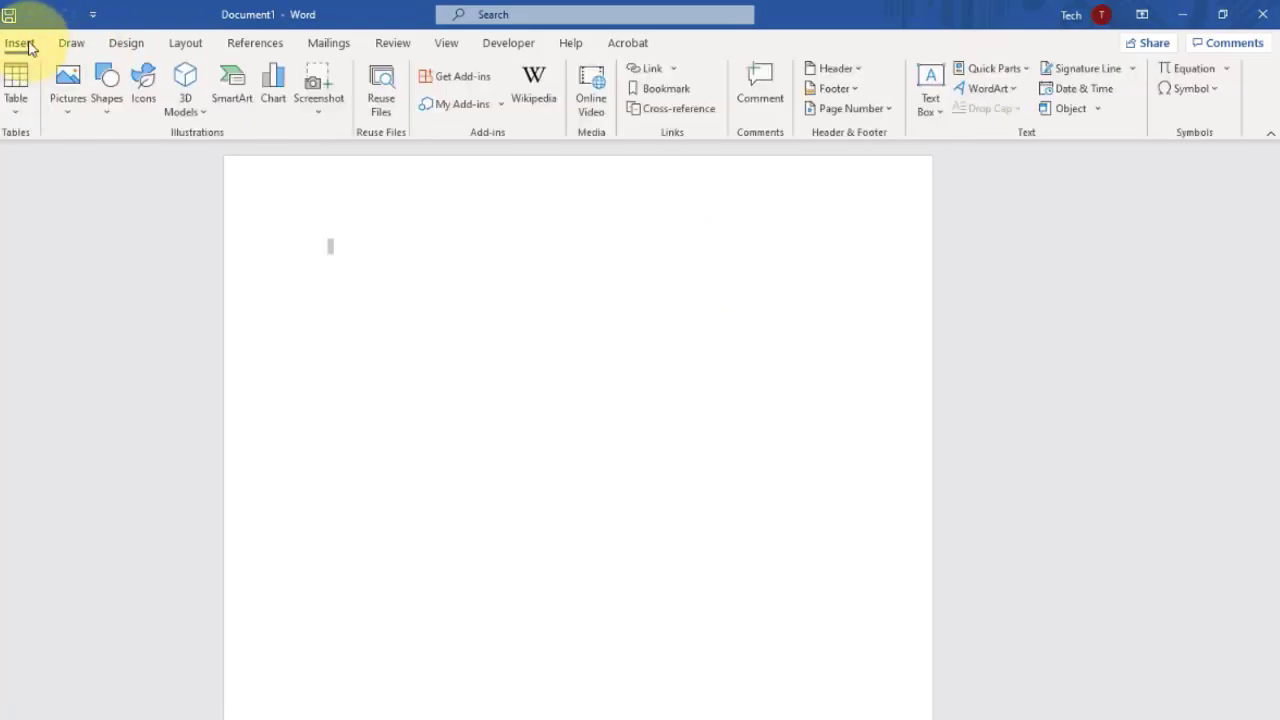
left_click(71, 119)
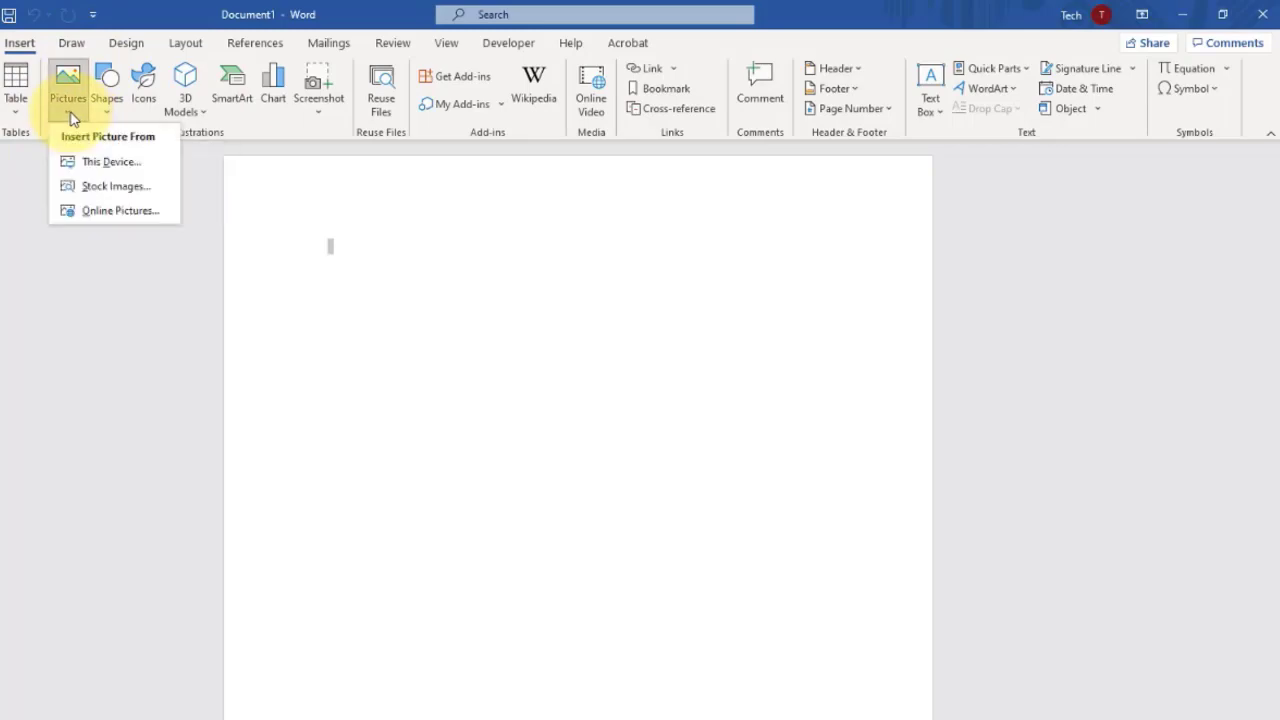
left_click(107, 188)
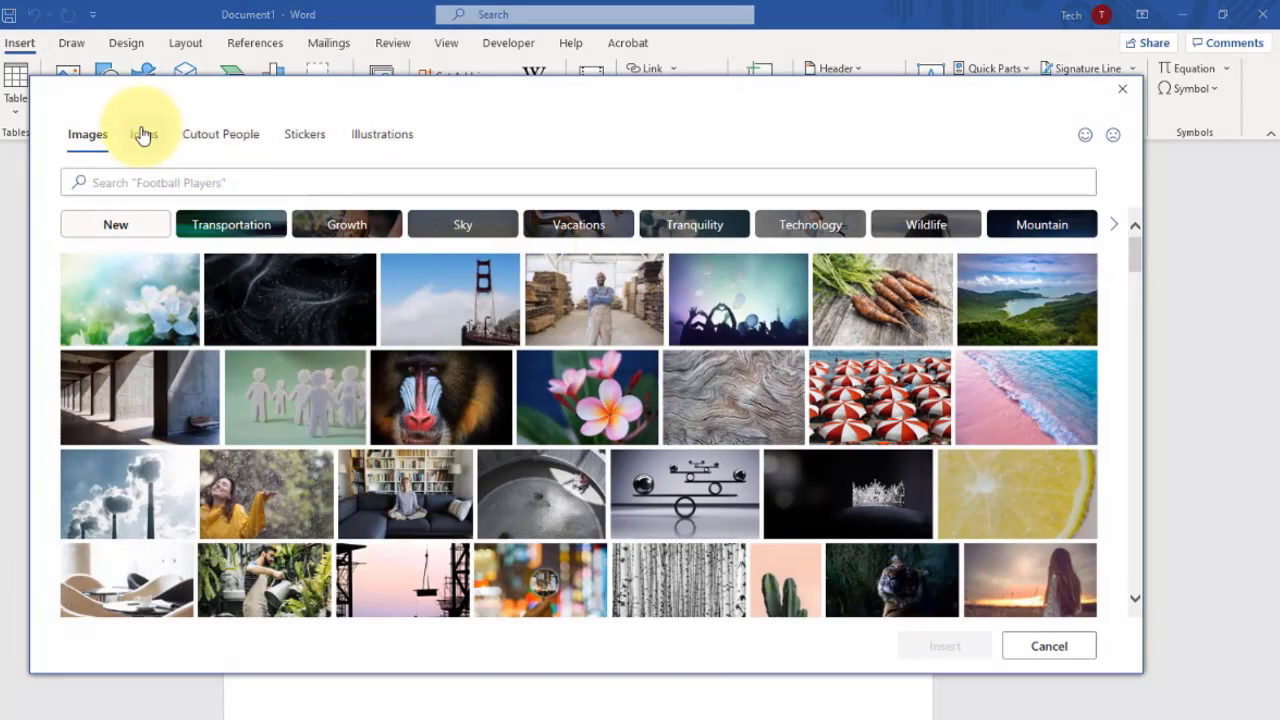
left_click(146, 140)
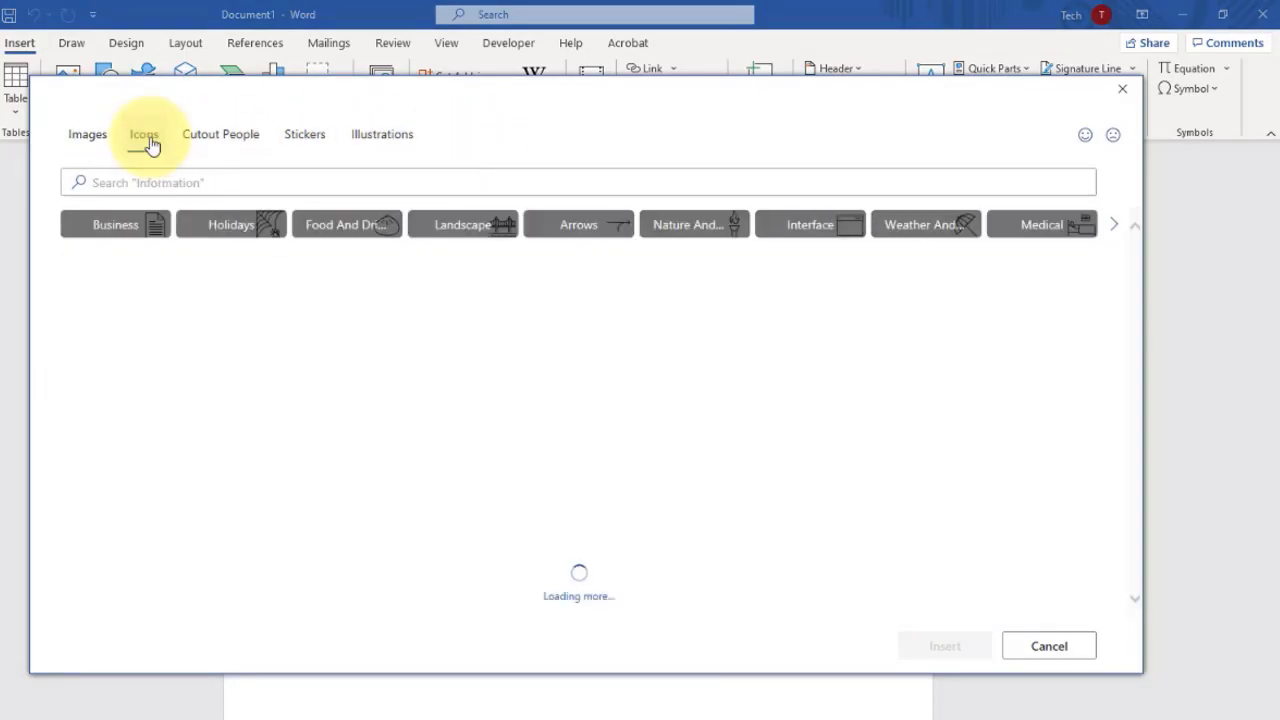
left_click(223, 232)
left_click(331, 230)
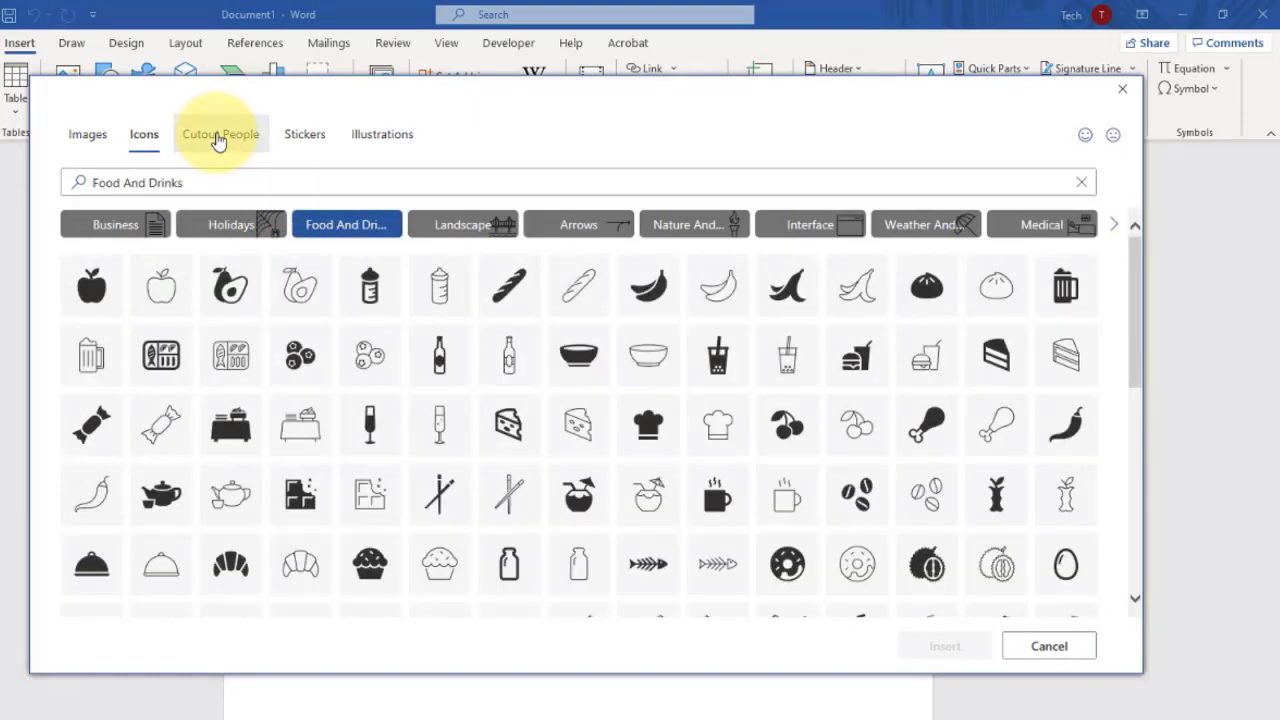
Browse the cutout people, stickers and illustrations collections of the stock image library
left_click(218, 141)
left_click(357, 223)
left_click(449, 226)
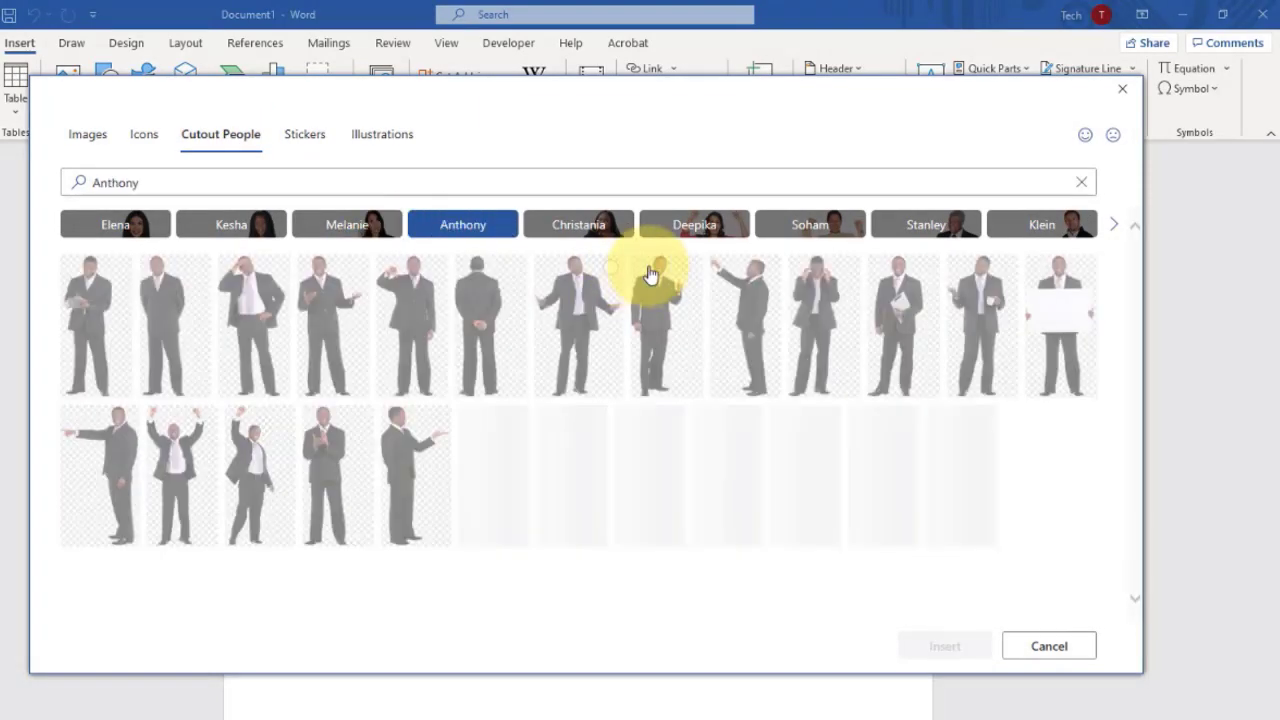
left_click(304, 136)
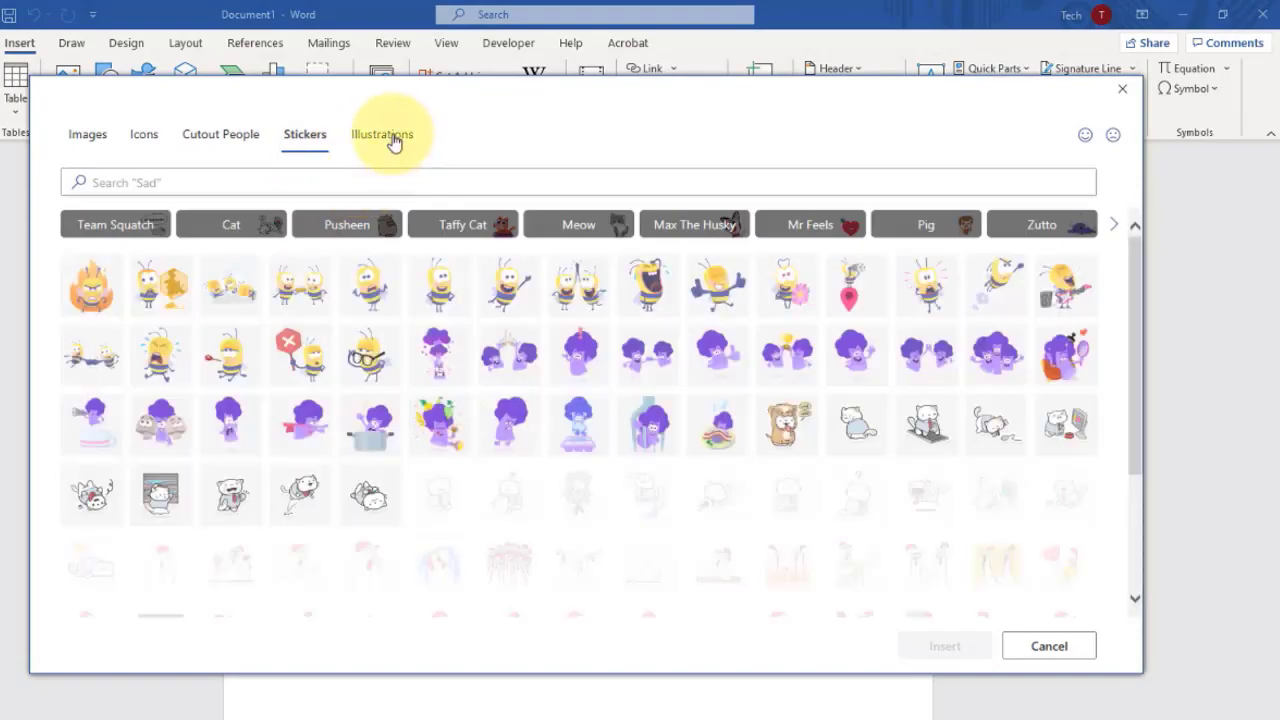
left_click(385, 136)
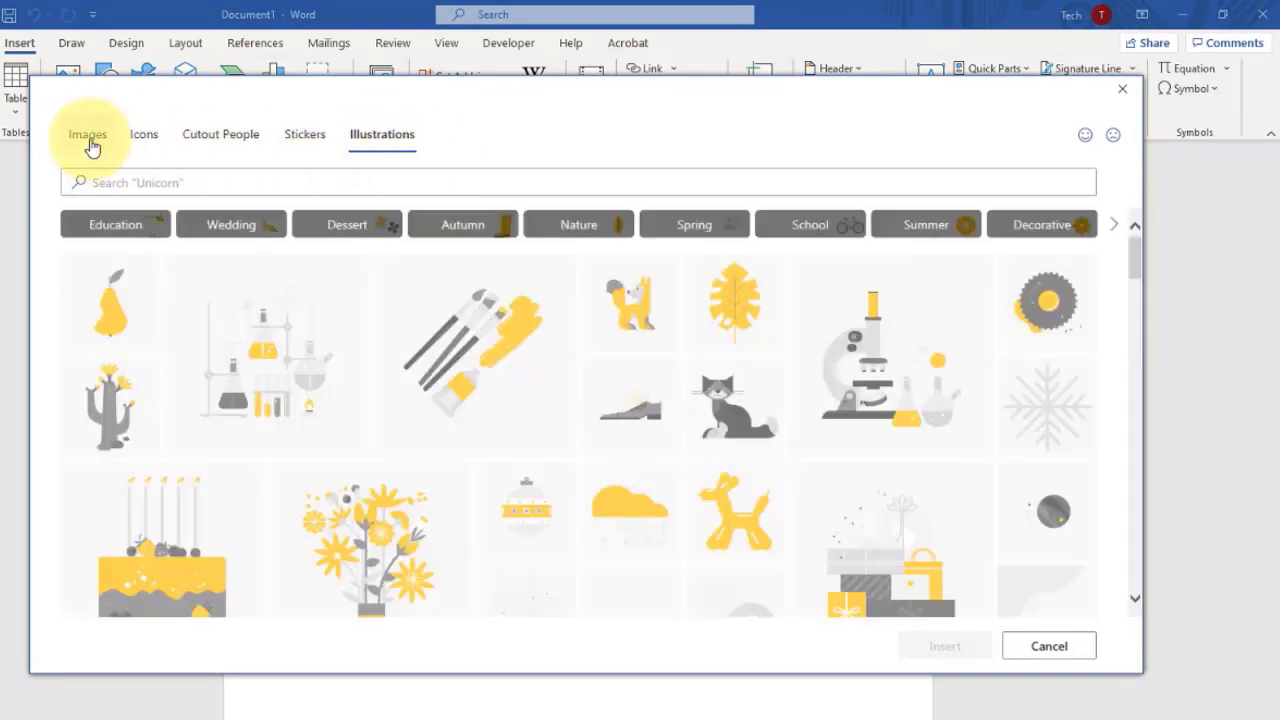
Search the stock images for "dogs" and insert the photo of the brown dog standing in a field at sunset
left_click(89, 140)
left_click(157, 183)
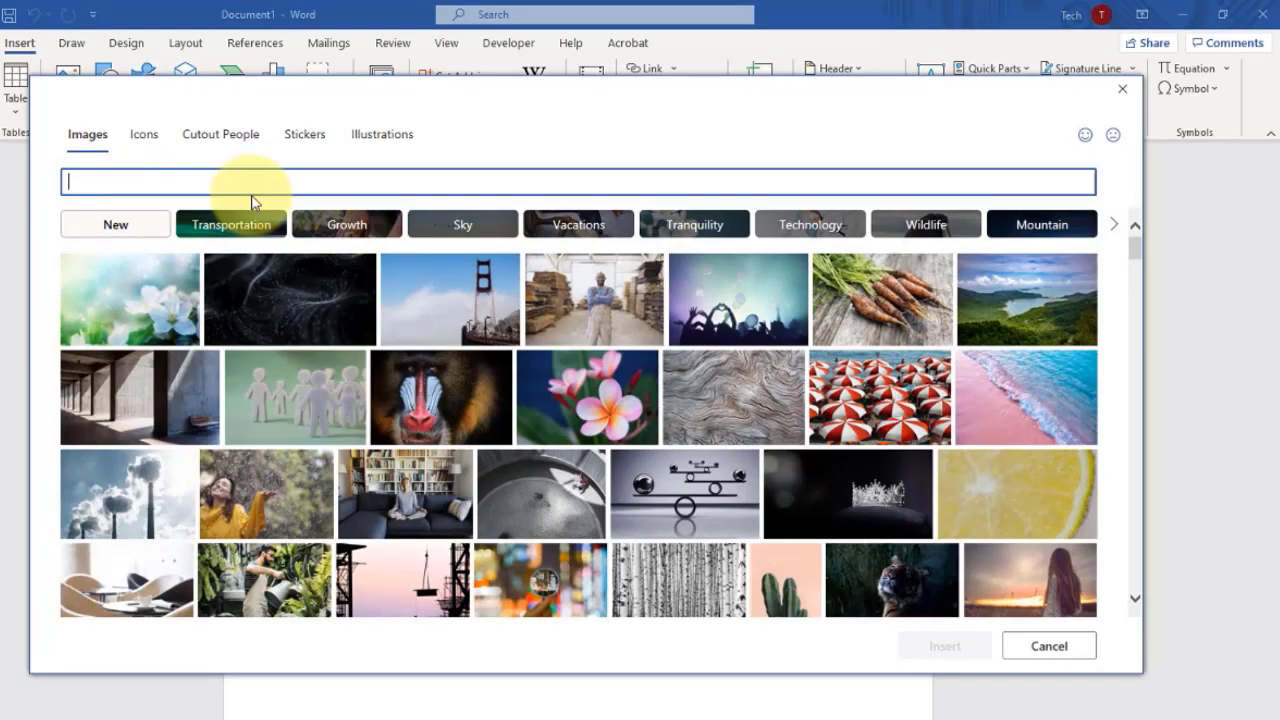
type("dogs")
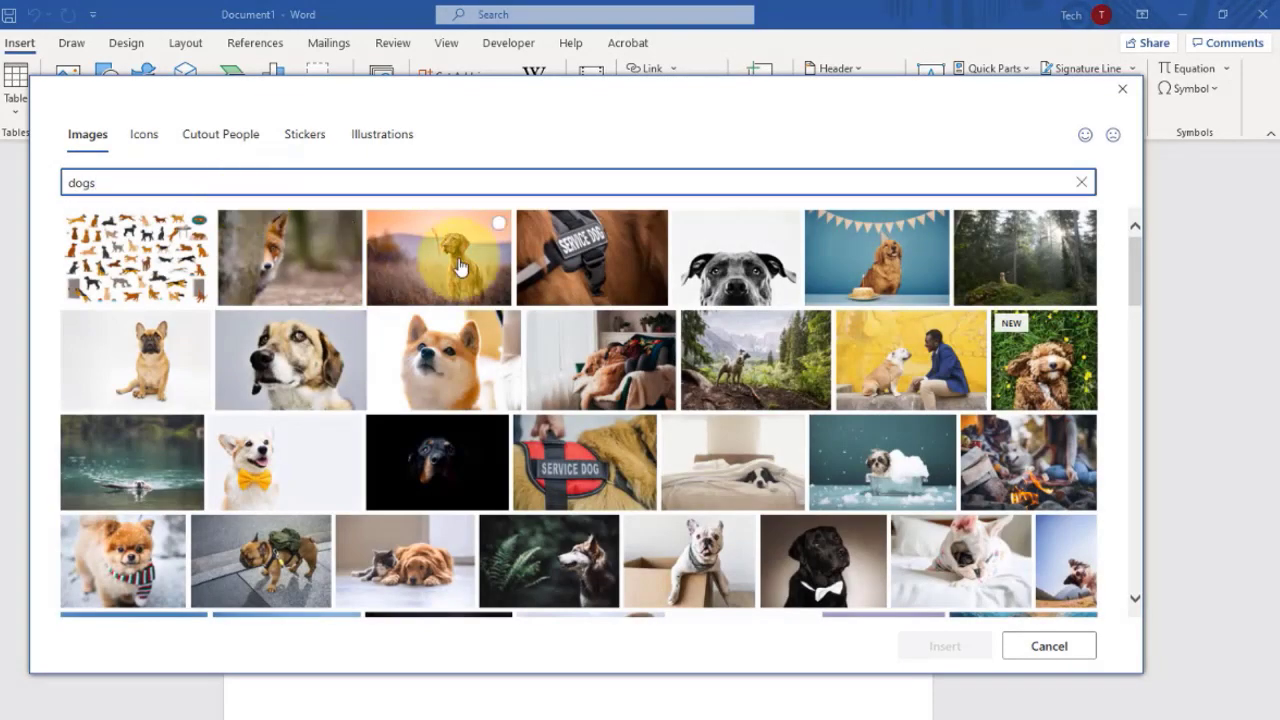
left_click(460, 267)
left_click(928, 646)
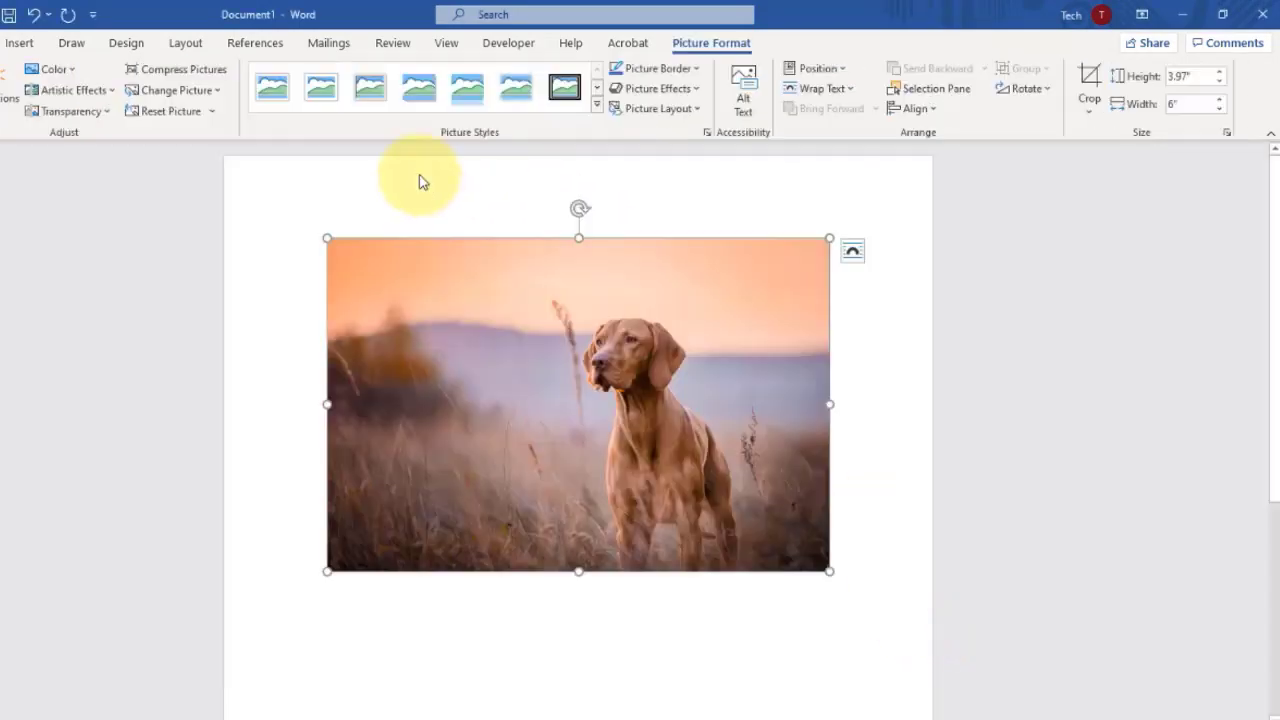
left_click_drag(793, 262, 800, 289)
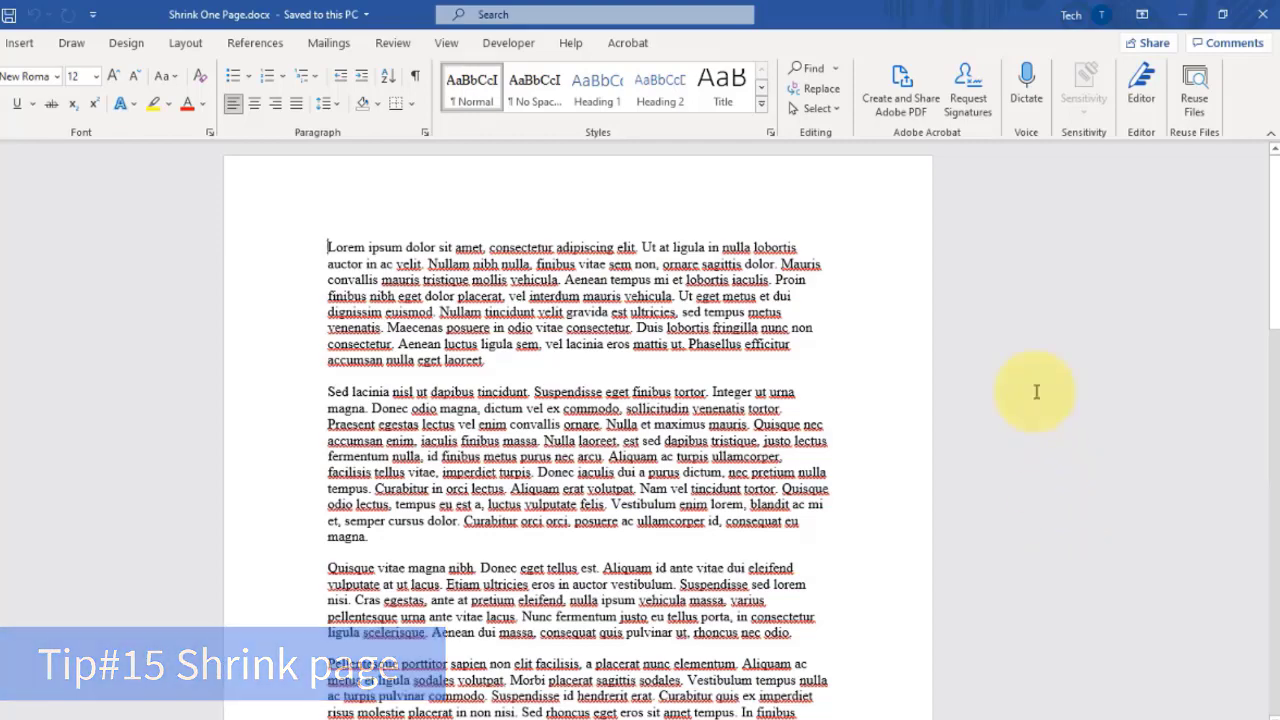
Examine how the text of Shrink One Page.docx is distributed across its pages
scroll(915, 425, "down", 10)
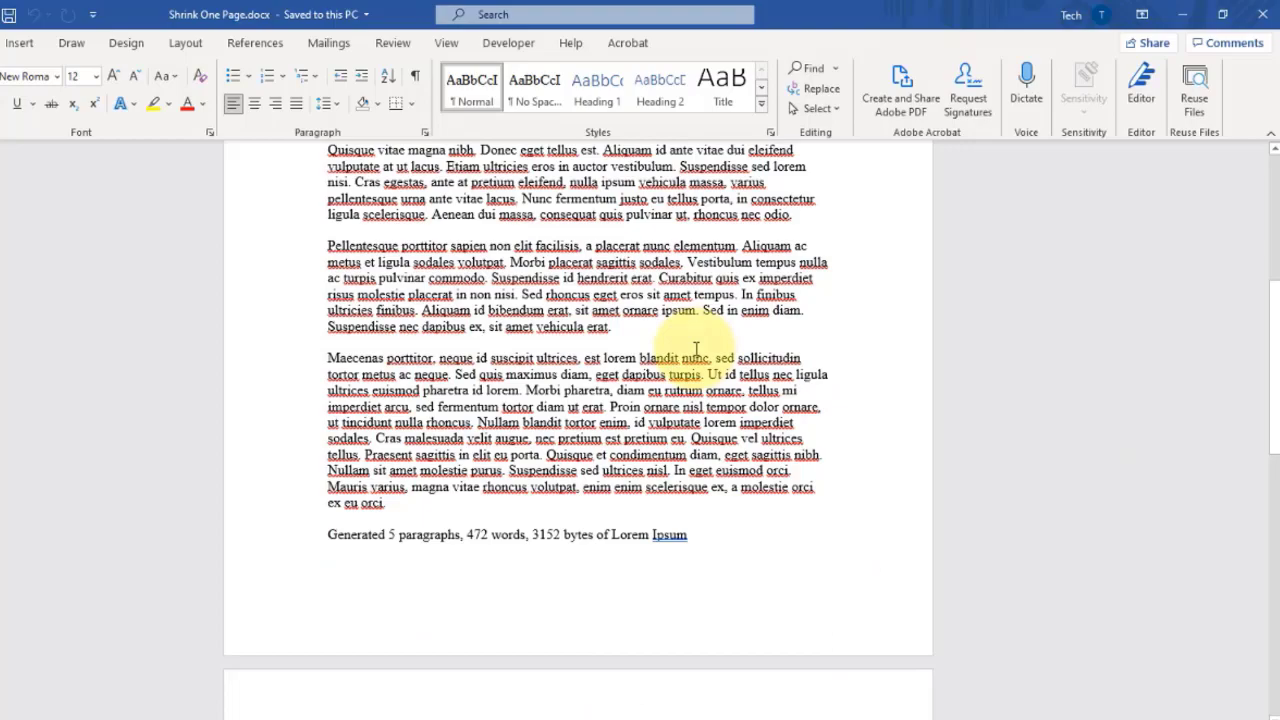
scroll(1035, 330, "up", 2)
scroll(1030, 330, "down", 6)
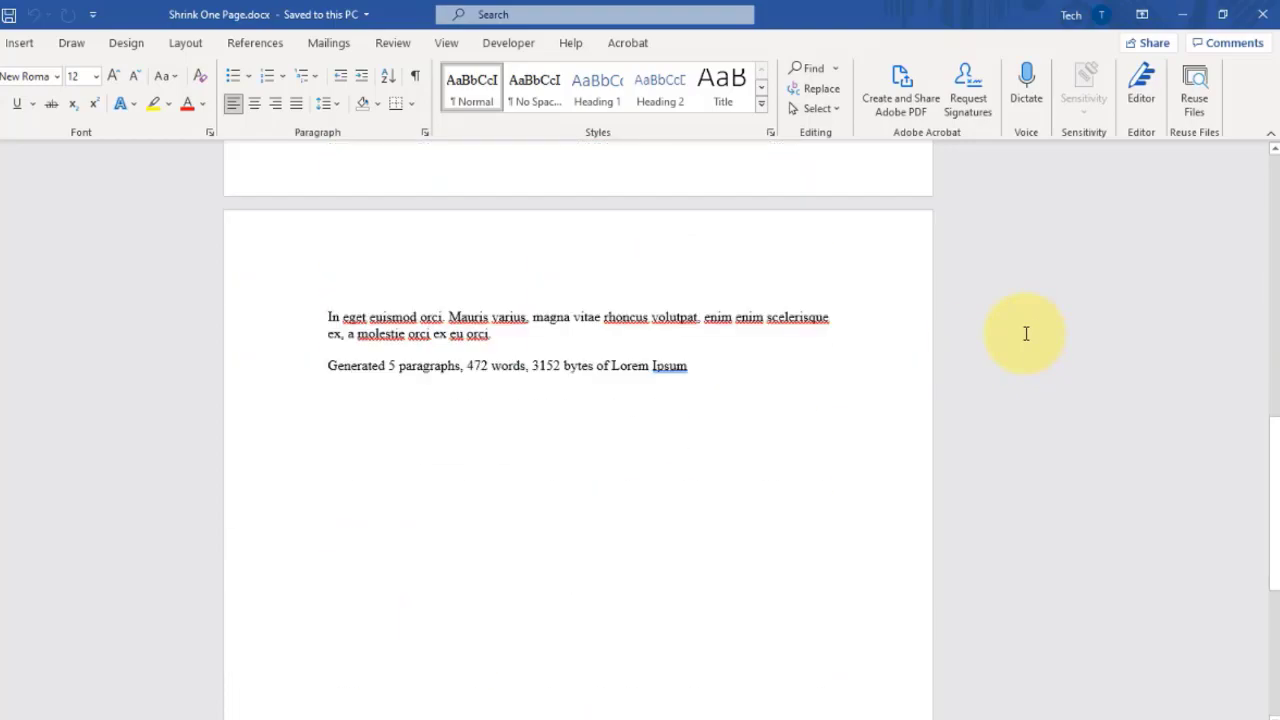
scroll(1027, 328, "up", 3)
scroll(1027, 328, "up", 5)
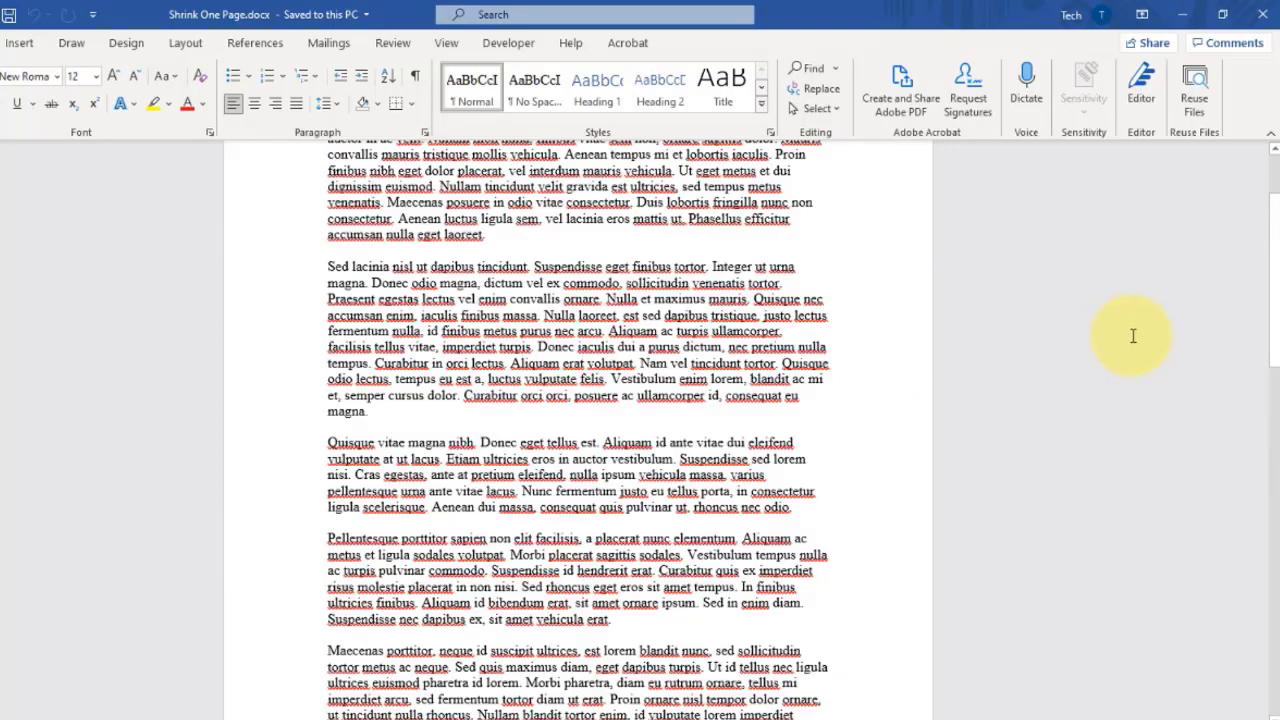
Add the Shrink One Page command from All Commands to the Quick Access Toolbar for all documents
key("alt+f")
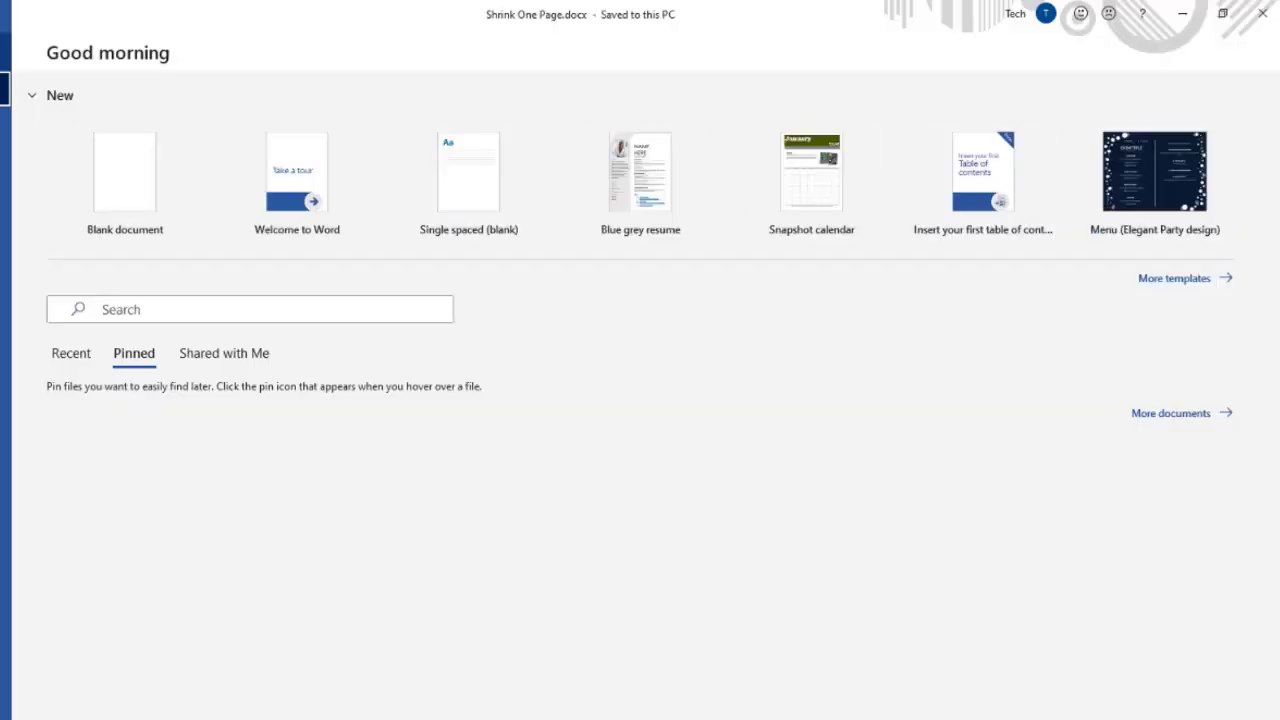
left_click(6, 709)
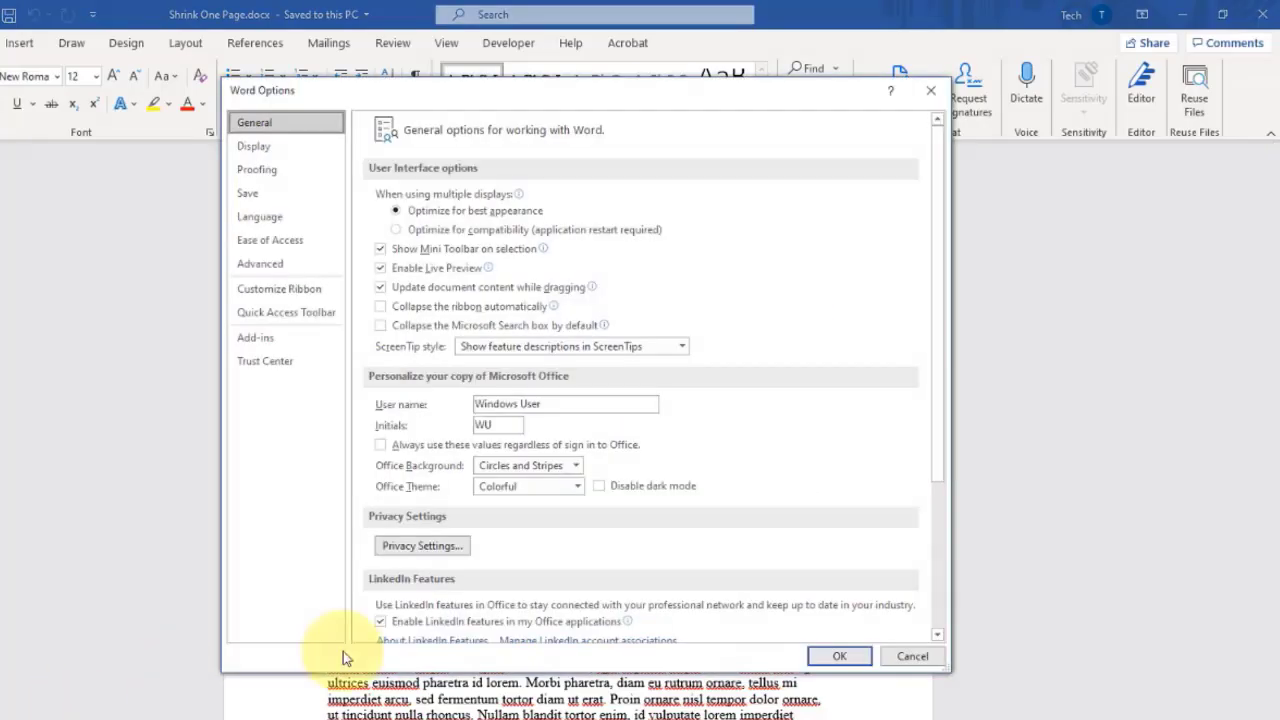
left_click(285, 318)
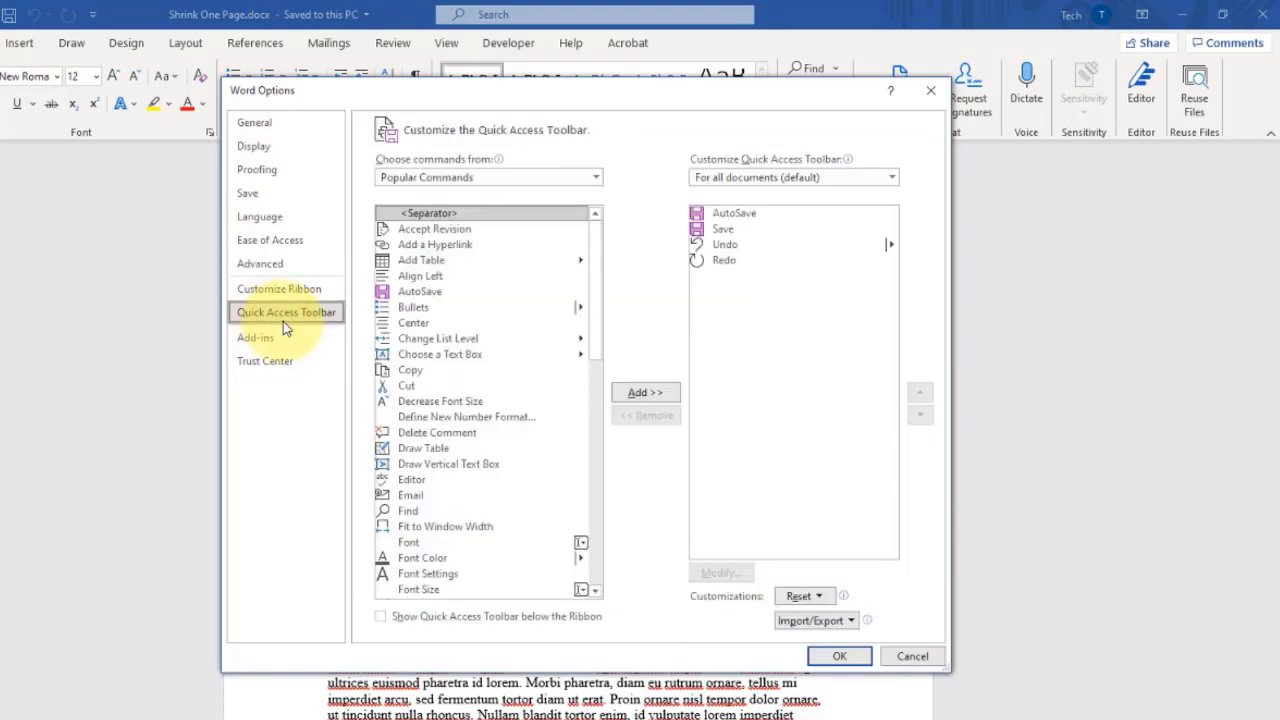
left_click(486, 177)
left_click(497, 174)
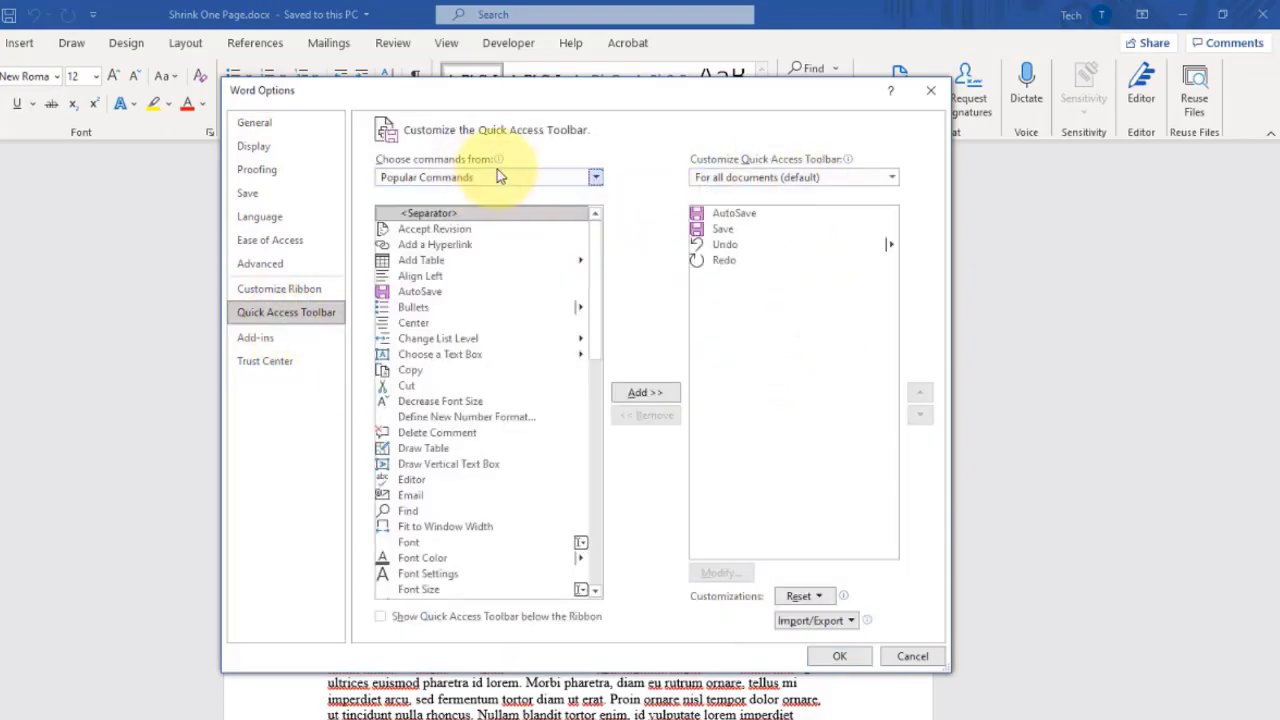
left_click(481, 176)
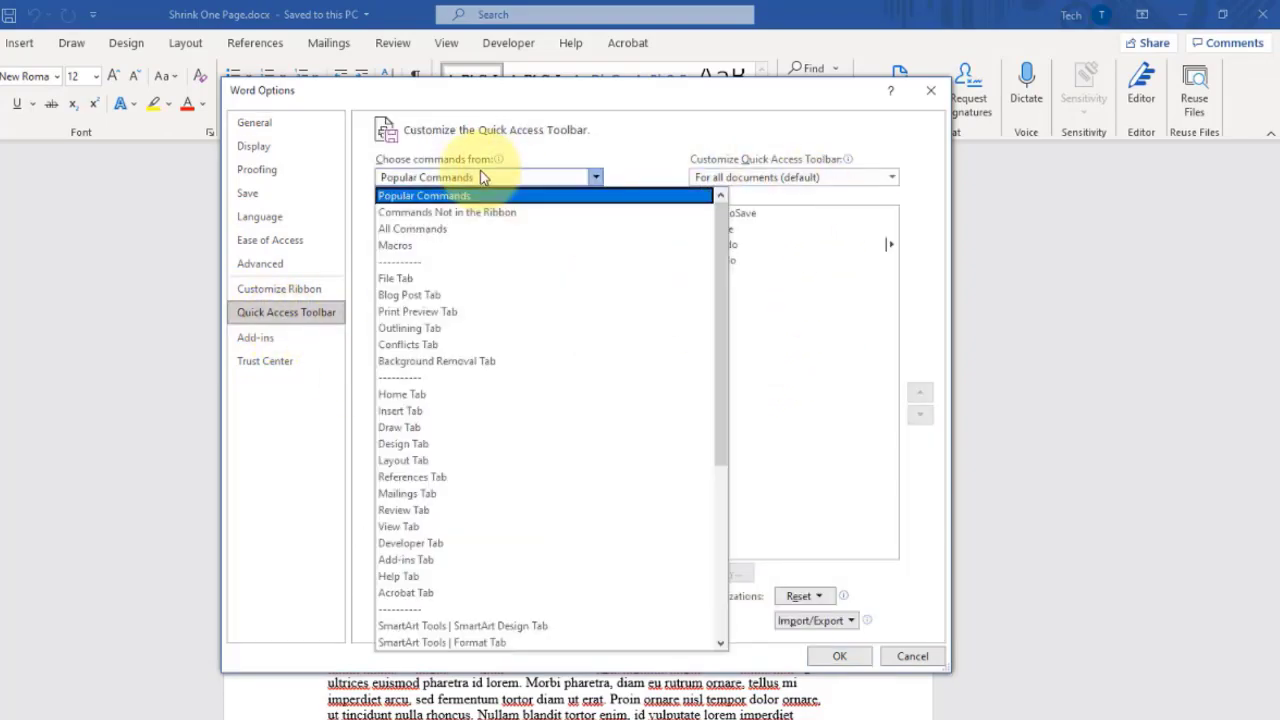
left_click(450, 237)
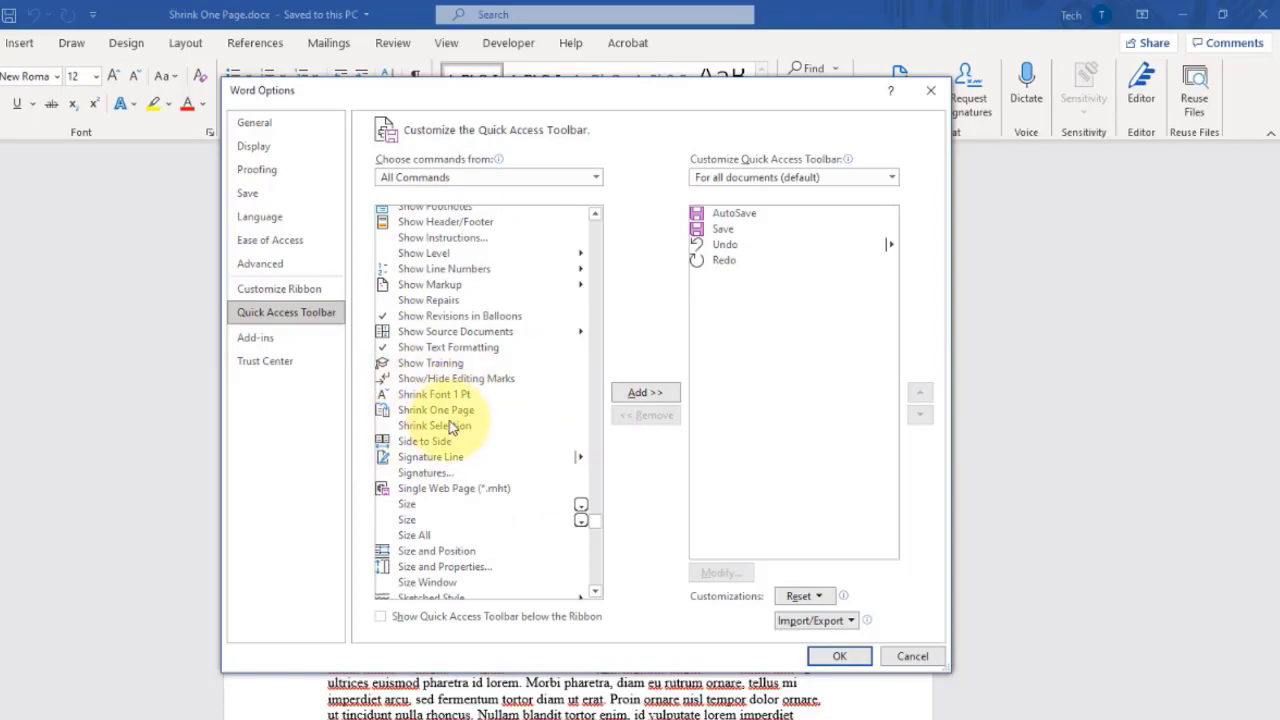
left_click(443, 412)
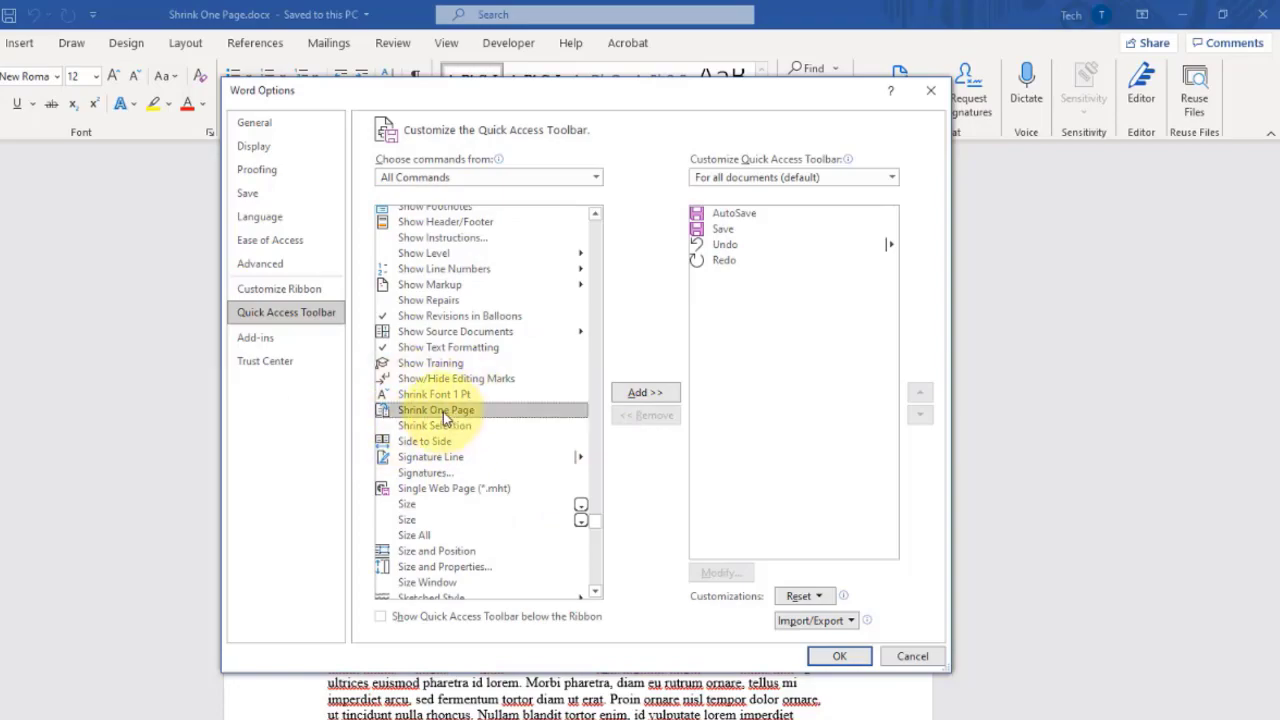
left_click(625, 395)
left_click(839, 656)
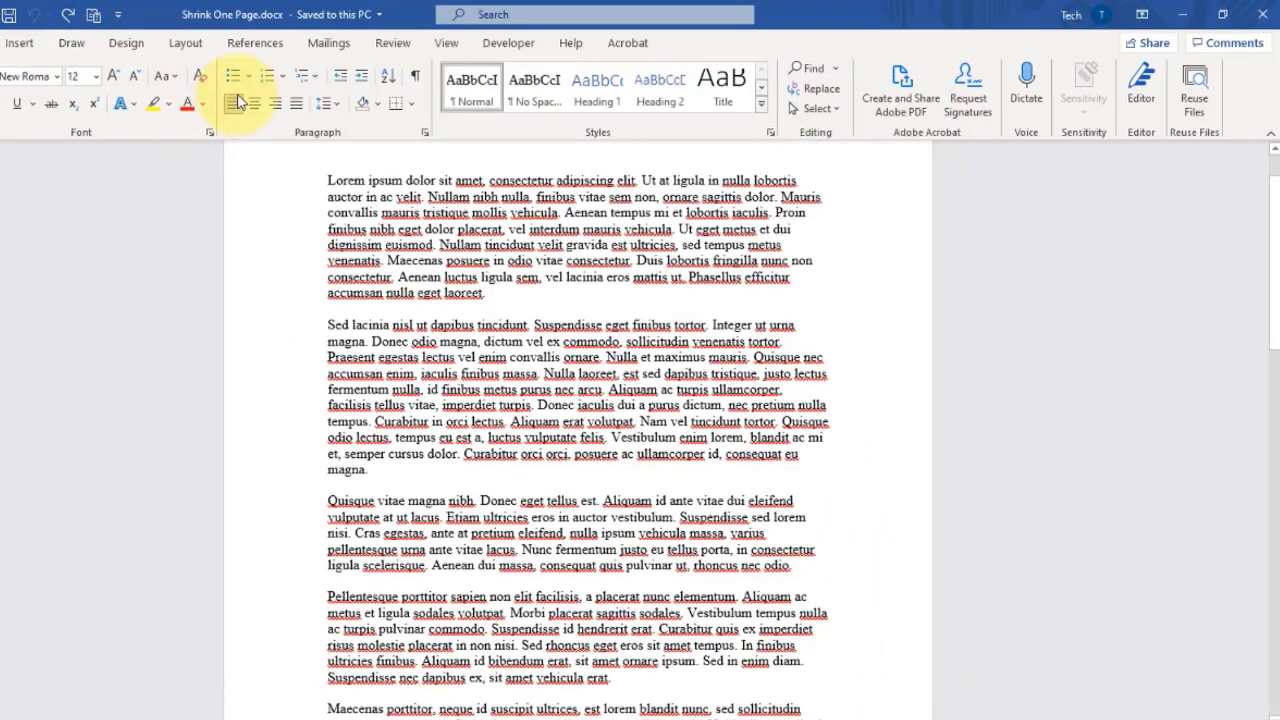
Apply the Shrink One Page command to Shrink One Page.docx and check how its text fits the page
scroll(1150, 520, "down", 10)
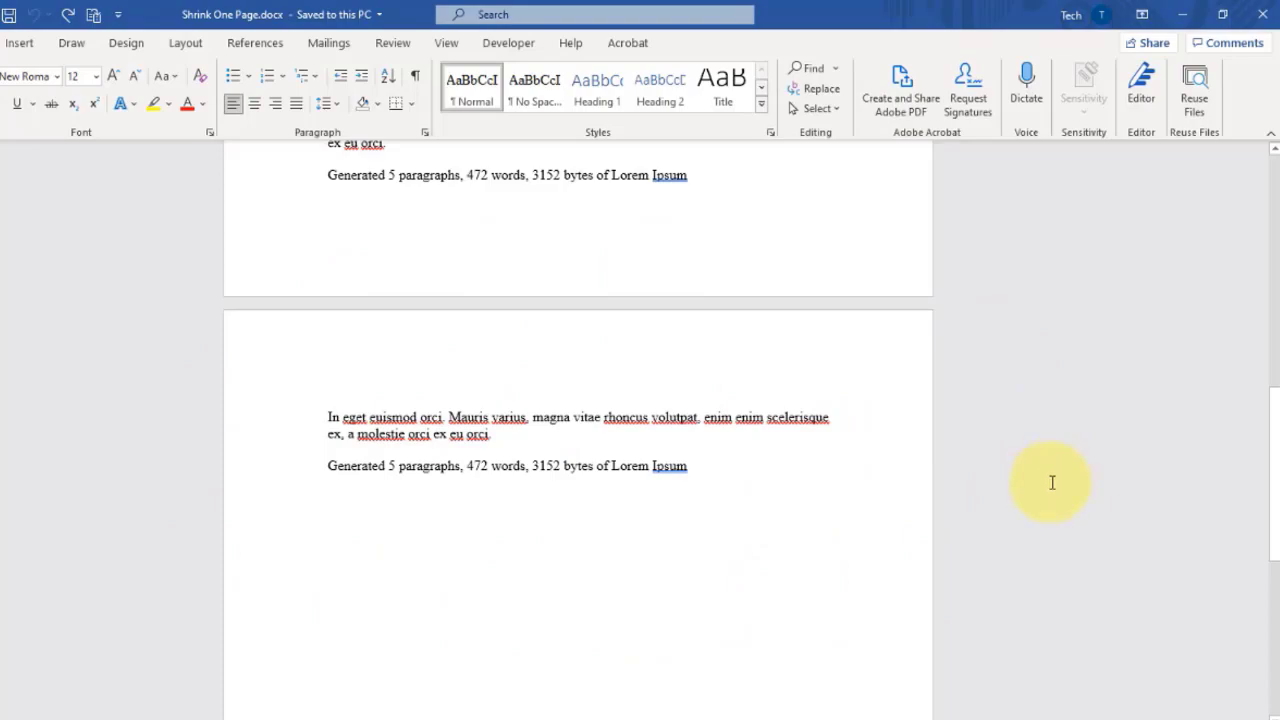
scroll(1070, 505, "up", 3)
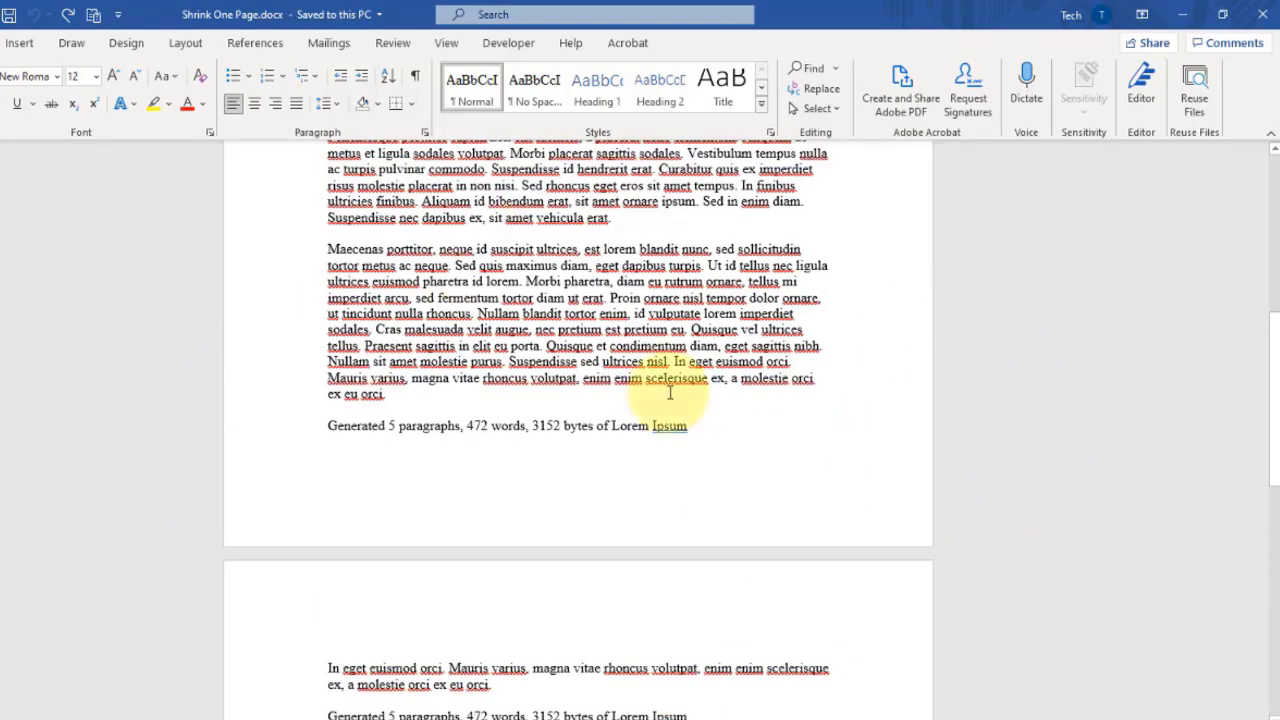
scroll(937, 408, "up", 6)
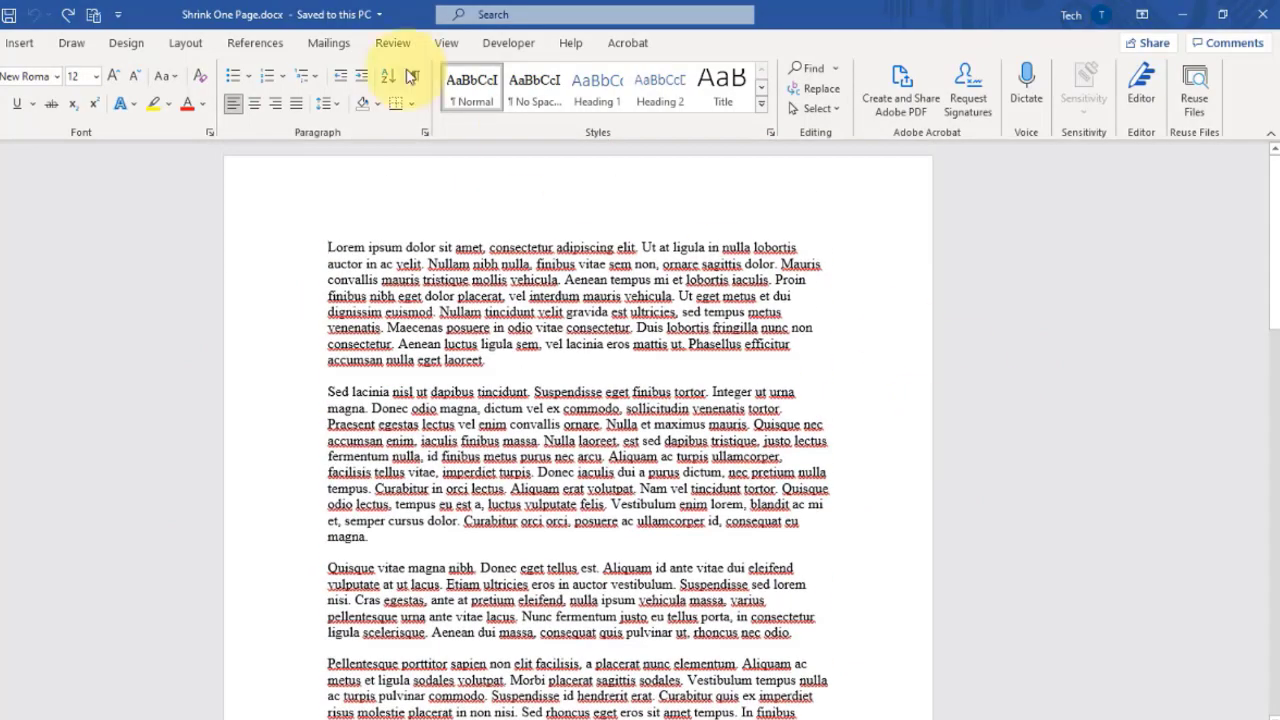
left_click(93, 15)
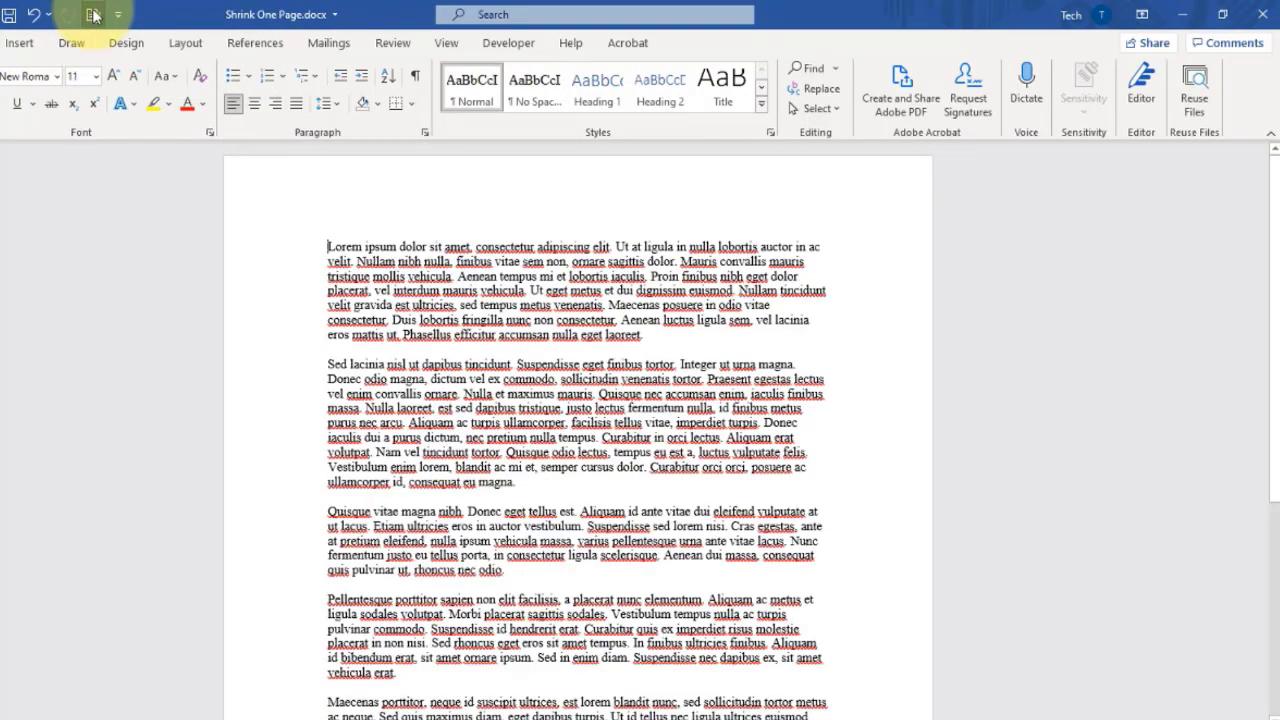
scroll(1119, 425, "down", 6)
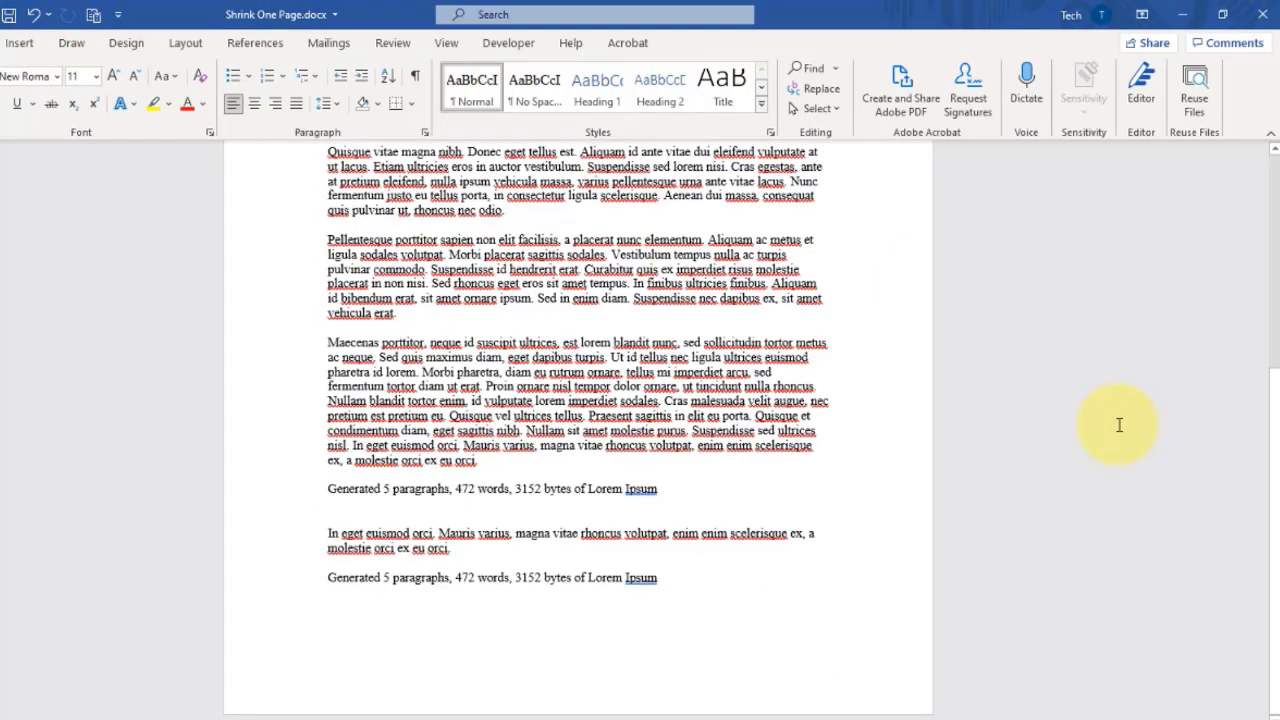
scroll(1117, 423, "up", 6)
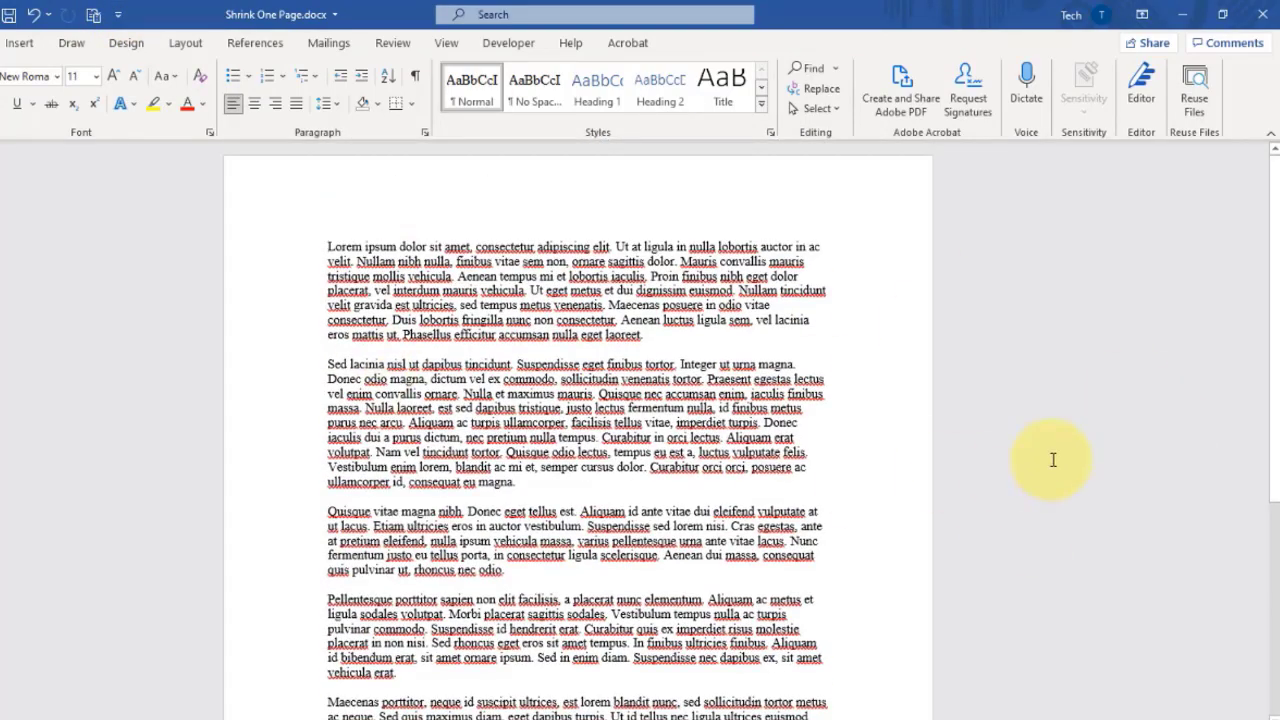
scroll(930, 420, "down", 3)
scroll(945, 430, "up", 6)
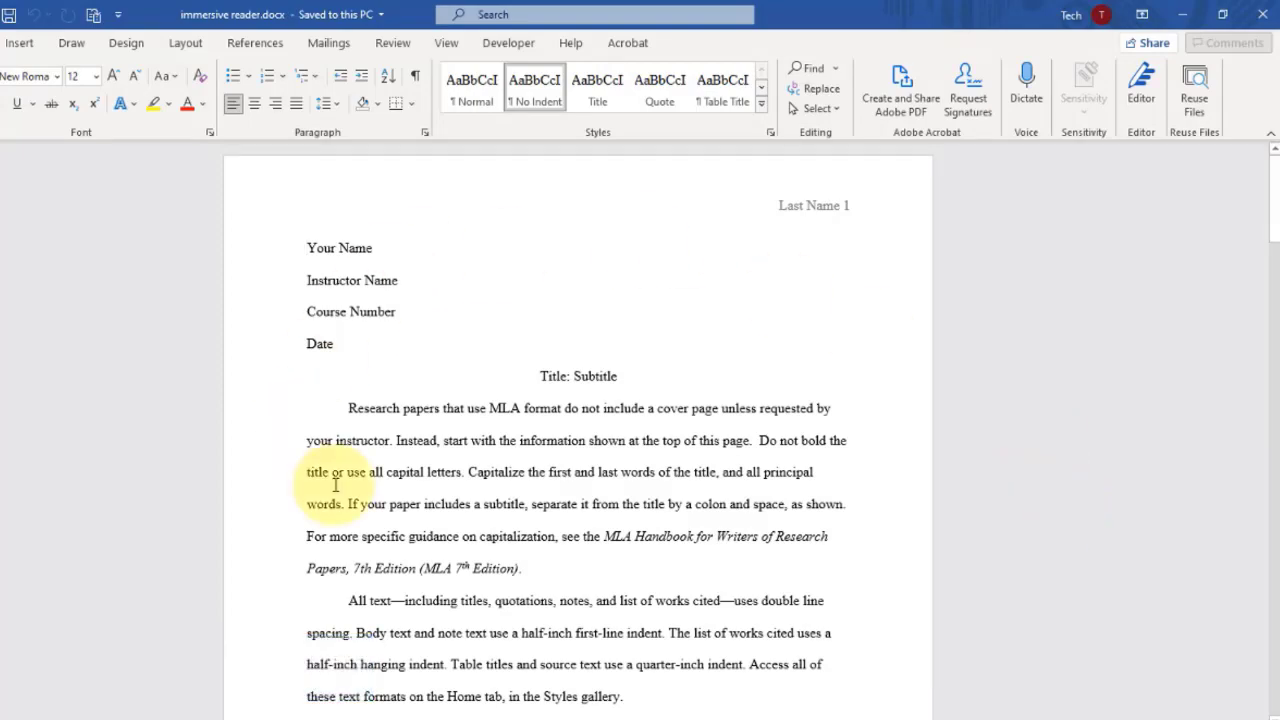
Display immersive reader.docx in Focus mode from its first page and look through the text
scroll(1096, 451, "down", 5)
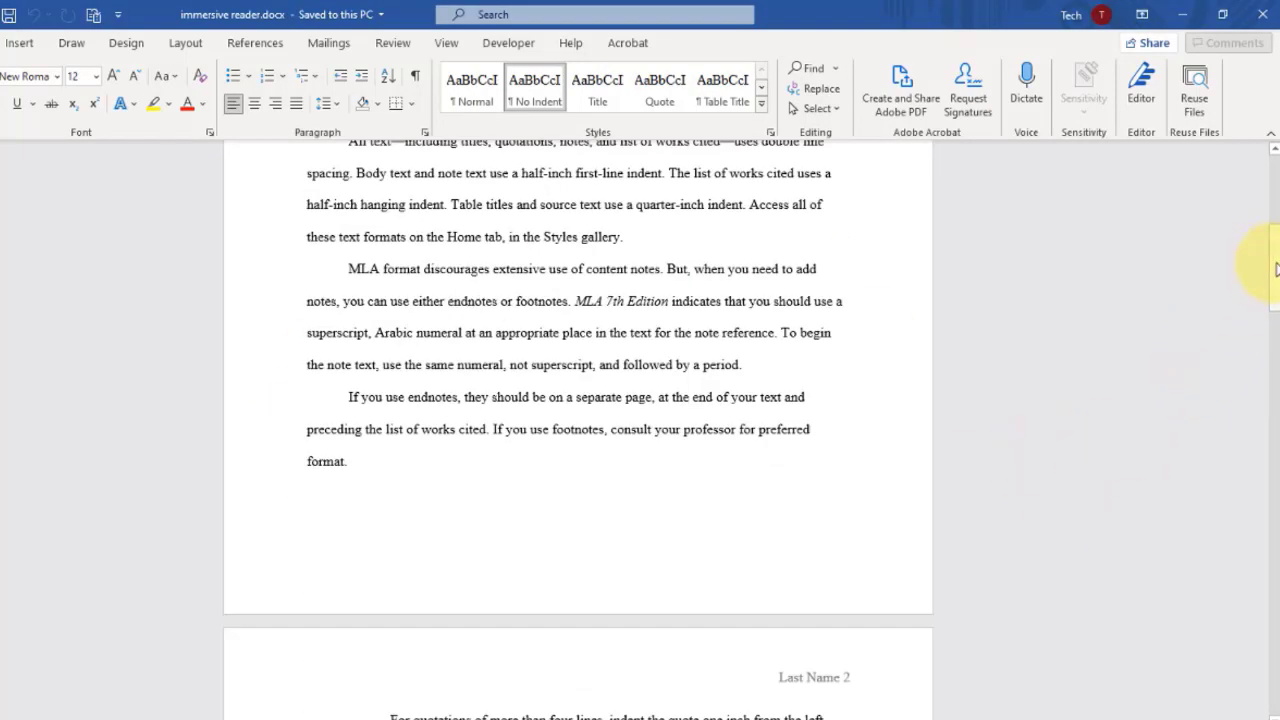
left_click_drag(1276, 268, 1266, 175)
left_click(310, 245)
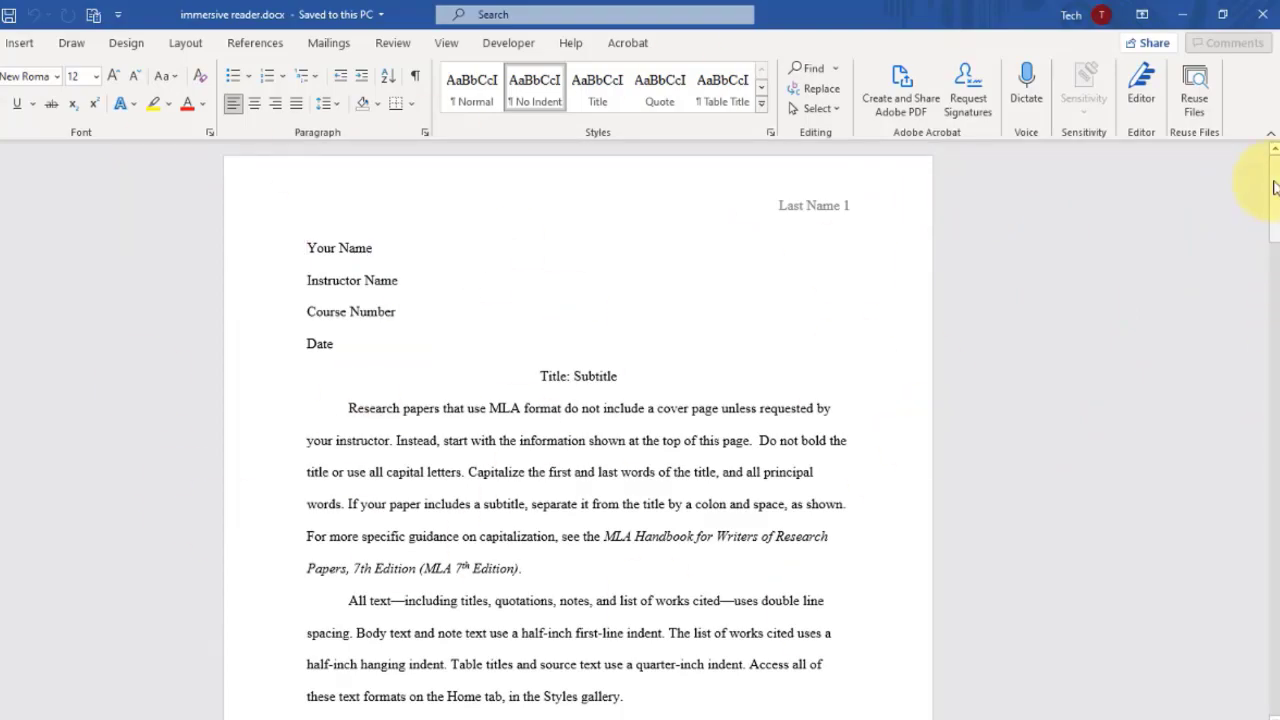
mouse_move(1274, 187)
left_mouse_down()
mouse_move(1274, 486)
mouse_move(1266, 180)
left_mouse_up()
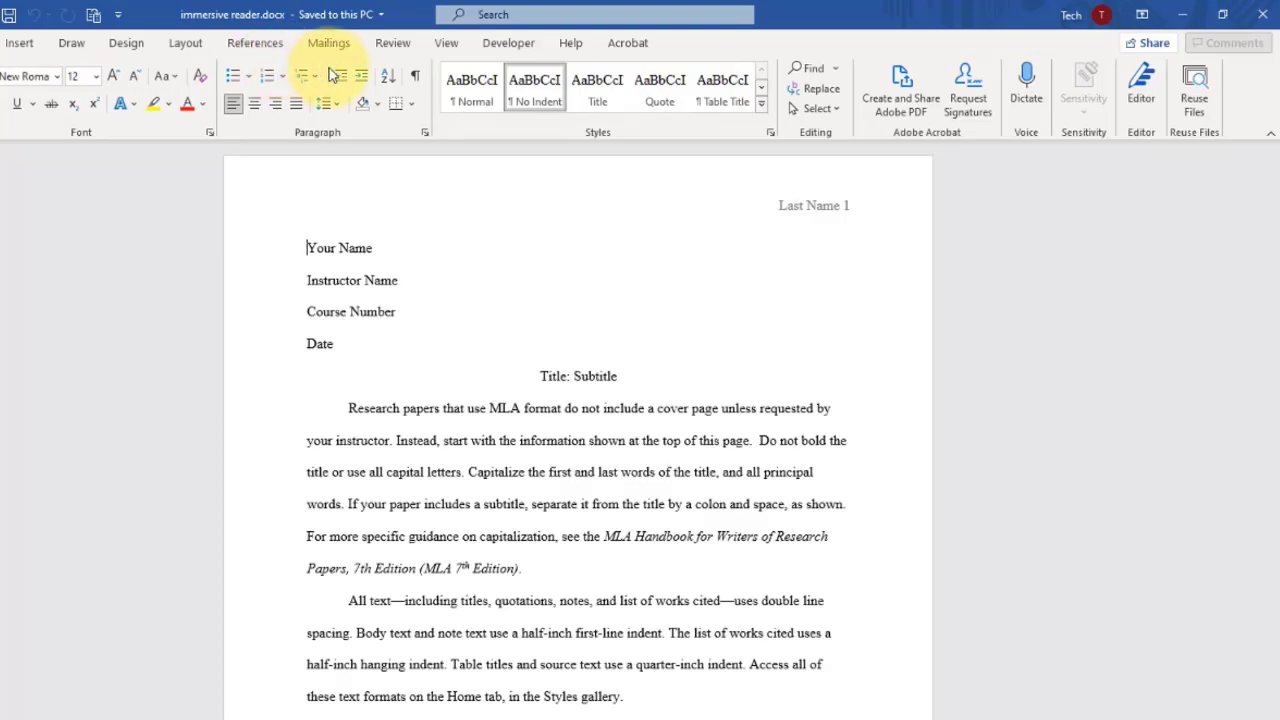
left_click(445, 45)
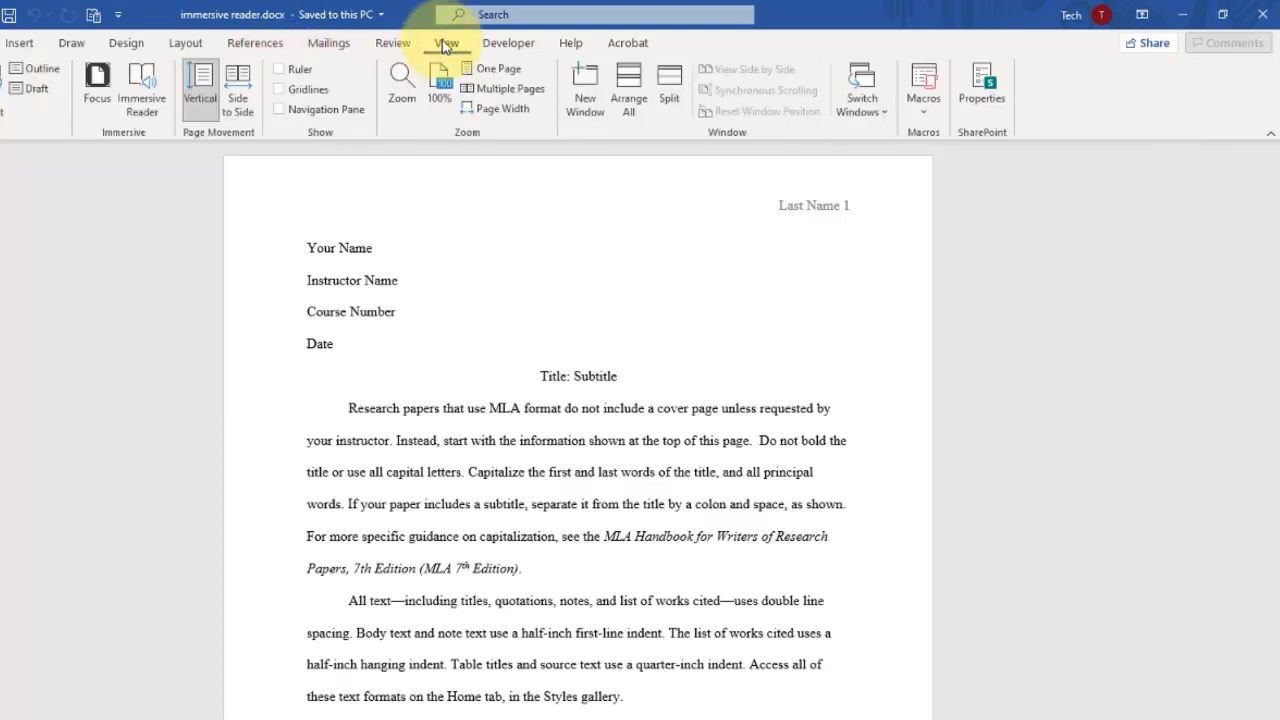
left_click(96, 75)
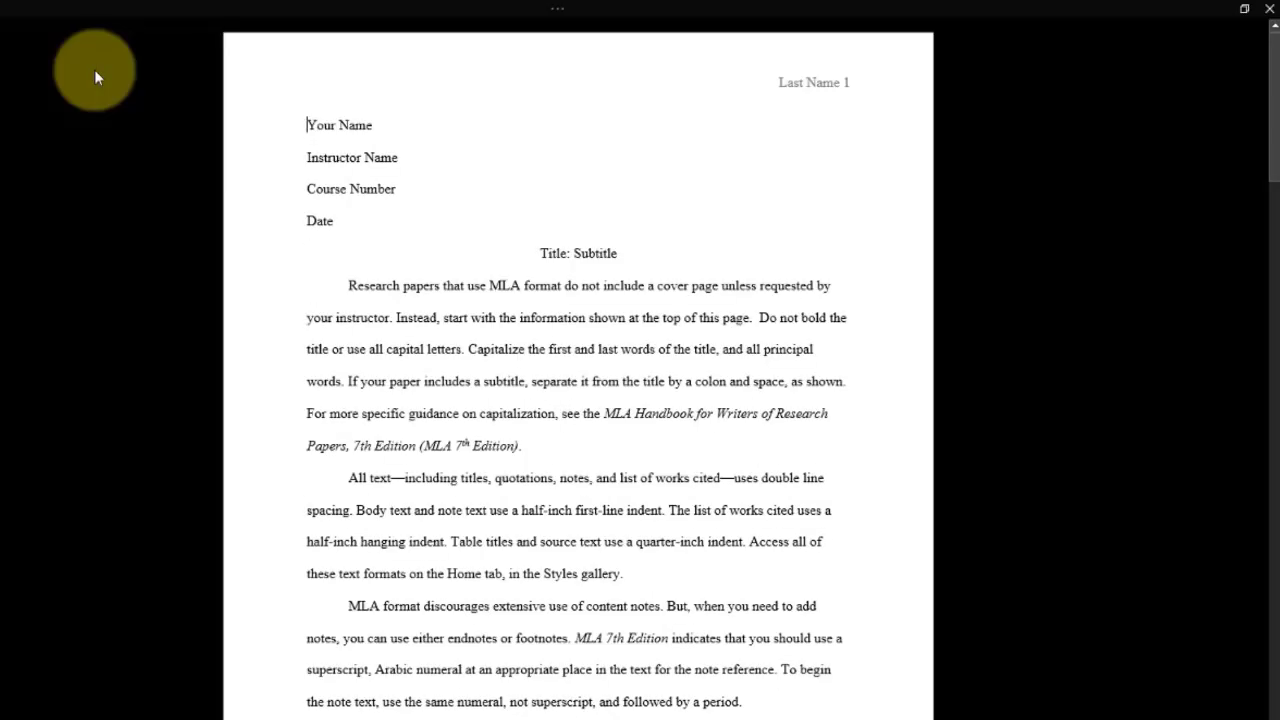
left_click_drag(1273, 108, 1255, 130)
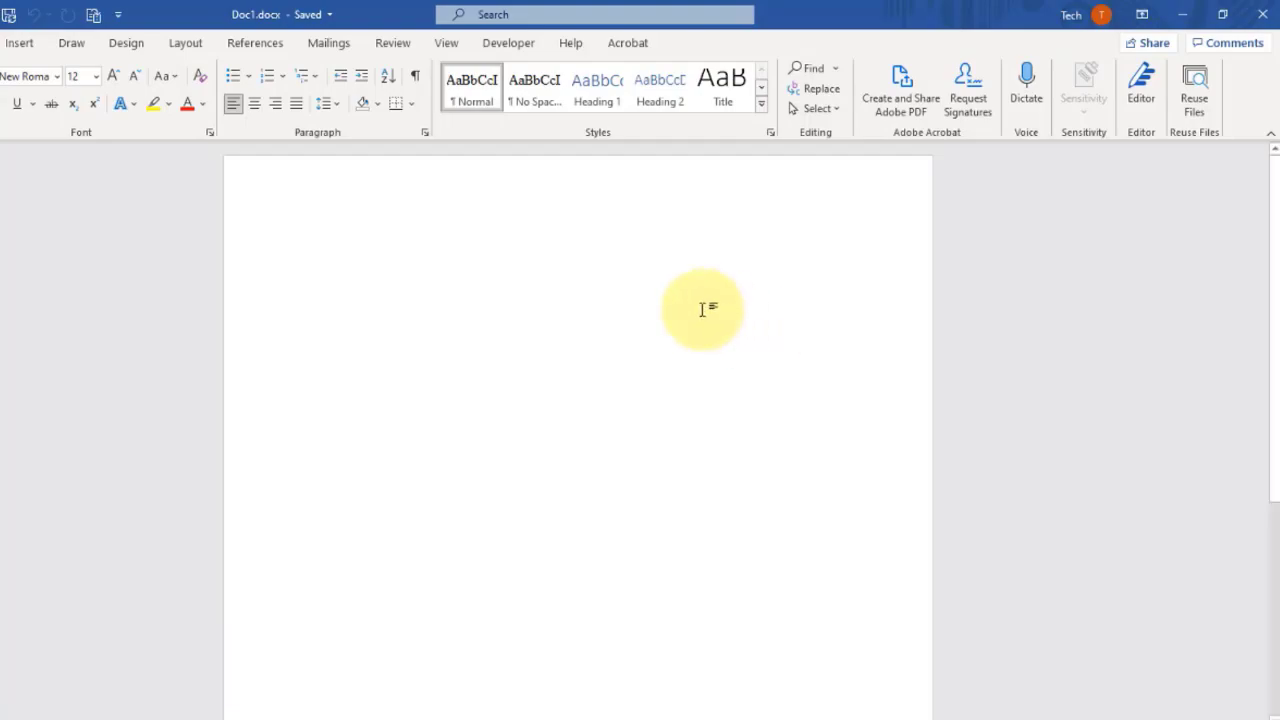
Start Resume Assistant for the blank document Doc1.docx and choose Network Administrator as the role
left_click(393, 50)
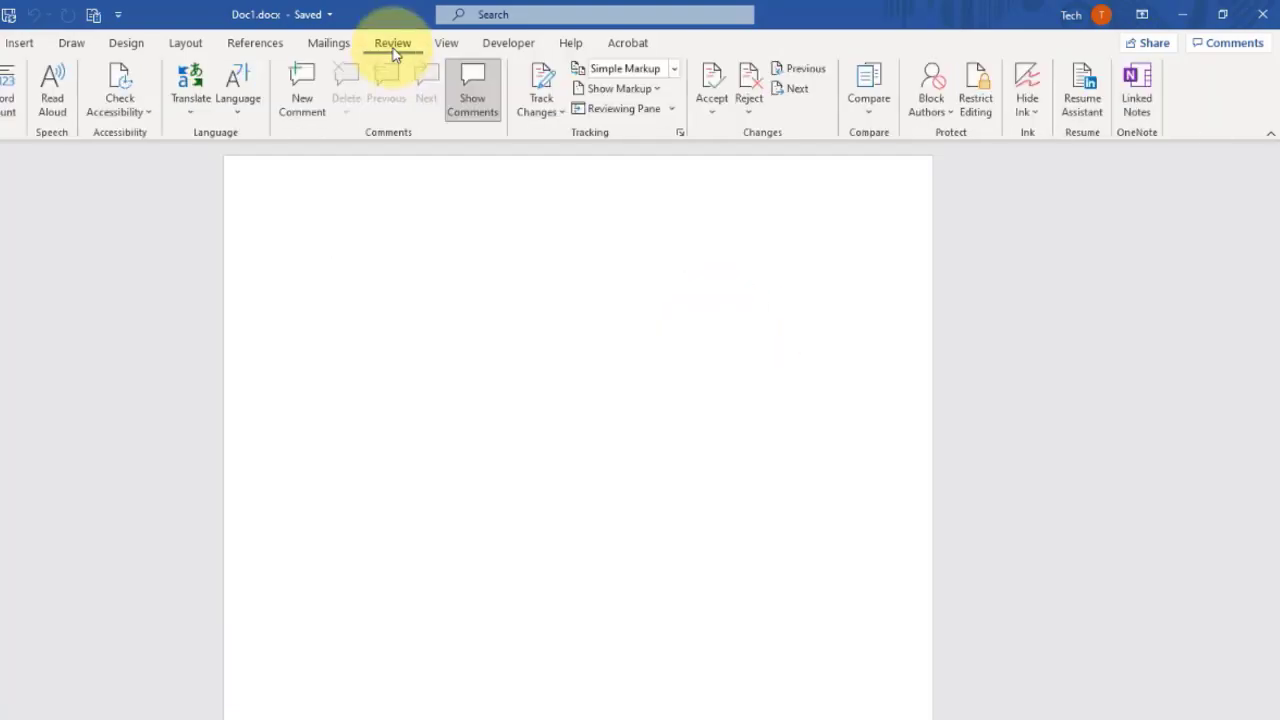
left_click(1083, 93)
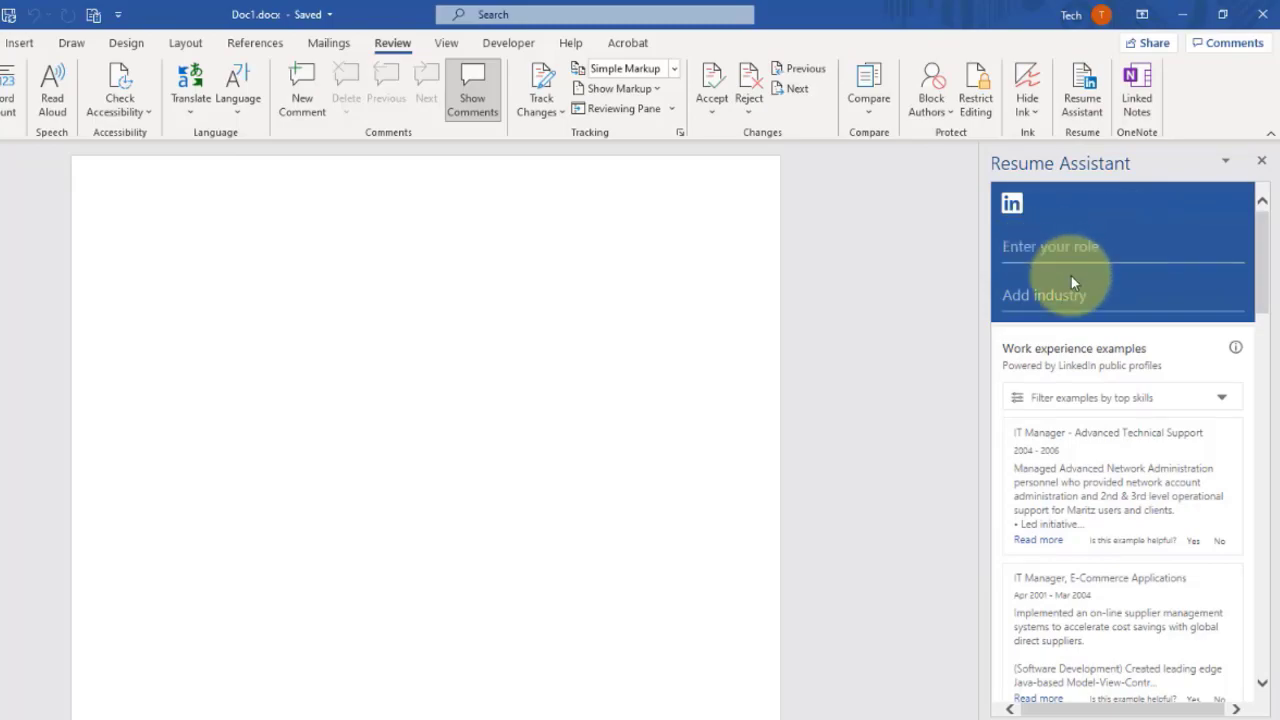
left_click(1079, 245)
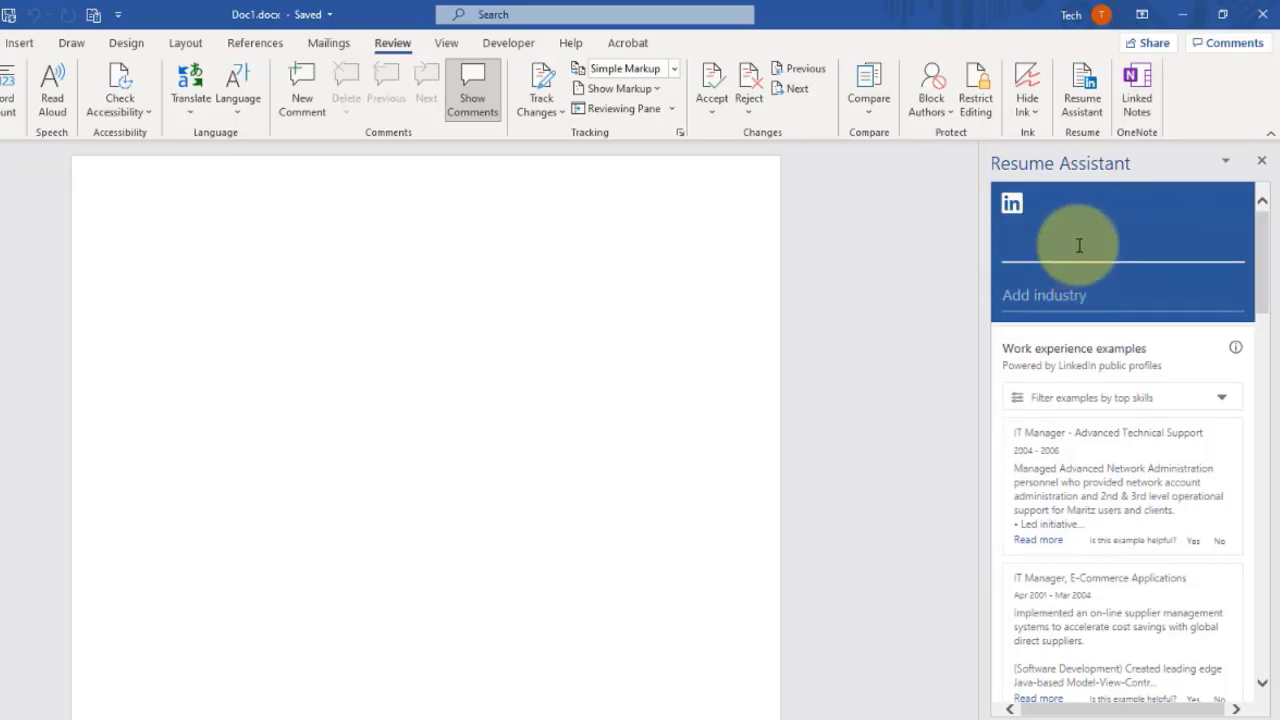
type("network ")
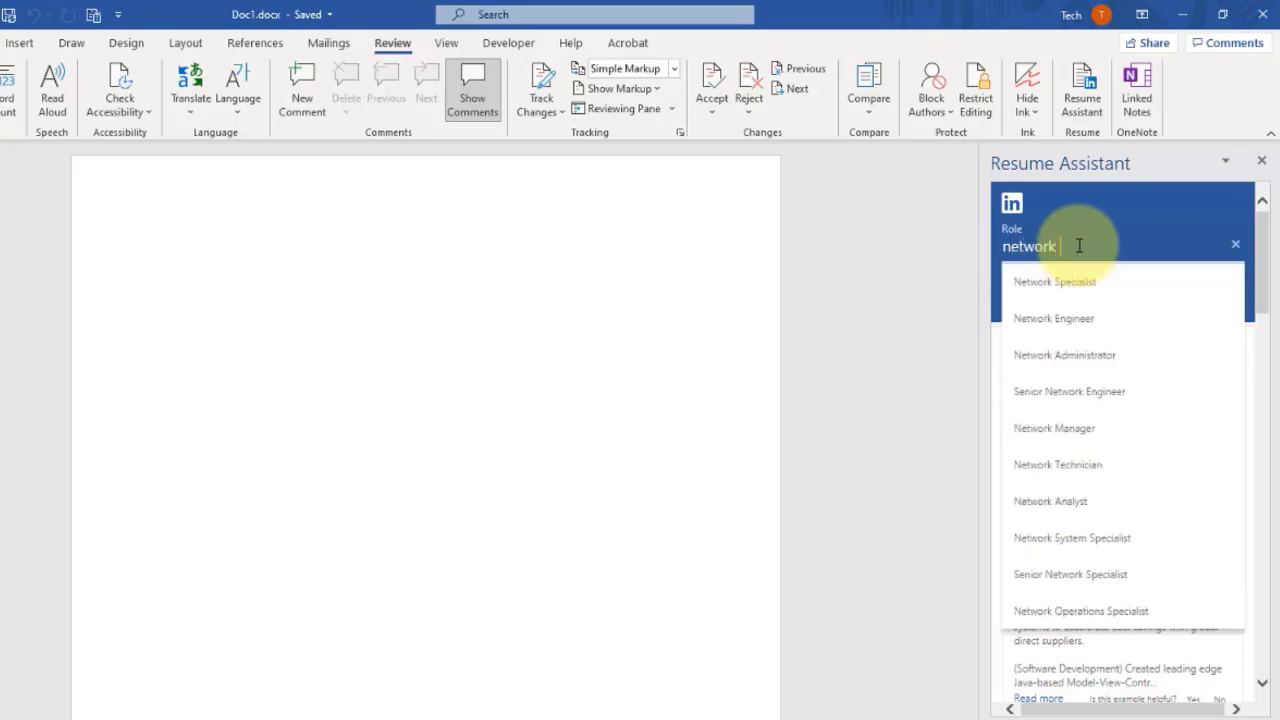
type("admin")
type("istrator")
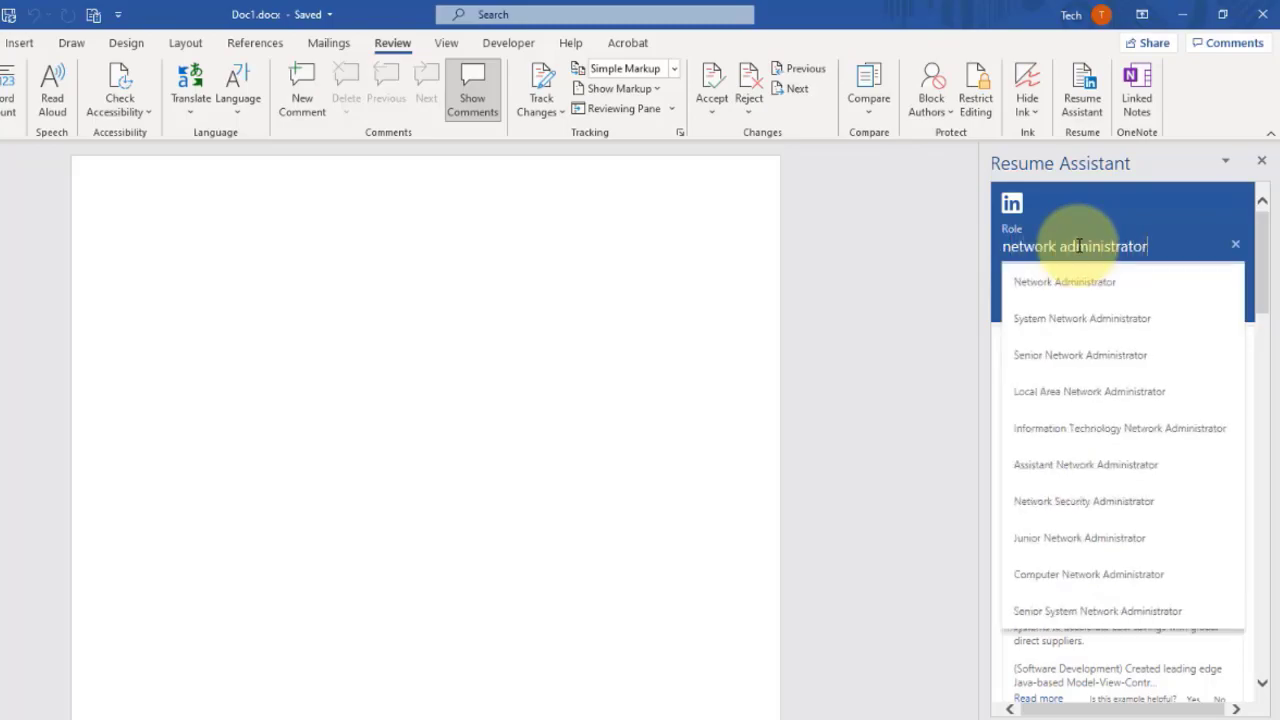
left_click(1078, 285)
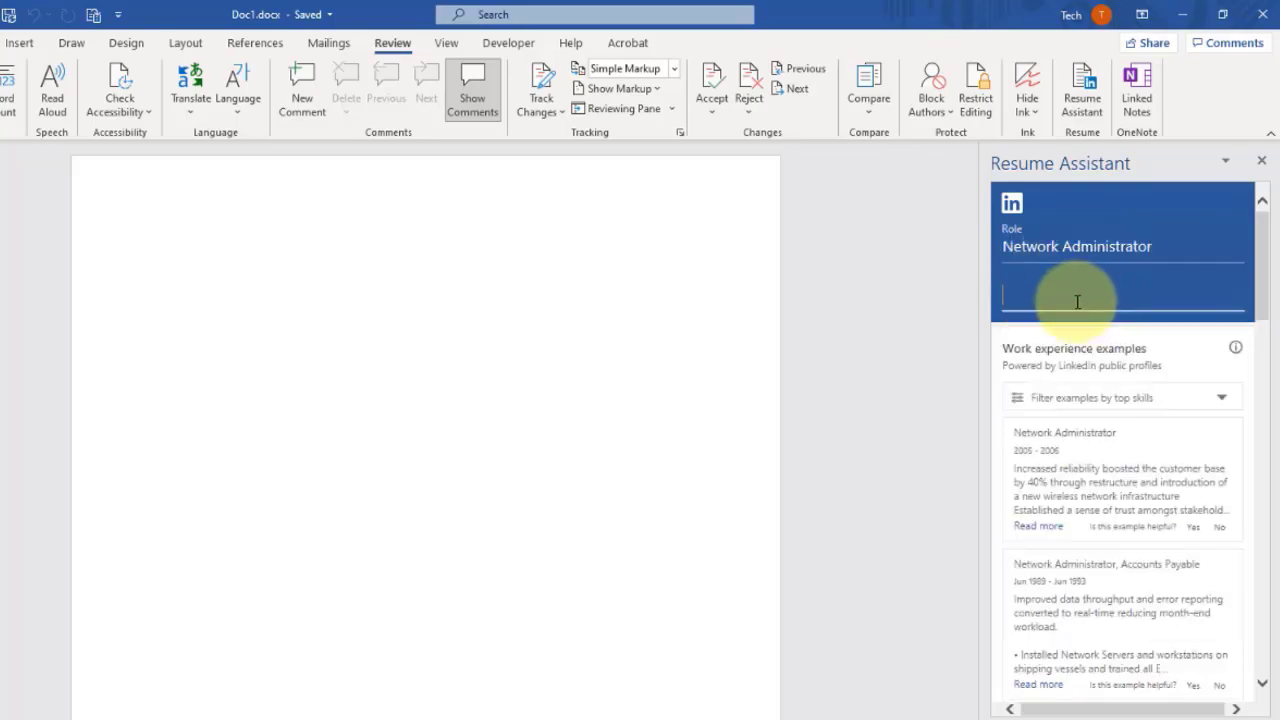
Enter "tech" as the industry for the Resume Assistant examples
left_click(1075, 300)
type("tech")
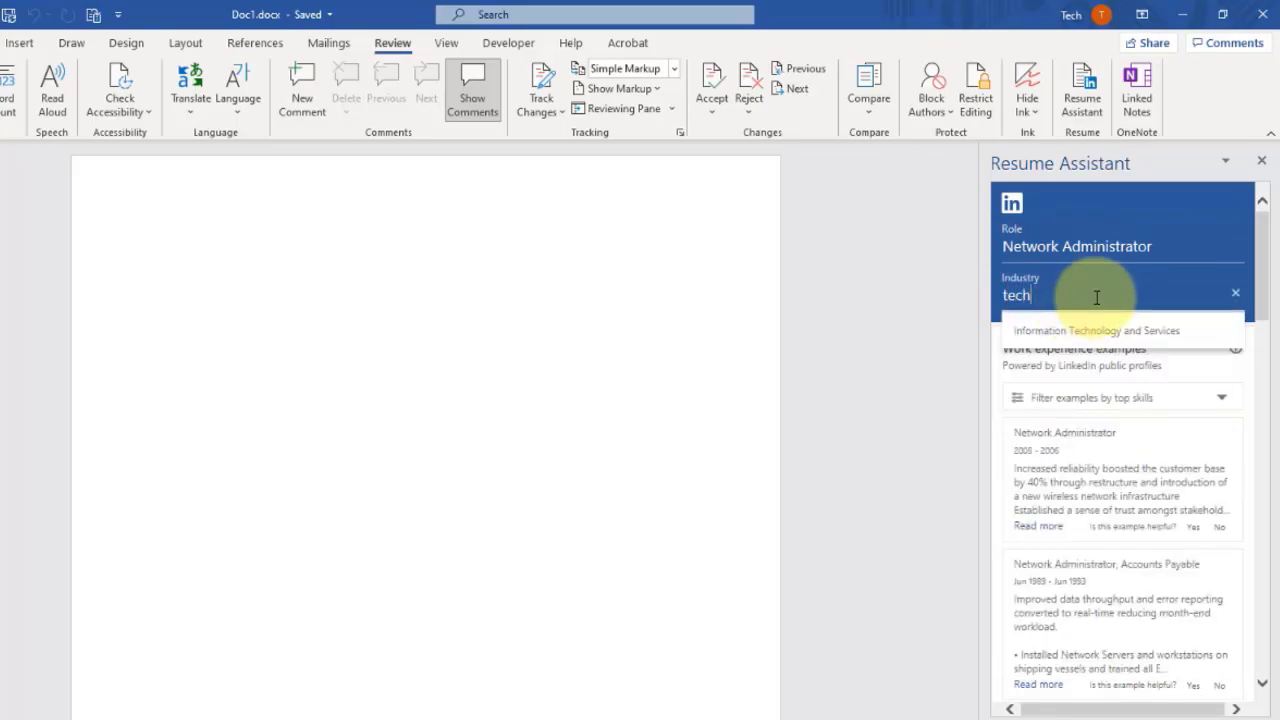
left_click(1080, 451)
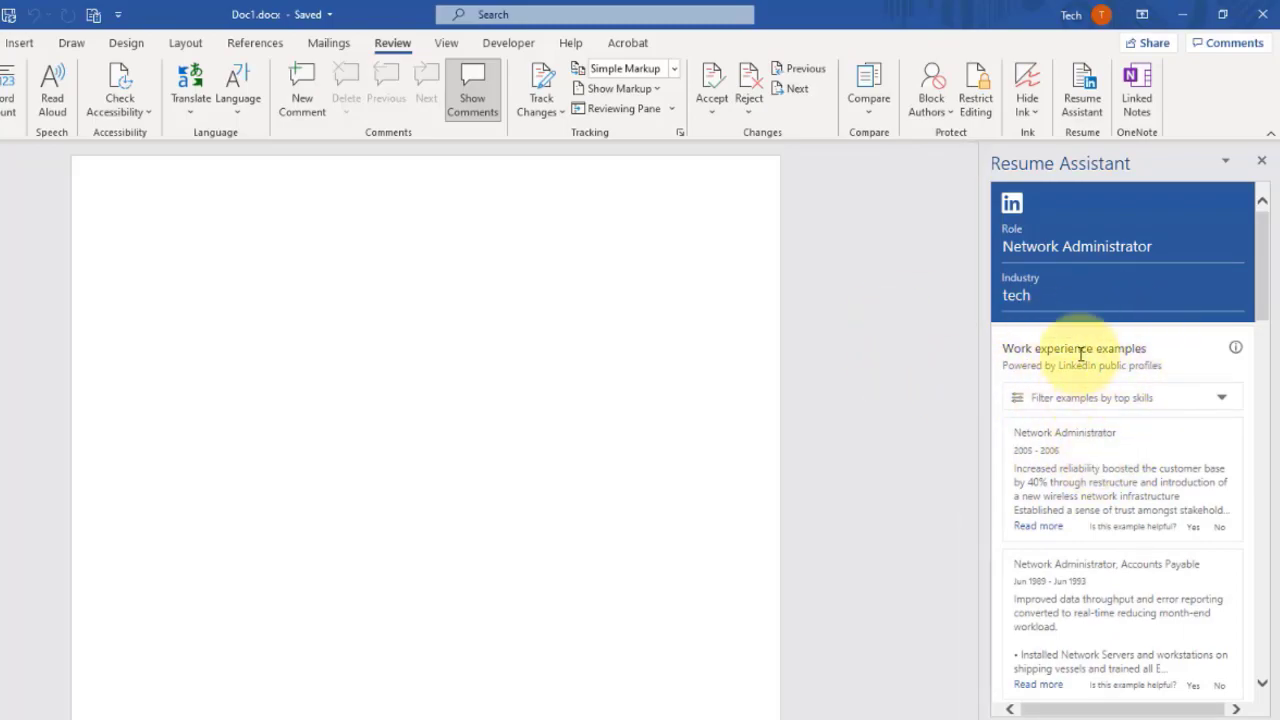
Read the work experience examples, expanding the first Network Administrator entry and the longer list of examples, and return to the overview
scroll(1258, 430, "down", 3)
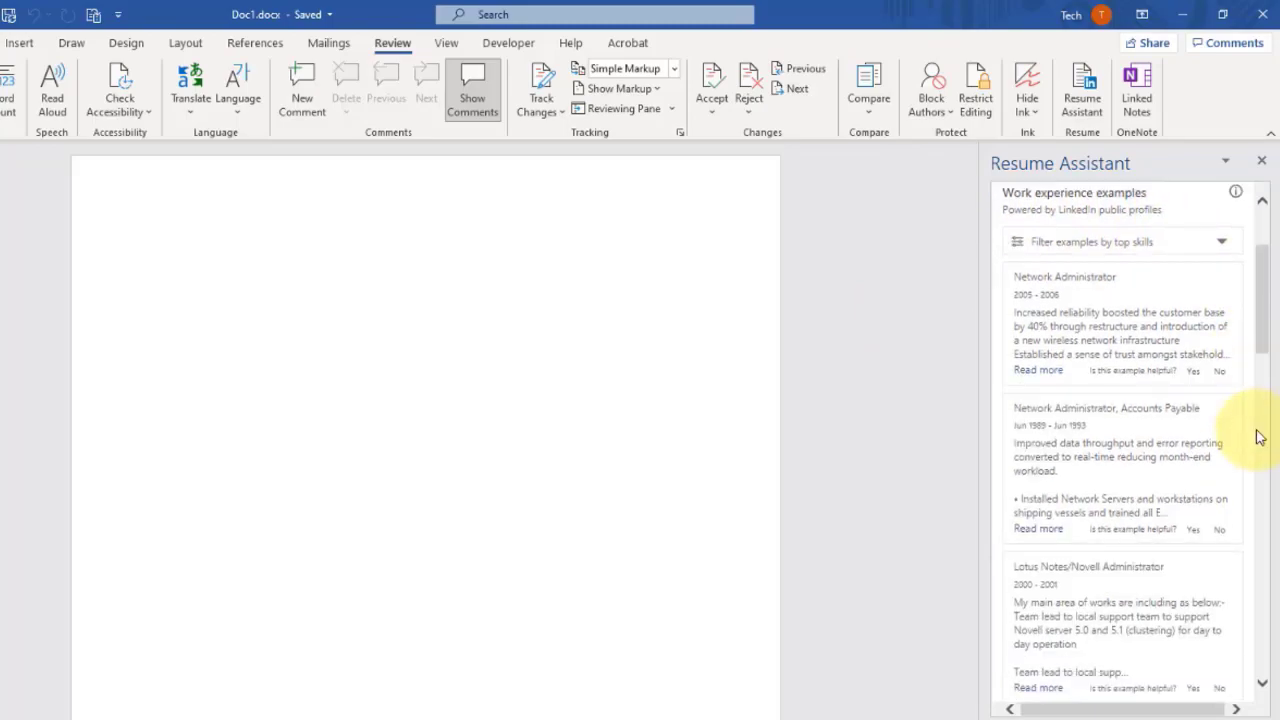
left_click(1040, 370)
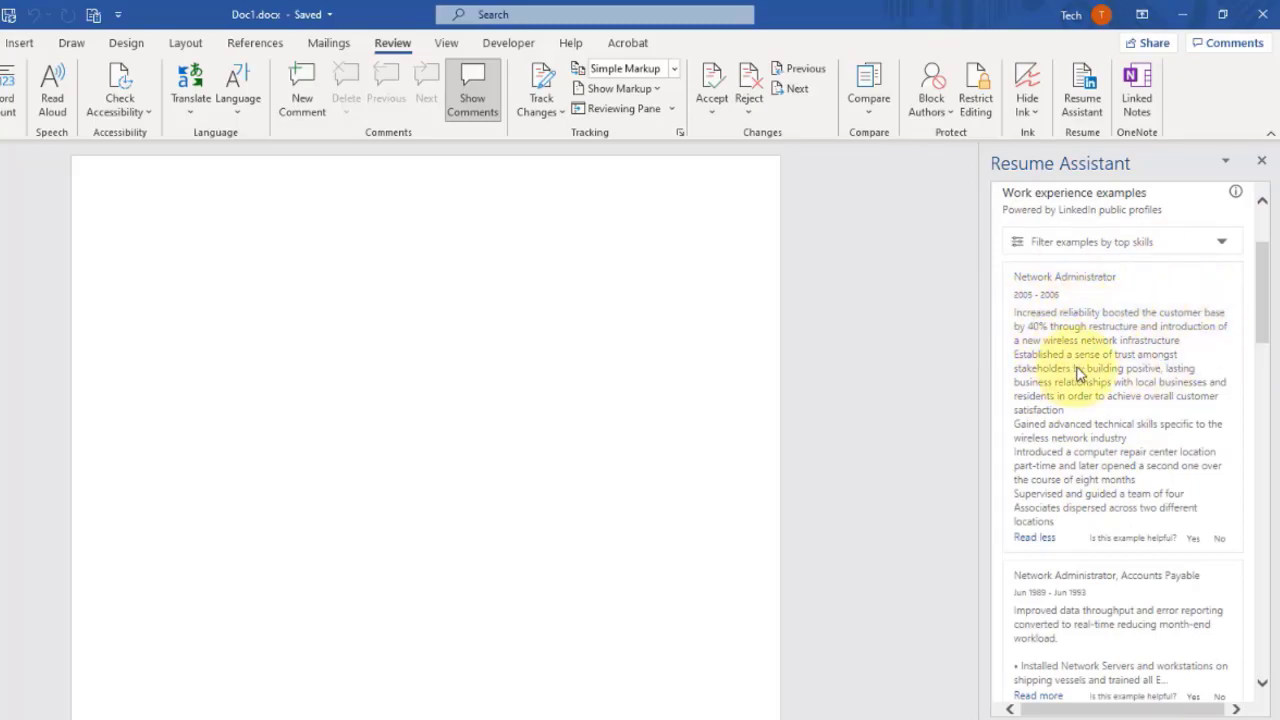
left_click_drag(1260, 304, 1257, 409)
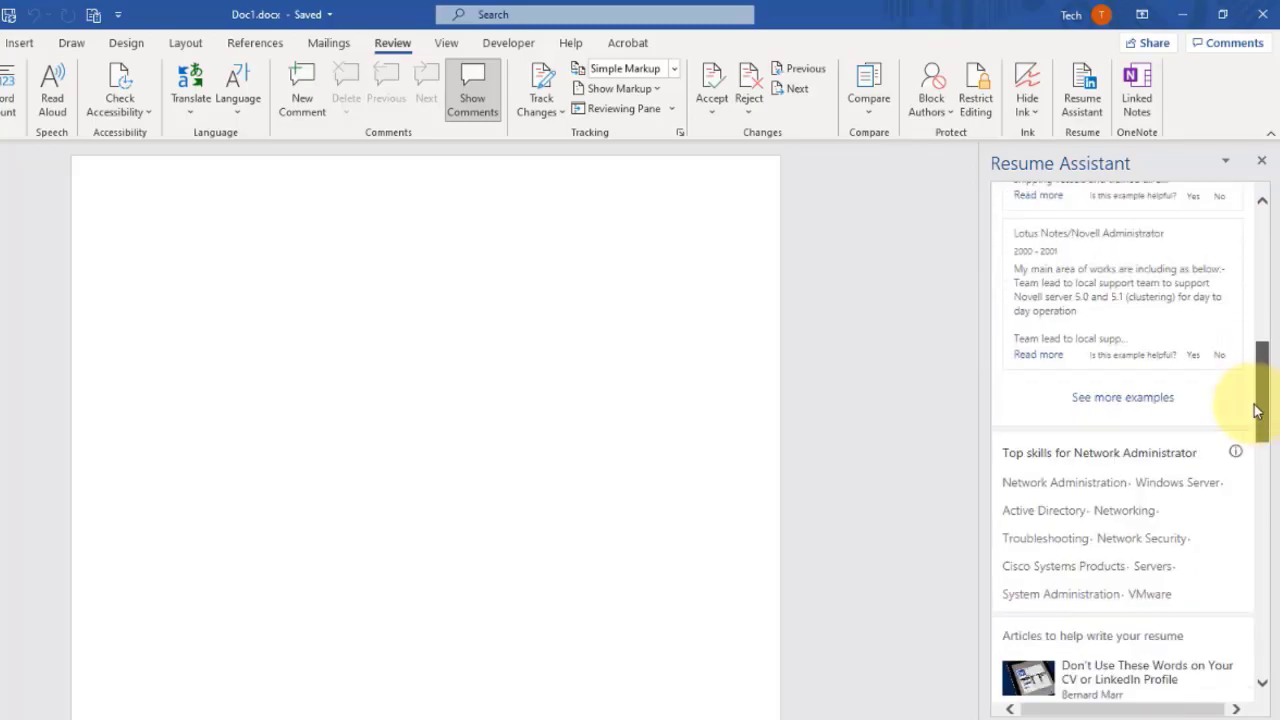
left_click(1131, 400)
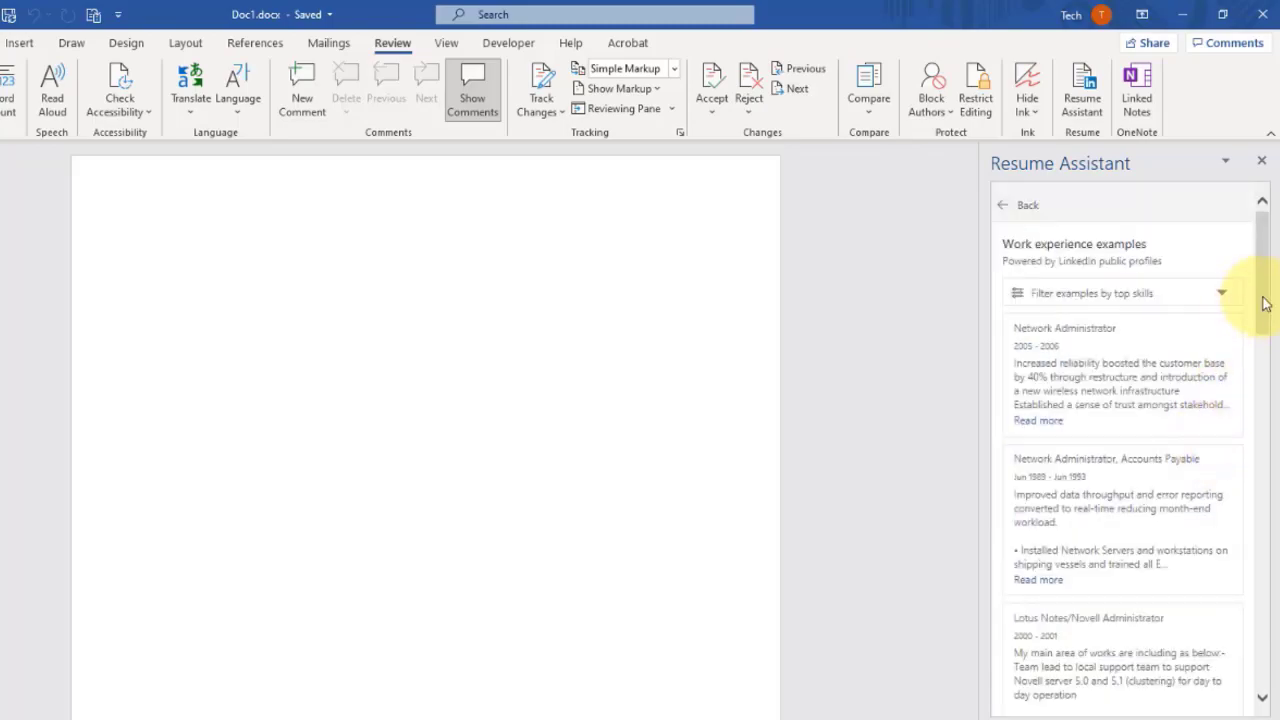
scroll(1260, 400, "down", 5)
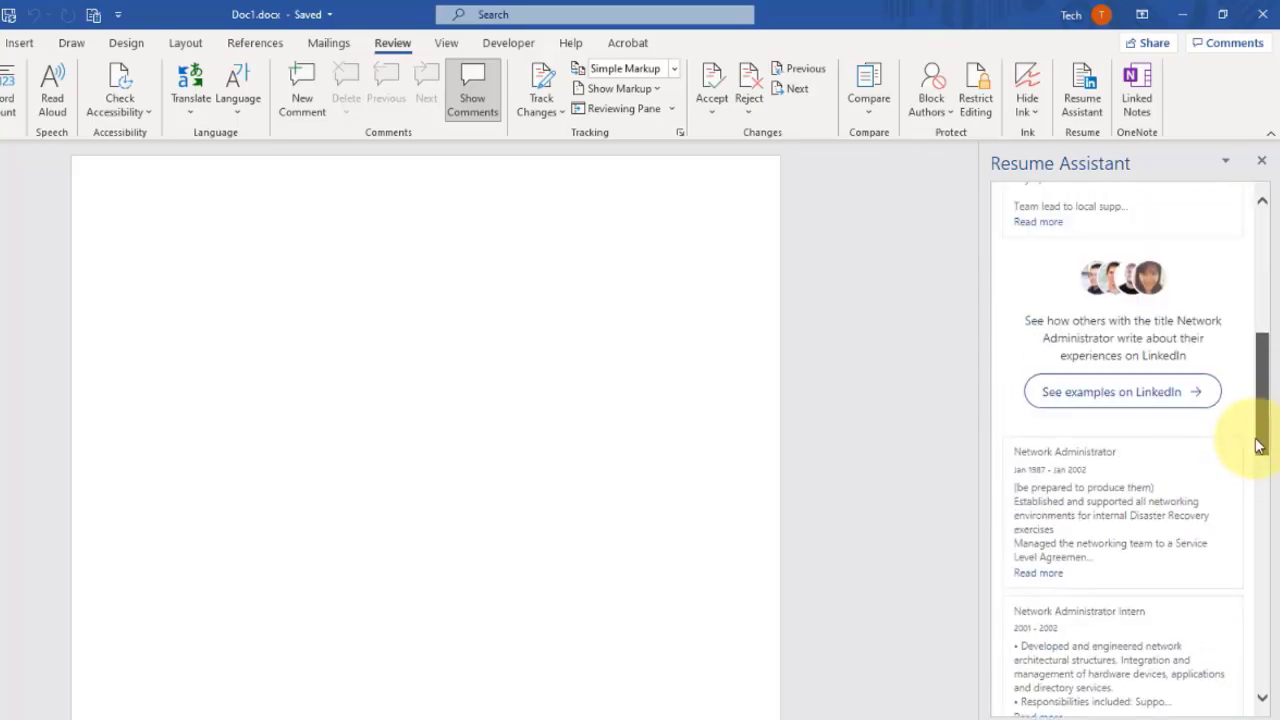
left_click_drag(1260, 447, 1260, 440)
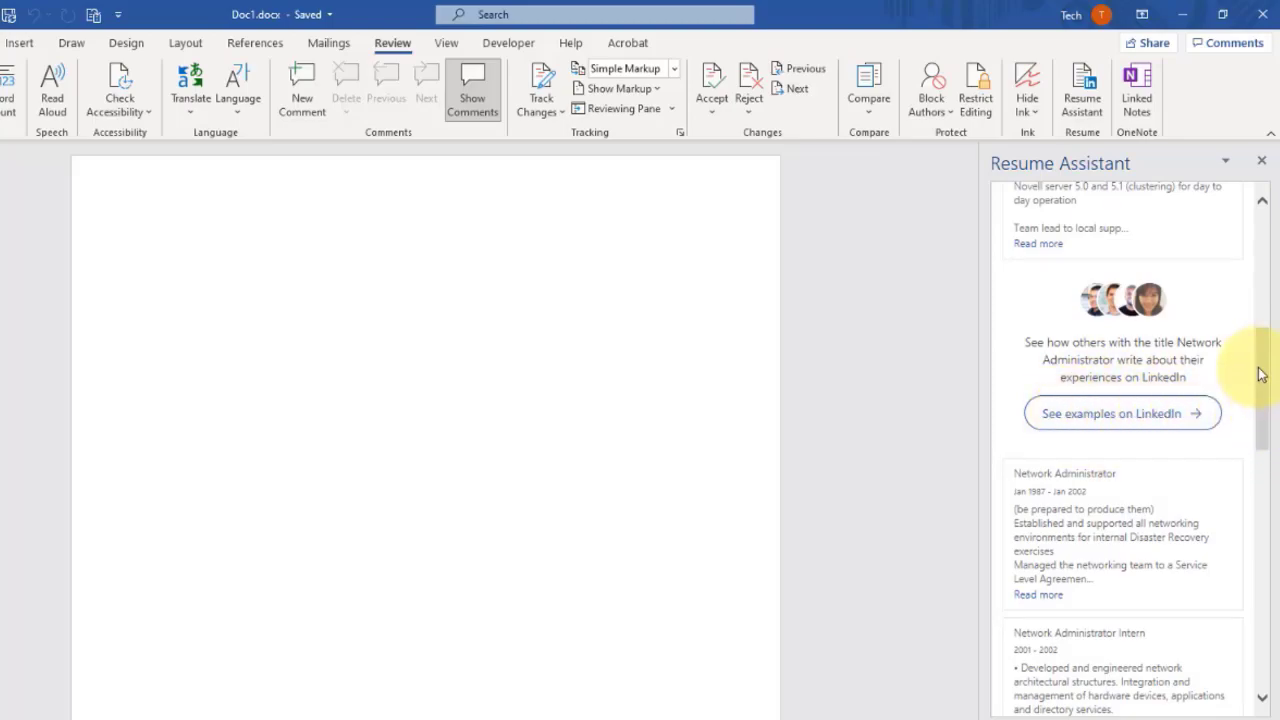
left_click_drag(1266, 374, 1003, 210)
left_click(1003, 210)
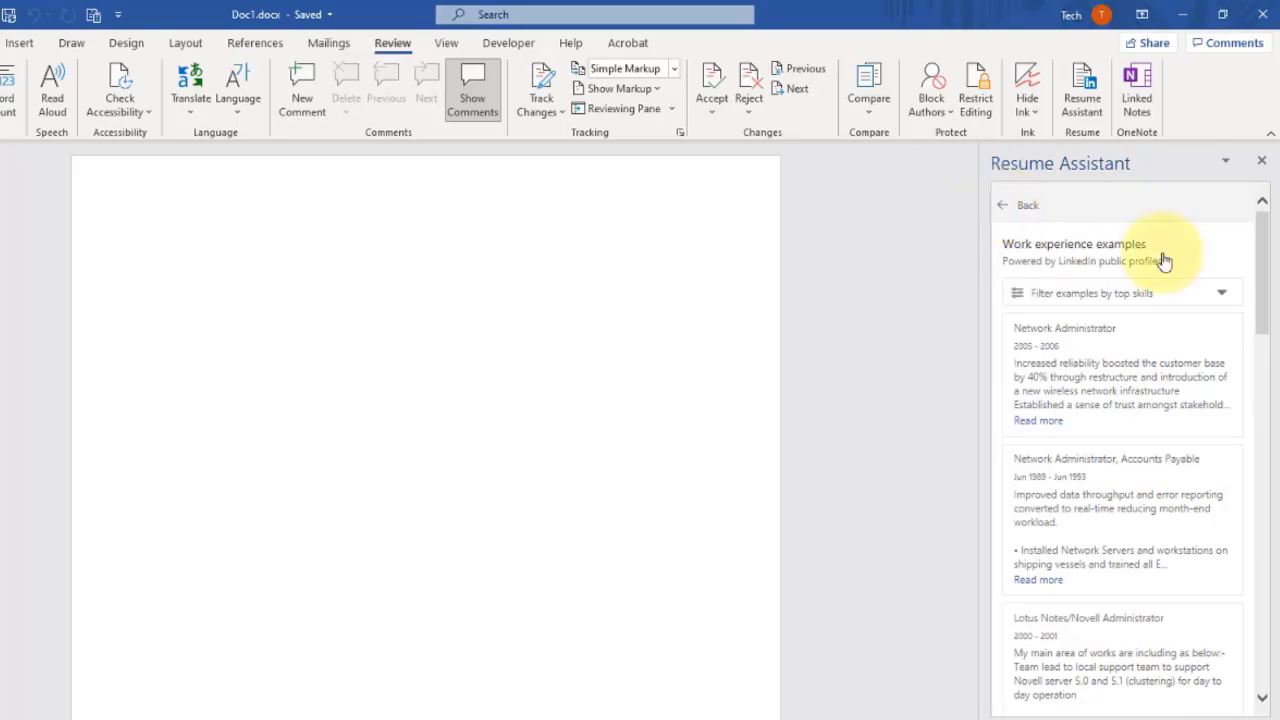
Examine the top skills, resume-writing articles, language refinements option and suggested jobs offered by Resume Assistant
left_click_drag(1258, 283, 1260, 430)
scroll(1075, 290, "down", 1)
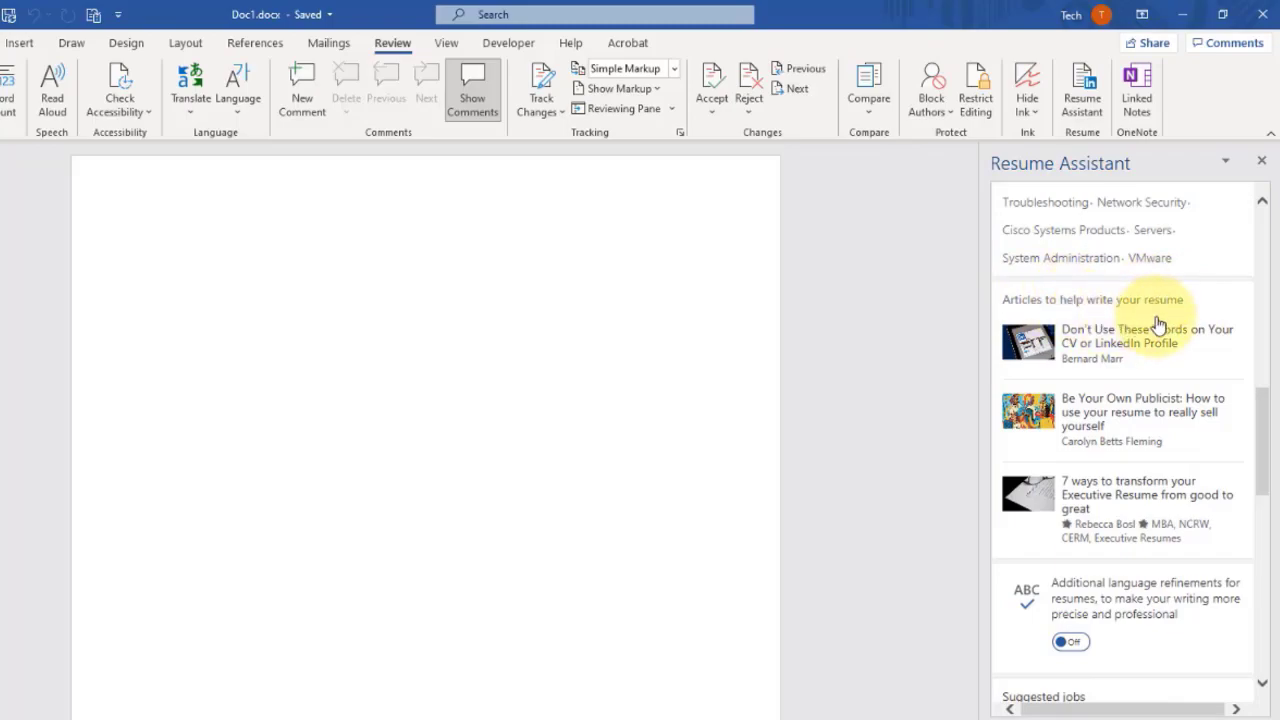
left_click_drag(1266, 413, 1266, 477)
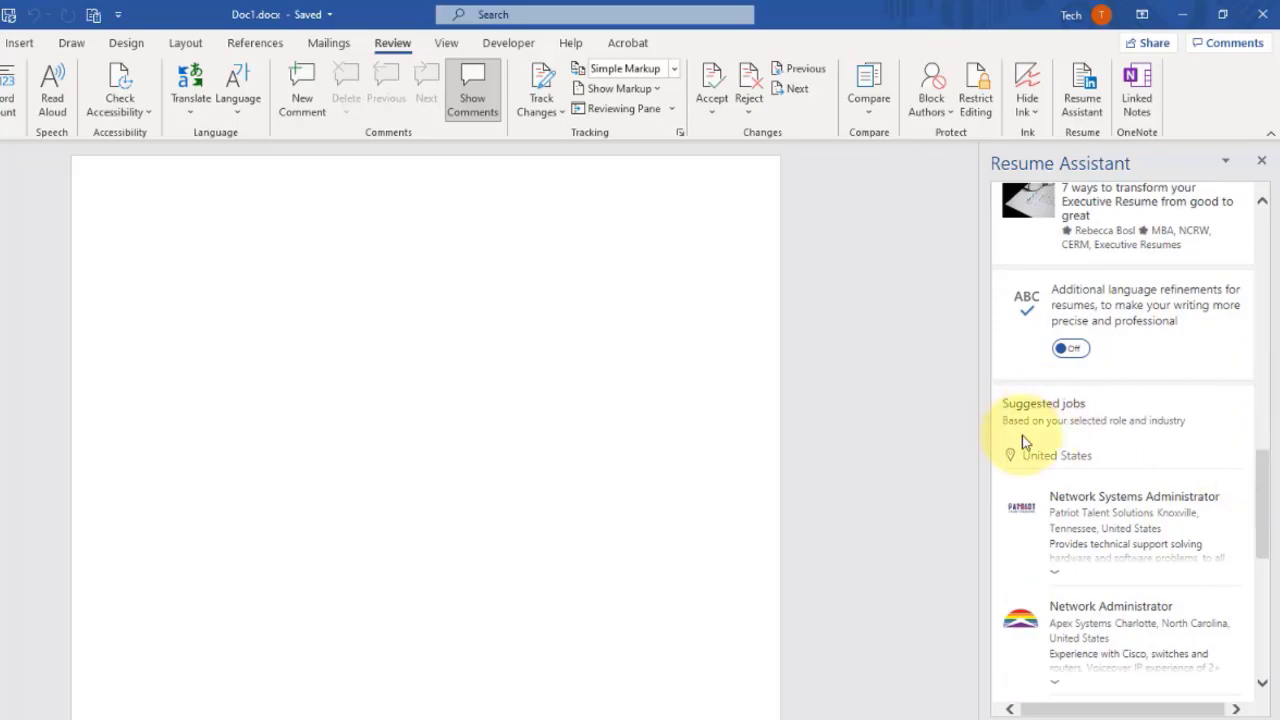
left_click_drag(1263, 477, 1258, 200)
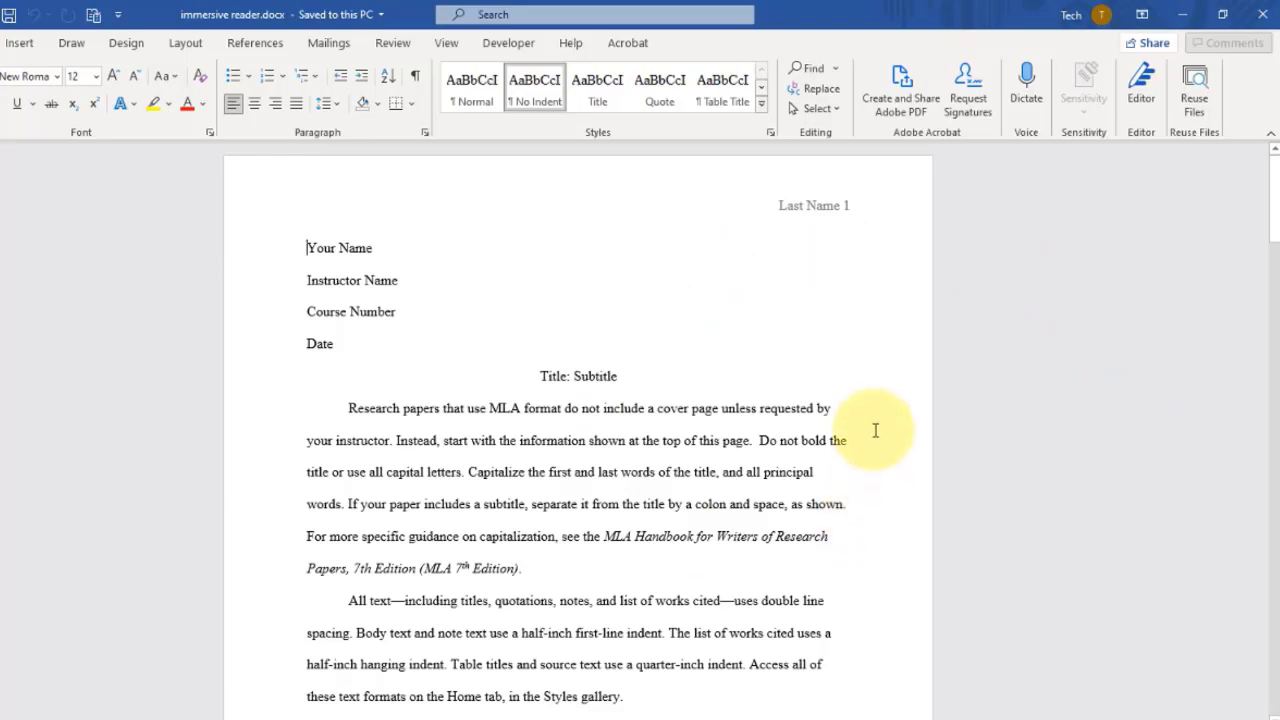
Create a translated copy of the whole immersive reader.docx from the auto-detected language to Spanish and look through it
left_click(391, 46)
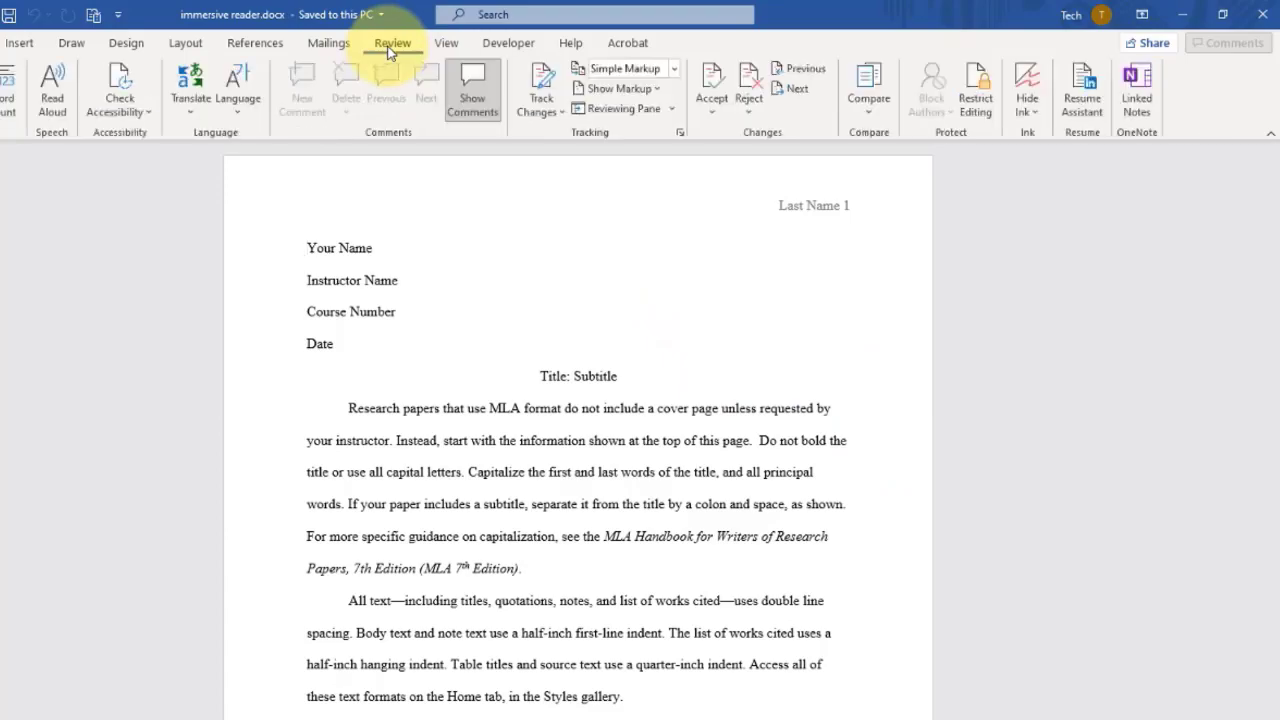
left_click(193, 84)
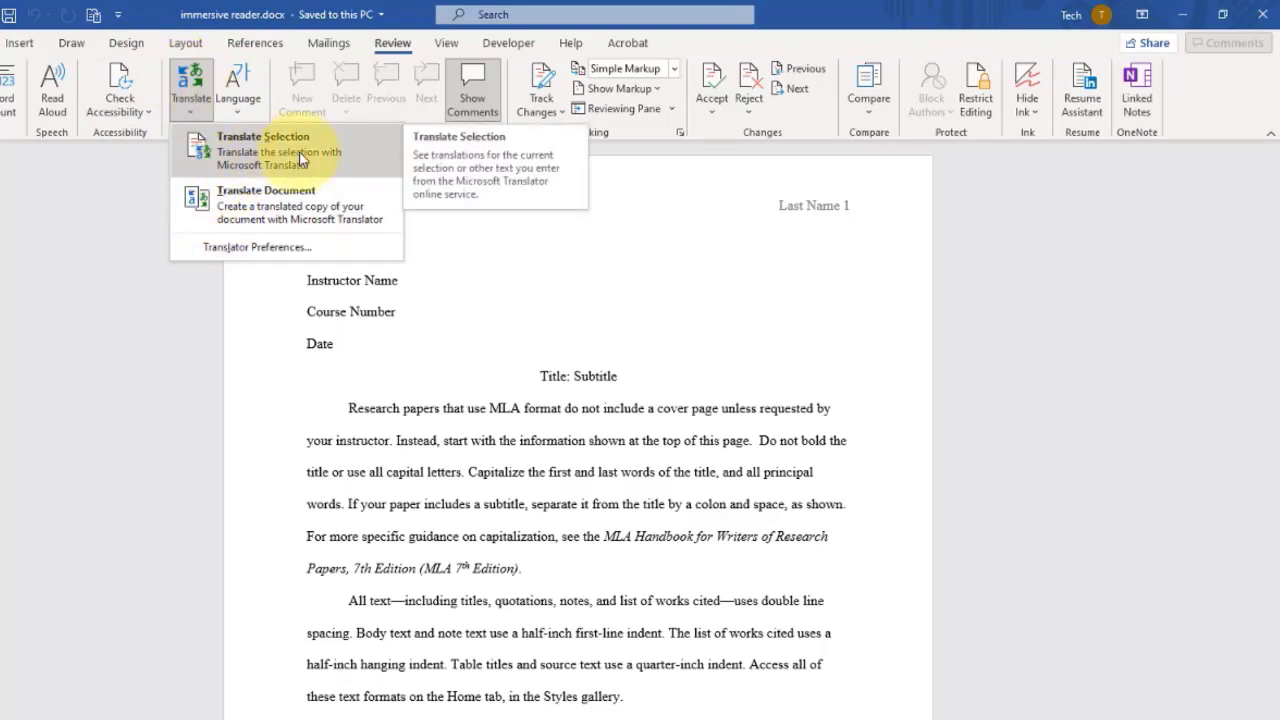
left_click(279, 203)
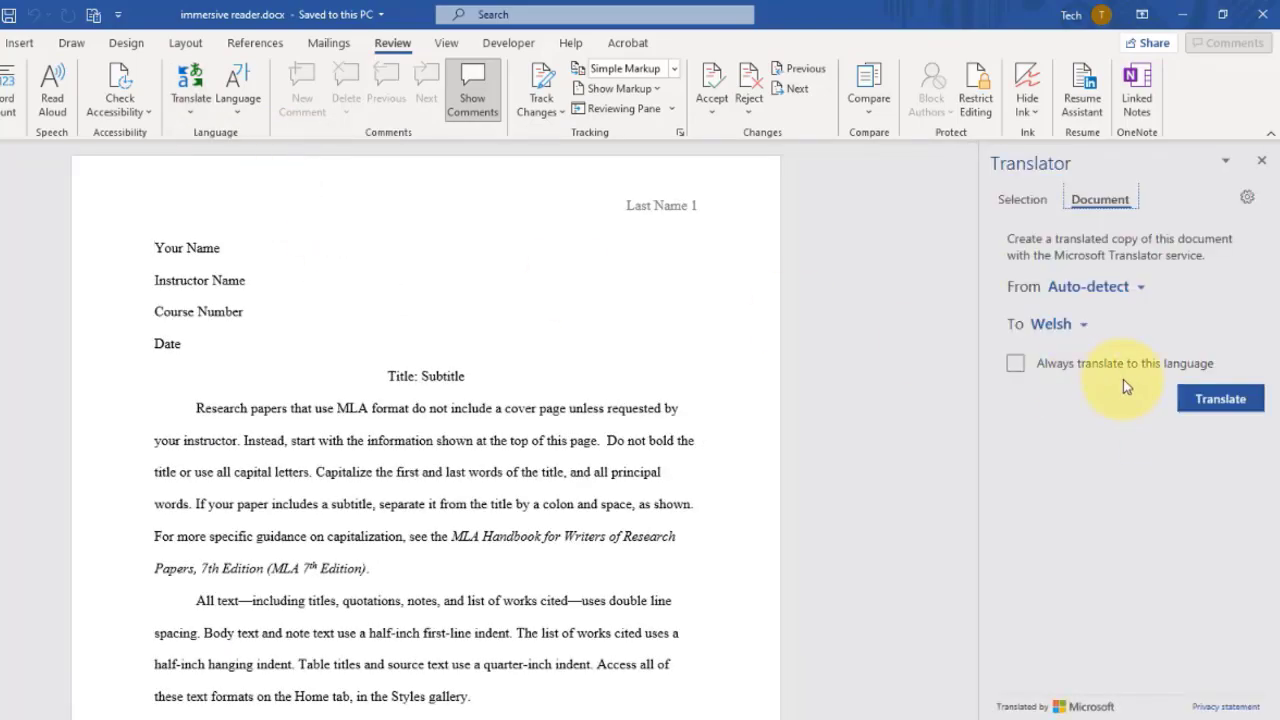
left_click(1084, 326)
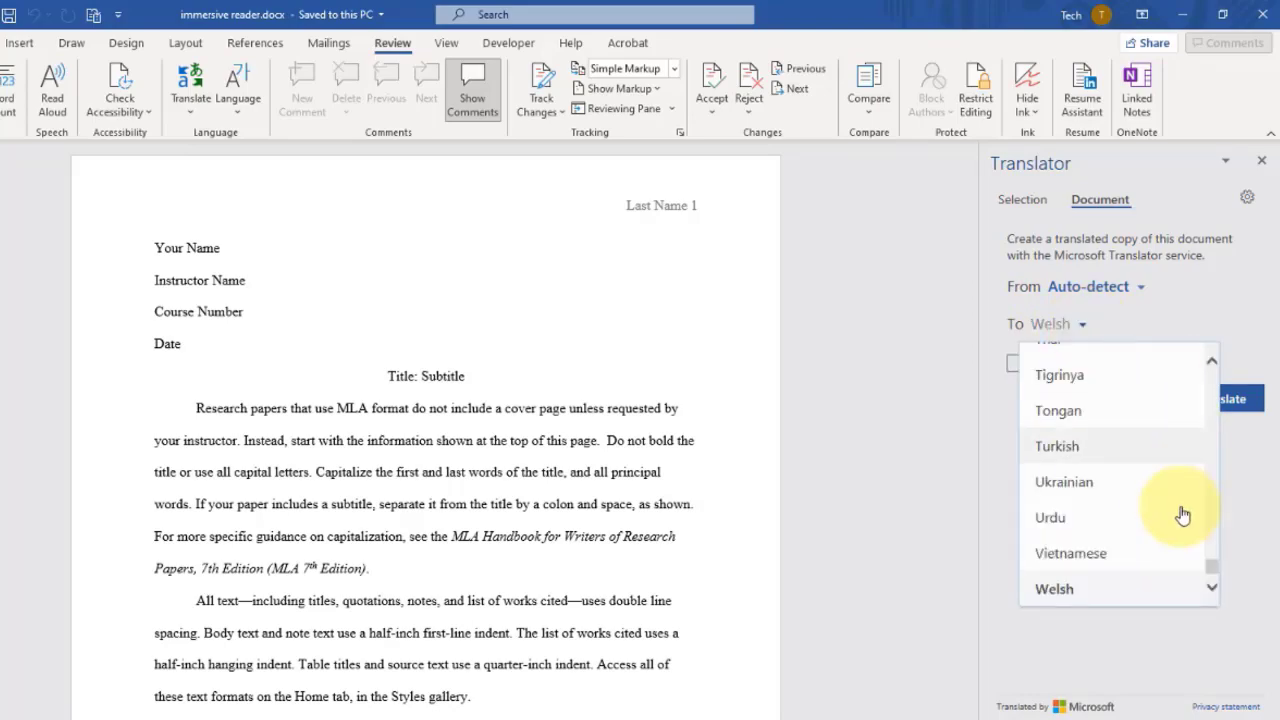
left_click_drag(1217, 578, 1220, 535)
left_click(1048, 413)
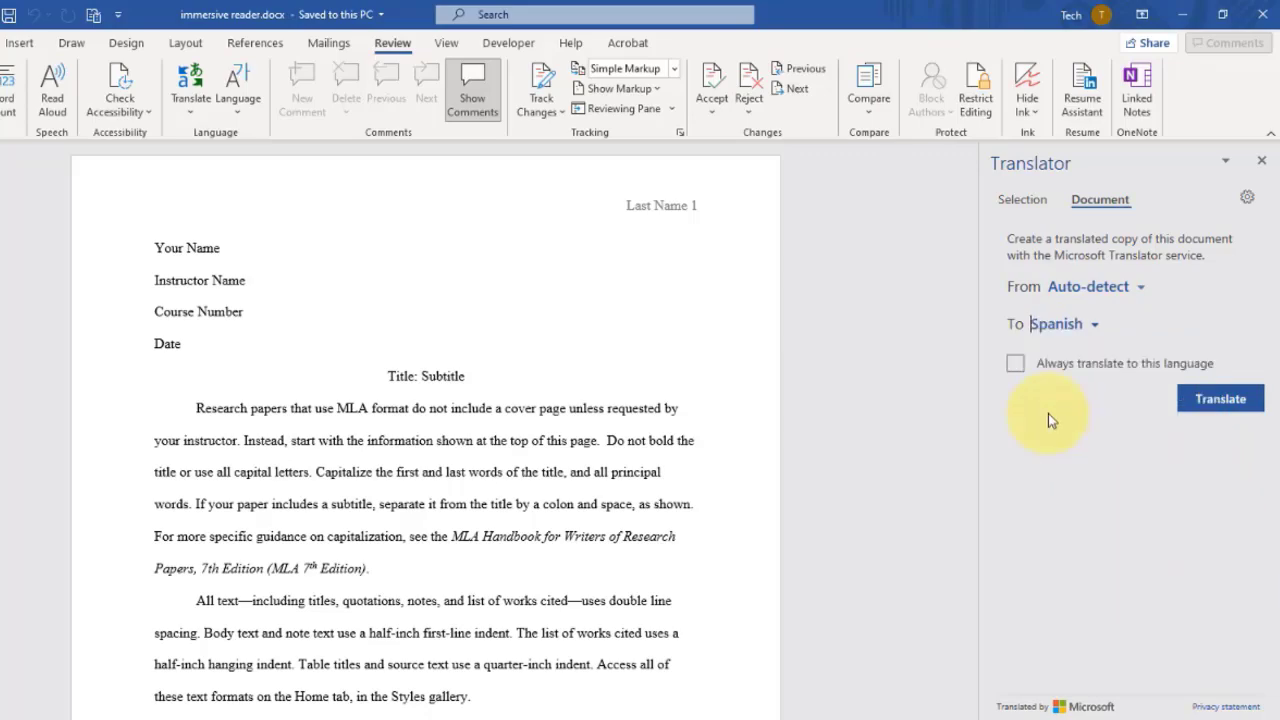
left_click(1215, 401)
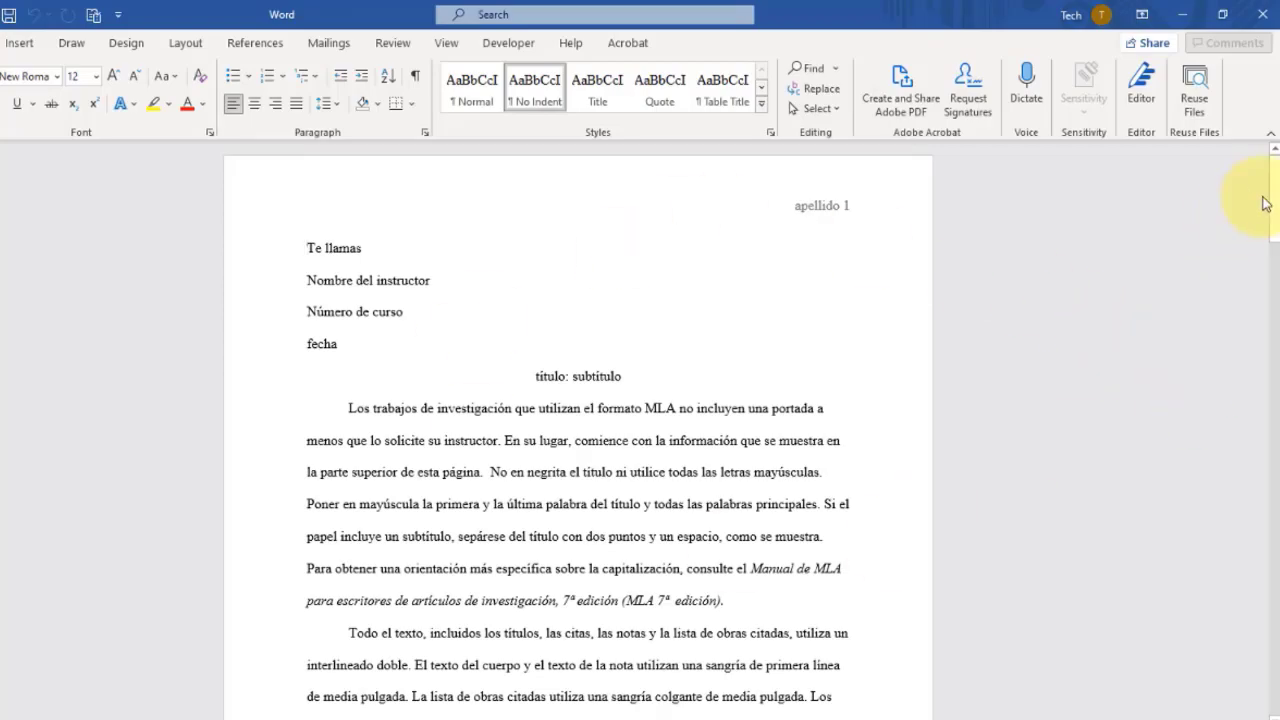
left_click_drag(1274, 193, 1271, 555)
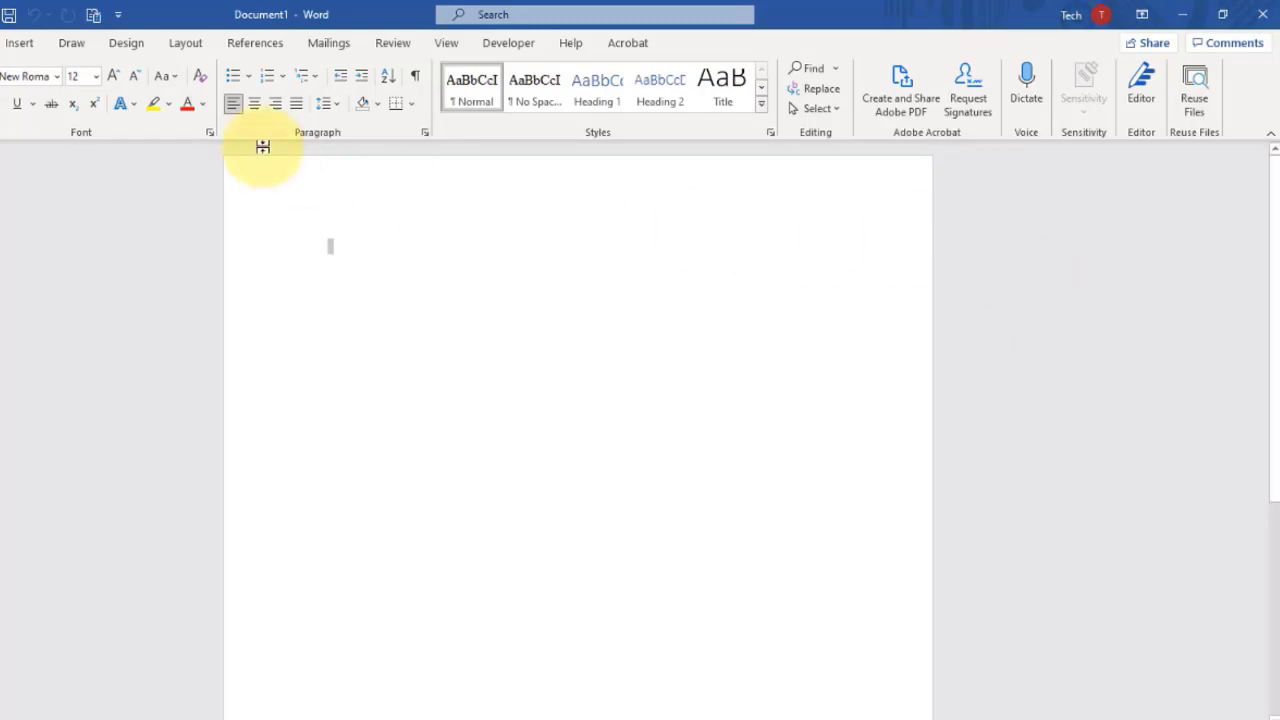
Search for sources on "pyramid" with Researcher in the blank document
left_click(249, 47)
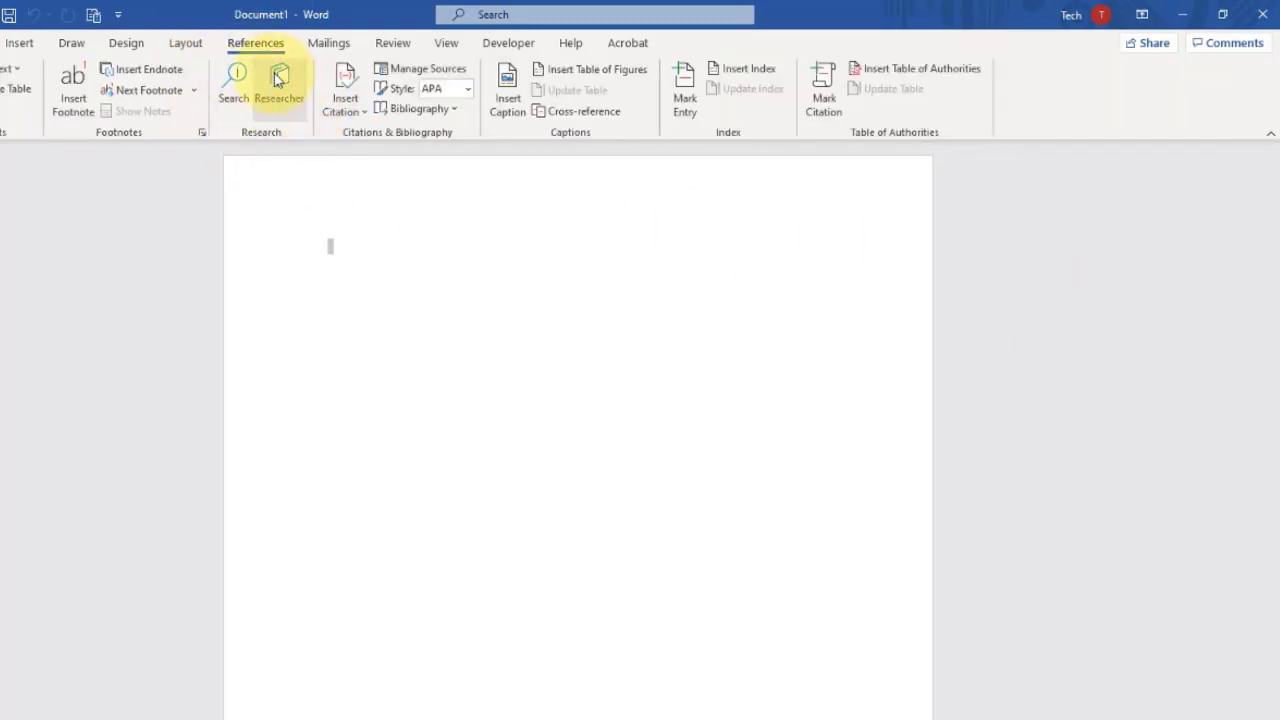
left_click(279, 80)
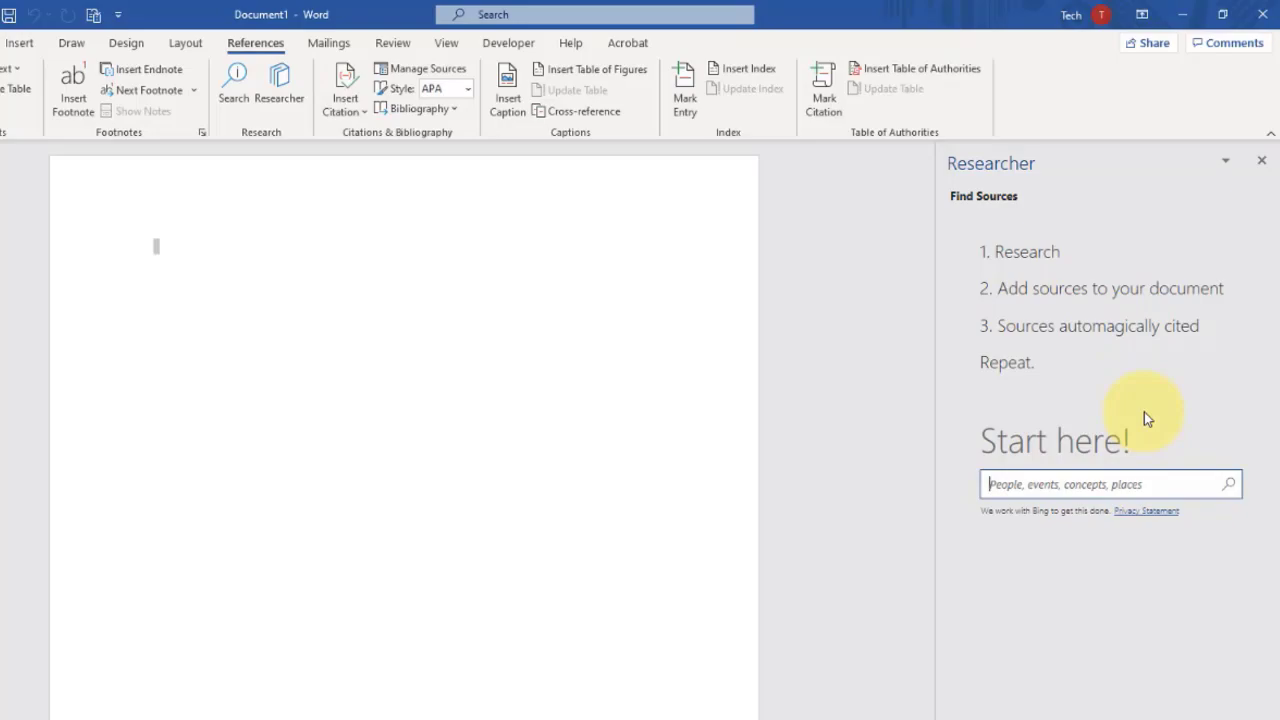
type("pyramid")
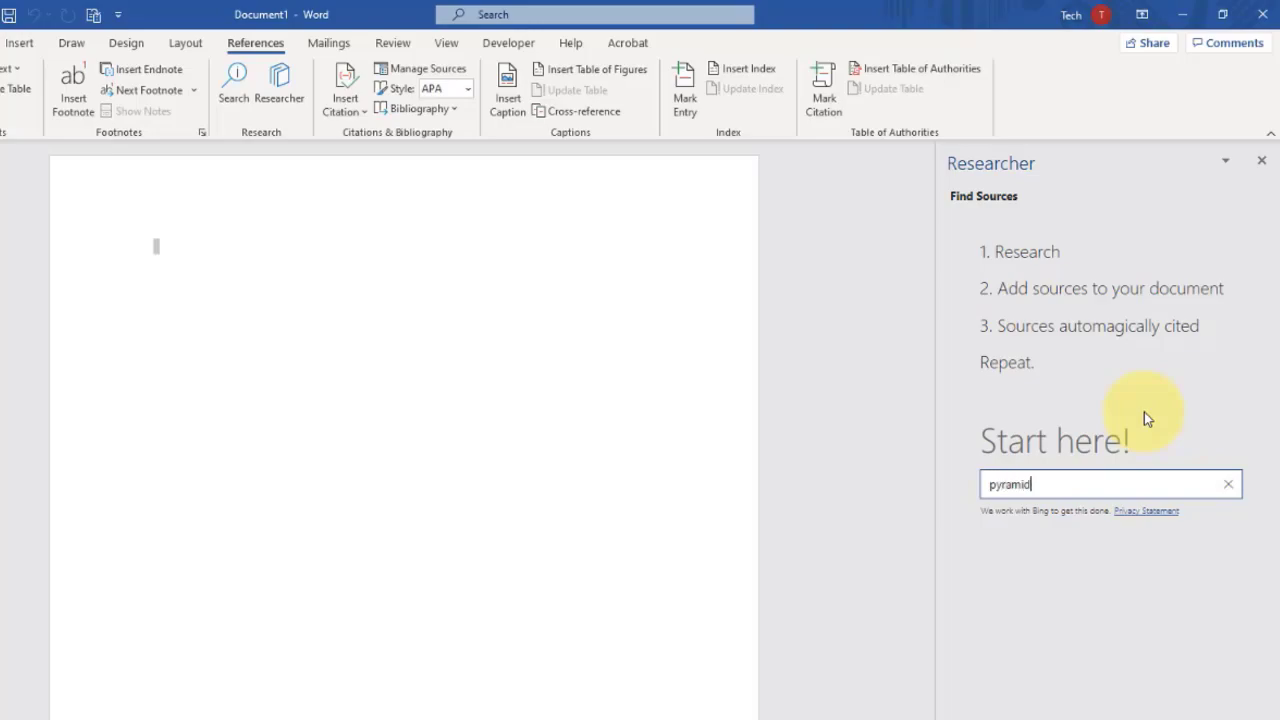
key("Return")
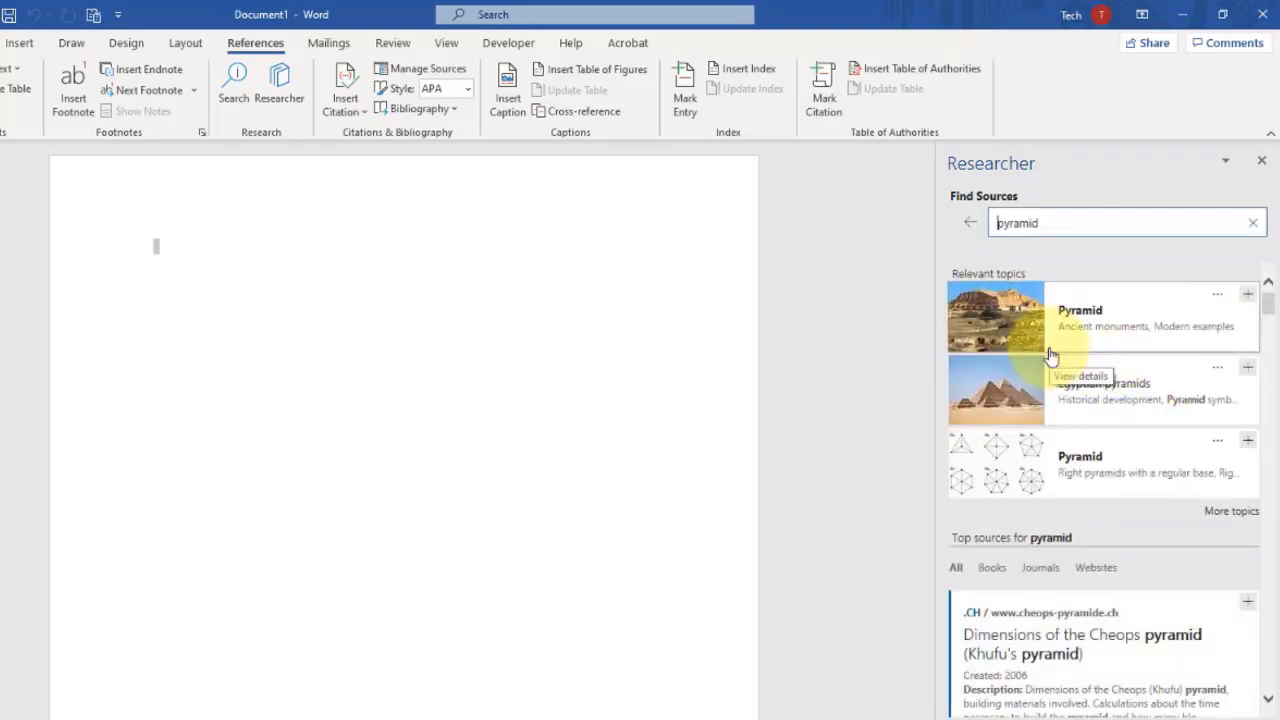
Browse the "pyramid" search results and read the full article of the first Pyramid topic, including its Modern examples section
scroll(1070, 495, "down", 2)
scroll(1079, 510, "down", 6)
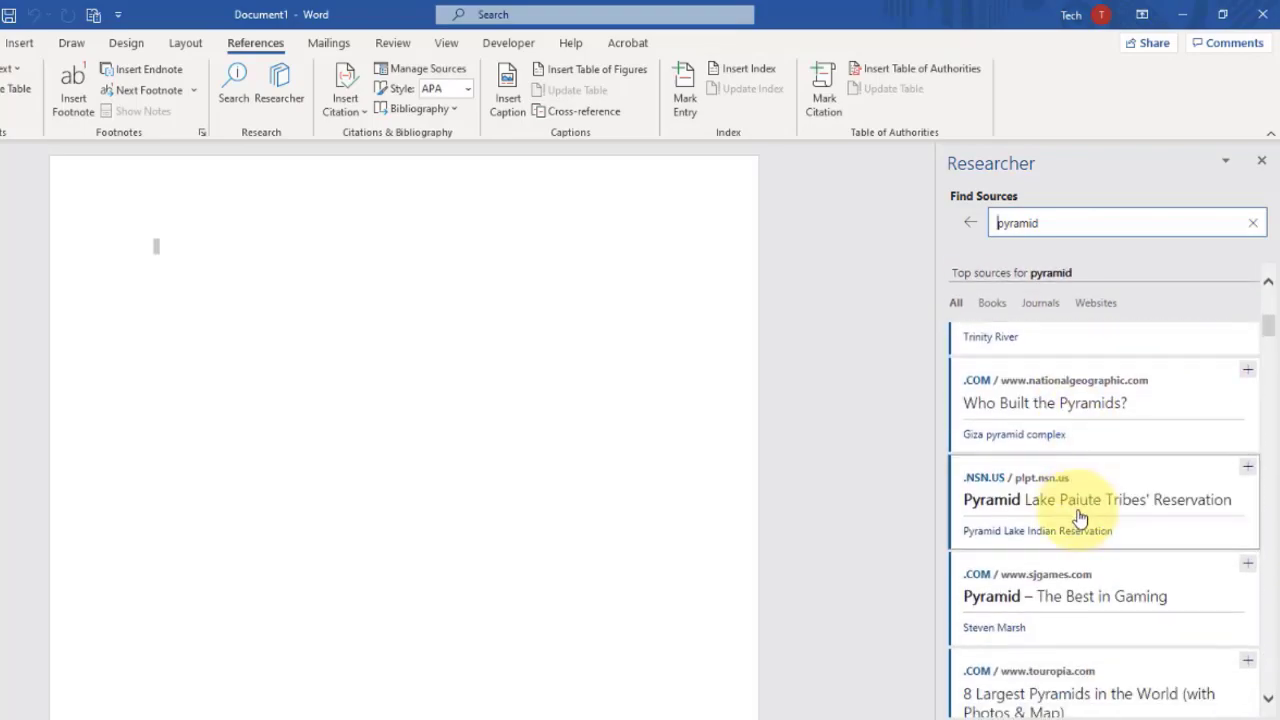
scroll(1097, 530, "down", 5)
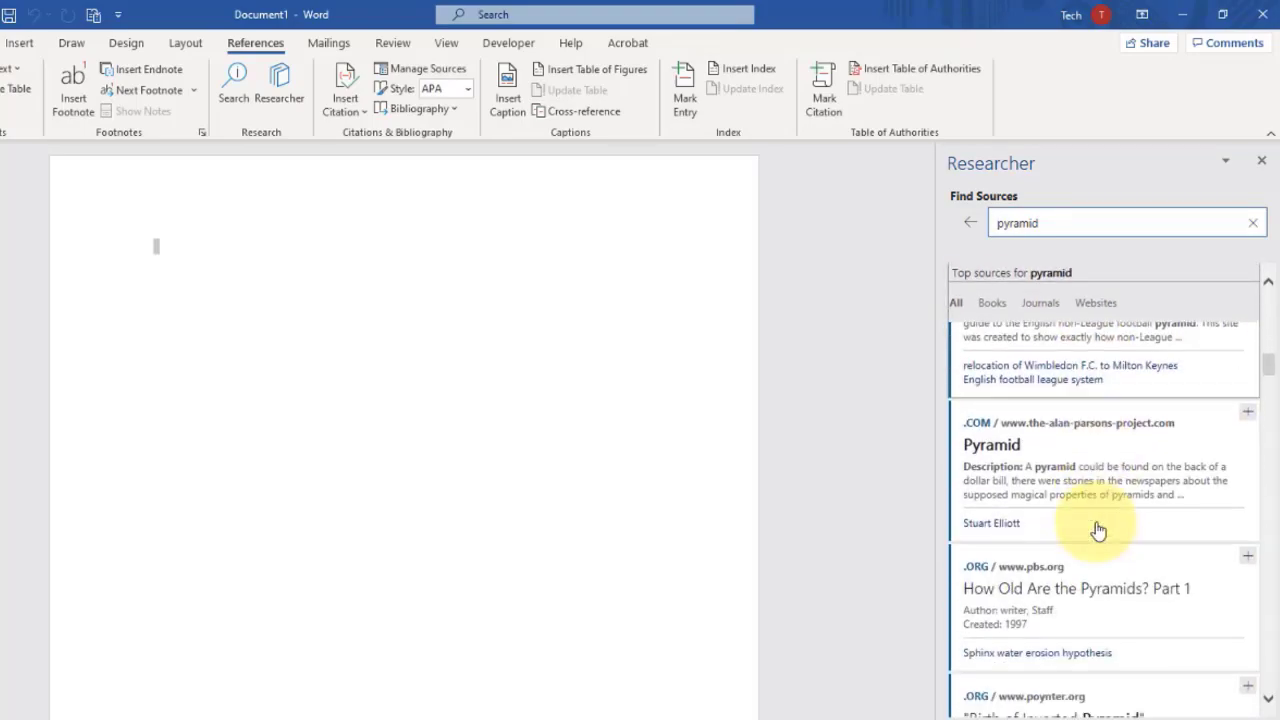
scroll(1118, 530, "up", 10)
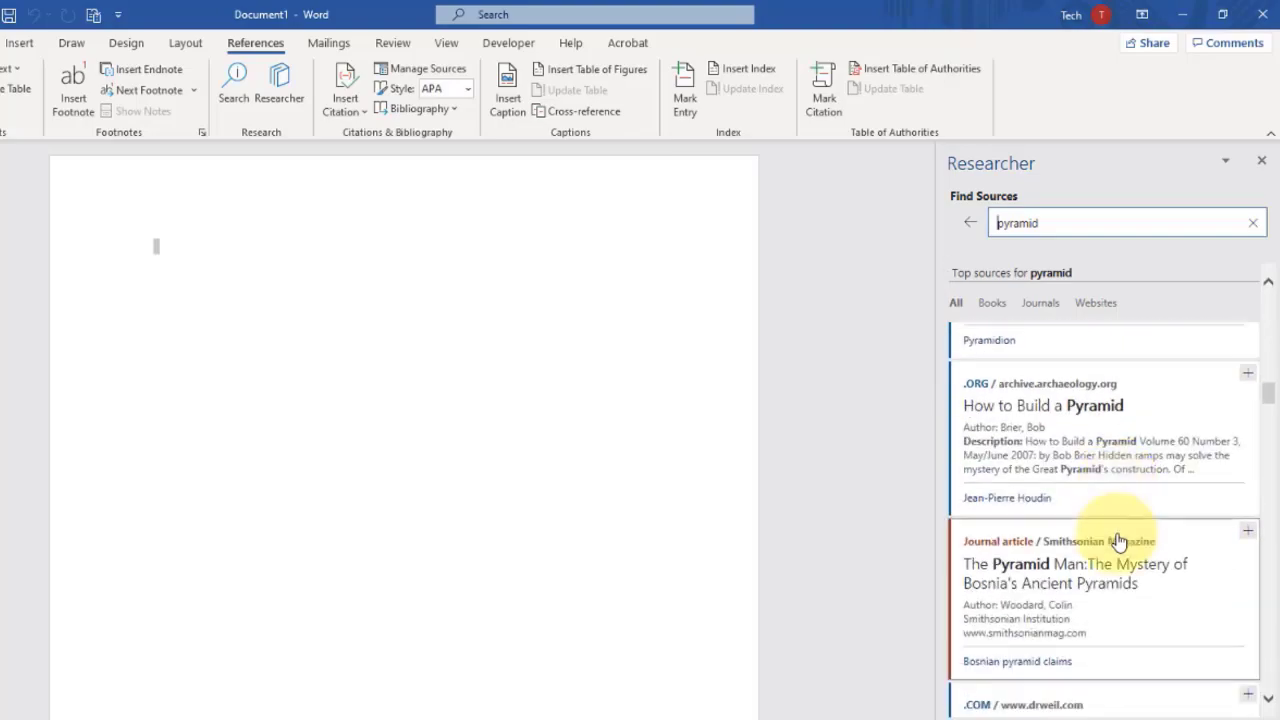
scroll(1128, 509, "up", 2)
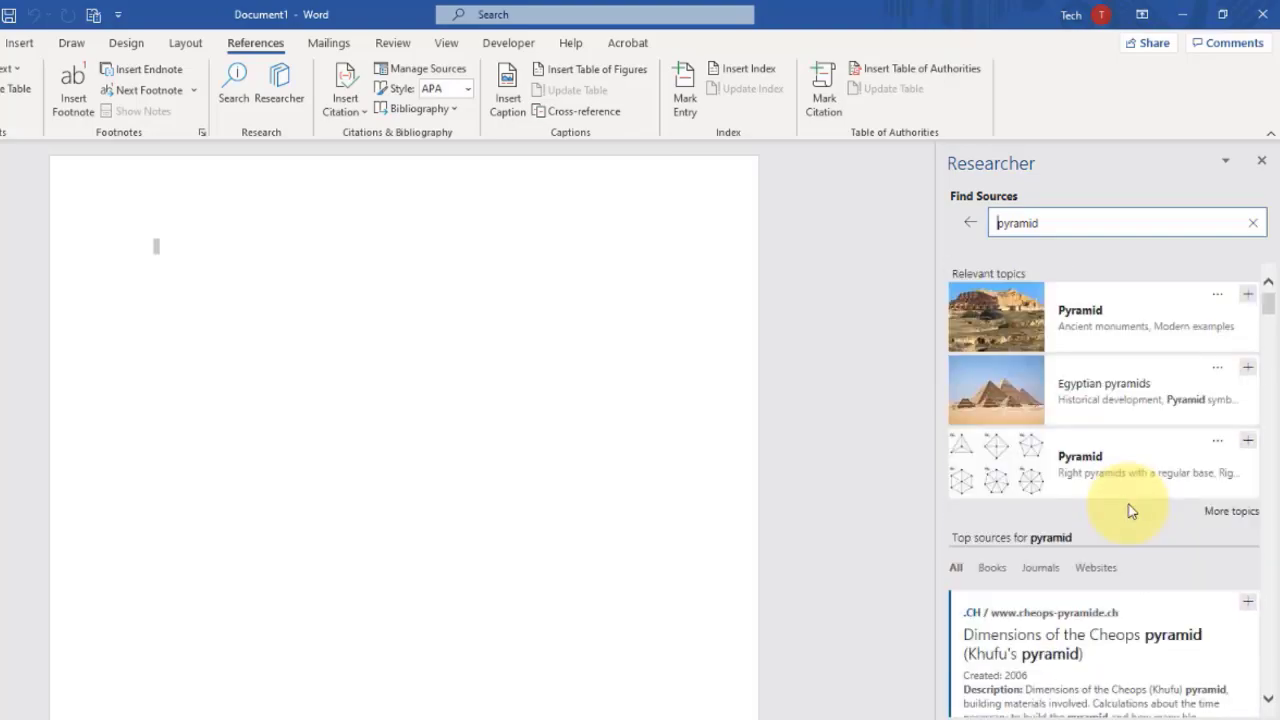
left_click(1021, 319)
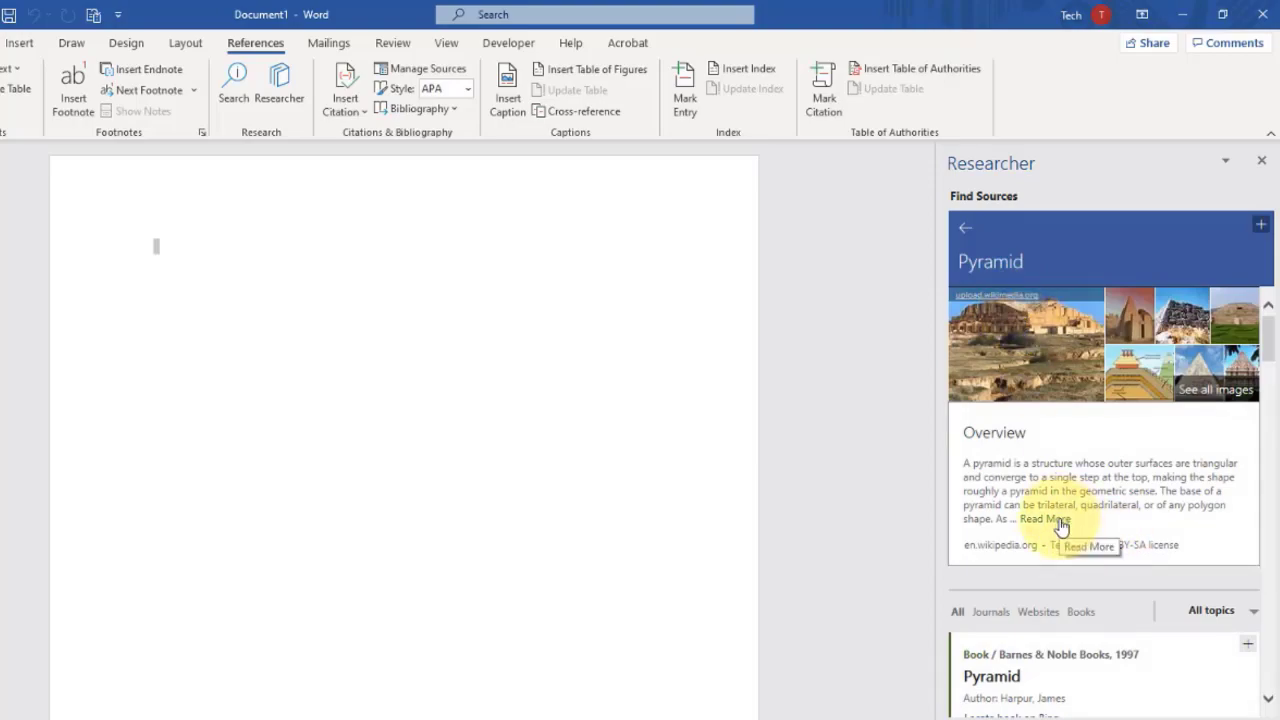
left_click(1061, 526)
scroll(1072, 488, "down", 3)
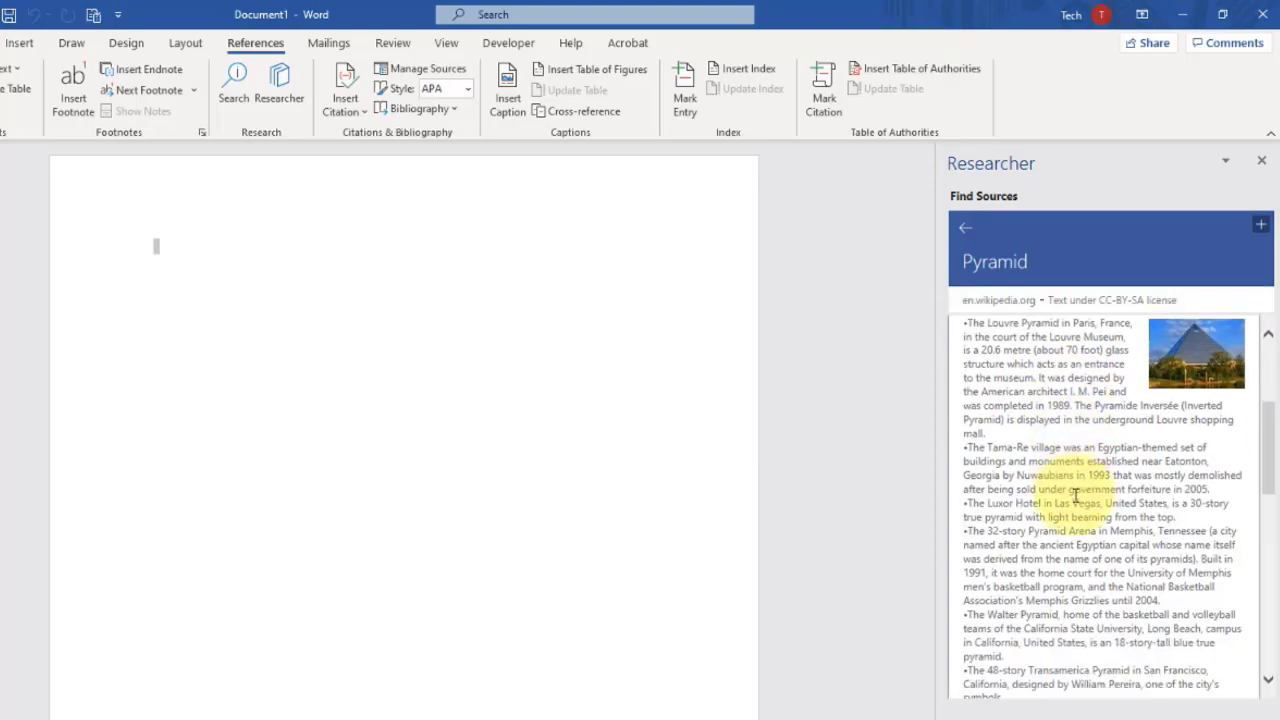
scroll(1080, 495, "up", 1)
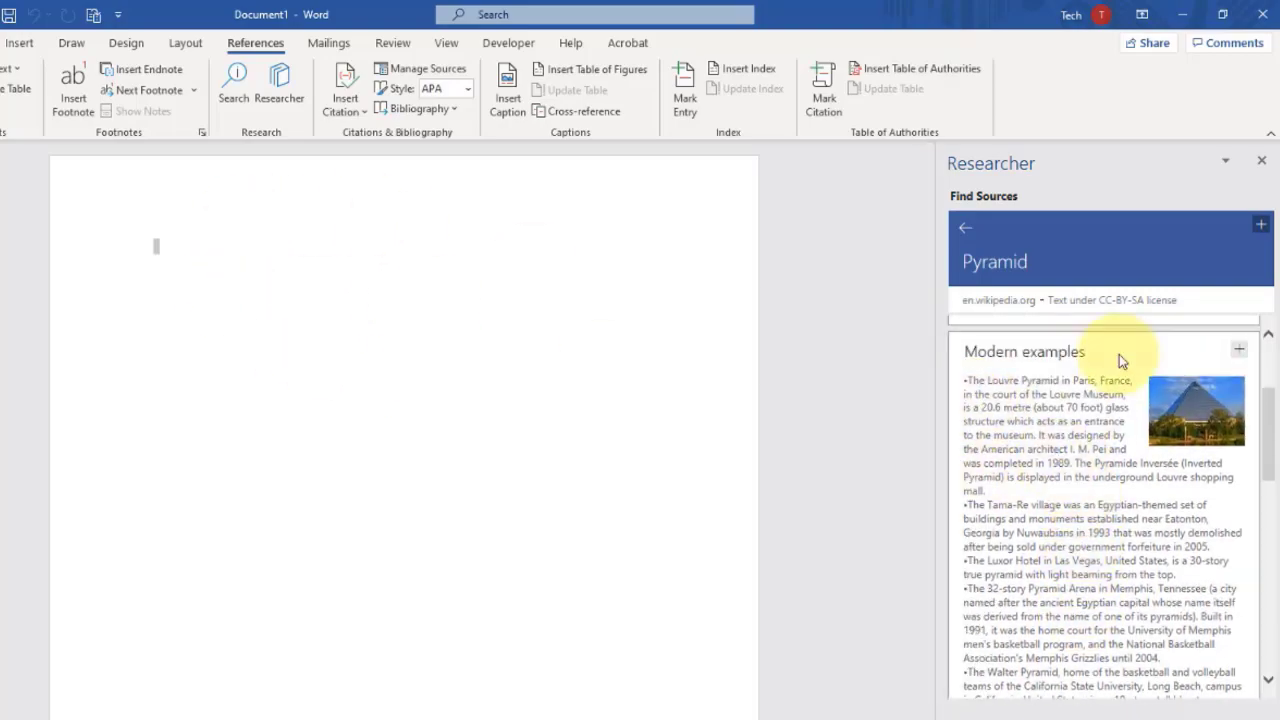
Add and cite the Modern examples passages from the Louvre Pyramid through the Pyramid Arena, and start a new paragraph below the citation
left_click_drag(966, 377, 1183, 648)
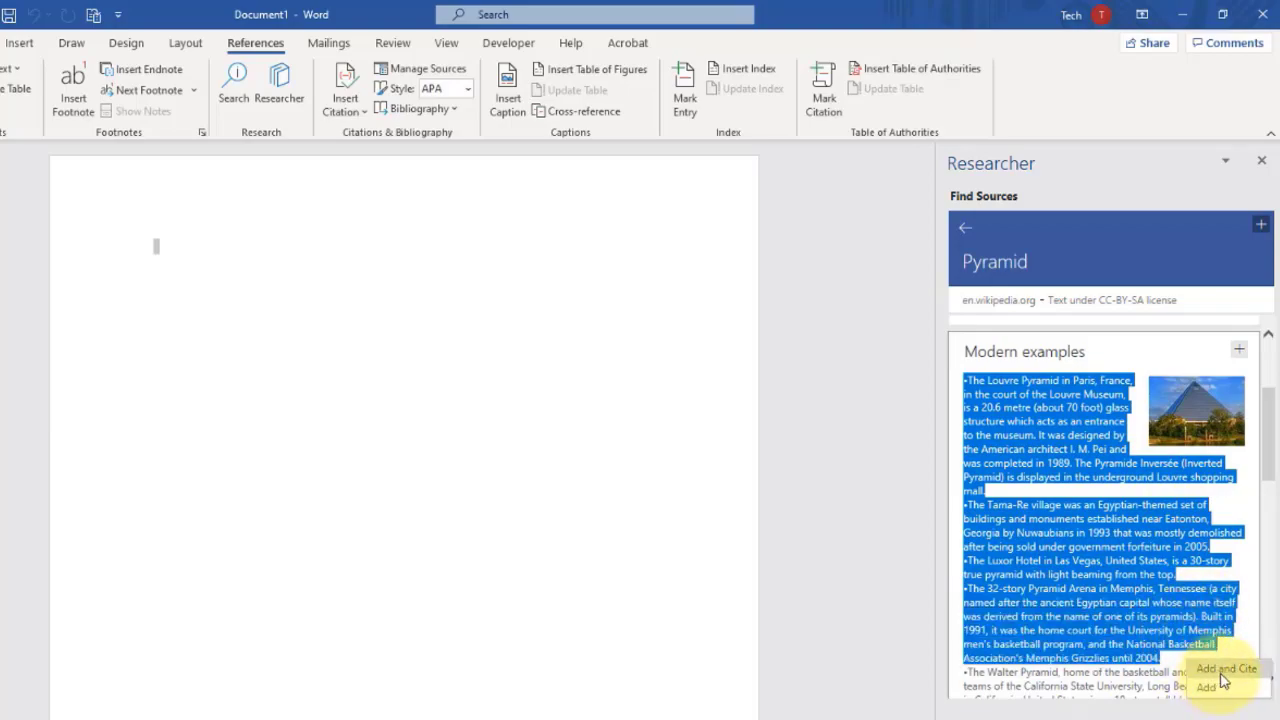
left_click(1218, 670)
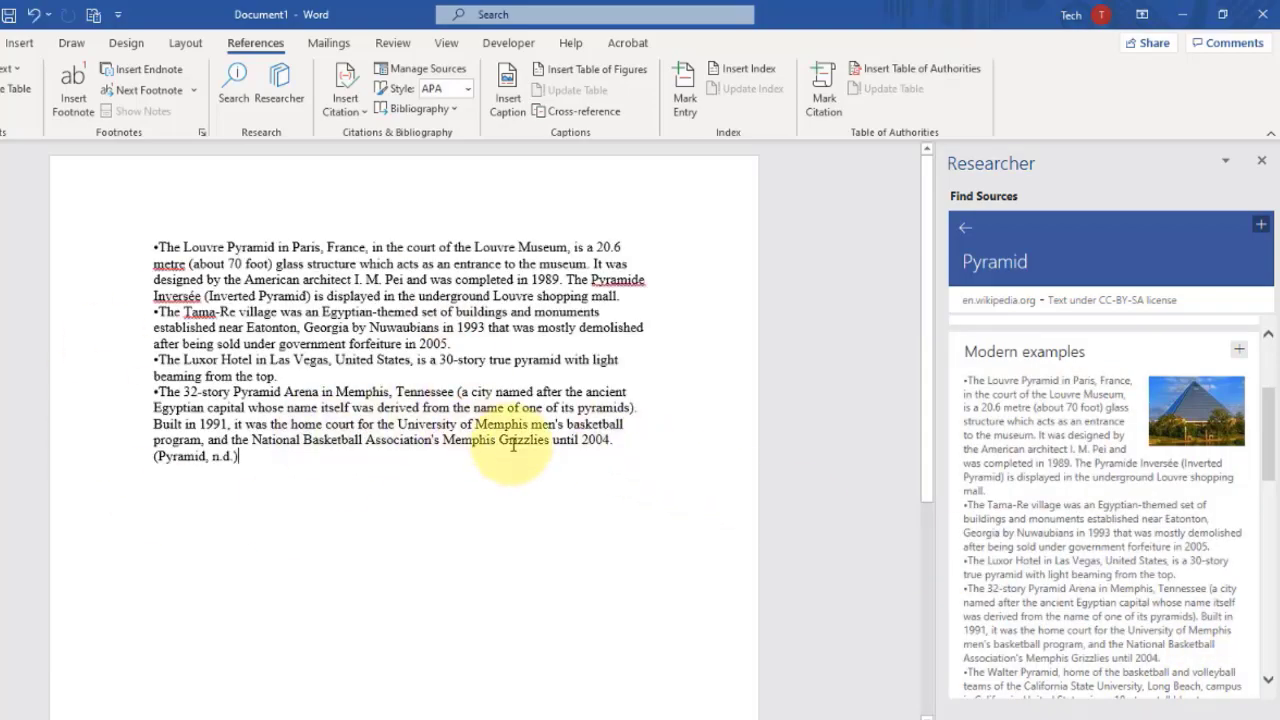
key("Return")
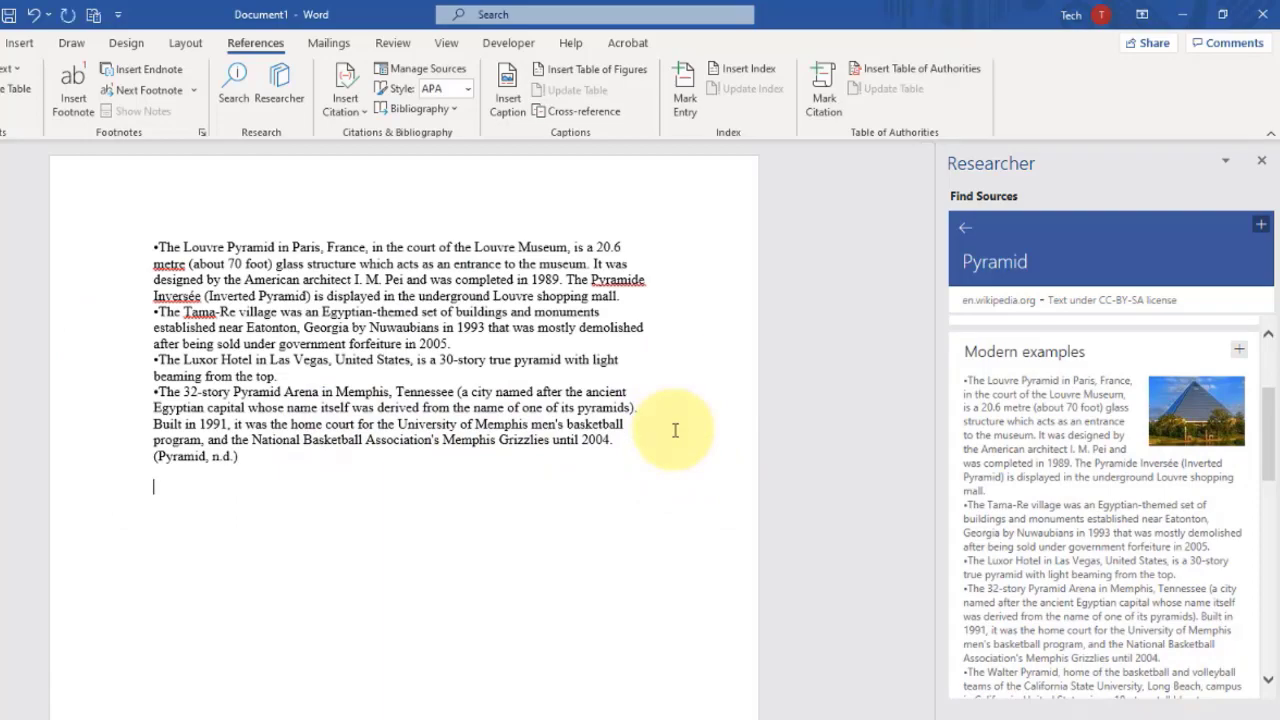
Insert the first image from the Pyramid topic's image collection below the cited text
left_click(967, 230)
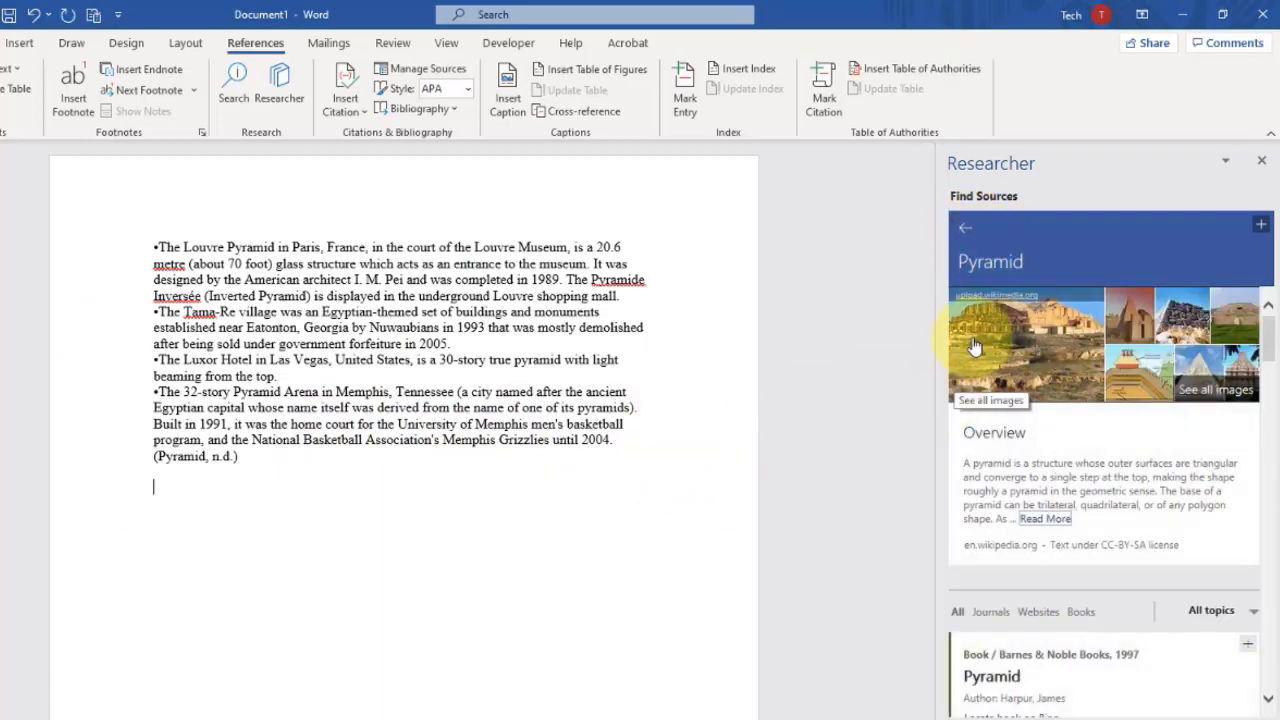
left_click(1038, 346)
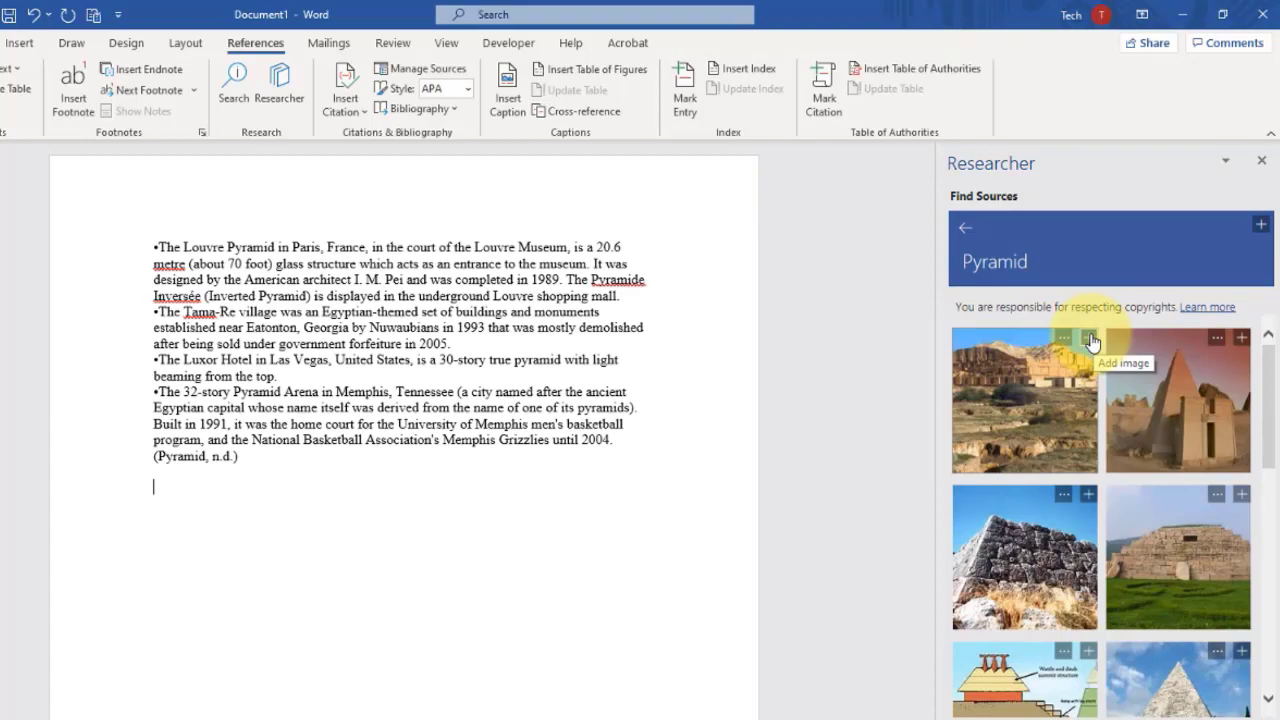
left_click(1089, 339)
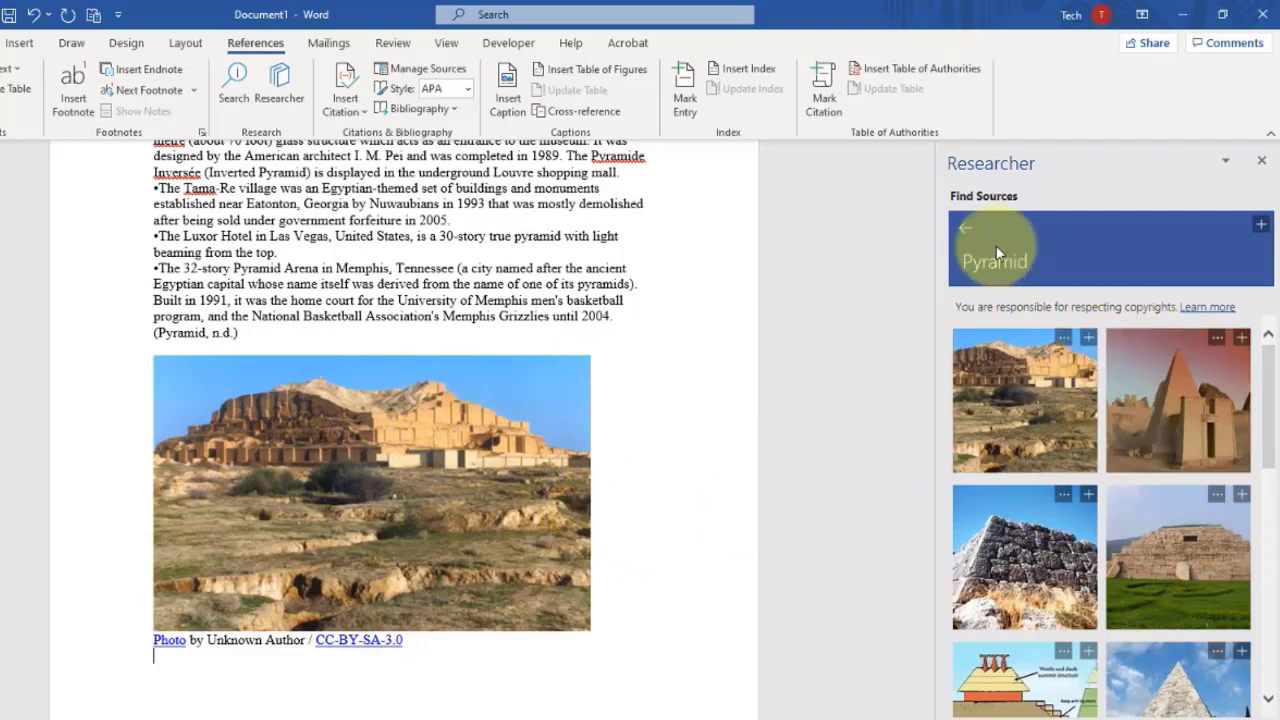
Return to the Pyramid topic overview and compare its sources filtered by journals, websites and books
left_click(965, 232)
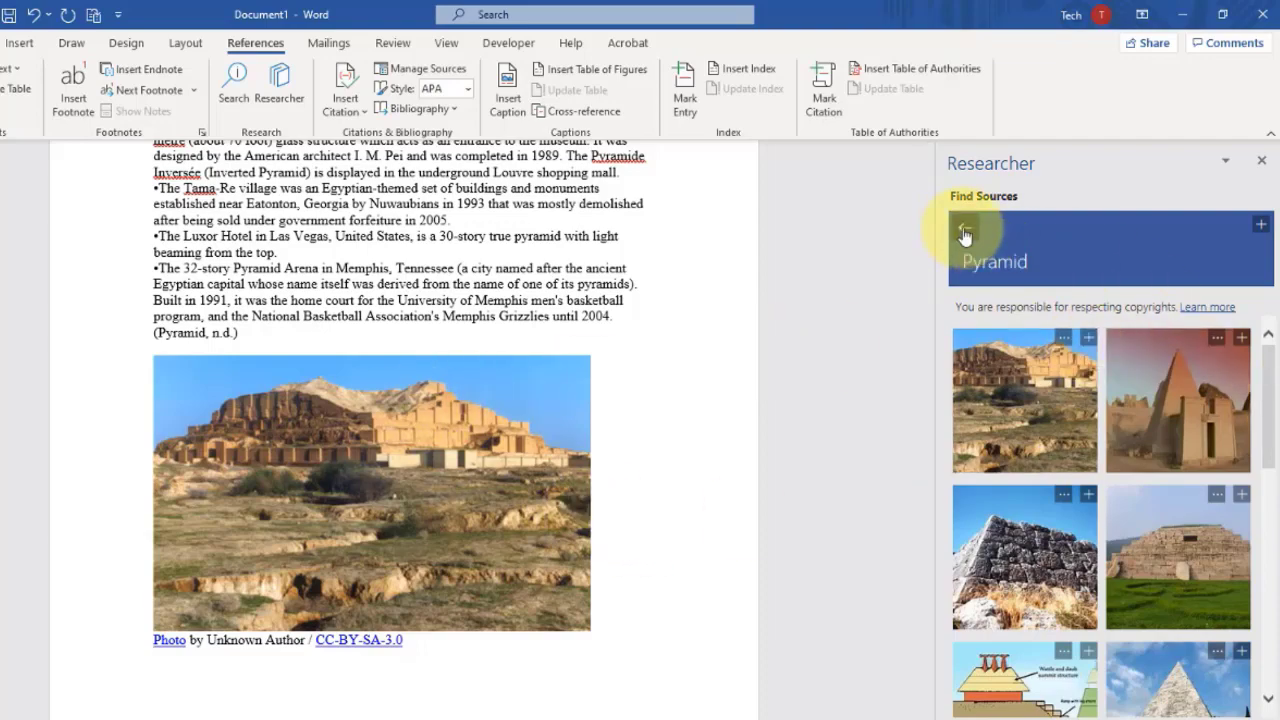
scroll(1217, 507, "down", 3)
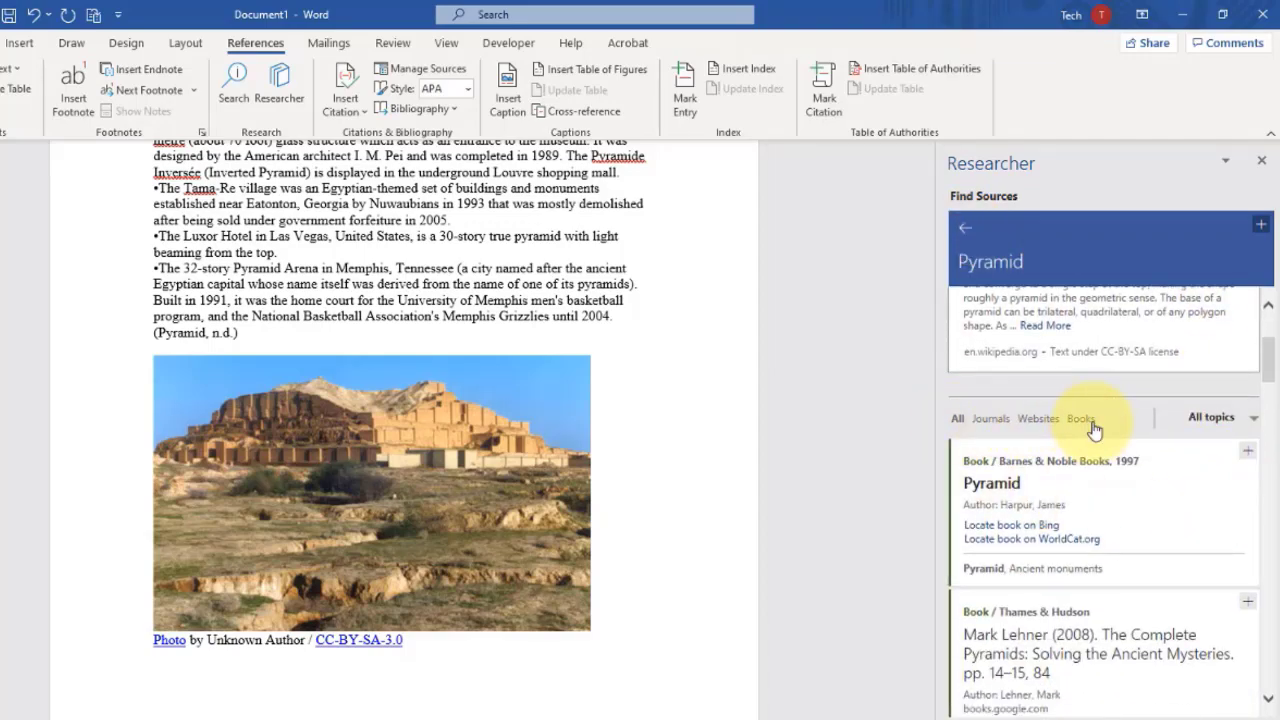
left_click(991, 419)
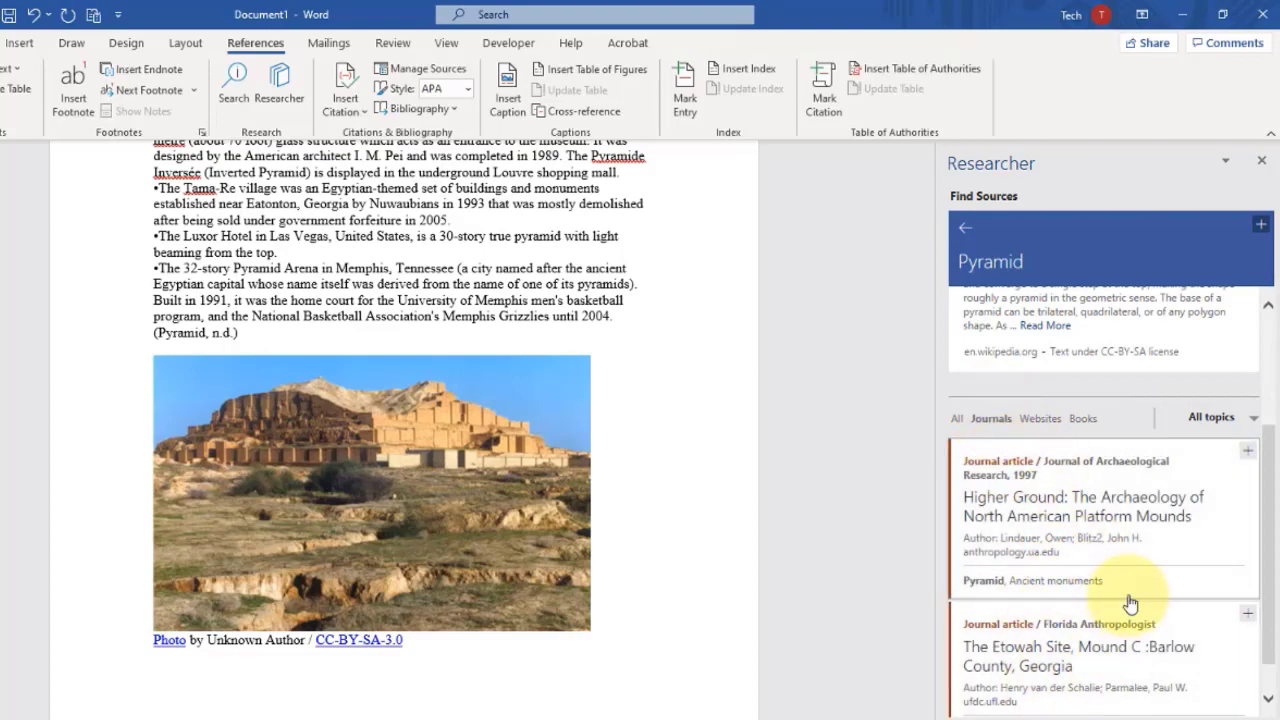
scroll(1130, 603, "down", 1)
scroll(1130, 603, "up", 3)
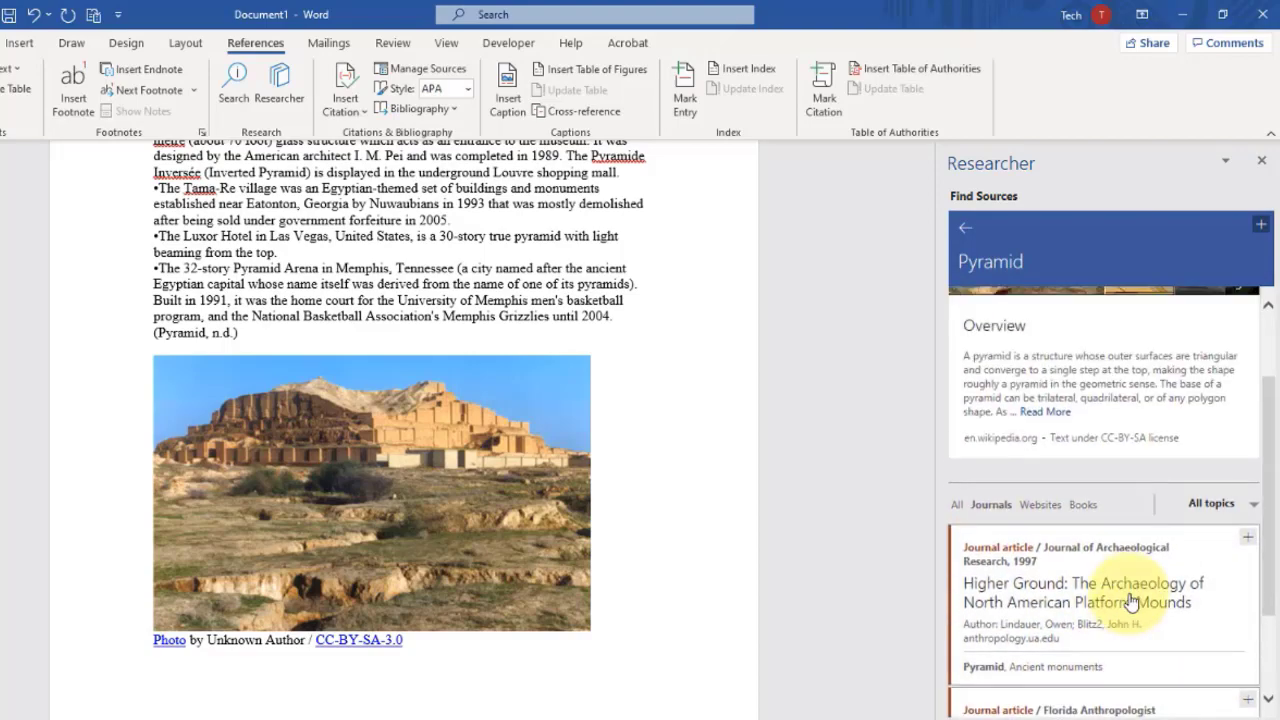
left_click(957, 504)
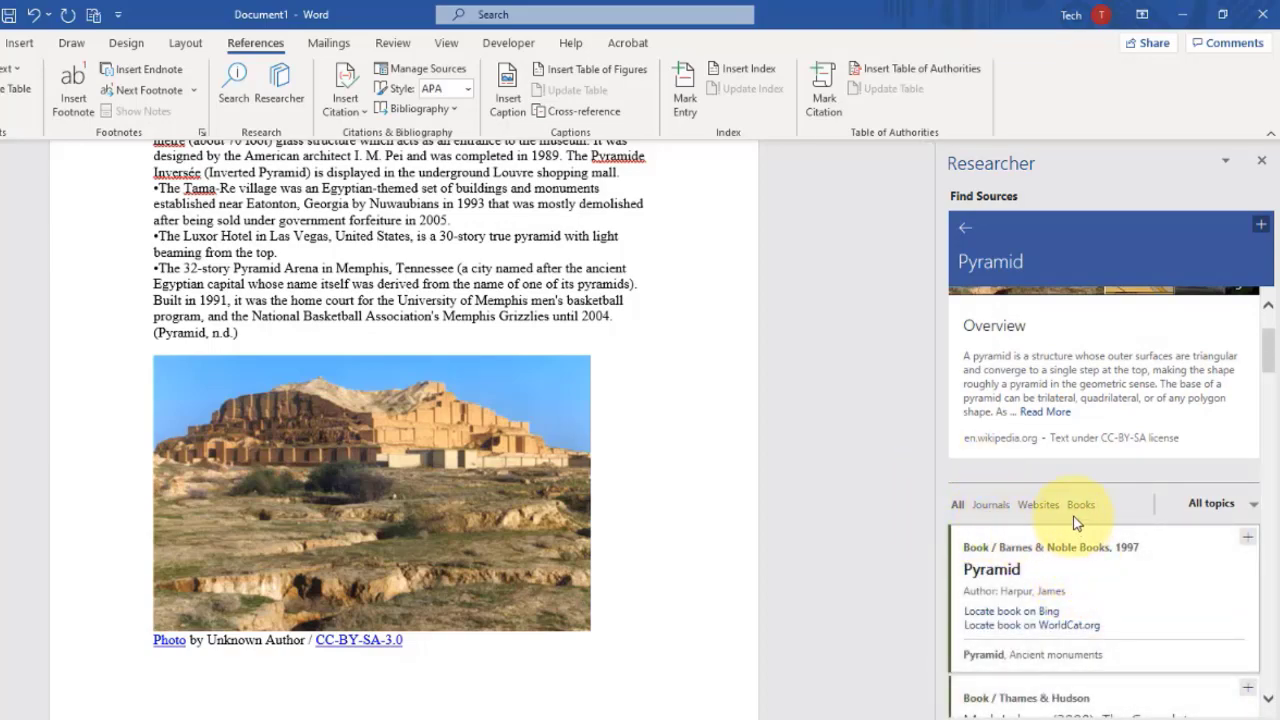
left_click(990, 505)
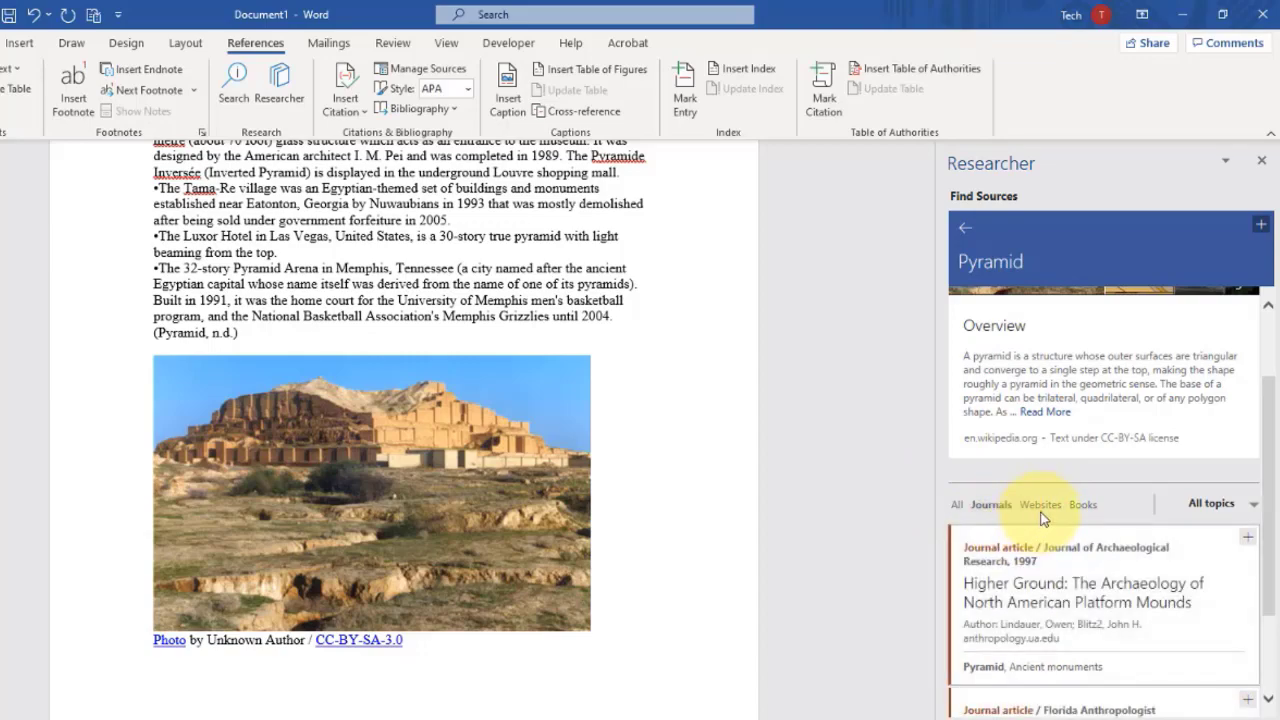
left_click(1040, 506)
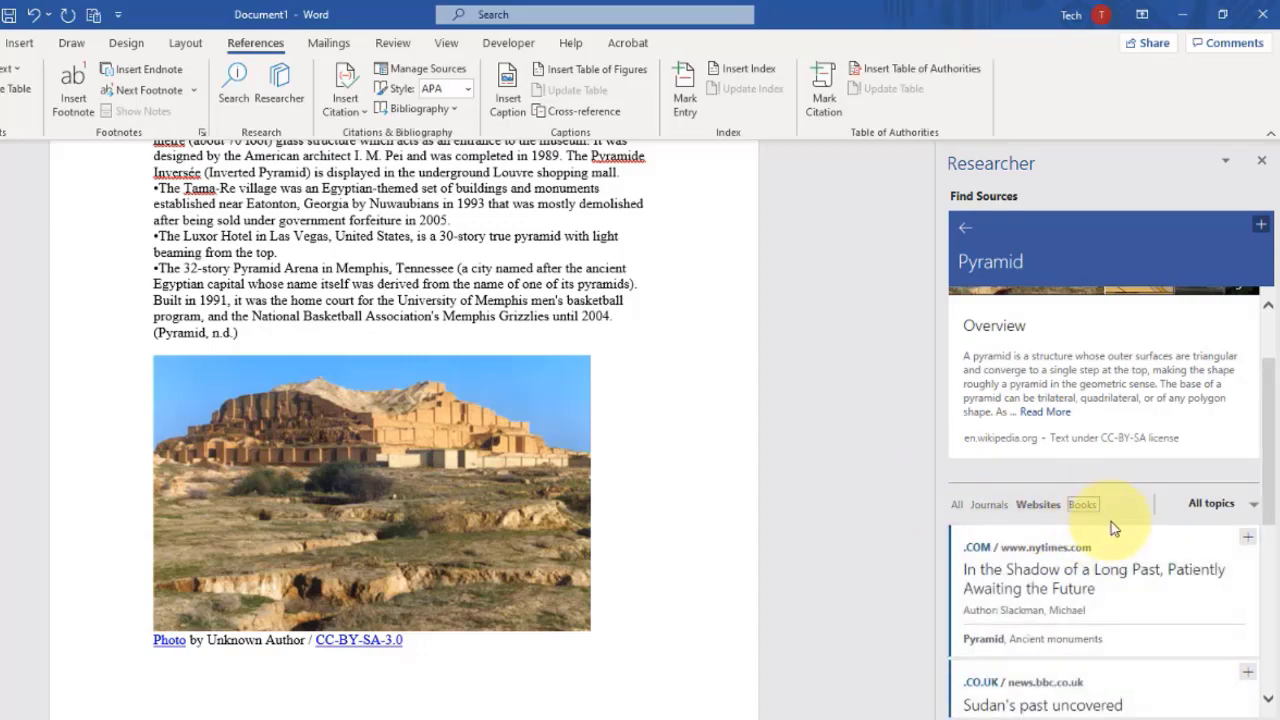
left_click(1084, 505)
scroll(1112, 565, "down", 6)
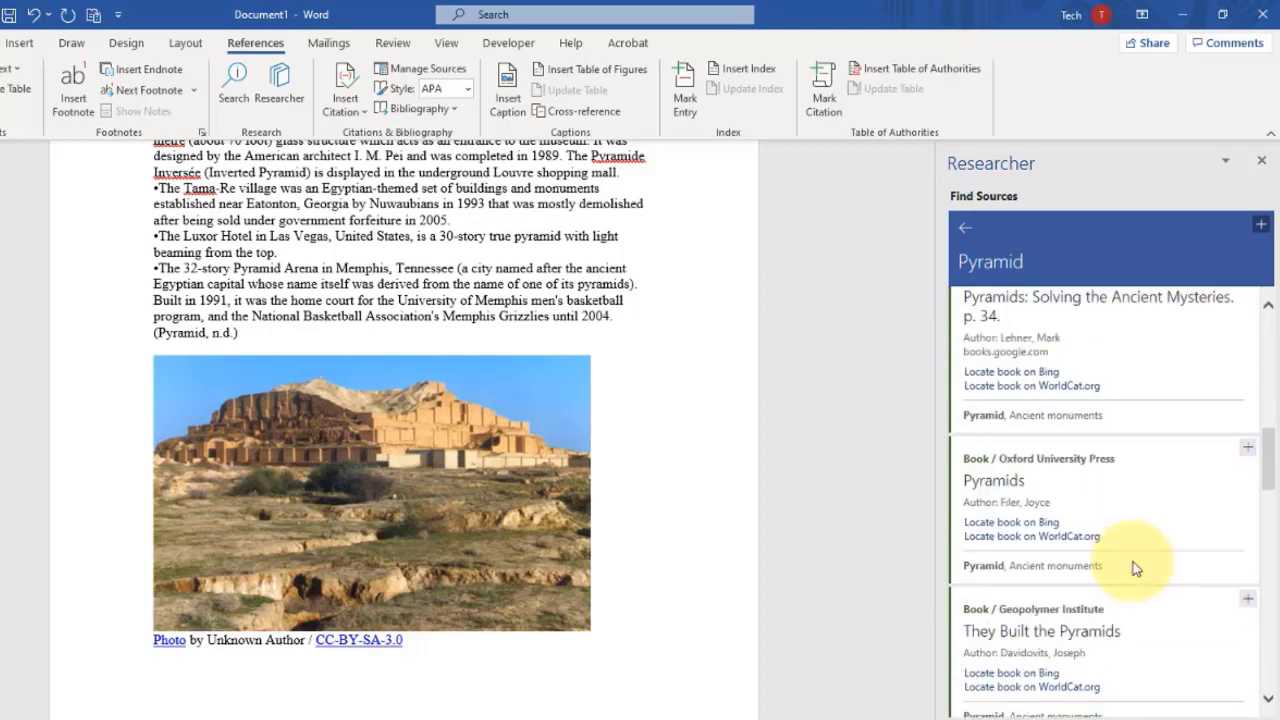
scroll(1135, 568, "up", 8)
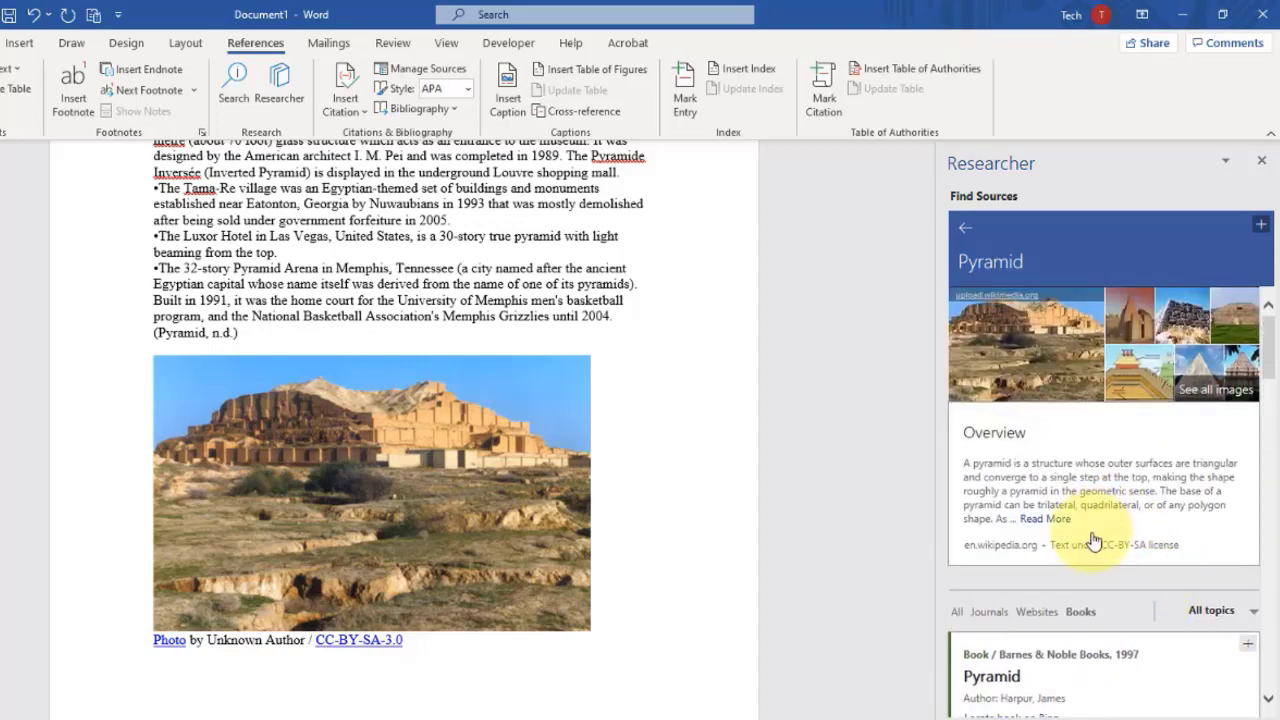
Check the journal and website sources and the topic filter choices, and return to the "pyramid" search results
scroll(1094, 541, "down", 3)
left_click(990, 419)
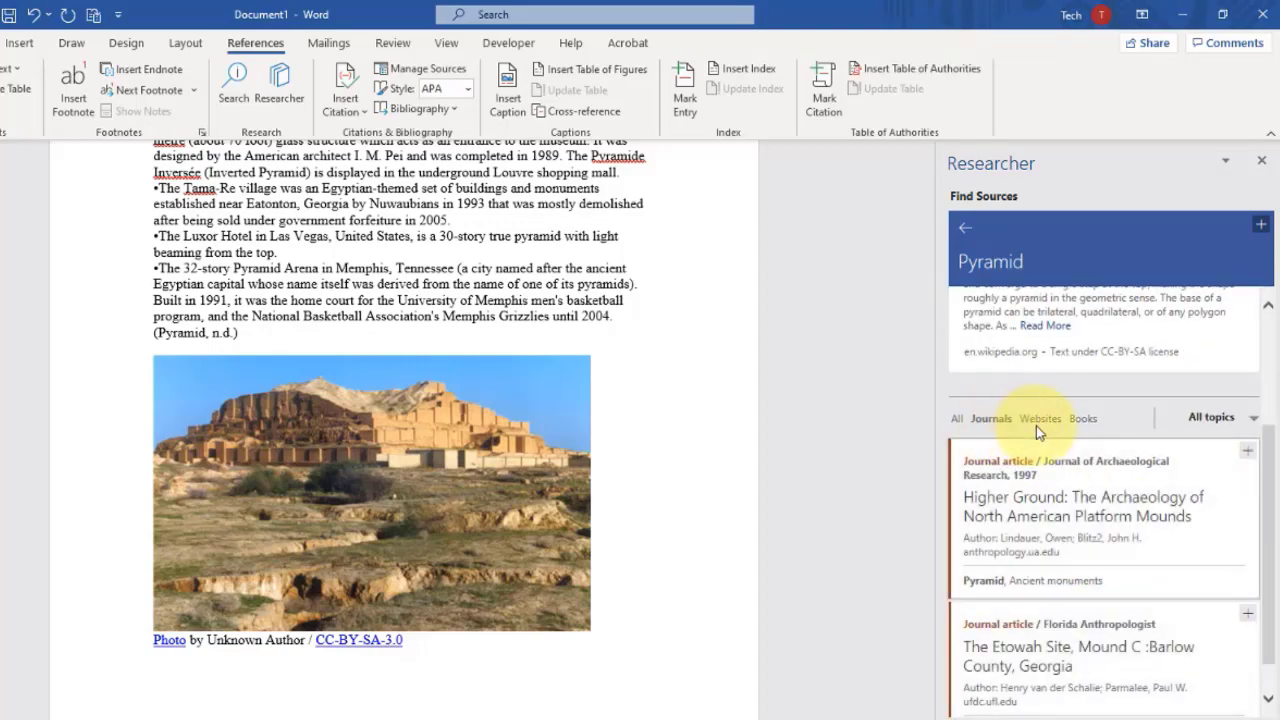
left_click(1037, 419)
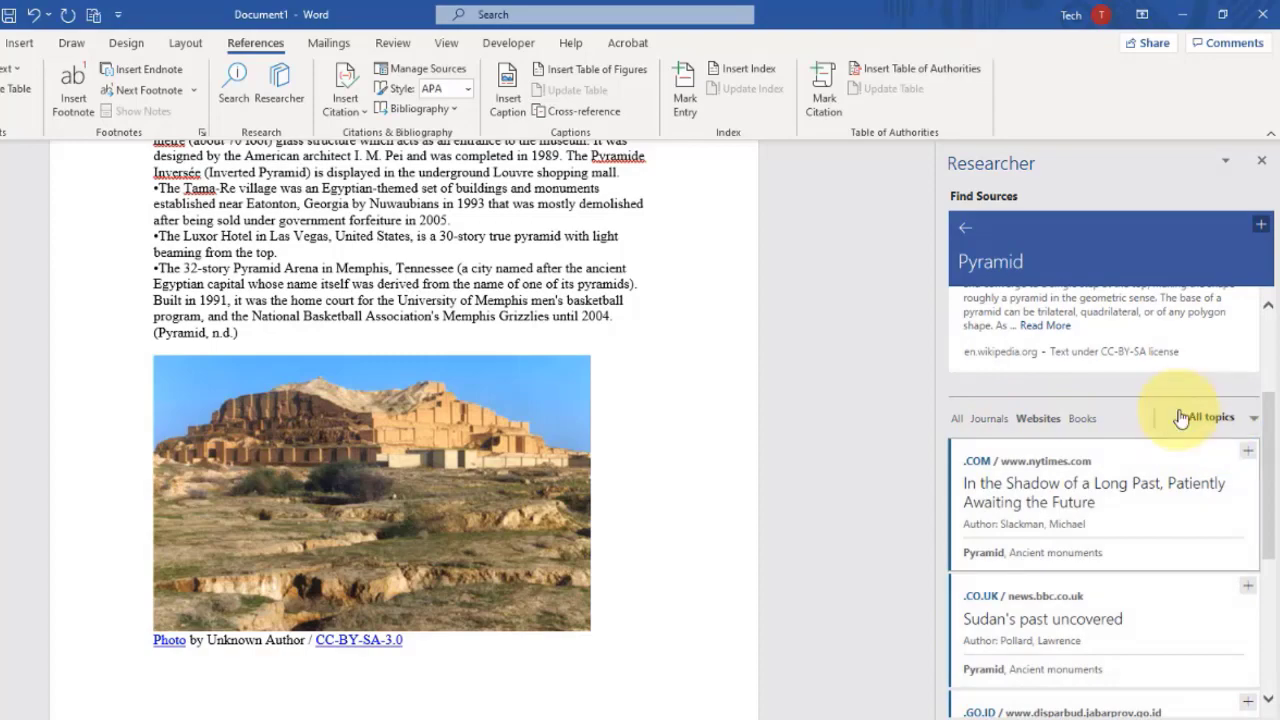
left_click(1250, 421)
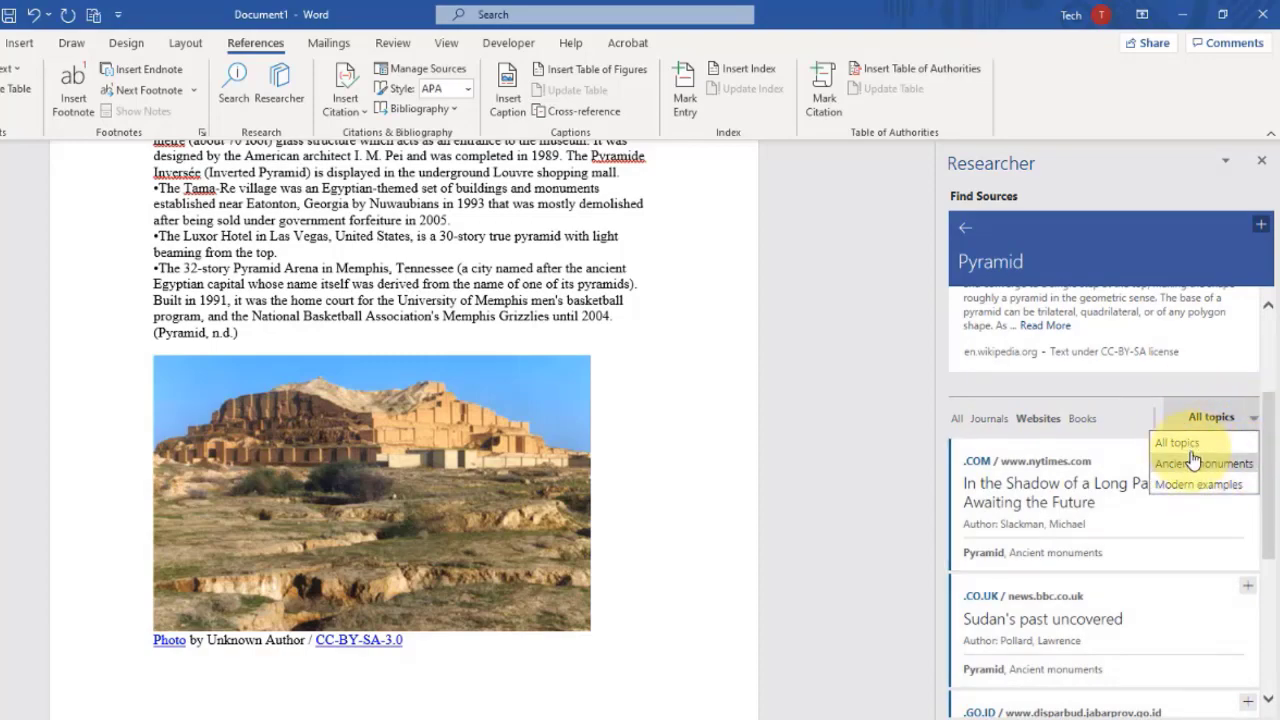
left_click_drag(1272, 416, 1260, 316)
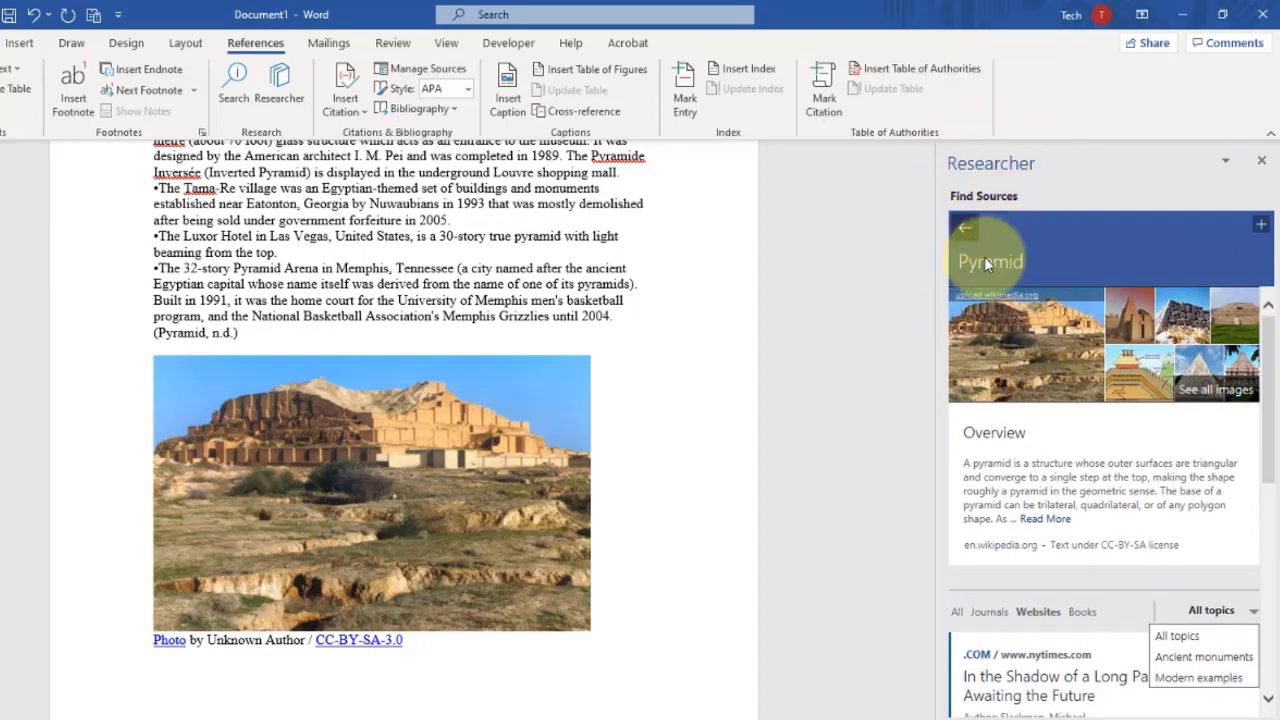
left_click(966, 232)
scroll(1131, 517, "down", 10)
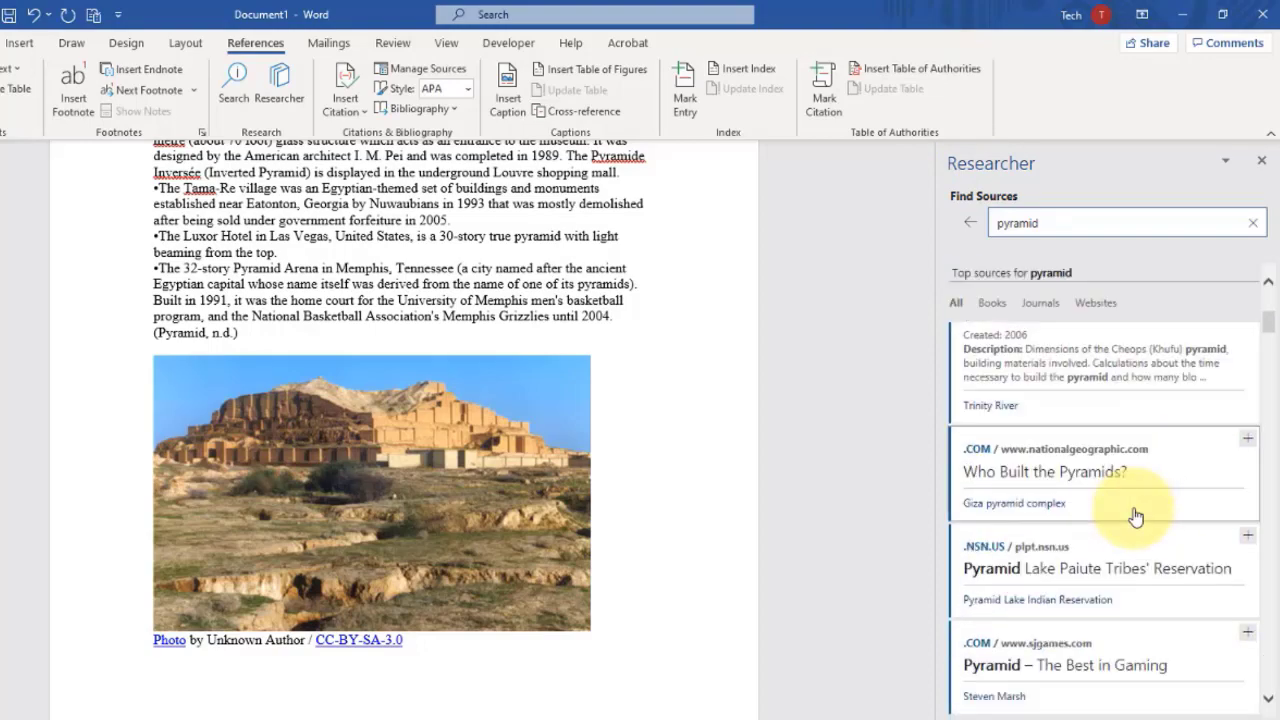
scroll(1140, 528, "up", 10)
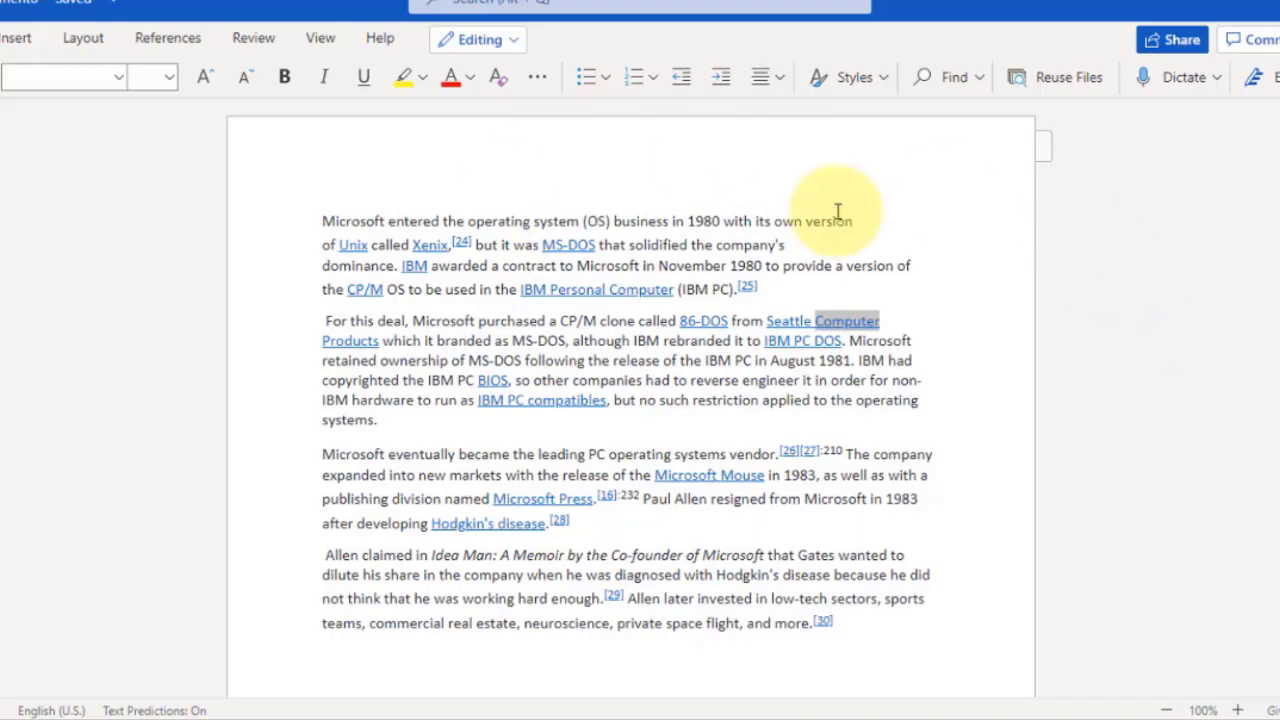
left_click_drag(758, 289, 322, 226)
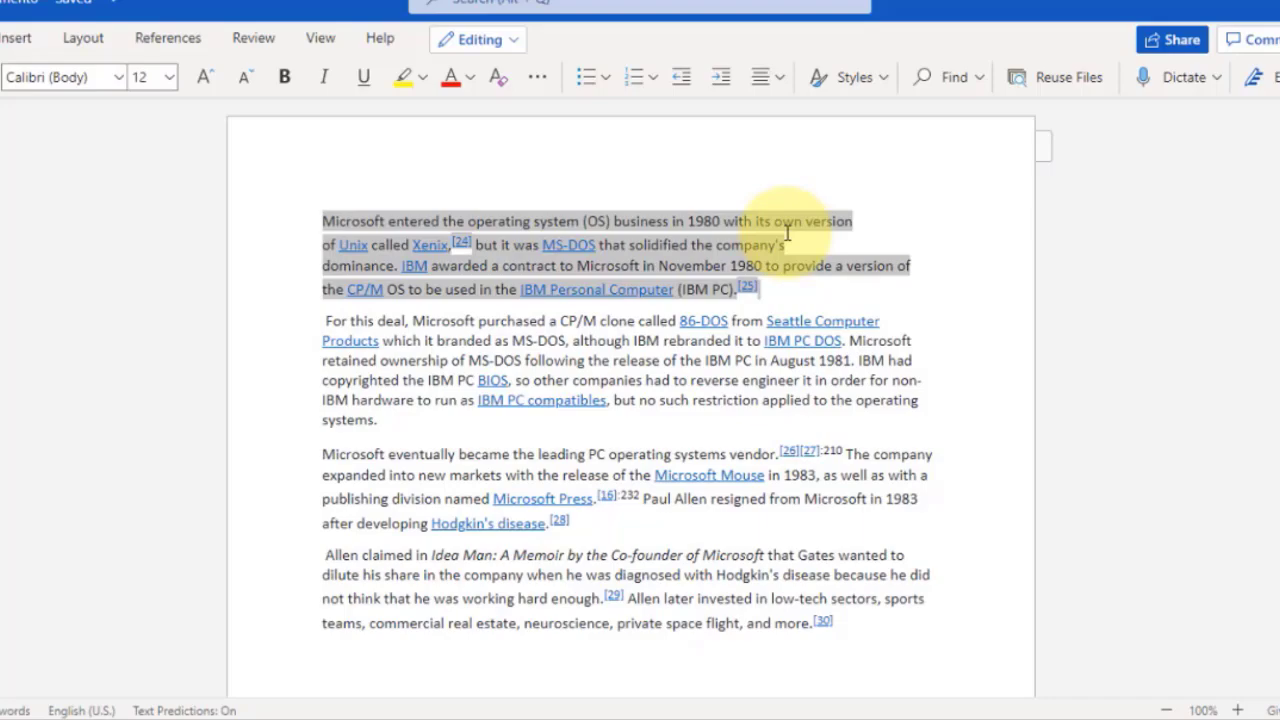
left_click(245, 38)
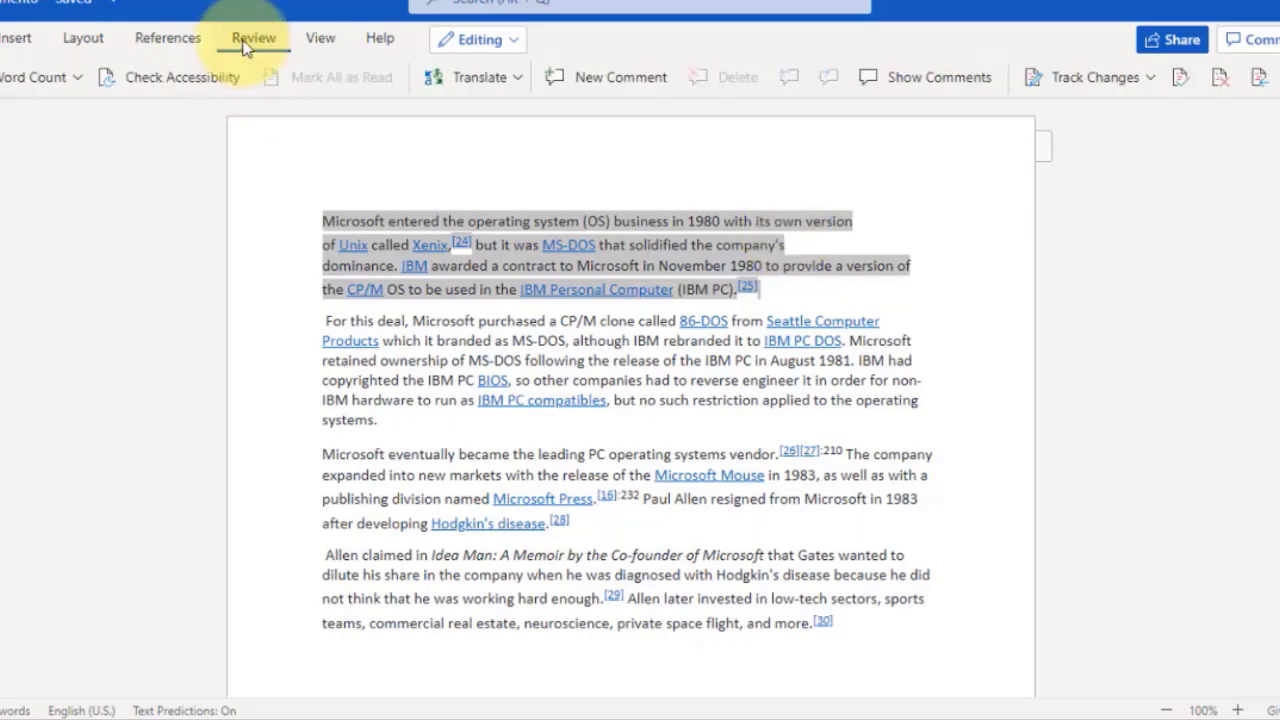
left_click(618, 79)
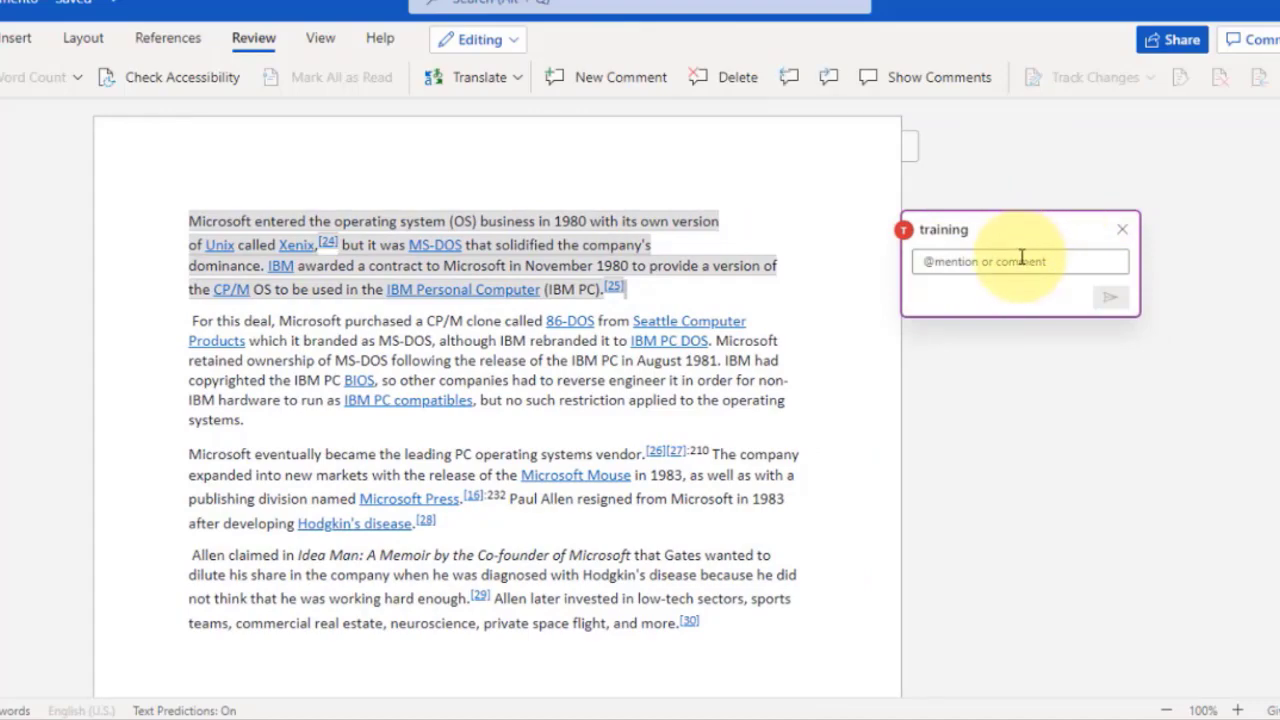
type("@")
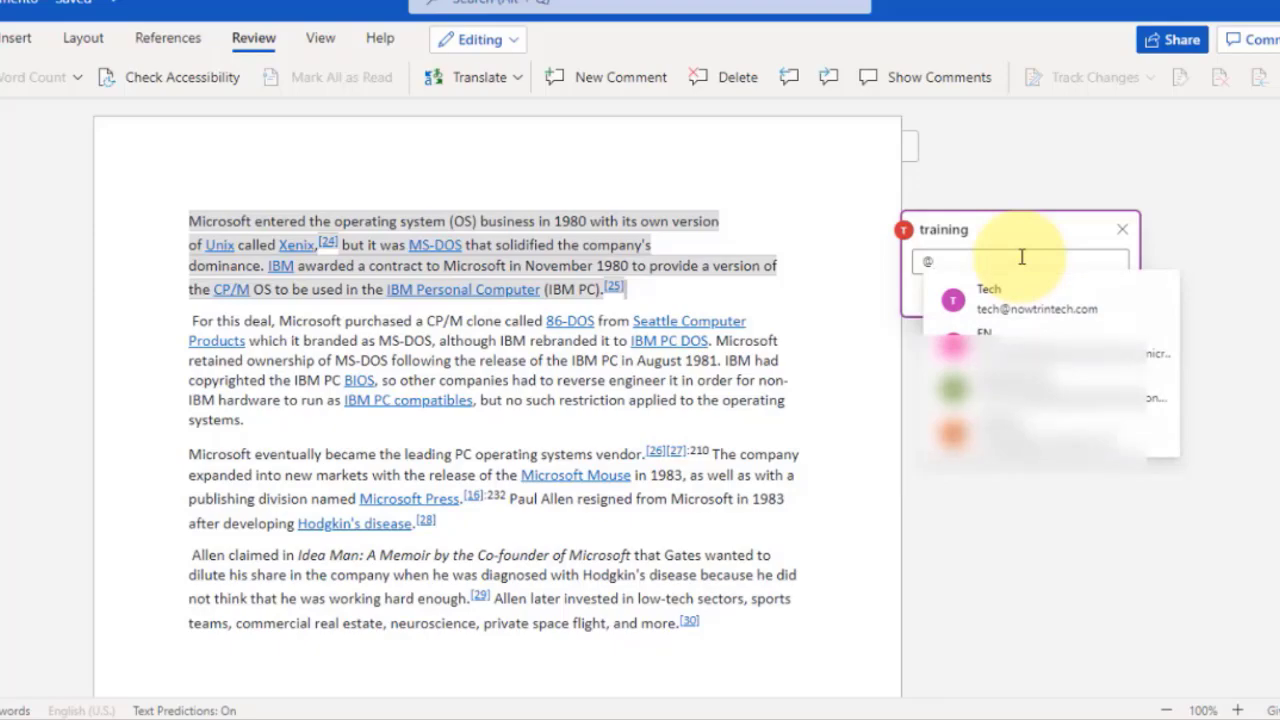
left_click(1030, 300)
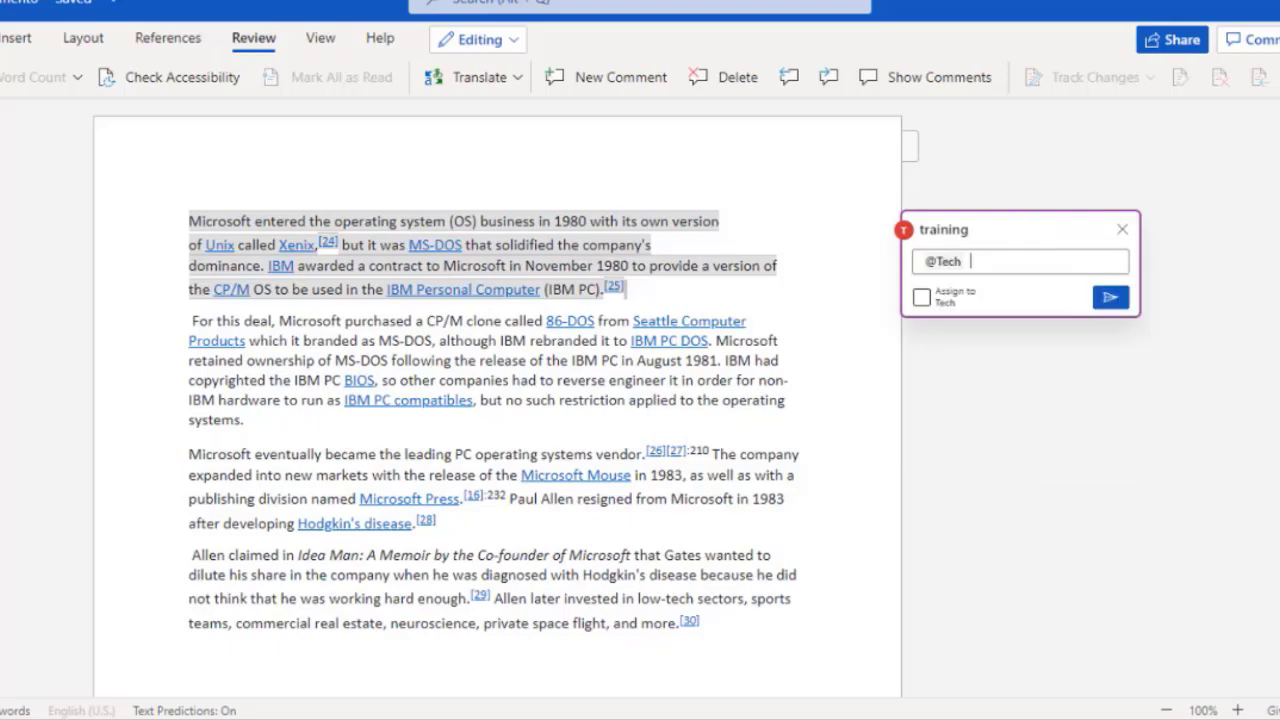
type("Please review")
left_click(1110, 301)
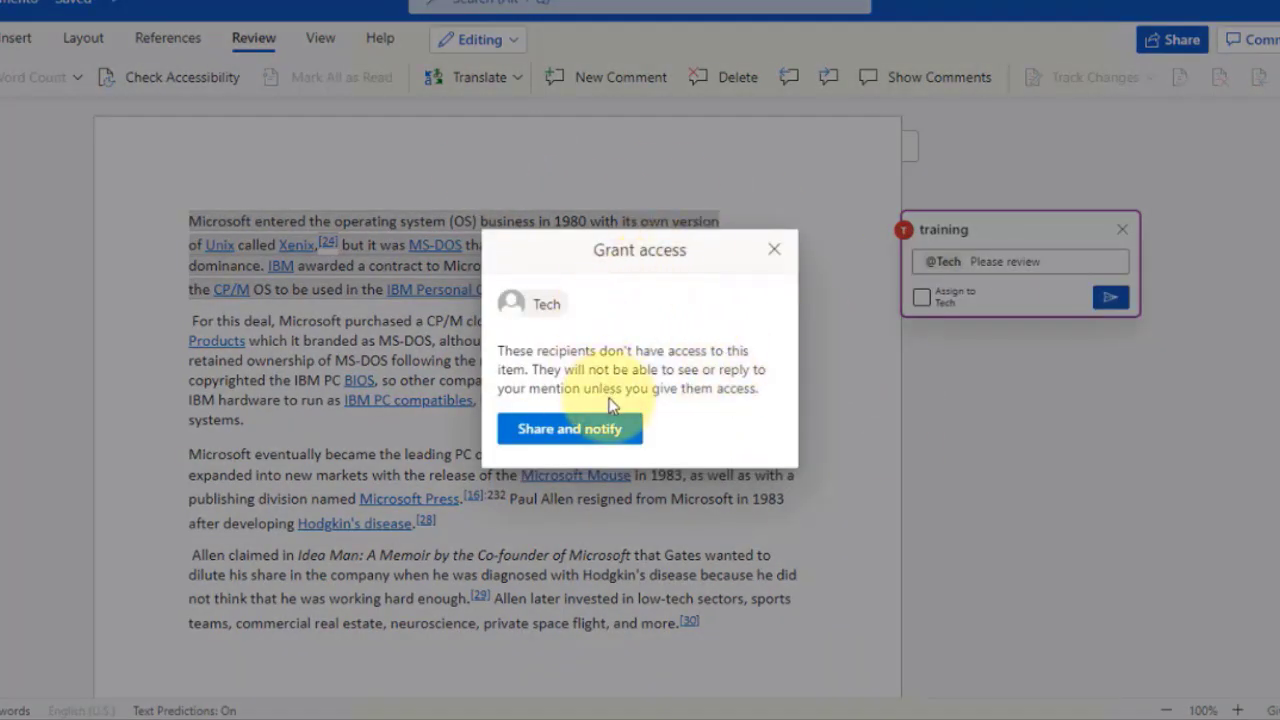
left_click(550, 436)
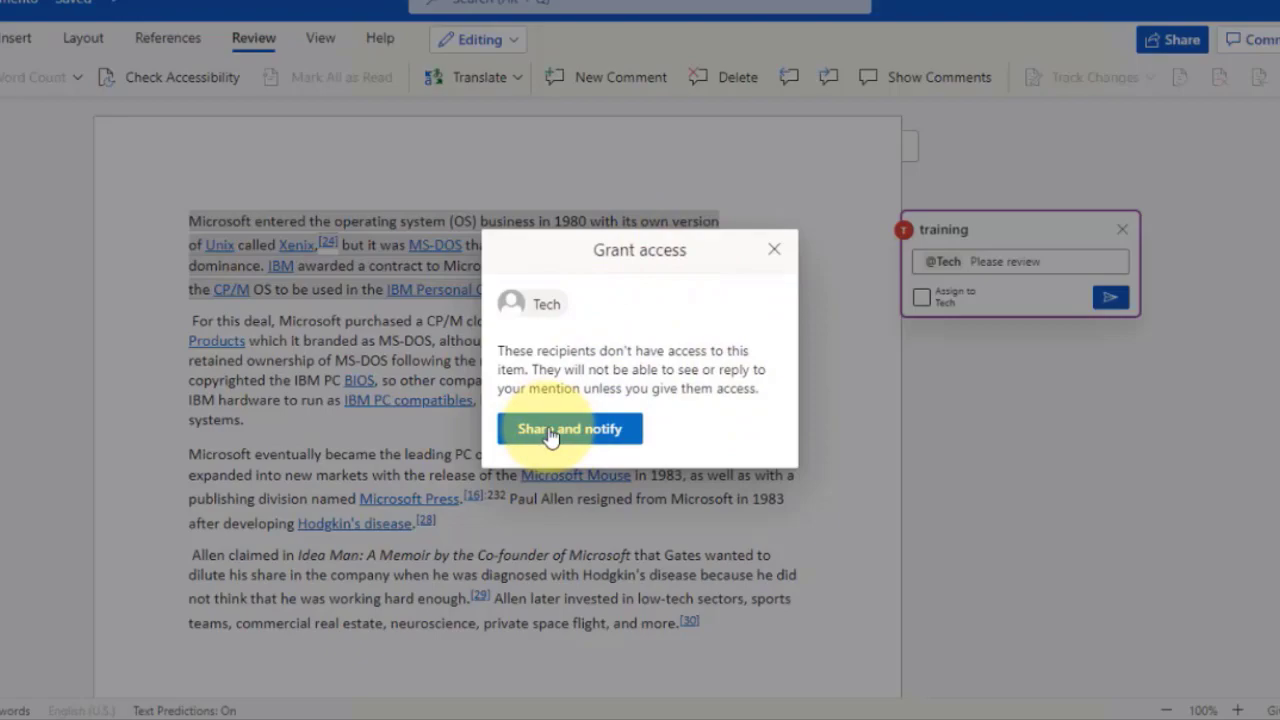
left_click(550, 433)
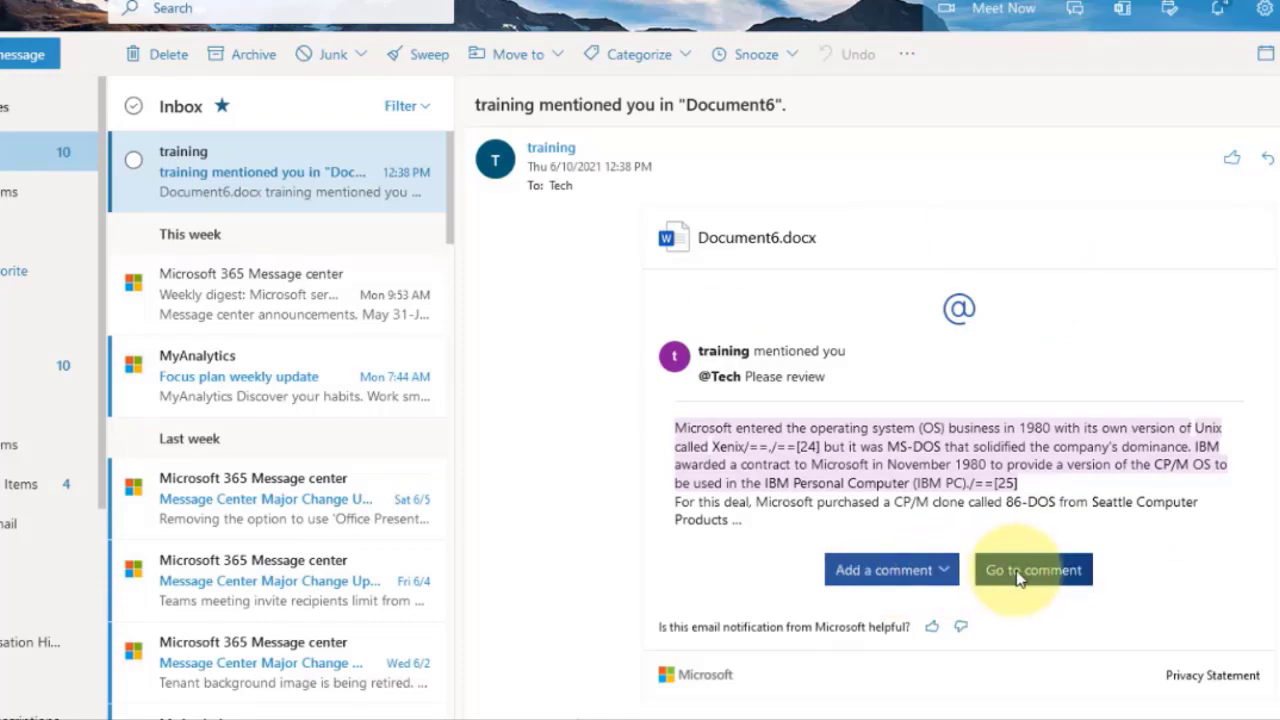
In Outlook, open the comment reply field of the Document6 mention notification and view the response options
left_click(943, 570)
scroll(866, 571, "down", 3)
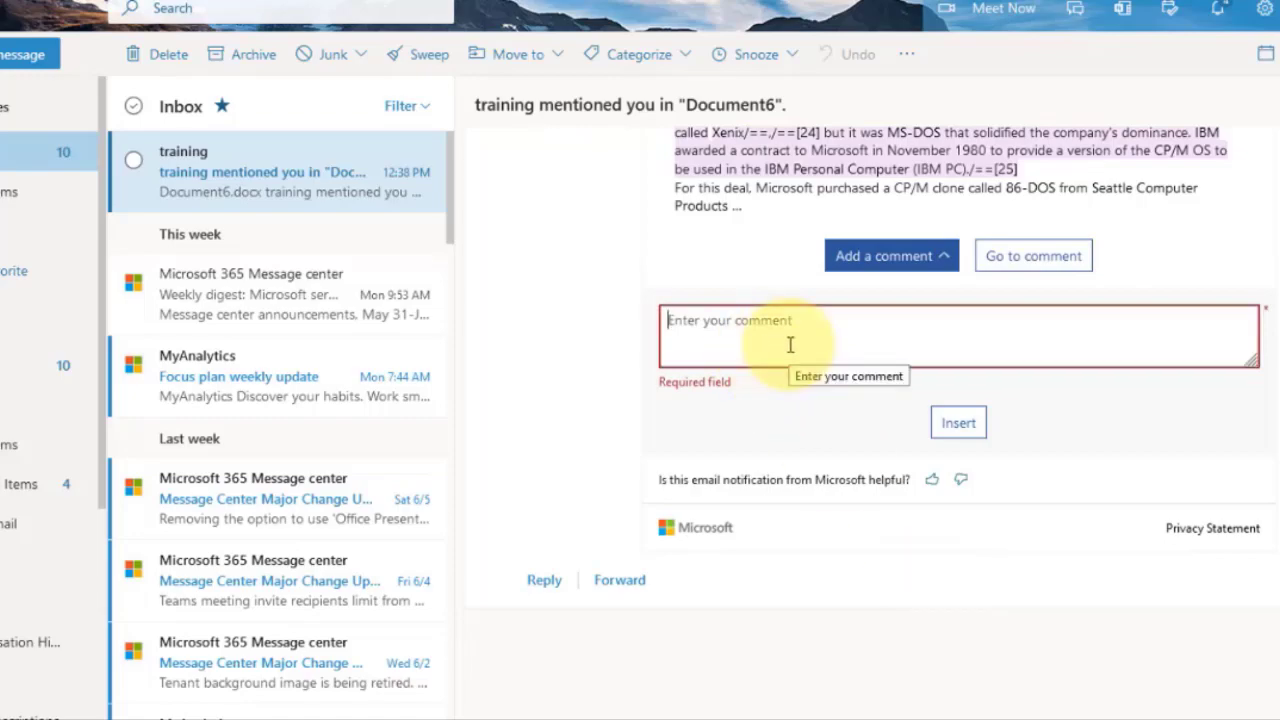
scroll(1234, 394, "up", 3)
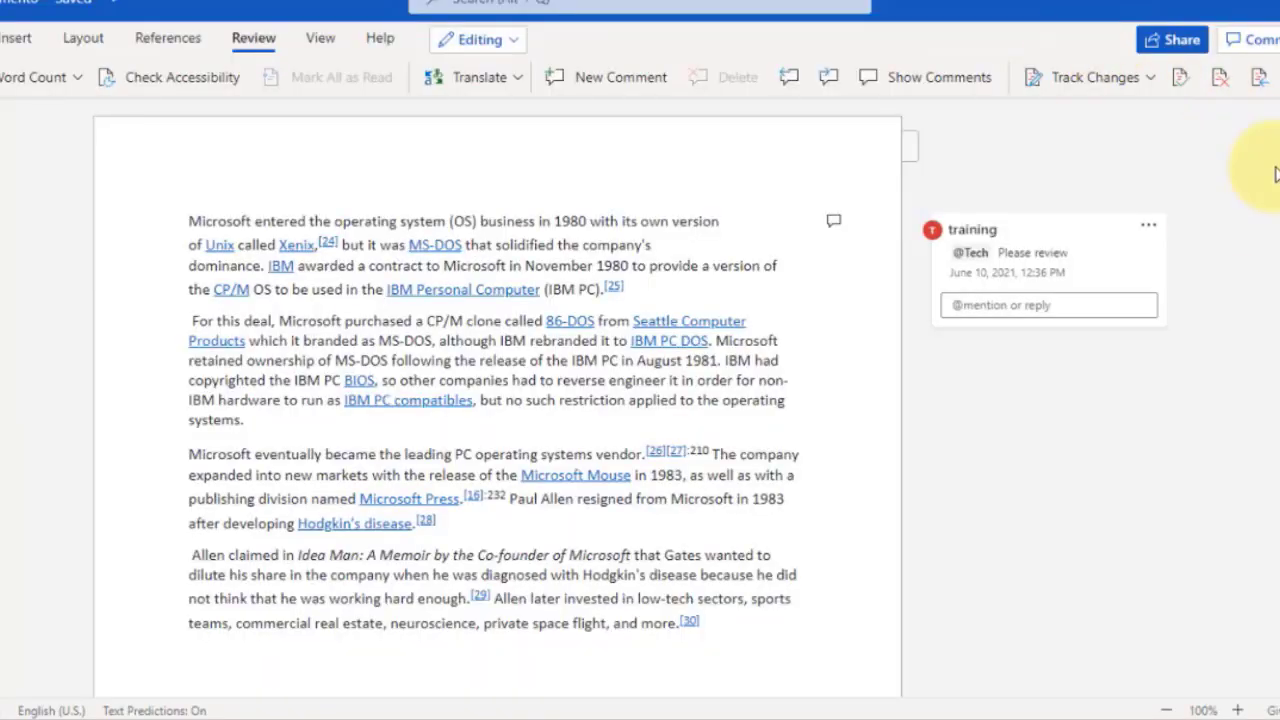
Back in the Word document, open the Send link sharing options and activate the recipient field
left_click(1180, 40)
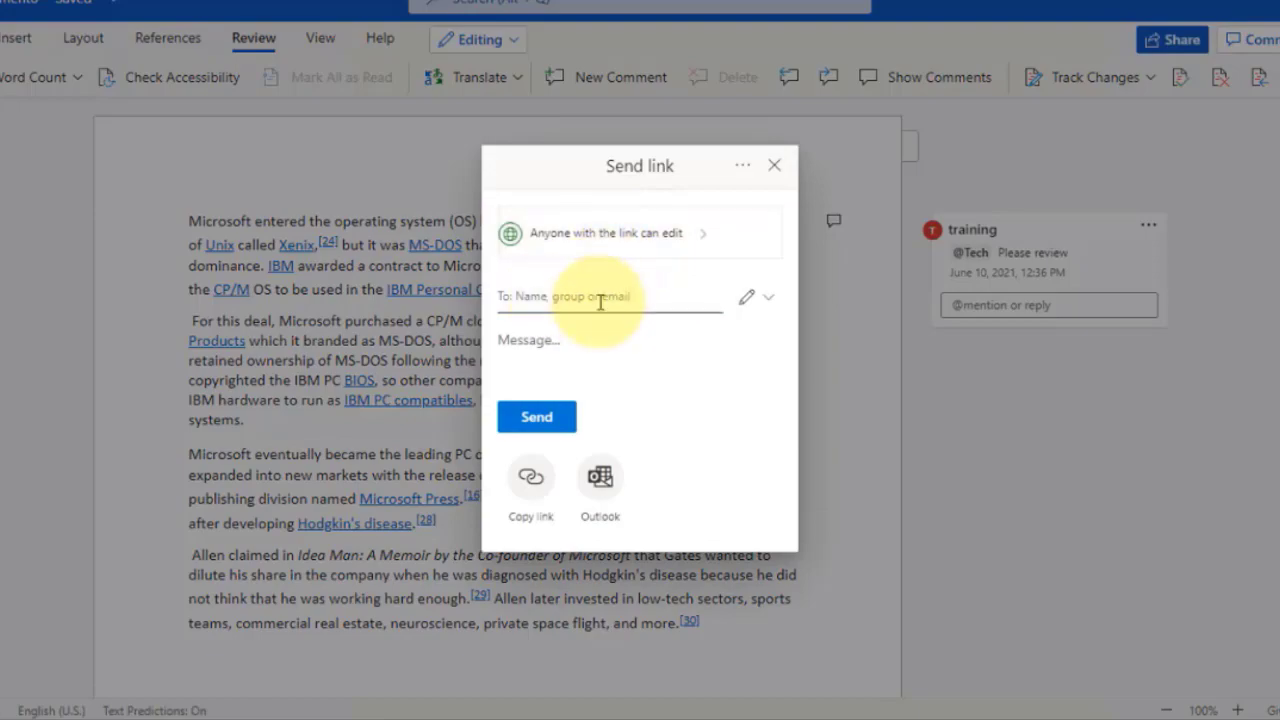
left_click(676, 297)
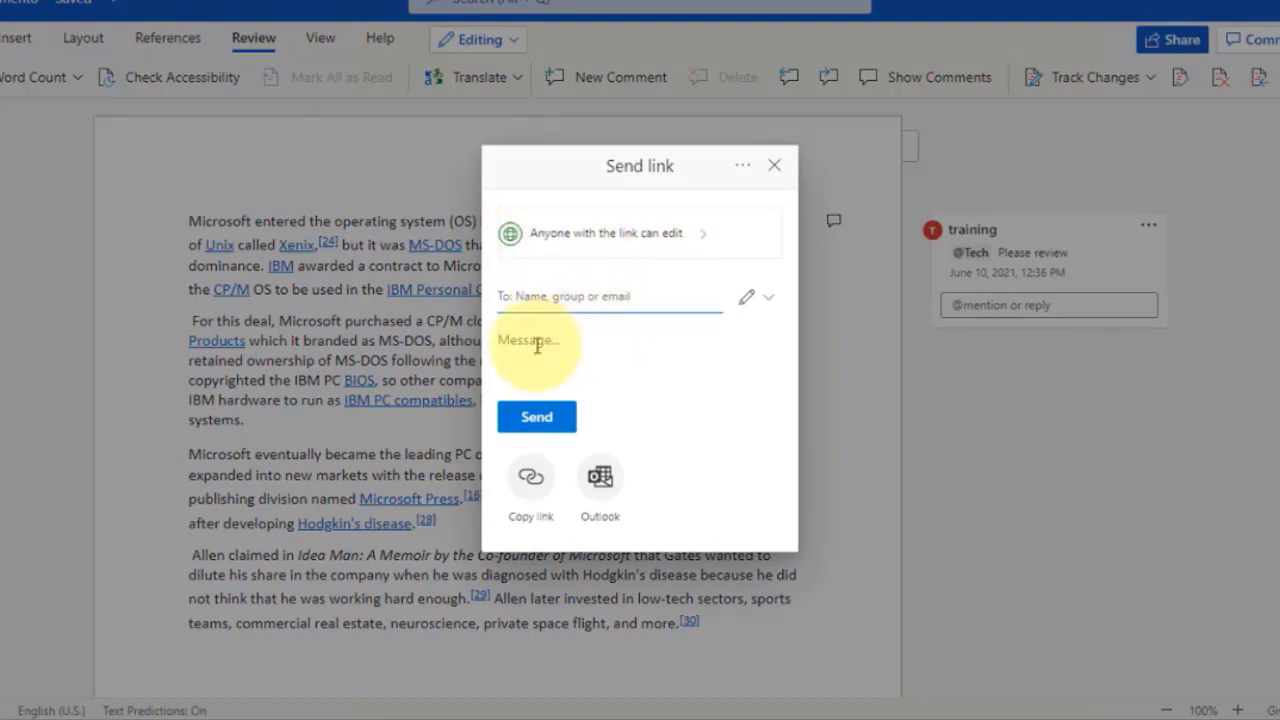